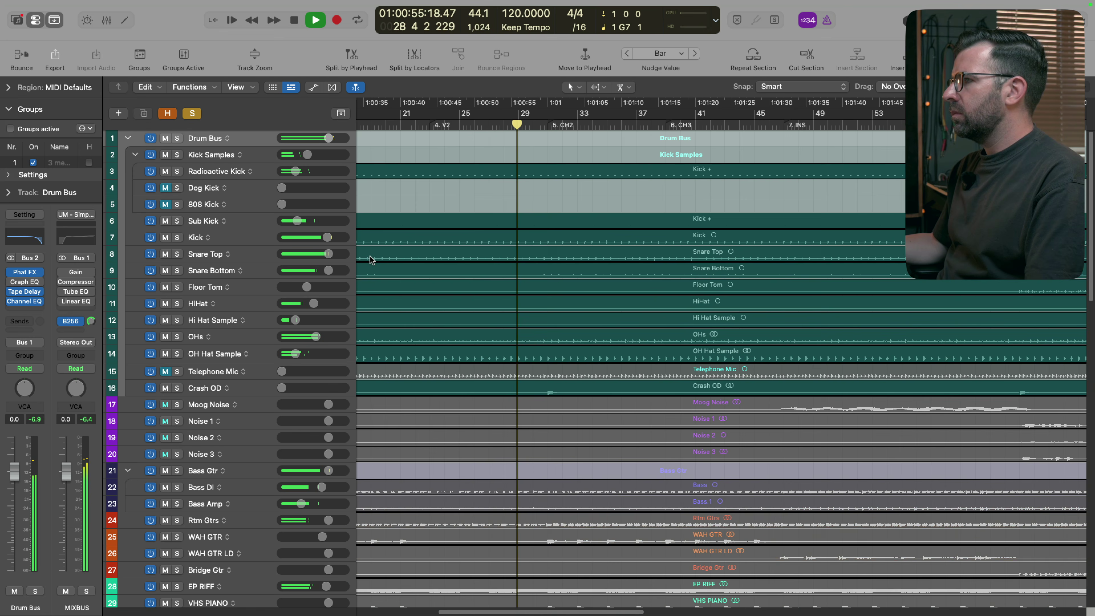
Step: Replay the song from the start of verse 2 with the Drum Bus soloed, and unmute the Telephone Mic track
{"action": "key", "text": "space"}
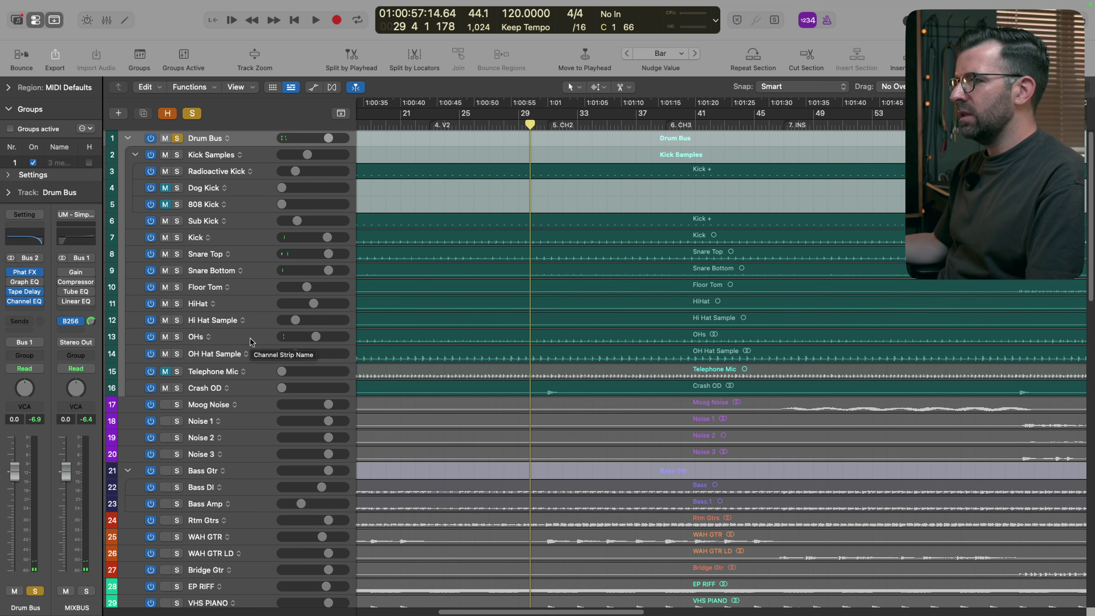
{"action": "key", "text": "space"}
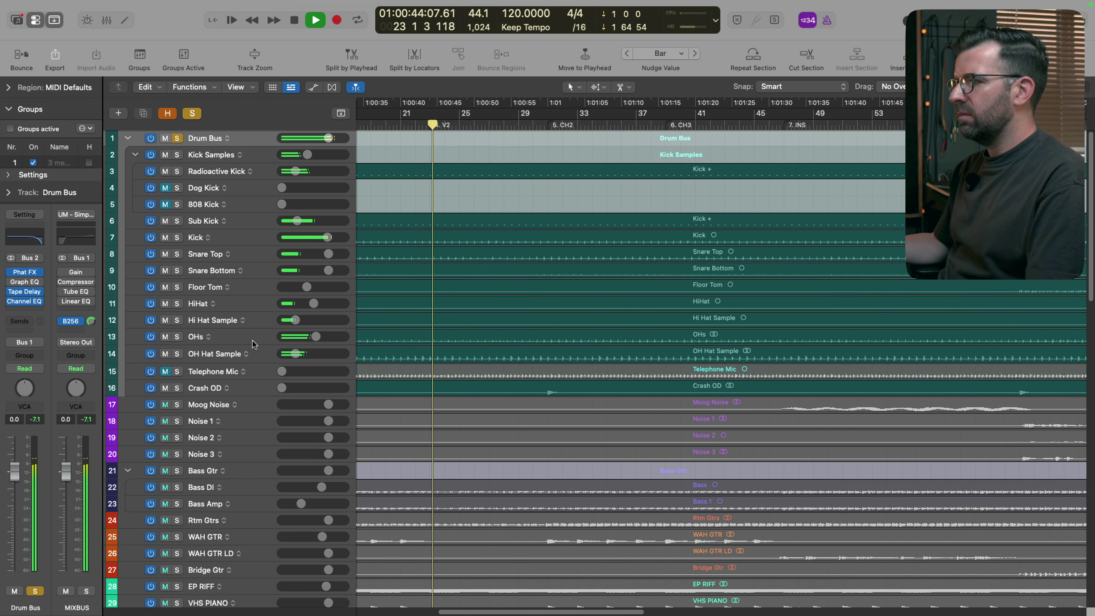
{"action": "left_click", "coordinate": [251, 374]}
{"action": "left_click", "coordinate": [165, 371]}
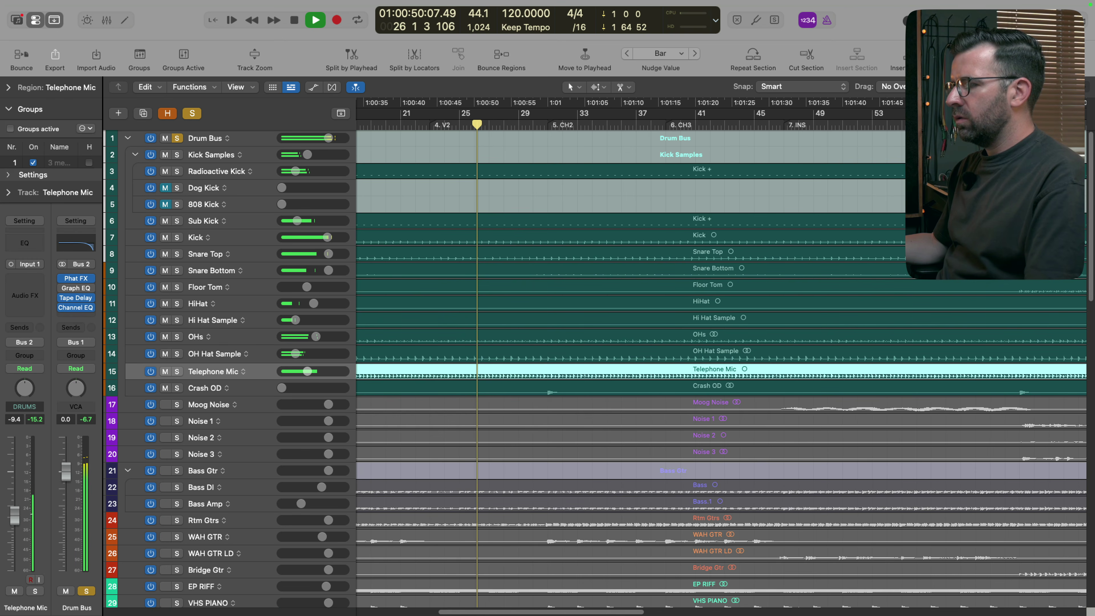
Step: Solo the Telephone Mic track and insert the Phat FX plug-in on it
{"action": "left_click", "coordinate": [37, 592]}
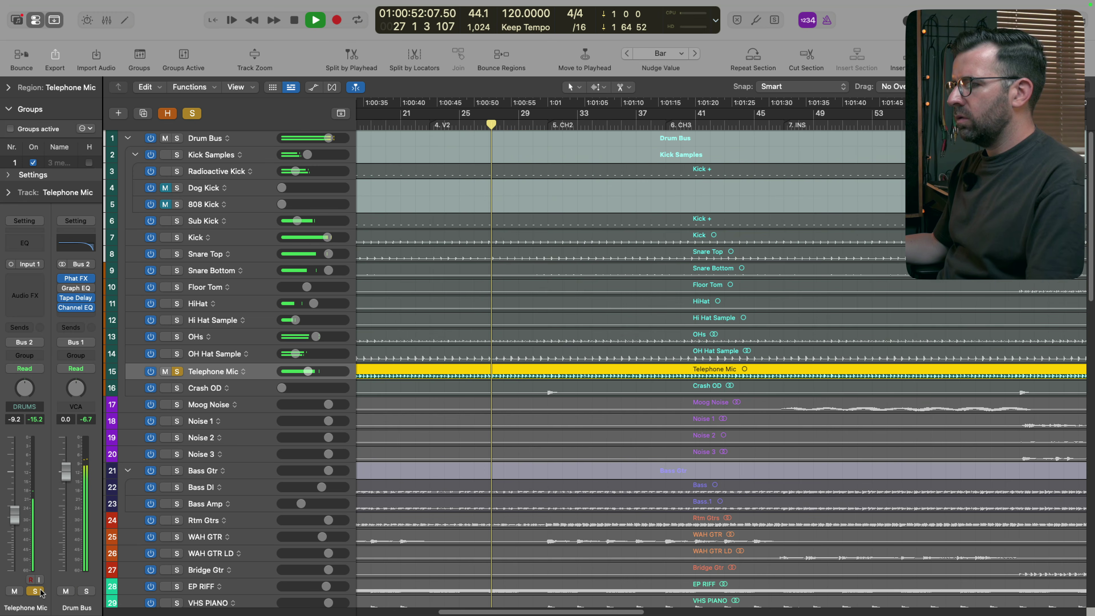
{"action": "left_click", "coordinate": [35, 275]}
{"action": "type", "text": "phat"}
{"action": "mouse_move", "coordinate": [49, 299]}
{"action": "left_click", "coordinate": [148, 302]}
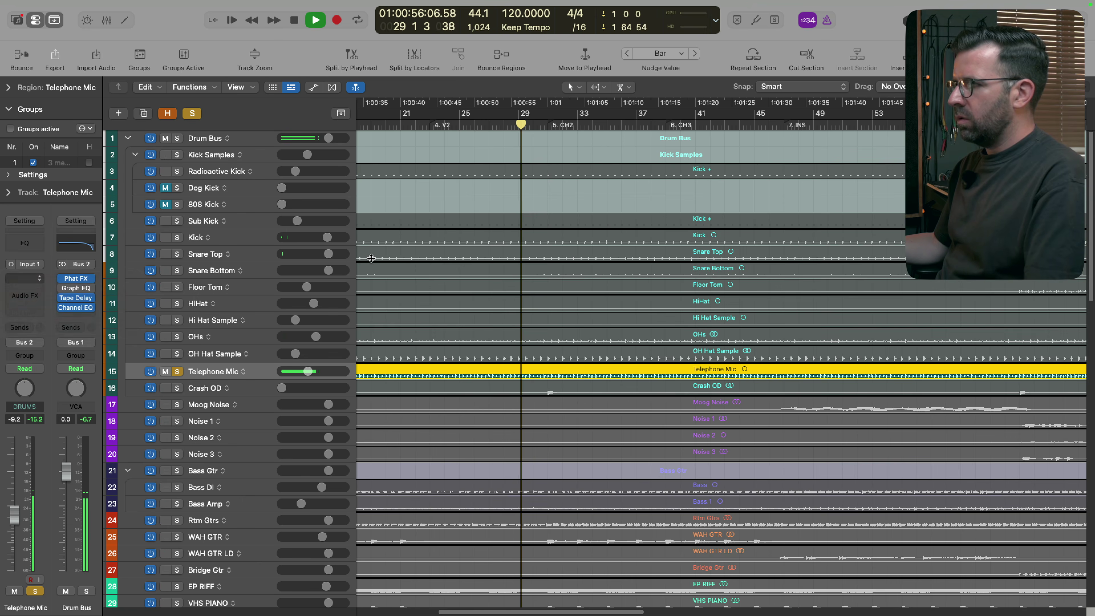
Step: Load the Vintage Drums preset from the Phat Sounds drum presets in Phat FX
{"action": "left_click", "coordinate": [406, 164]}
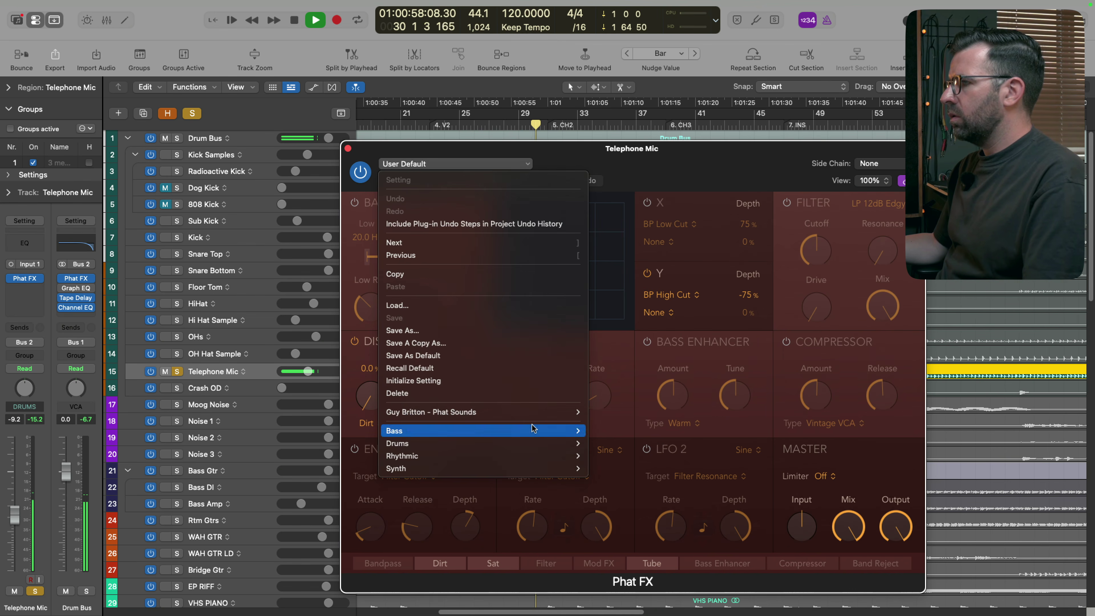
{"action": "mouse_move", "coordinate": [496, 413]}
{"action": "mouse_move", "coordinate": [616, 438]}
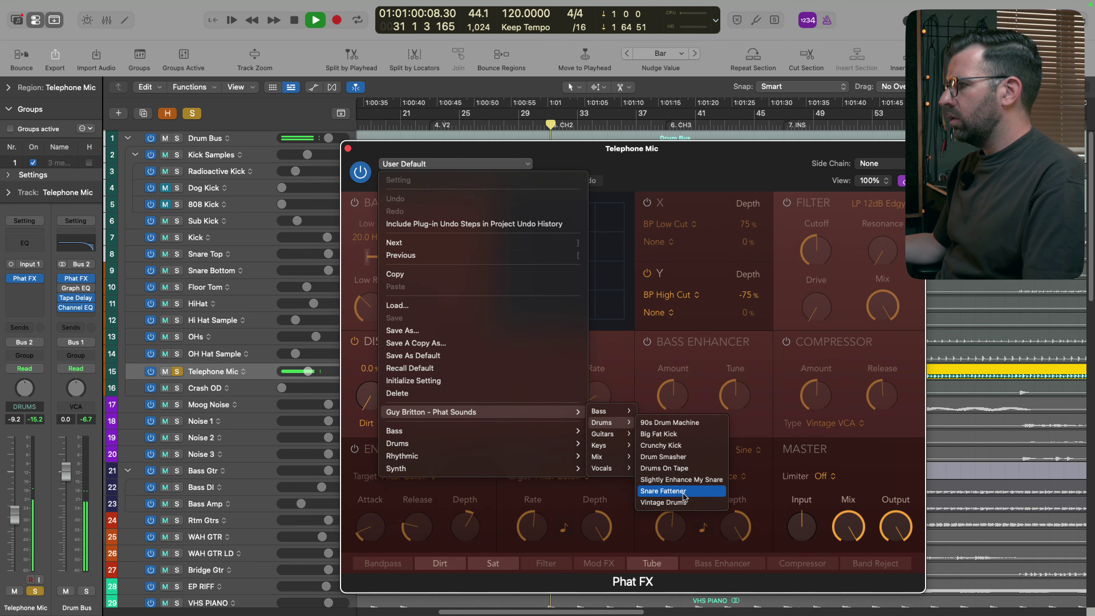
{"action": "left_click", "coordinate": [666, 501]}
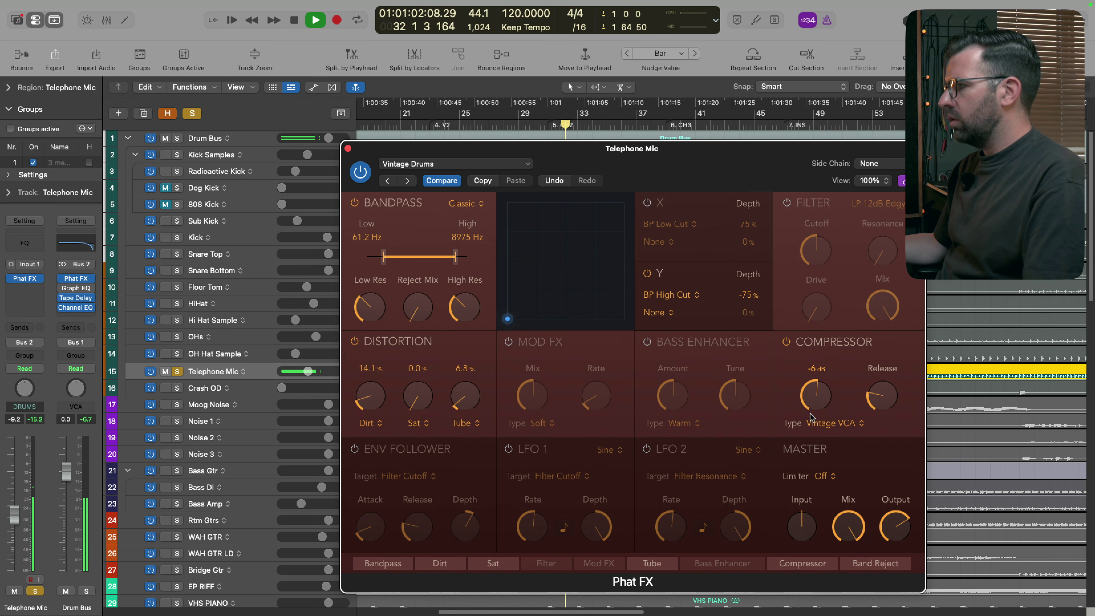
Step: Audition compressor types in Phat FX, settling on Studio FET, and set saturation to 0.7% and the bandpass high to 6054 Hz
{"action": "left_click", "coordinate": [851, 417]}
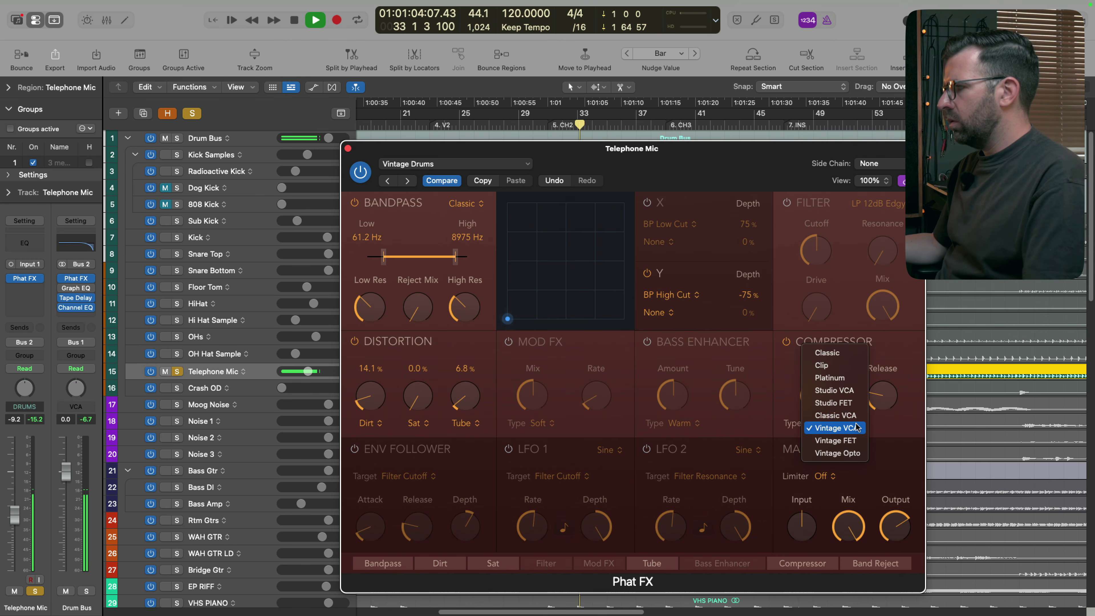
{"action": "left_click", "coordinate": [856, 416]}
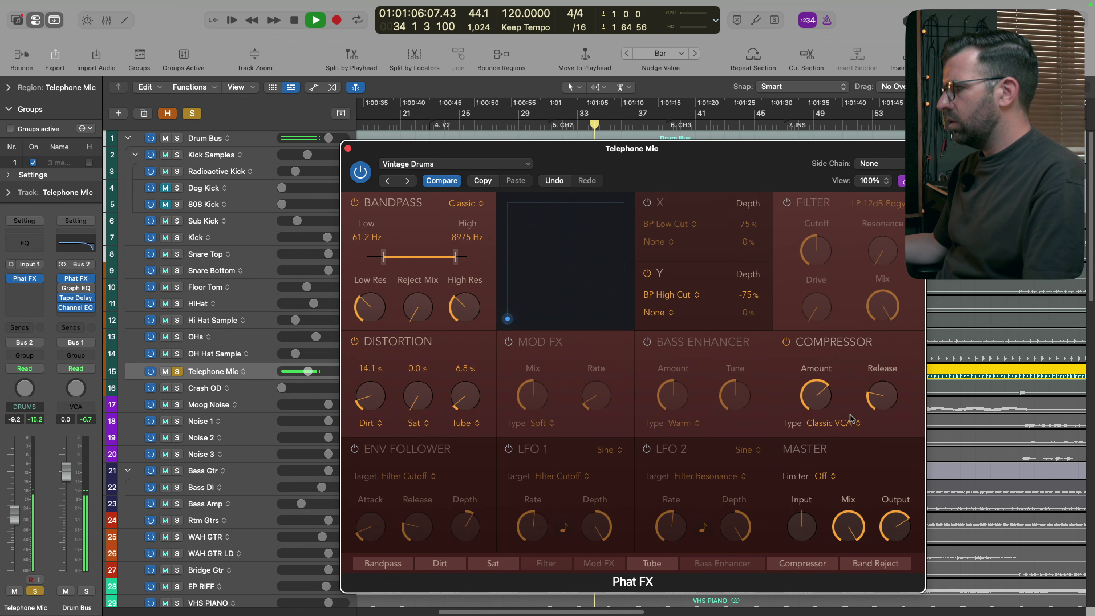
{"action": "left_click", "coordinate": [850, 427]}
{"action": "left_click", "coordinate": [845, 403]}
{"action": "left_click", "coordinate": [847, 423]}
{"action": "left_click", "coordinate": [848, 438]}
{"action": "left_click", "coordinate": [845, 423]}
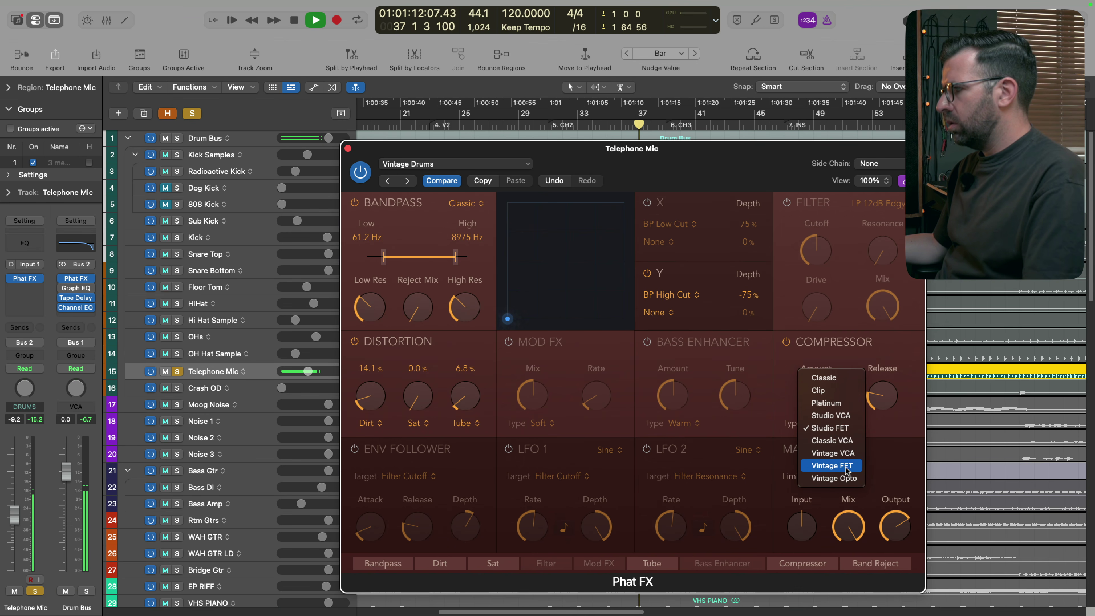
{"action": "left_click", "coordinate": [833, 466]}
{"action": "left_click", "coordinate": [839, 422]}
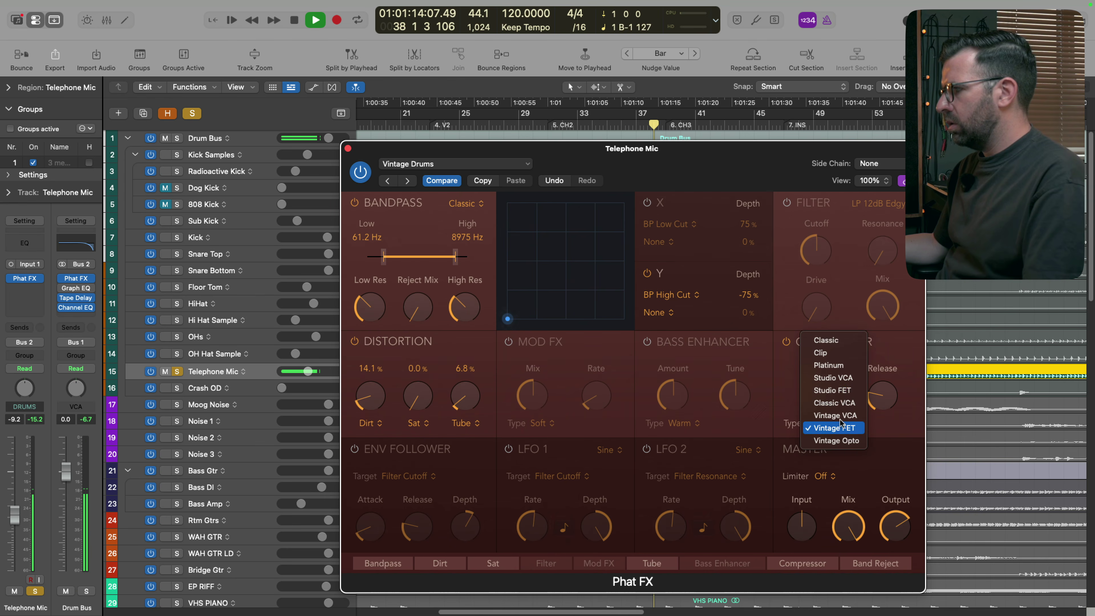
{"action": "left_click", "coordinate": [840, 393]}
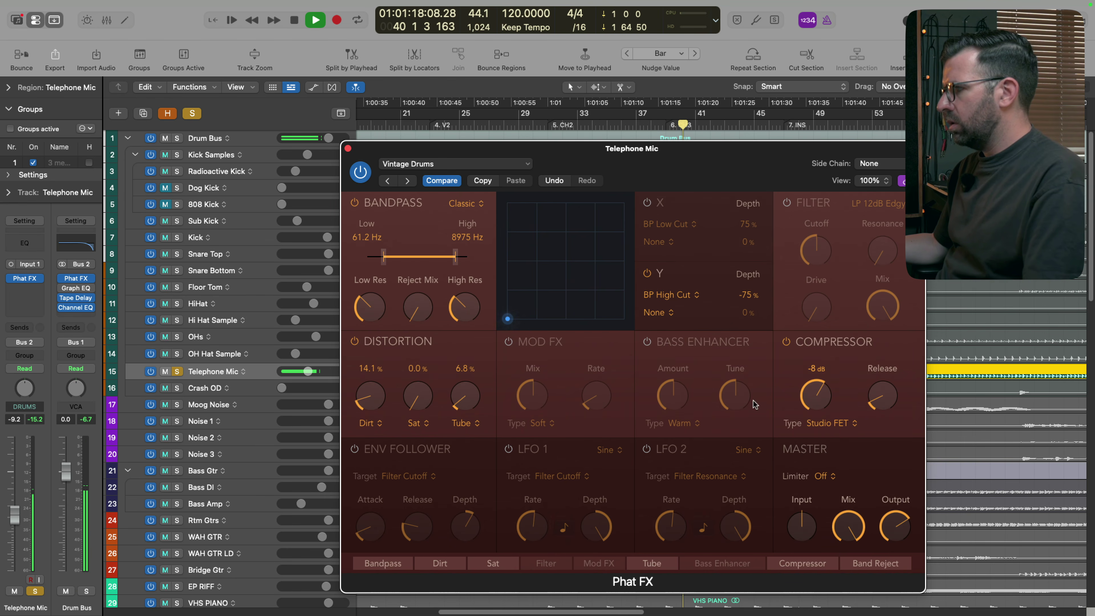
{"action": "left_click_drag", "start_coordinate": [422, 394], "coordinate": [425, 369]}
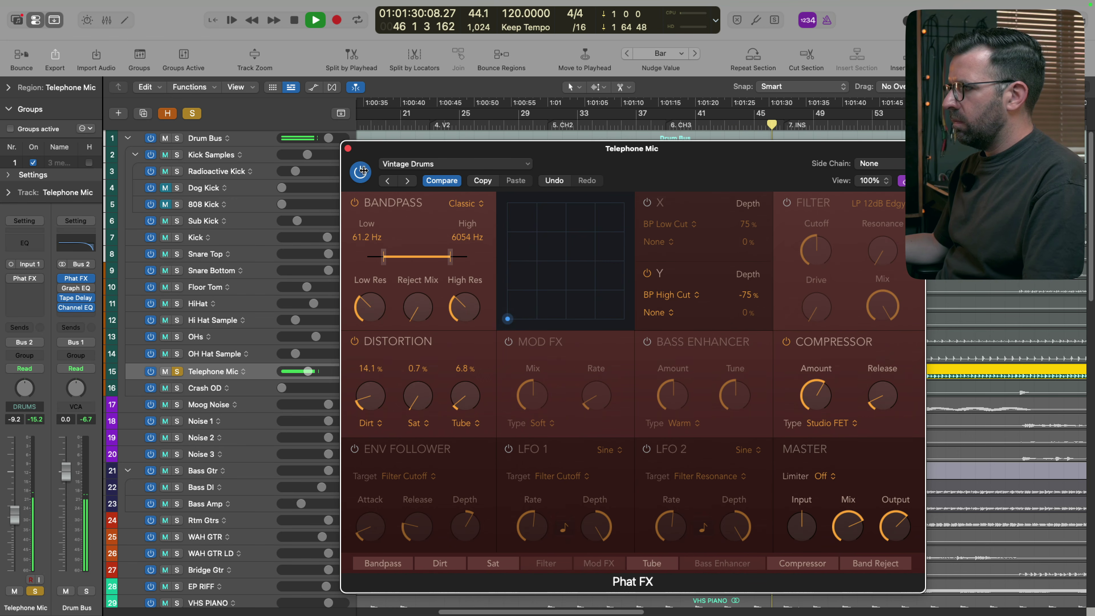
Step: Unsolo Telephone Mic, restart playback with the full mix, and set the track's fader to -11.4 dB
{"action": "key", "text": "s"}
{"action": "key", "text": "space"}
{"action": "key", "text": "space"}
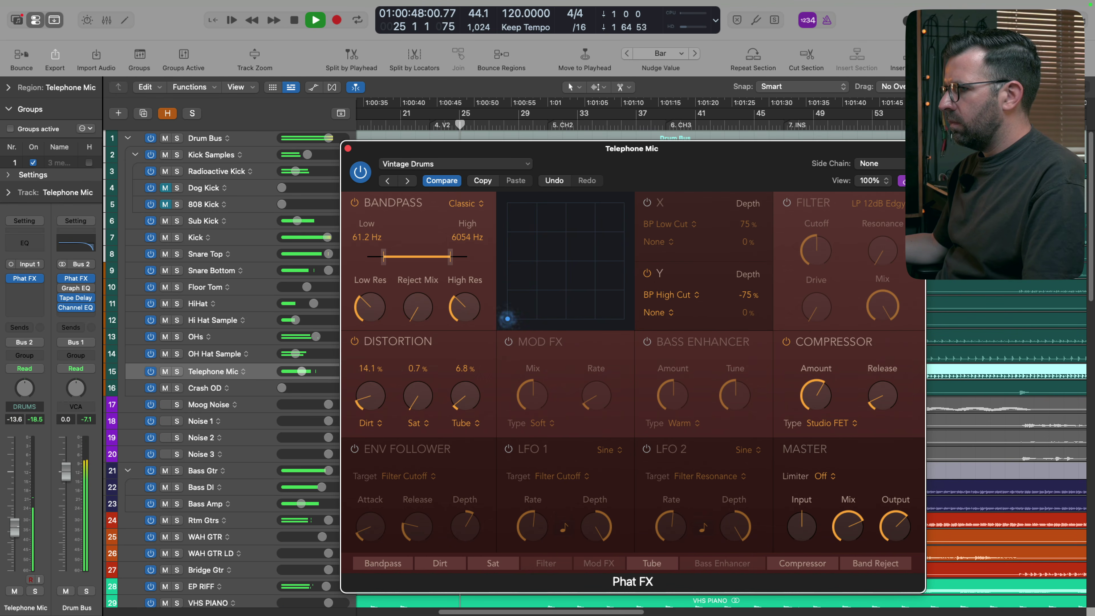
{"action": "left_click_drag", "start_coordinate": [14, 523], "coordinate": [15, 521]}
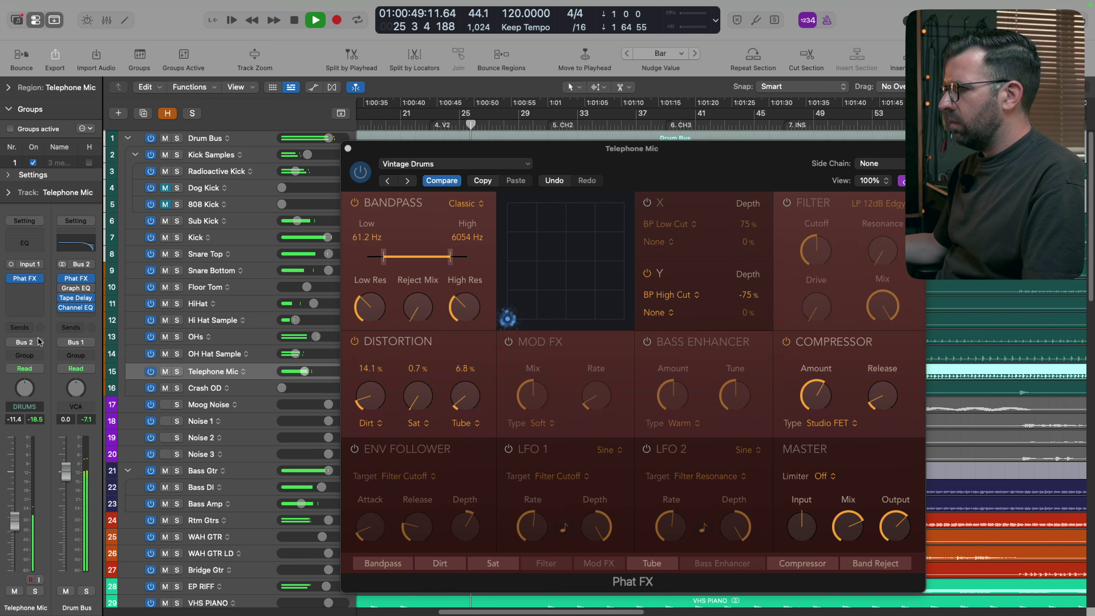
Step: Insert a mono Gain plug-in on Telephone Mic and compare phase invert on and off with the Drum Bus soloed
{"action": "left_click", "coordinate": [34, 296]}
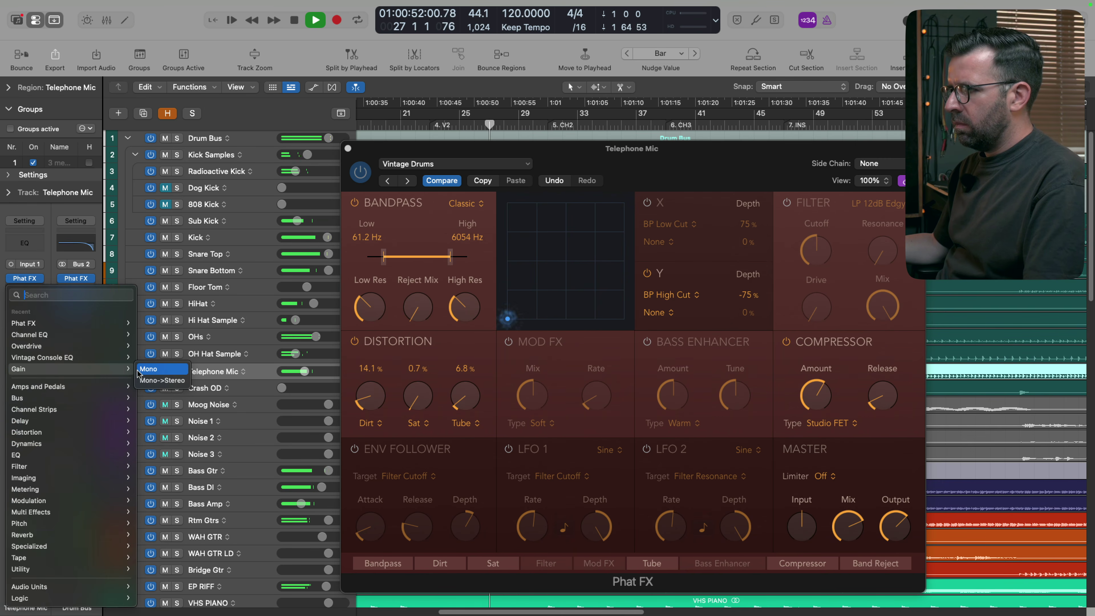
{"action": "left_click", "coordinate": [142, 370]}
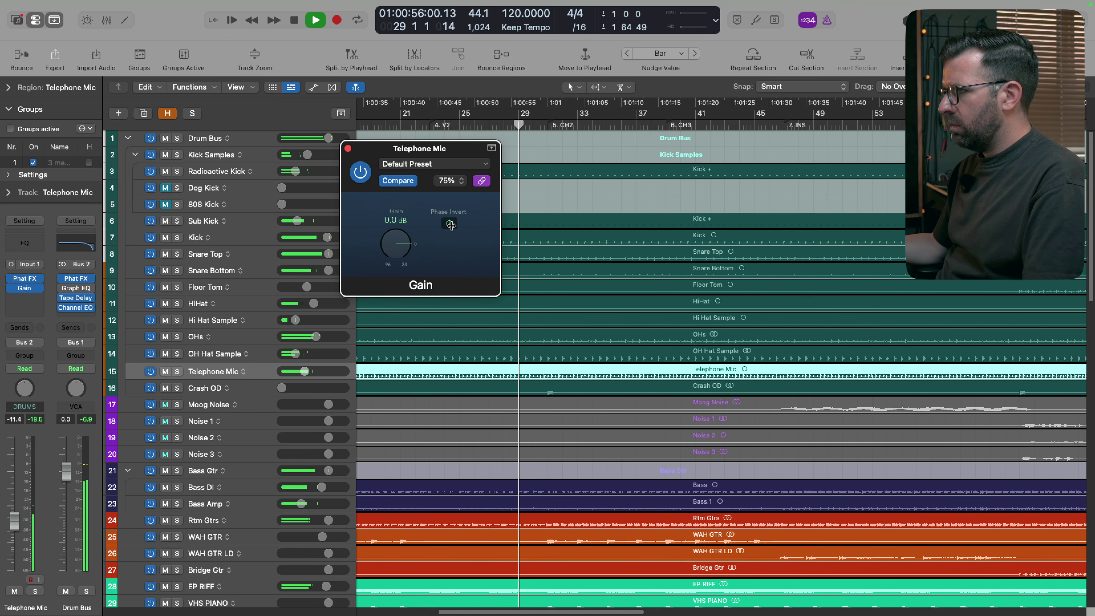
{"action": "left_click", "coordinate": [177, 138]}
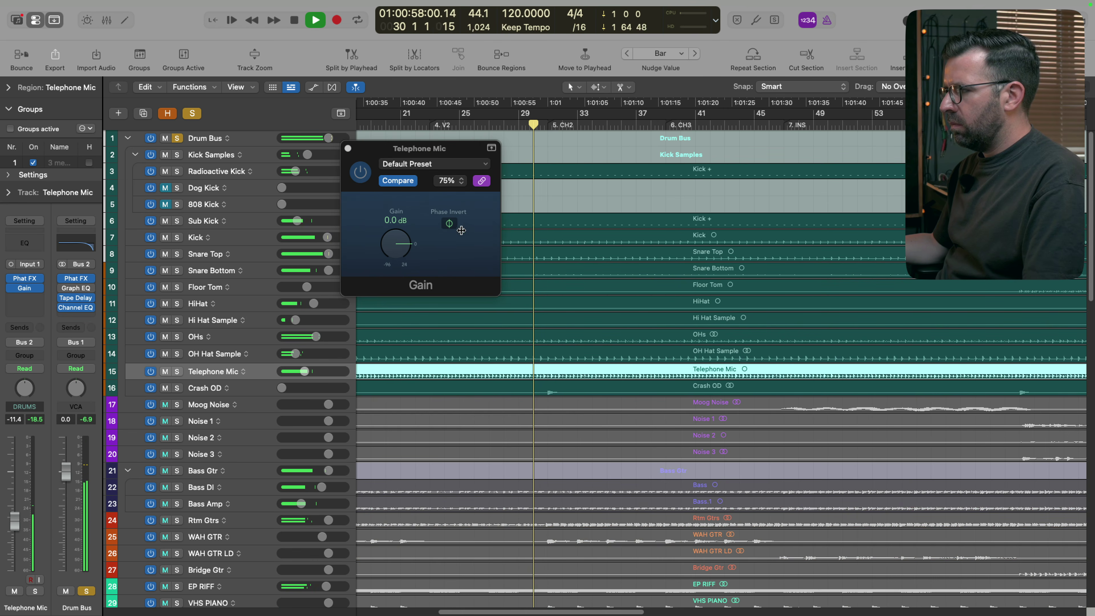
{"action": "left_click", "coordinate": [448, 224]}
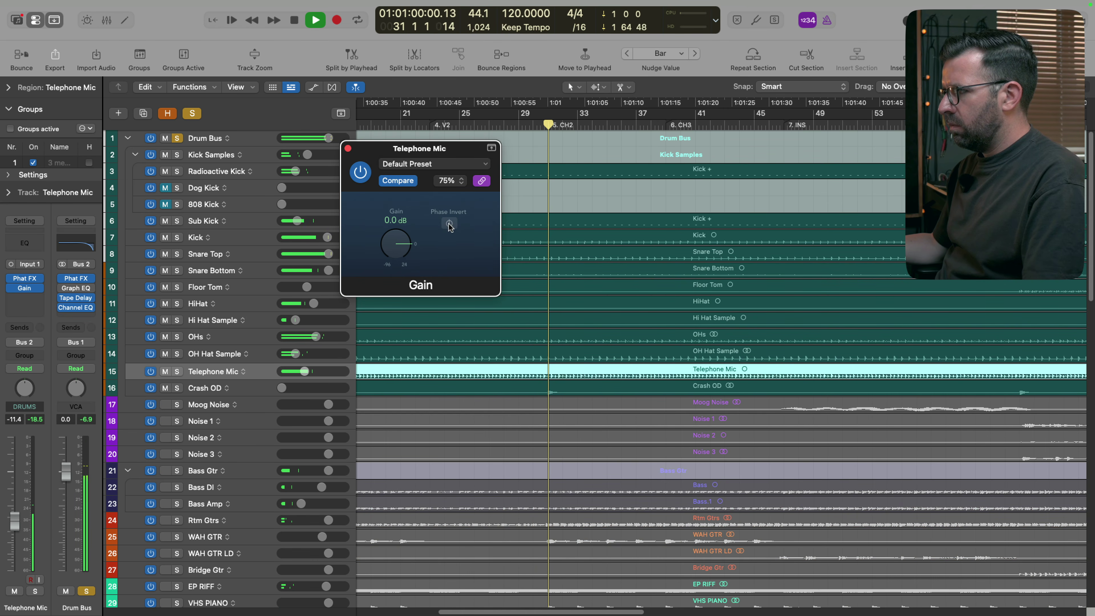
{"action": "left_click", "coordinate": [448, 225]}
Step: Insert a Gain plug-in on the Snare Bottom track, turn on its phase invert and close the plug-in window
{"action": "left_click", "coordinate": [254, 275]}
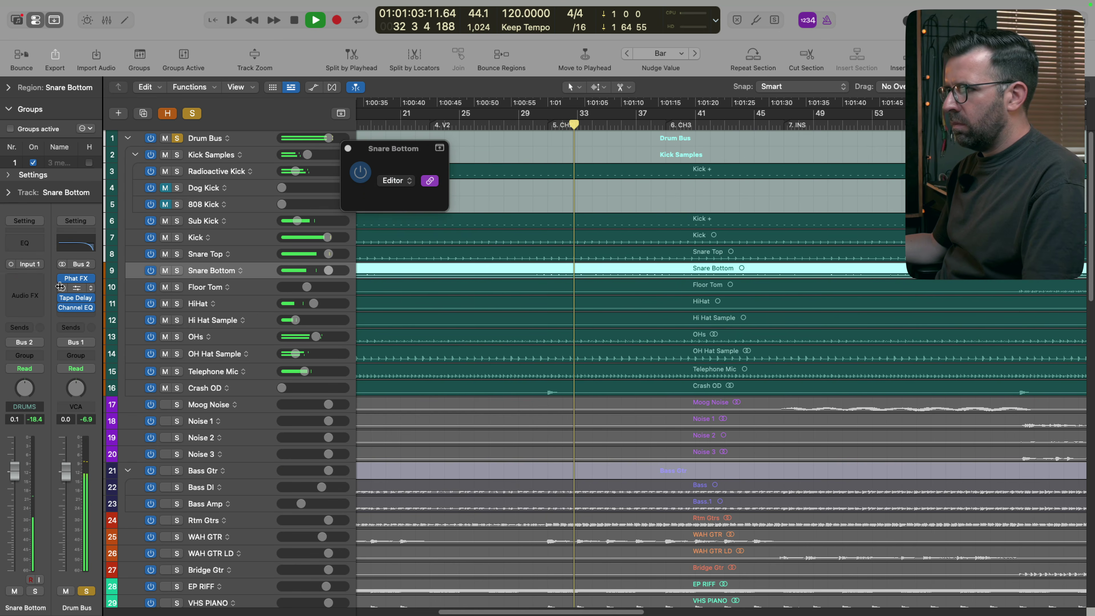
{"action": "left_click", "coordinate": [24, 286]}
{"action": "left_click", "coordinate": [155, 314]}
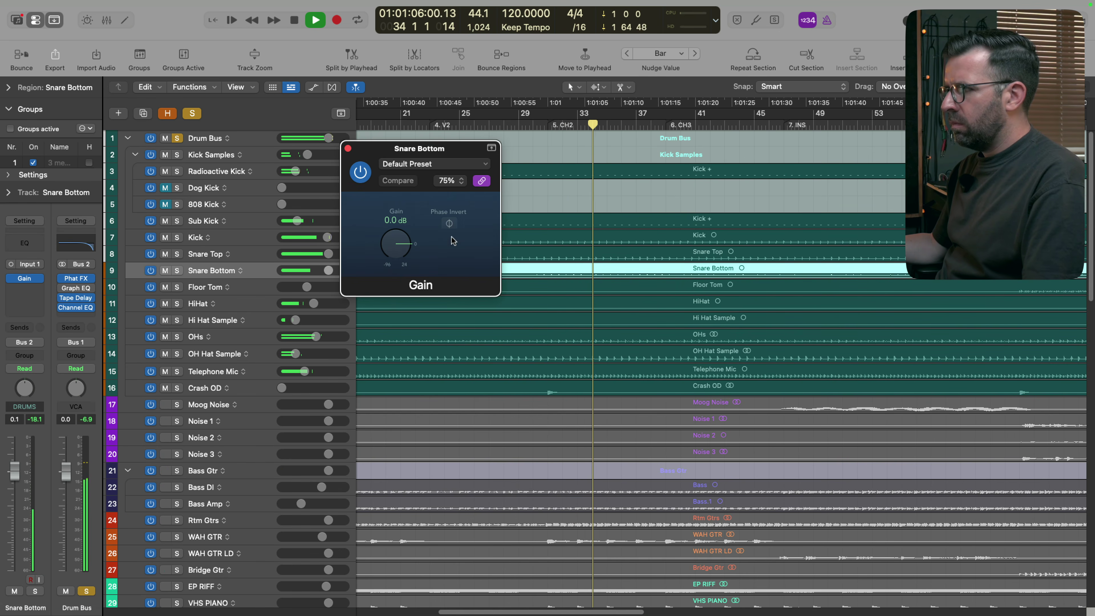
{"action": "left_click", "coordinate": [448, 224]}
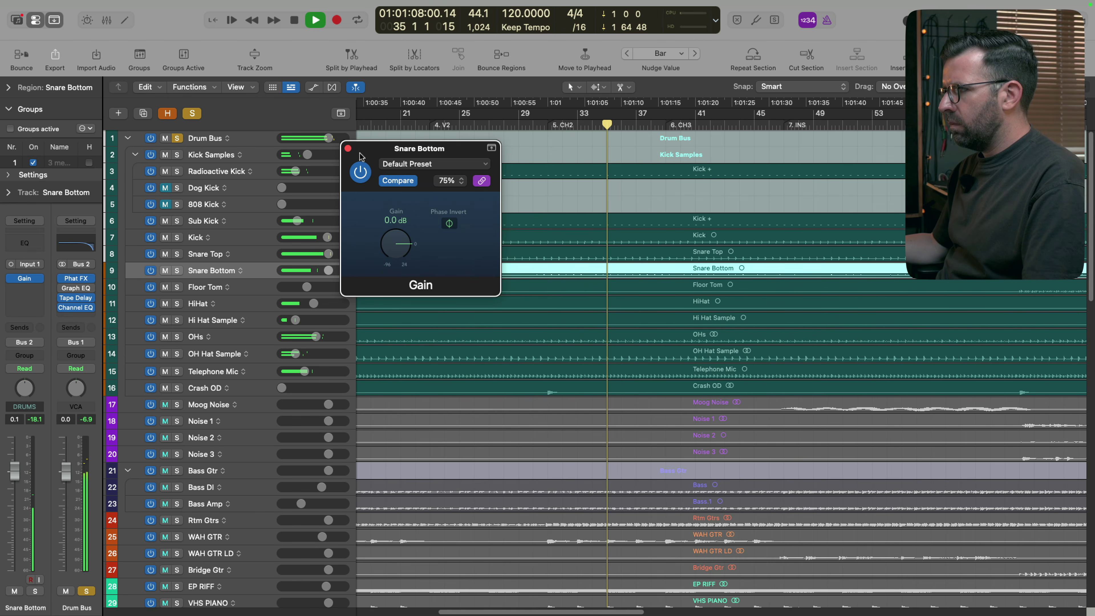
{"action": "left_click", "coordinate": [348, 148]}
Step: Add a Channel EQ to Telephone Mic with a high cut at 4120 Hz and a -3.8 dB dip at 1360 Hz
{"action": "left_click", "coordinate": [224, 371]}
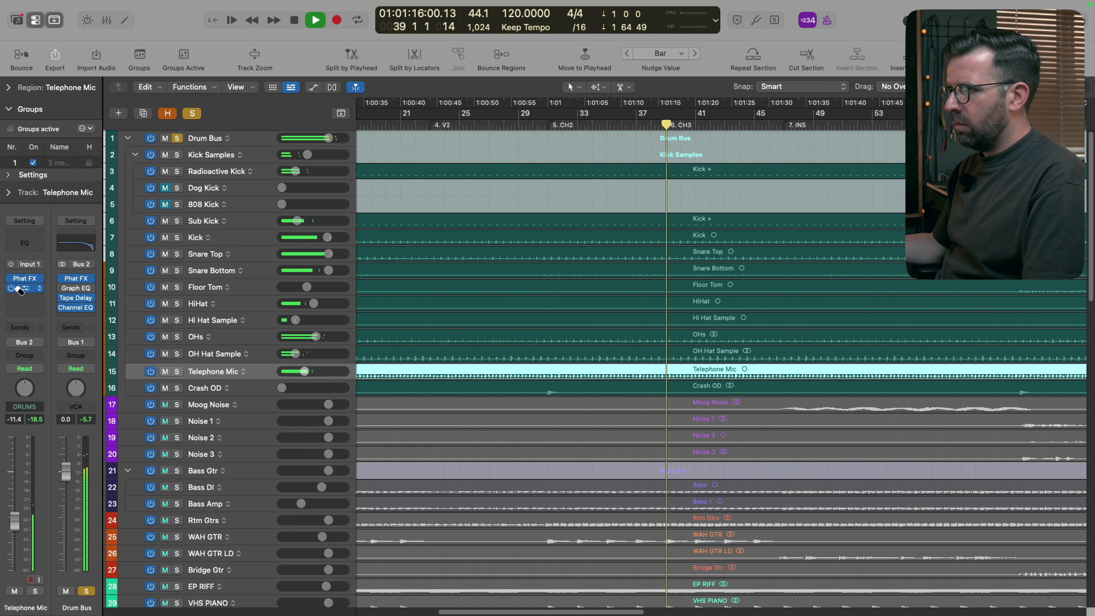
{"action": "left_click", "coordinate": [24, 243]}
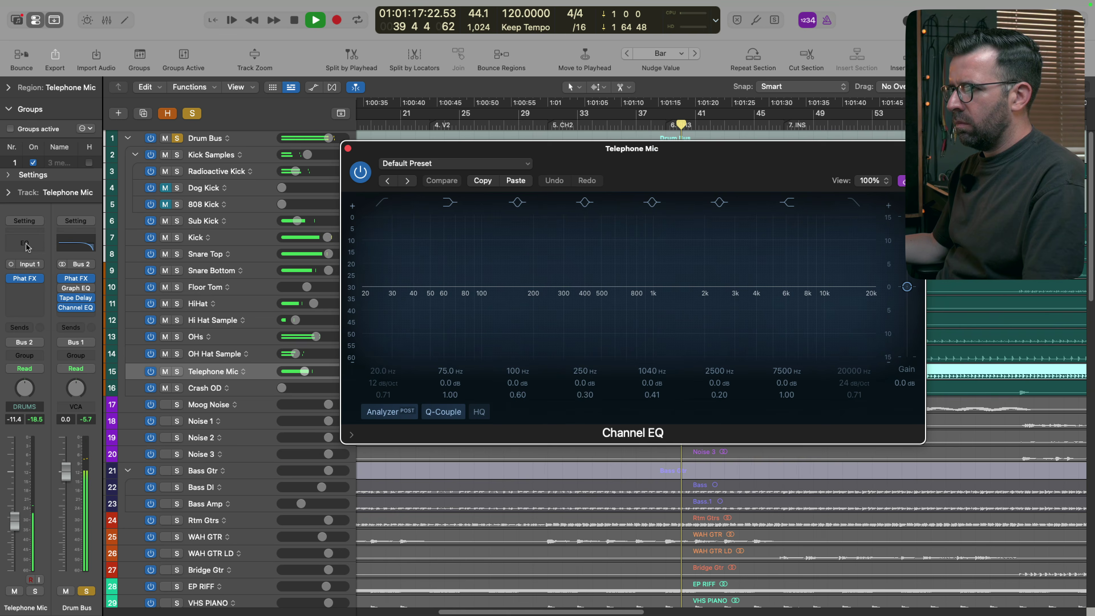
{"action": "left_click", "coordinate": [853, 202]}
{"action": "left_click_drag", "start_coordinate": [857, 332], "coordinate": [740, 340]}
{"action": "left_click_drag", "start_coordinate": [655, 285], "coordinate": [679, 314]}
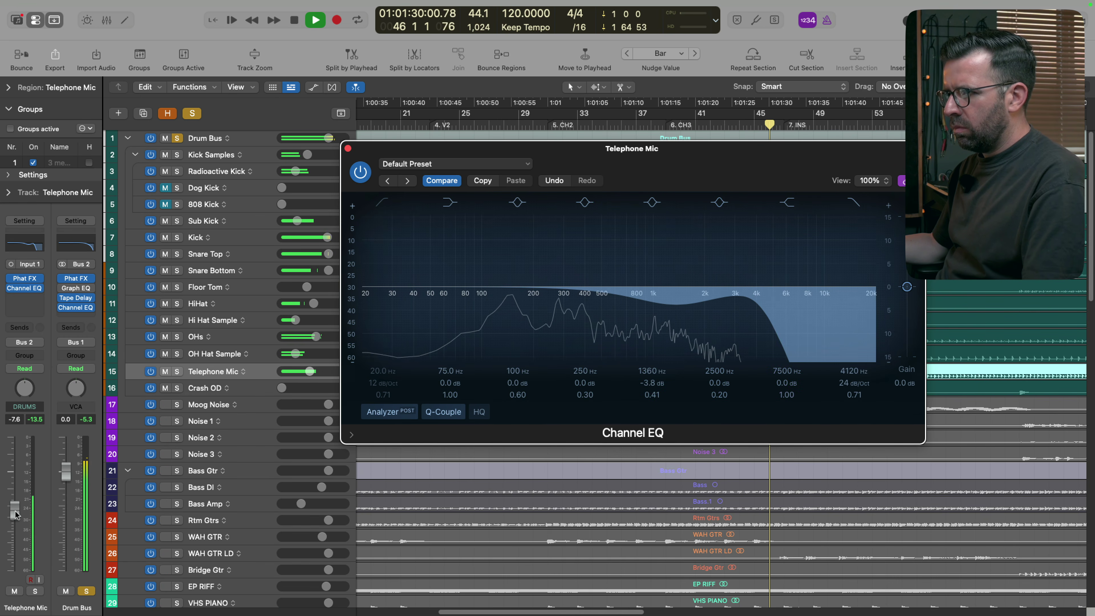
Step: Set the Telephone Mic fader to -7.0 dB and compare the drums with the track muted and unmuted
{"action": "left_click_drag", "start_coordinate": [17, 513], "coordinate": [17, 515]}
{"action": "left_click", "coordinate": [165, 374]}
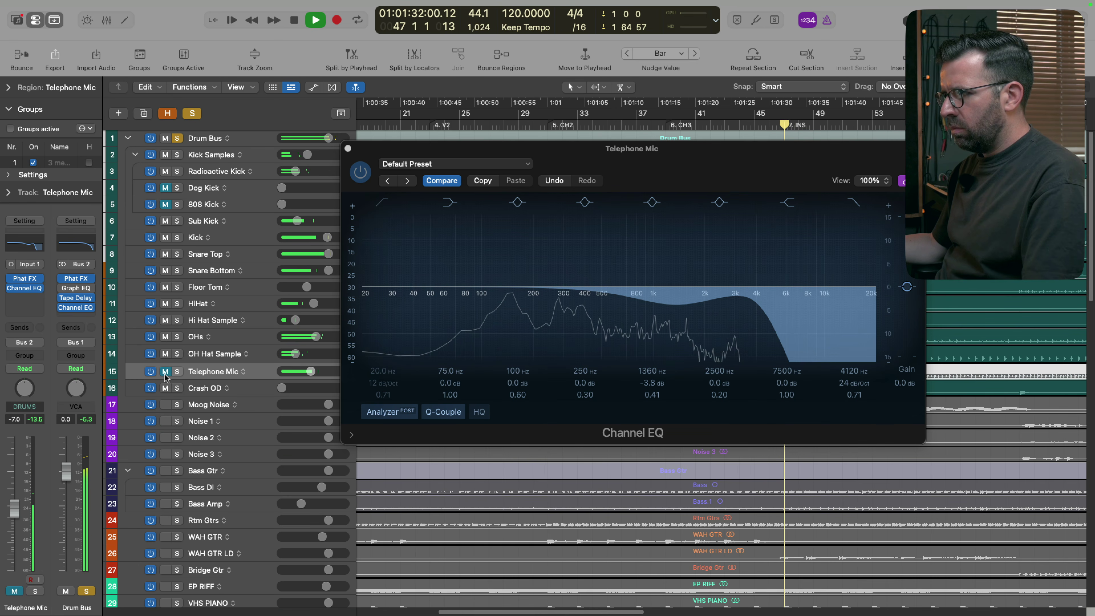
{"action": "left_click", "coordinate": [165, 373]}
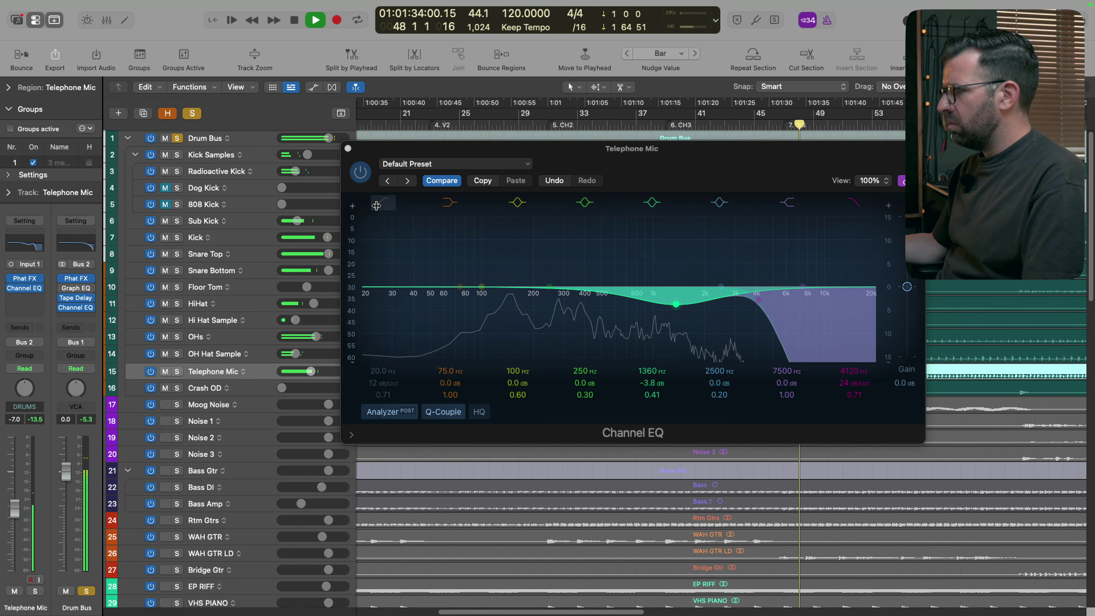
Step: Add a 146 Hz low cut to Telephone Mic's Channel EQ, set its fader to -9.0 dB and compare by toggling mute
{"action": "left_click", "coordinate": [390, 310]}
{"action": "left_click_drag", "start_coordinate": [390, 309], "coordinate": [537, 305]}
{"action": "left_click_drag", "start_coordinate": [14, 510], "coordinate": [14, 514]}
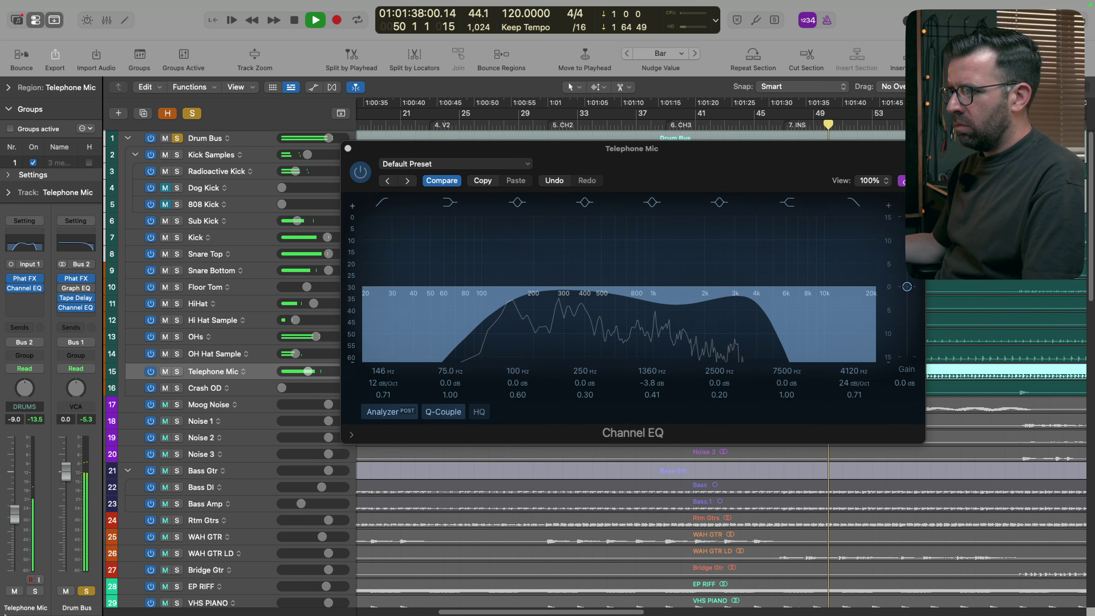
{"action": "left_click", "coordinate": [15, 592]}
{"action": "left_click", "coordinate": [14, 592]}
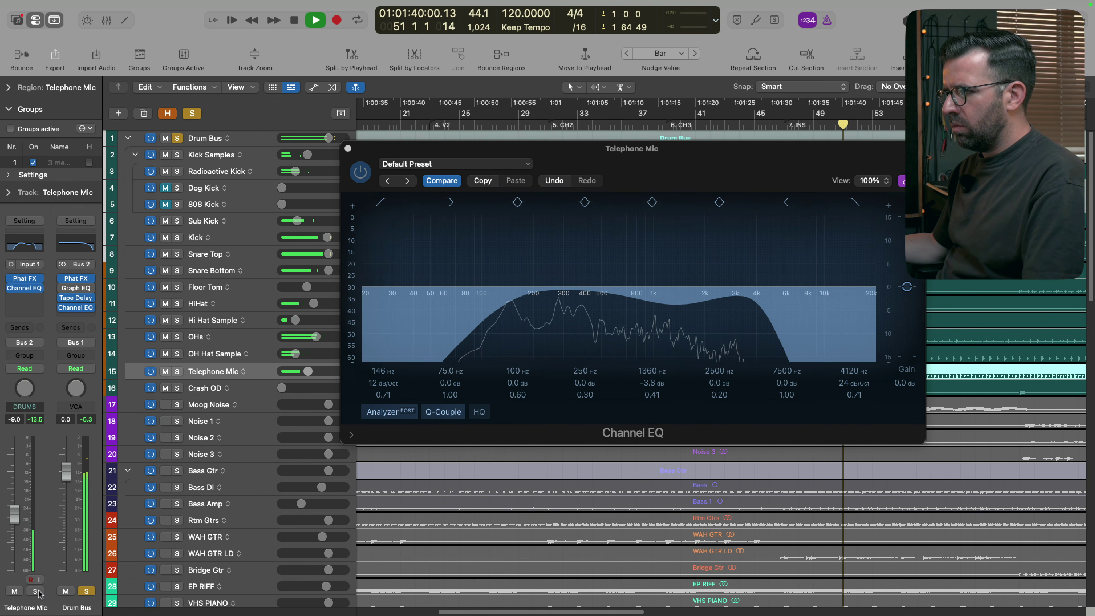
Step: Unsolo the Drum Bus, replay the full mix with Telephone Mic at -10.2 dB, and compare that track muted and unmuted
{"action": "left_click", "coordinate": [87, 592]}
{"action": "key", "text": "space"}
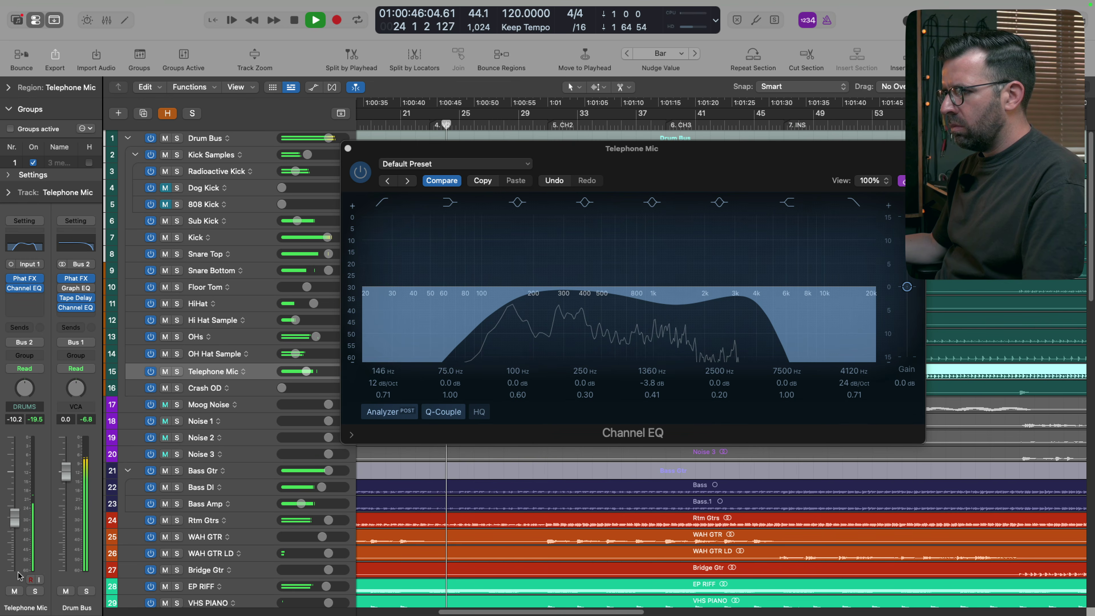
{"action": "left_click", "coordinate": [14, 591]}
{"action": "left_click", "coordinate": [14, 592]}
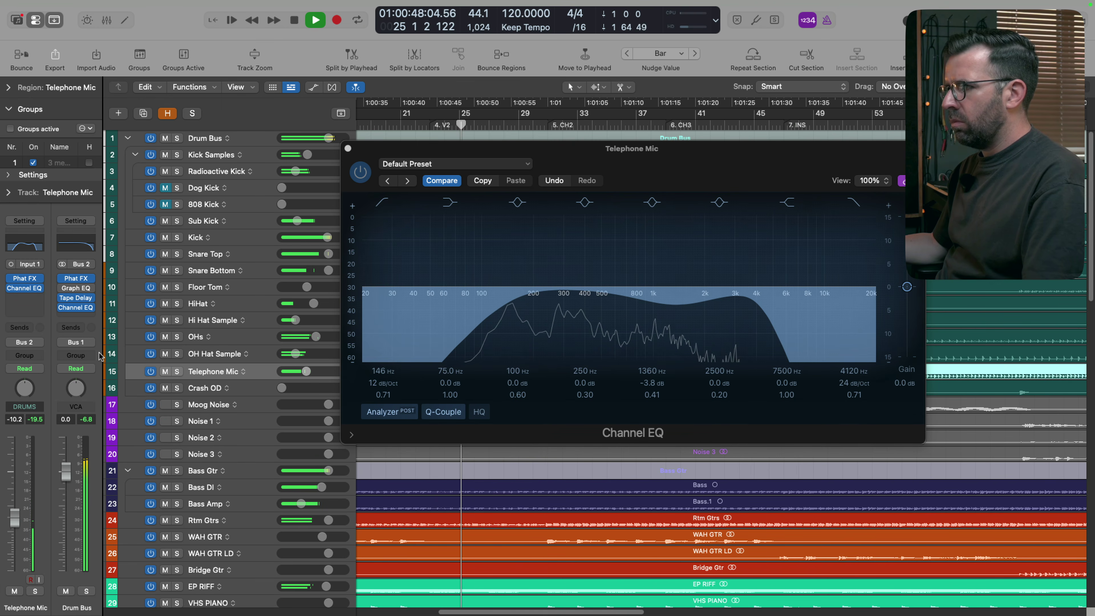
Step: Solo the OHs track, open its EQ and replace the Channel EQ with a Linear Phase EQ
{"action": "left_click", "coordinate": [254, 338]}
{"action": "key", "text": "s"}
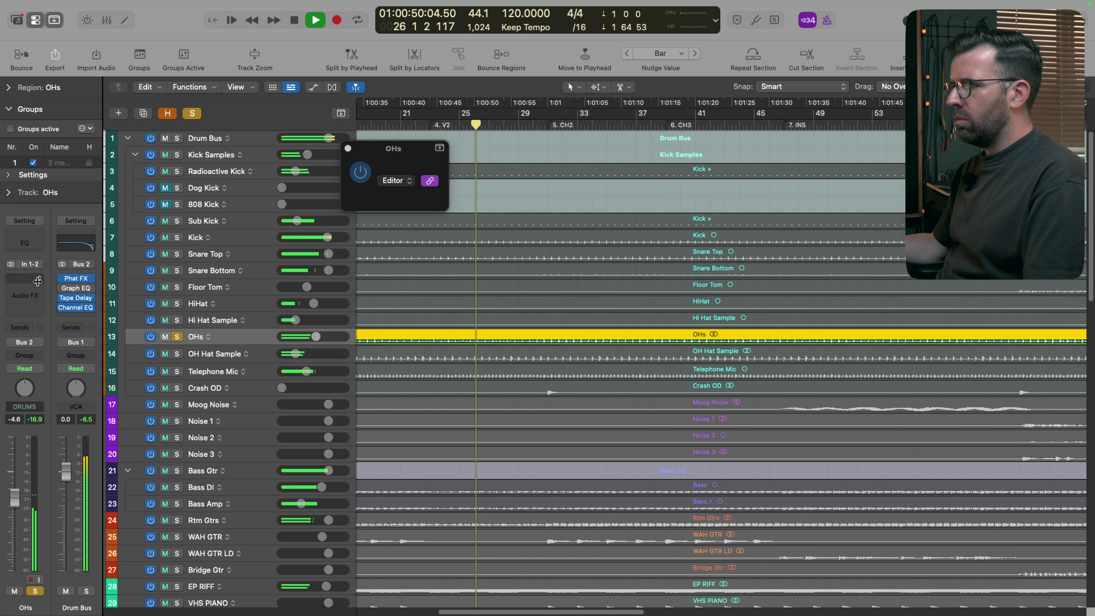
{"action": "left_click", "coordinate": [25, 244]}
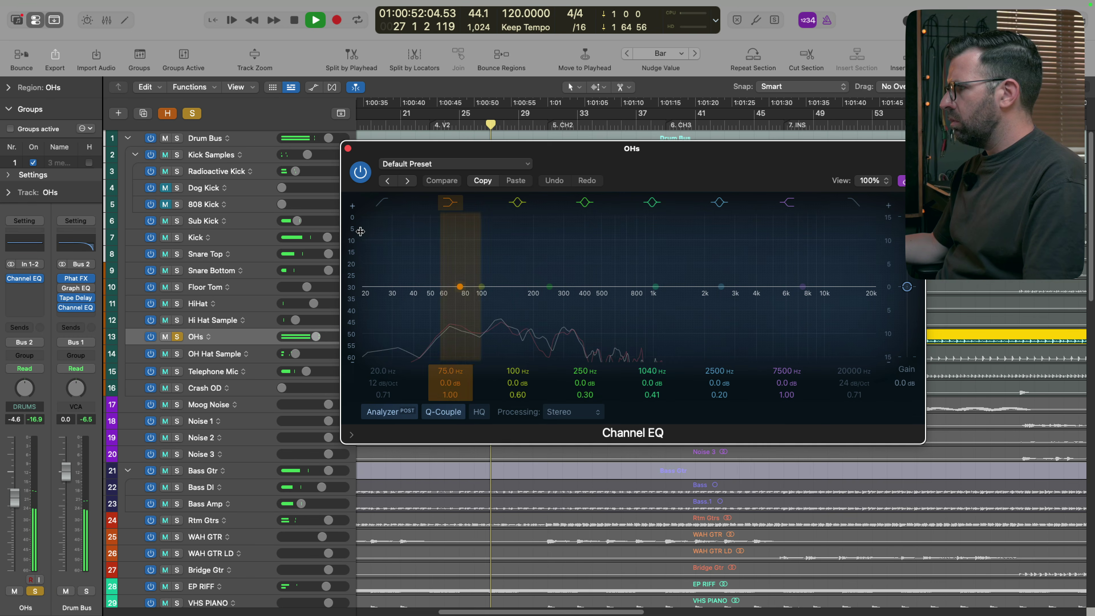
{"action": "left_click", "coordinate": [42, 277]}
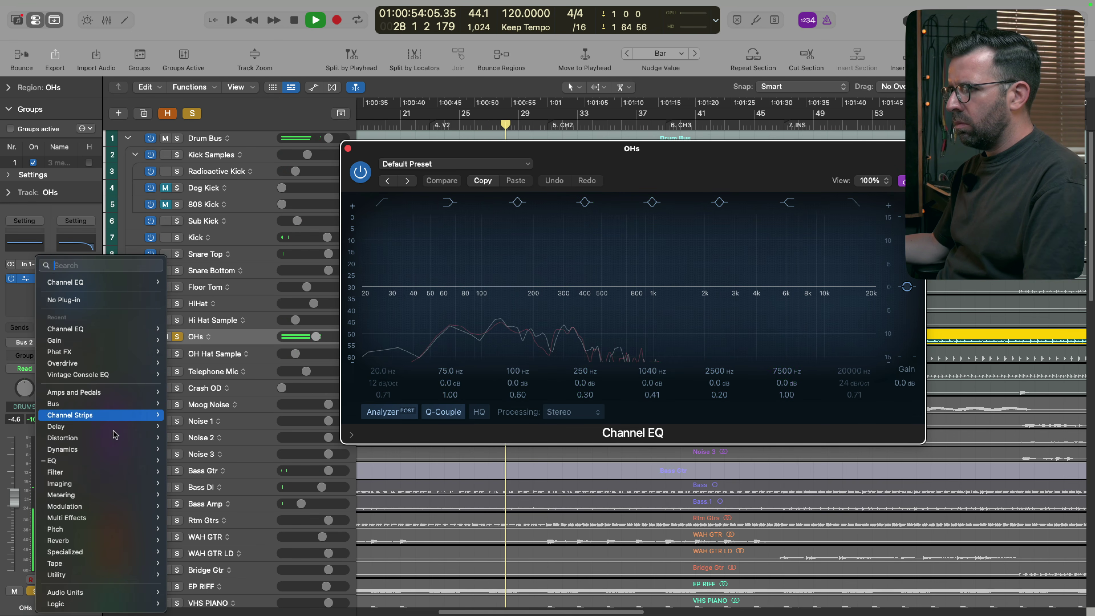
{"action": "mouse_move", "coordinate": [140, 463]}
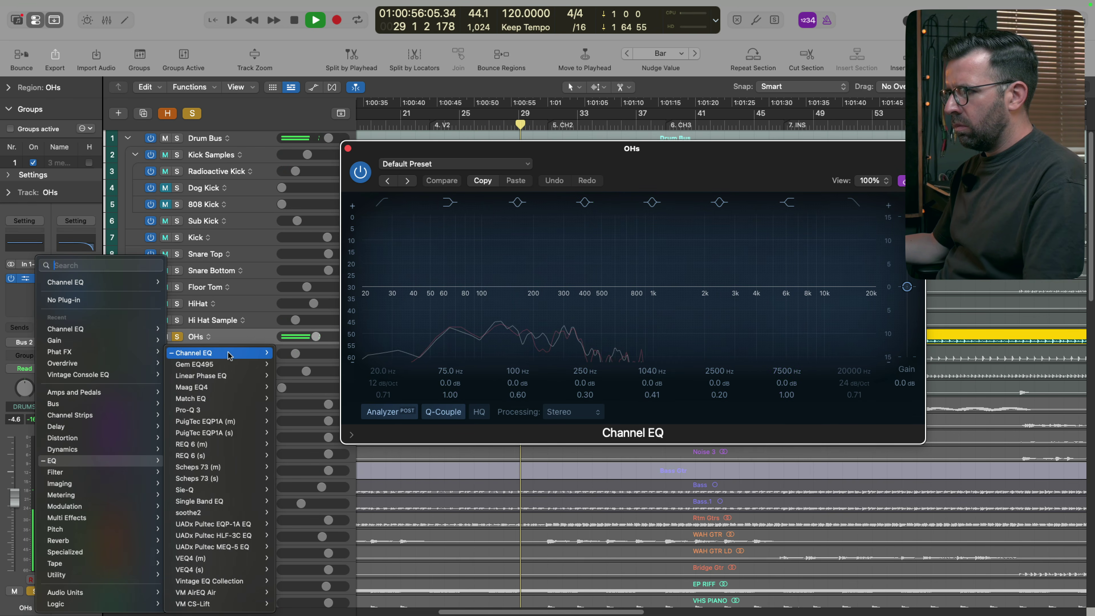
{"action": "left_click", "coordinate": [234, 376]}
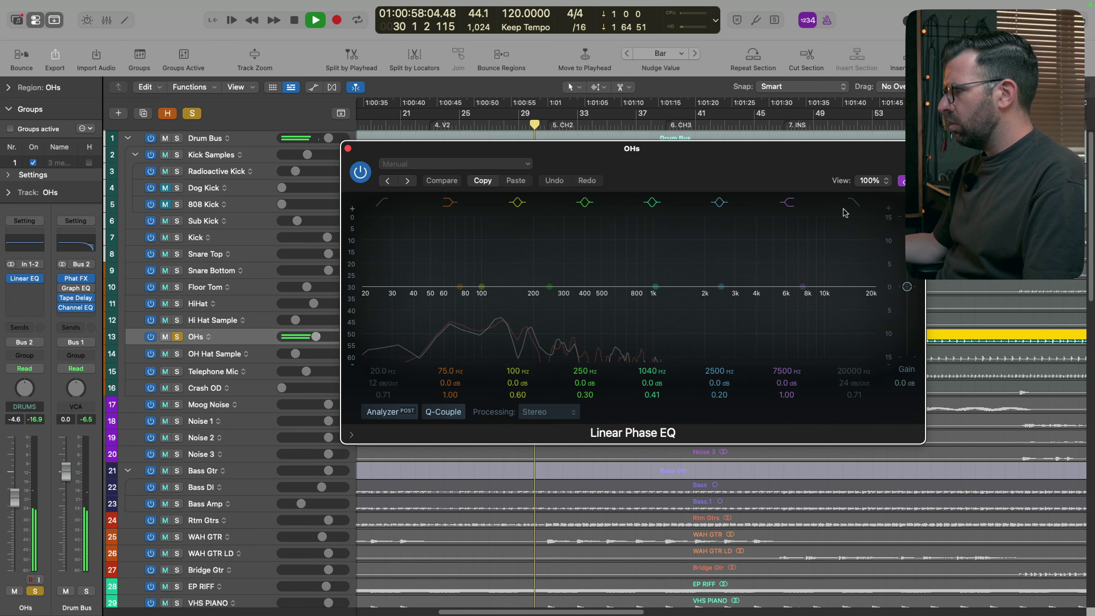
Step: Add an 18 dB/Oct high cut to the OHs Linear Phase EQ, fine-tuning its cutoff around 2940 Hz while the section replays
{"action": "key", "text": "alt+comma"}
{"action": "left_click", "coordinate": [858, 206]}
{"action": "left_click_drag", "start_coordinate": [874, 286], "coordinate": [747, 339]}
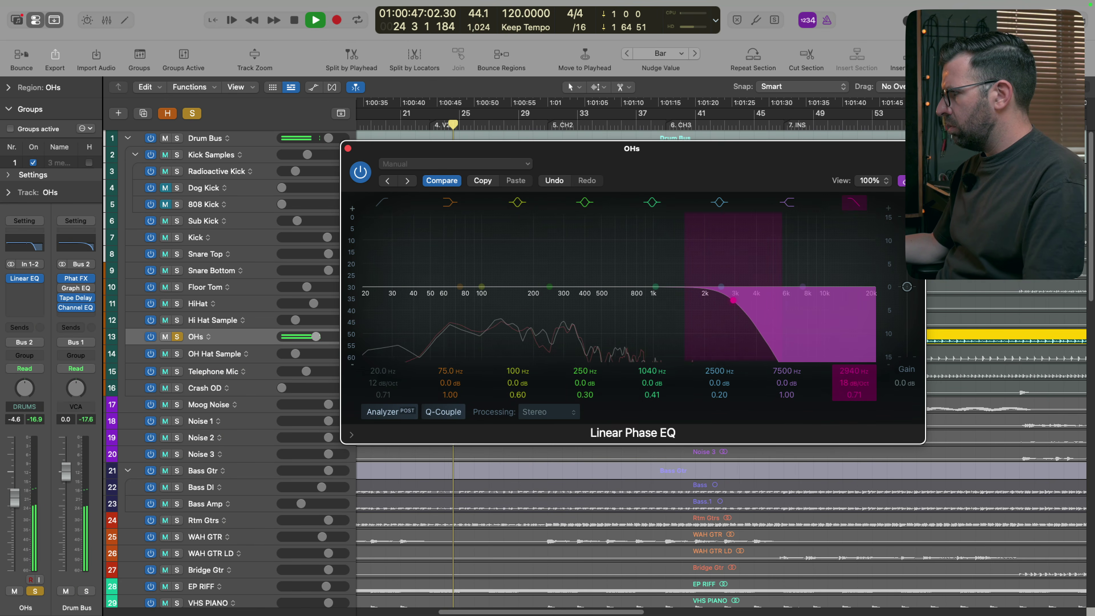
{"action": "mouse_move", "coordinate": [850, 367]}
{"action": "left_mouse_down"}
{"action": "mouse_move", "coordinate": [851, 349]}
{"action": "mouse_move", "coordinate": [855, 369]}
{"action": "left_mouse_up"}
Step: Replace the Drum Bus Channel EQ with a stereo Linear Phase EQ, set its high cut to 5100 Hz and replay the section
{"action": "left_click", "coordinate": [78, 309]}
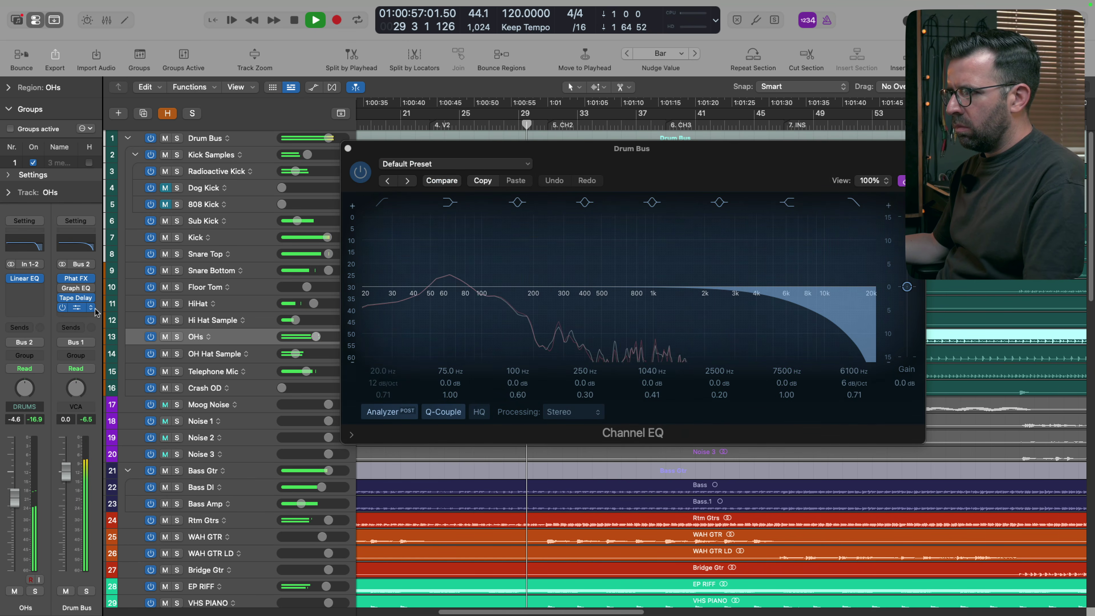
{"action": "left_click", "coordinate": [91, 308]}
{"action": "mouse_move", "coordinate": [130, 286]}
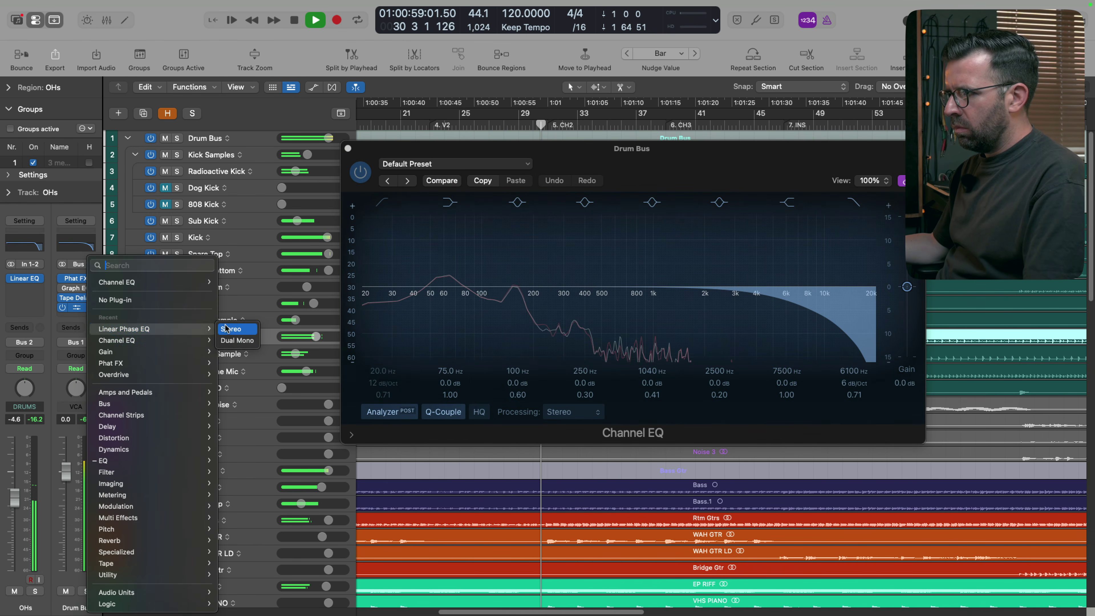
{"action": "left_click", "coordinate": [233, 325]}
{"action": "left_click_drag", "start_coordinate": [778, 309], "coordinate": [791, 315]}
{"action": "left_click", "coordinate": [432, 125]}
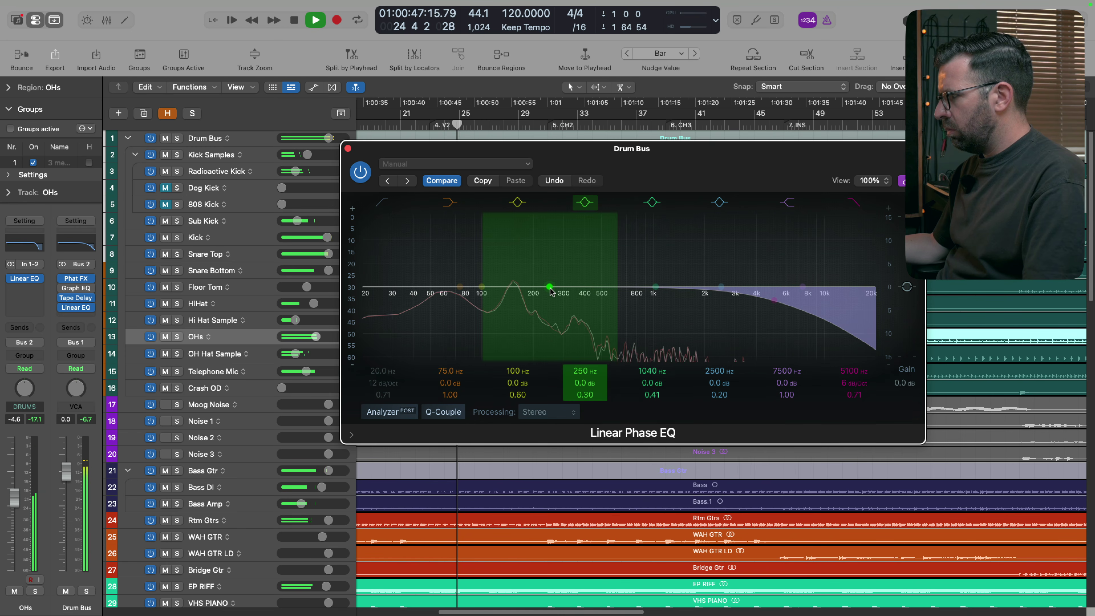
Step: Set the Drum Bus Linear Phase EQ's high cut to 5750 Hz with a 12 dB/Oct slope
{"action": "left_click_drag", "start_coordinate": [759, 322], "coordinate": [748, 322]}
{"action": "left_click_drag", "start_coordinate": [855, 383], "coordinate": [855, 377]}
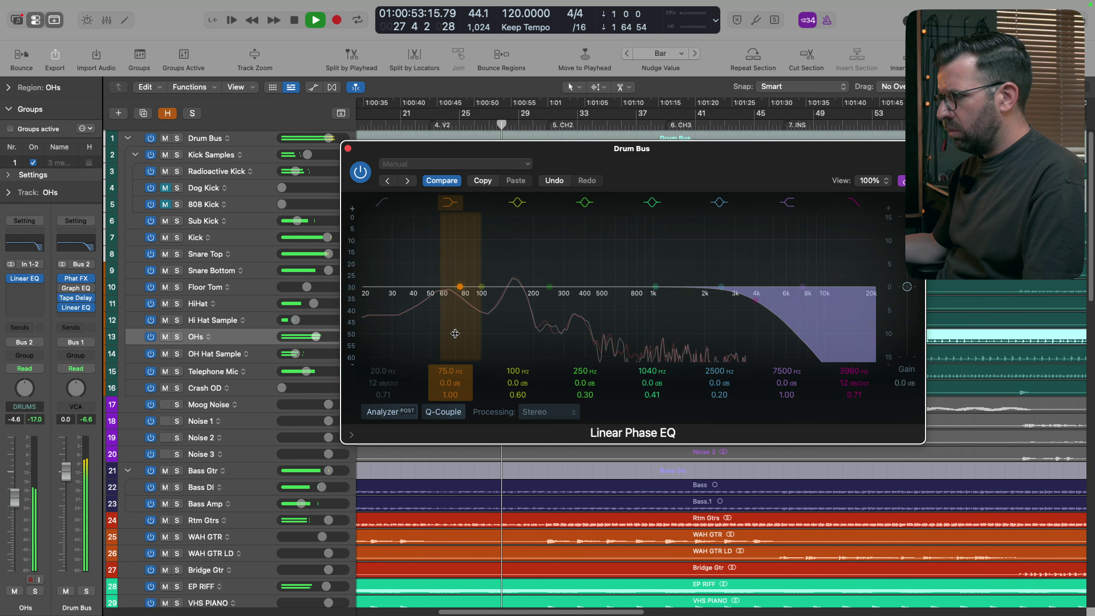
{"action": "mouse_move", "coordinate": [852, 368]}
{"action": "left_mouse_down"}
{"action": "mouse_move", "coordinate": [851, 350]}
{"action": "mouse_move", "coordinate": [851, 360]}
{"action": "left_mouse_up"}
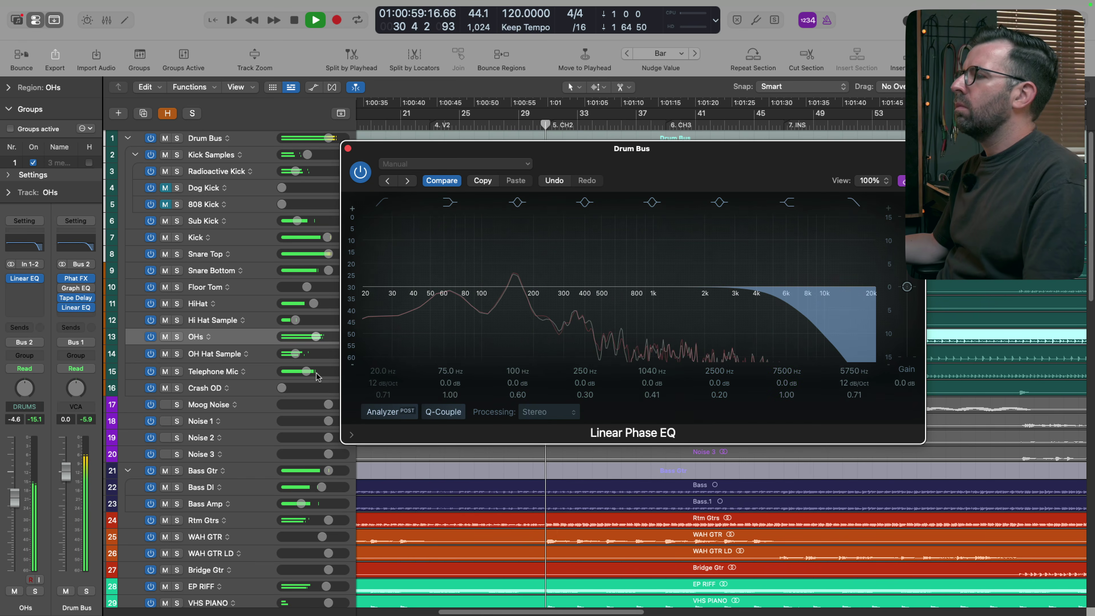
Step: Lower Telephone Mic to -12.4 dB and compare the mix with the Drum Bus Linear Phase EQ bypassed and enabled
{"action": "left_click_drag", "start_coordinate": [307, 371], "coordinate": [305, 372]}
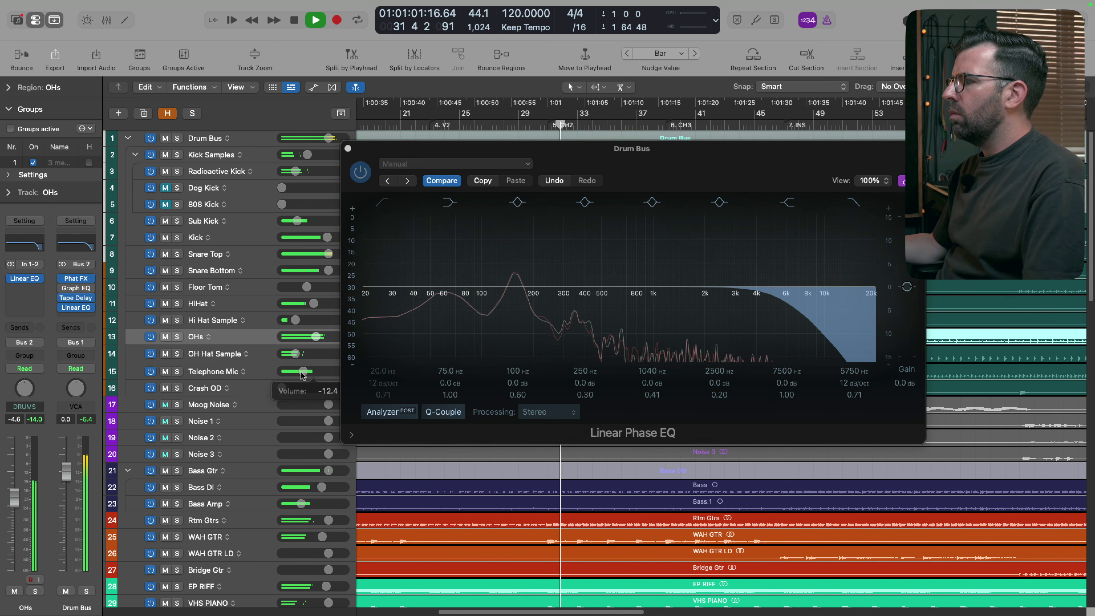
{"action": "left_click", "coordinate": [361, 173]}
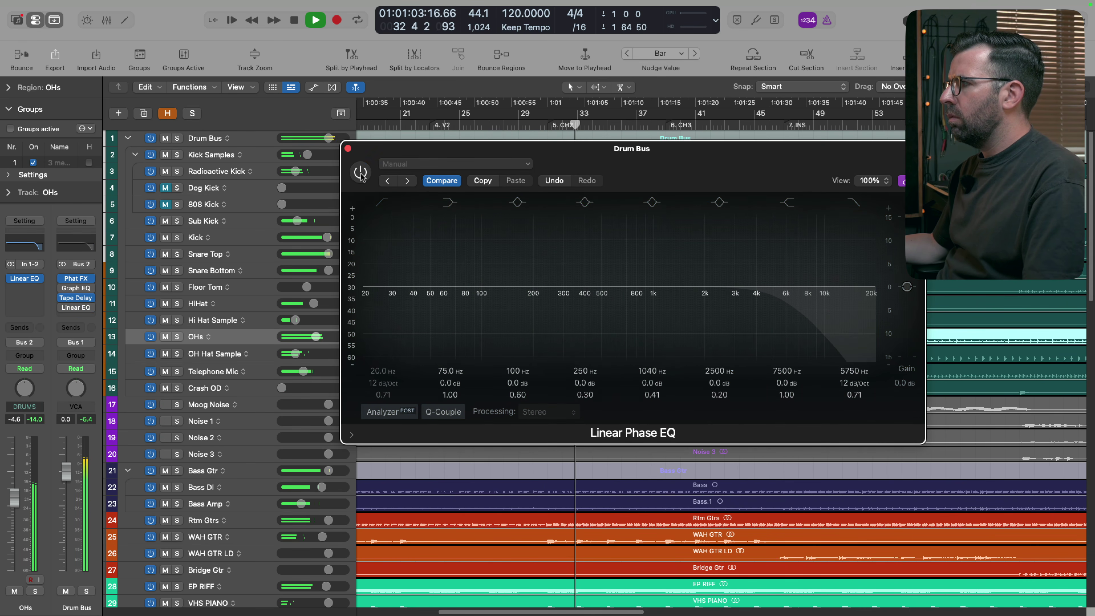
{"action": "left_click", "coordinate": [360, 172]}
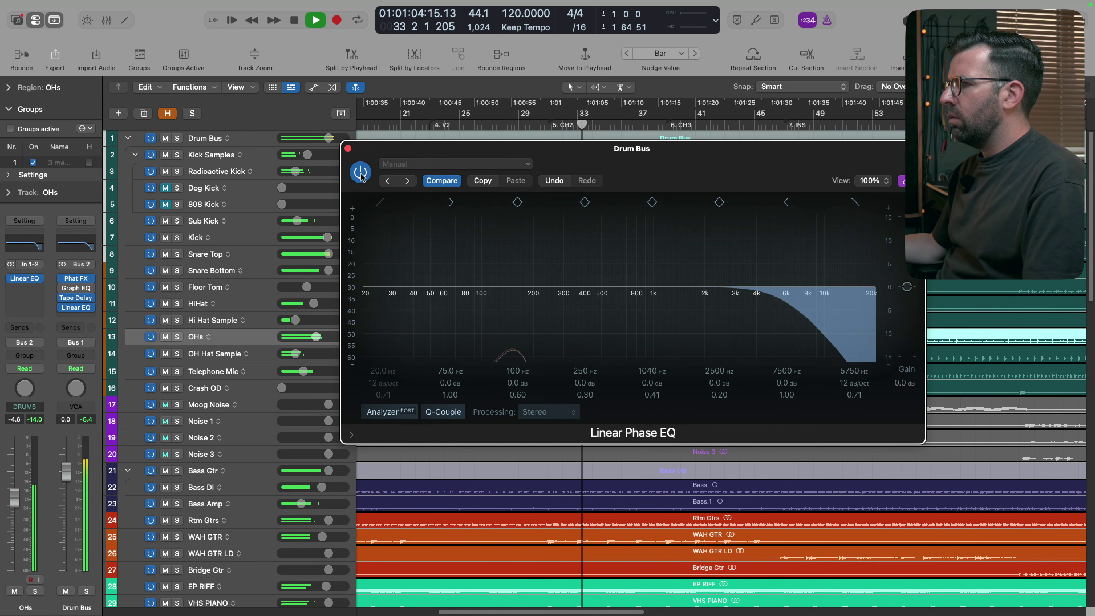
Step: Audition OH Hat Sample in solo, copy the OHs Linear EQ onto its channel and raise its fader to -15.2 dB
{"action": "left_click", "coordinate": [261, 354]}
{"action": "key", "text": "s"}
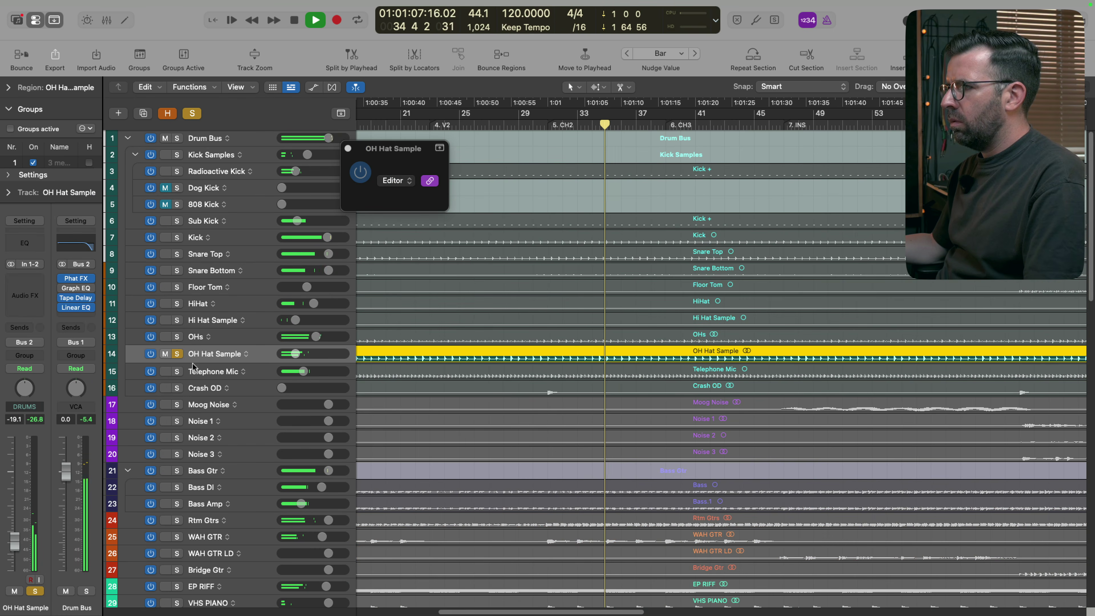
{"action": "key", "text": "s"}
{"action": "key", "text": "x"}
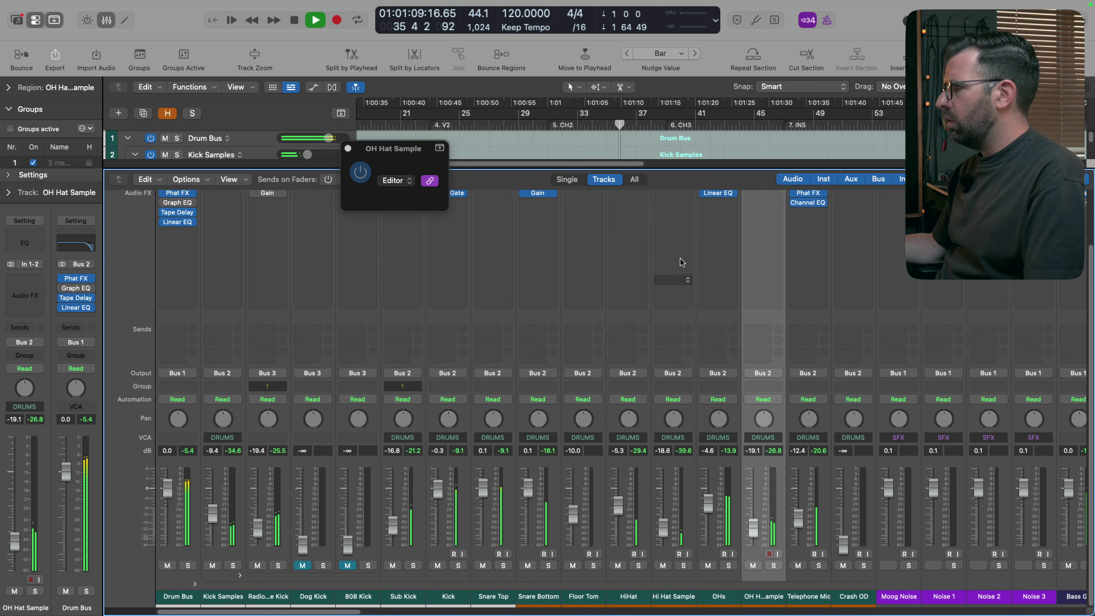
{"action": "scroll", "coordinate": [707, 250], "scroll_direction": "up", "scroll_amount": 3}
{"action": "left_click_drag", "start_coordinate": [718, 255], "coordinate": [764, 258]}
{"action": "scroll", "coordinate": [622, 391], "scroll_direction": "down", "scroll_amount": 3}
{"action": "key", "text": "space"}
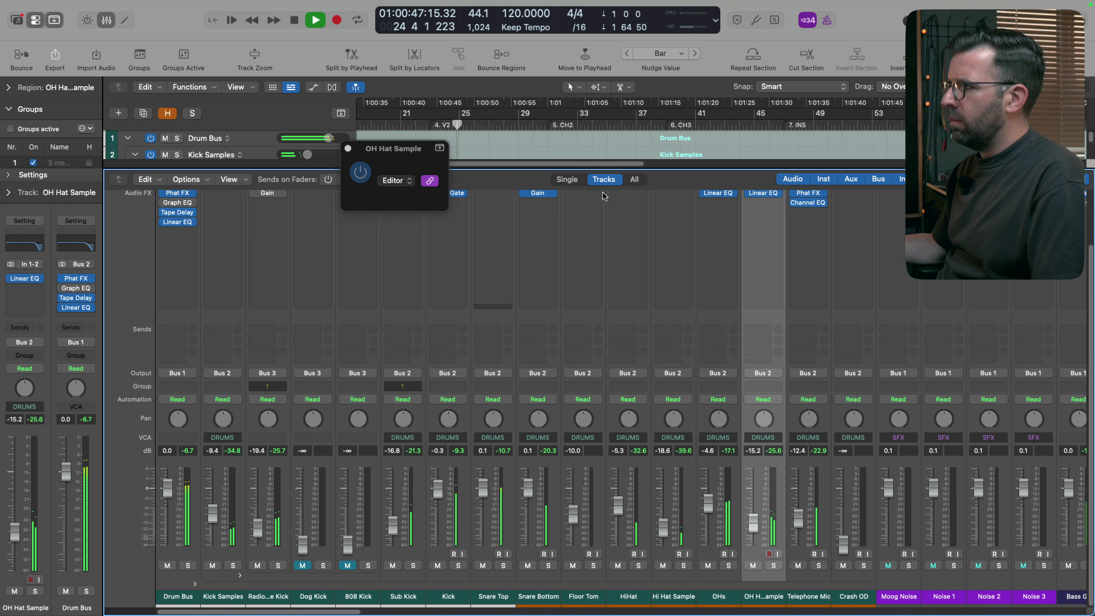
Step: Insert a second Tape Delay before the Drum Bus Linear EQ, unsynced with a 41.9 ms delay time and 100% dry level
{"action": "left_click", "coordinate": [80, 306]}
{"action": "type", "text": "ta"}
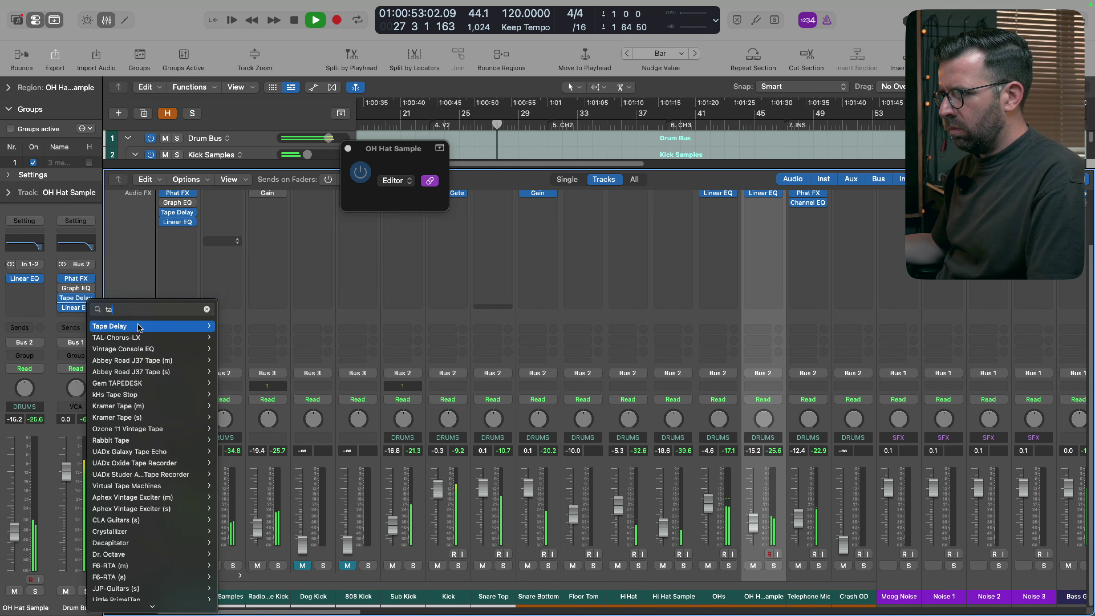
{"action": "left_click", "coordinate": [139, 327]}
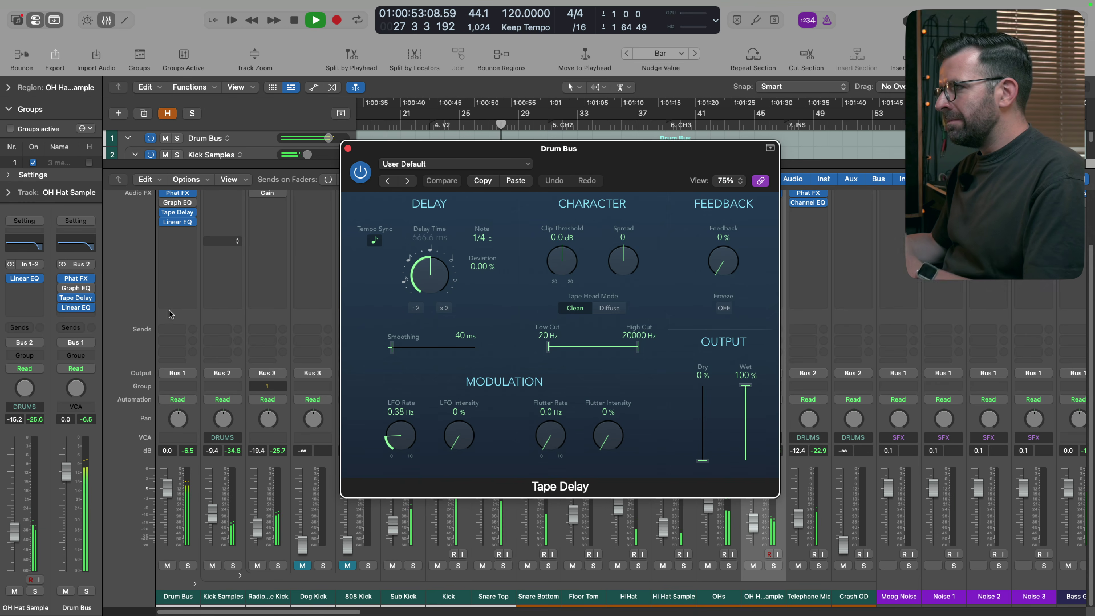
{"action": "key", "text": "space"}
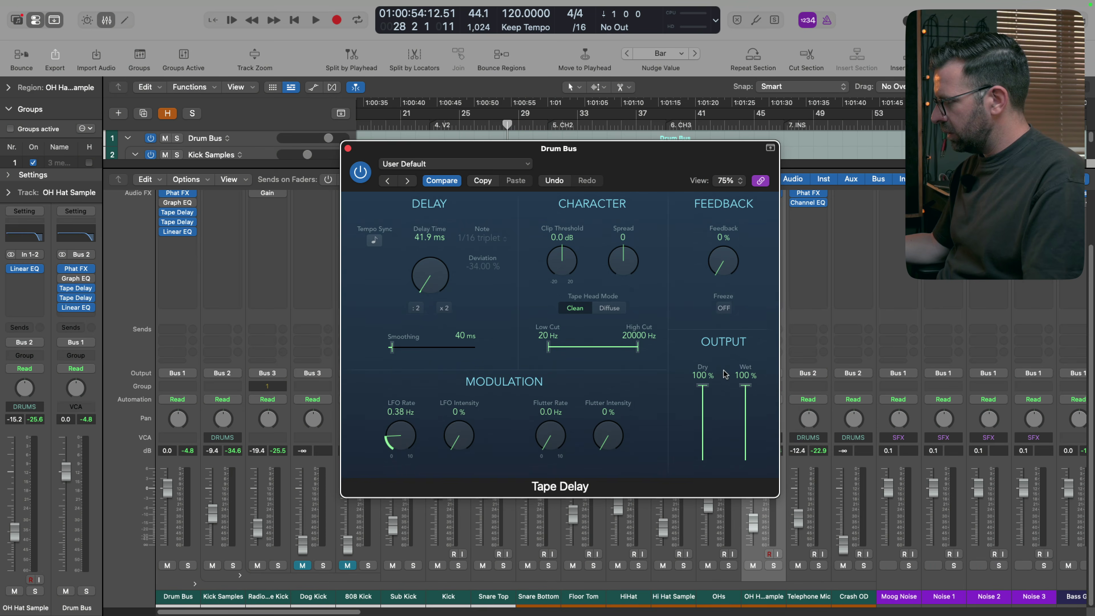
Step: With Drum Bus soloed, set the second Tape Delay to 29% wet, 41% feedback and a 68.4 ms delay time
{"action": "key", "text": "space"}
{"action": "left_click_drag", "start_coordinate": [746, 387], "coordinate": [742, 442]}
{"action": "key", "text": "s"}
{"action": "left_click", "coordinate": [189, 566]}
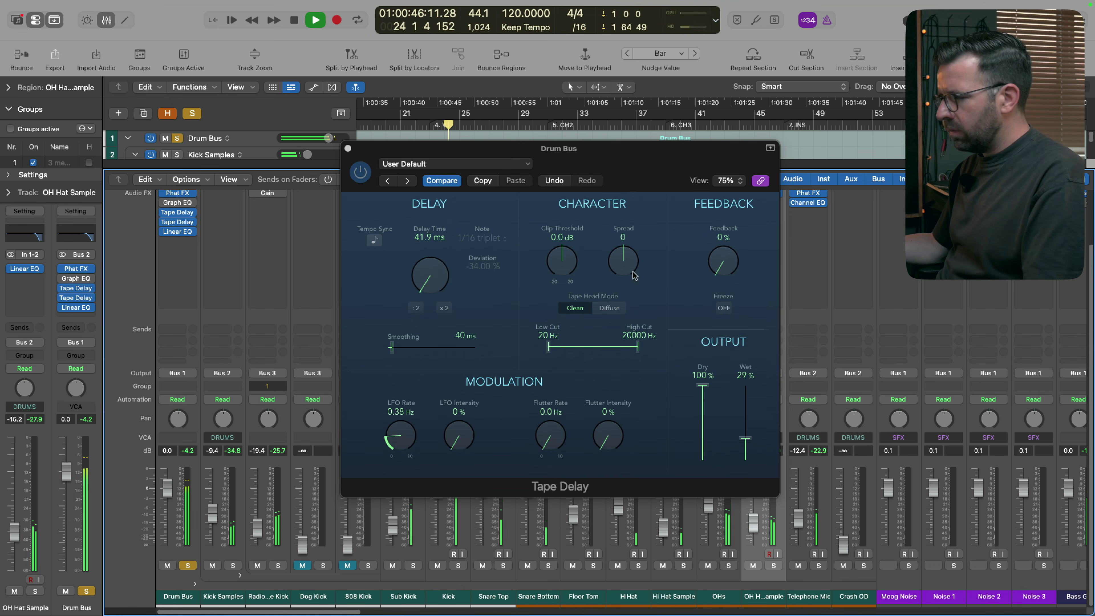
{"action": "left_click_drag", "start_coordinate": [738, 271], "coordinate": [736, 258]}
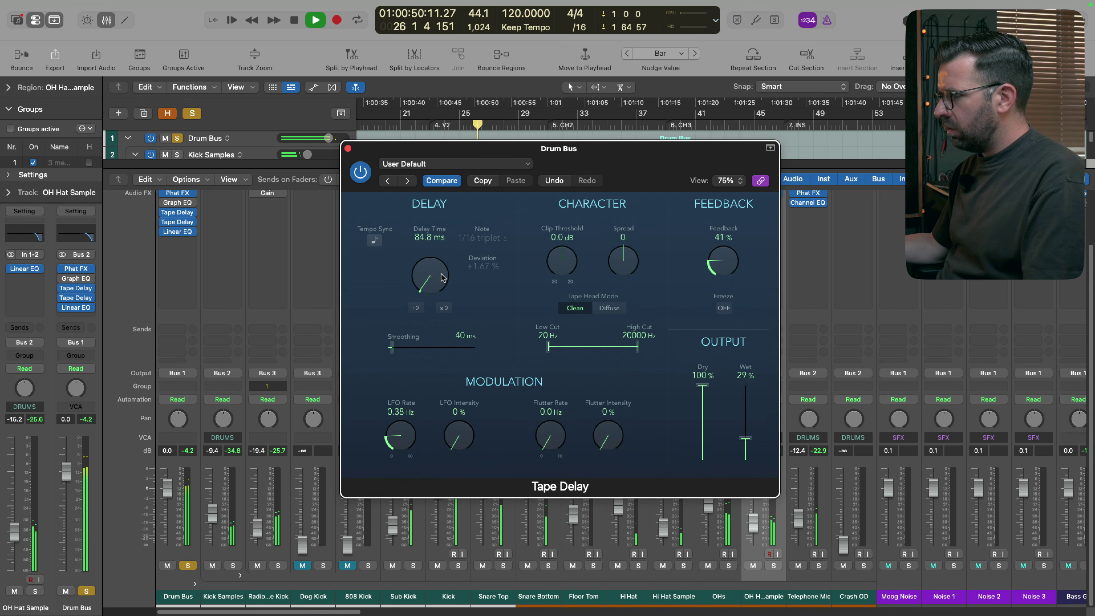
{"action": "left_click_drag", "start_coordinate": [441, 274], "coordinate": [439, 271]}
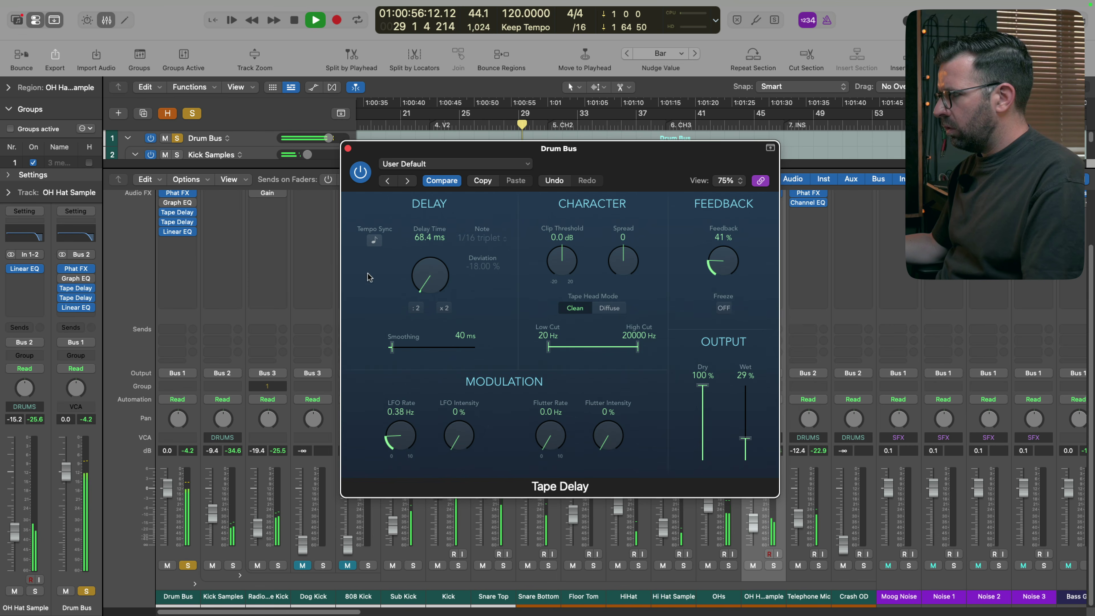
{"action": "key", "text": "space"}
Step: Try a stereo Tru-Tape Delay stompbox in place of the second Tape Delay on Drum Bus and play the section
{"action": "double_click", "coordinate": [89, 298]}
{"action": "left_click", "coordinate": [84, 299]}
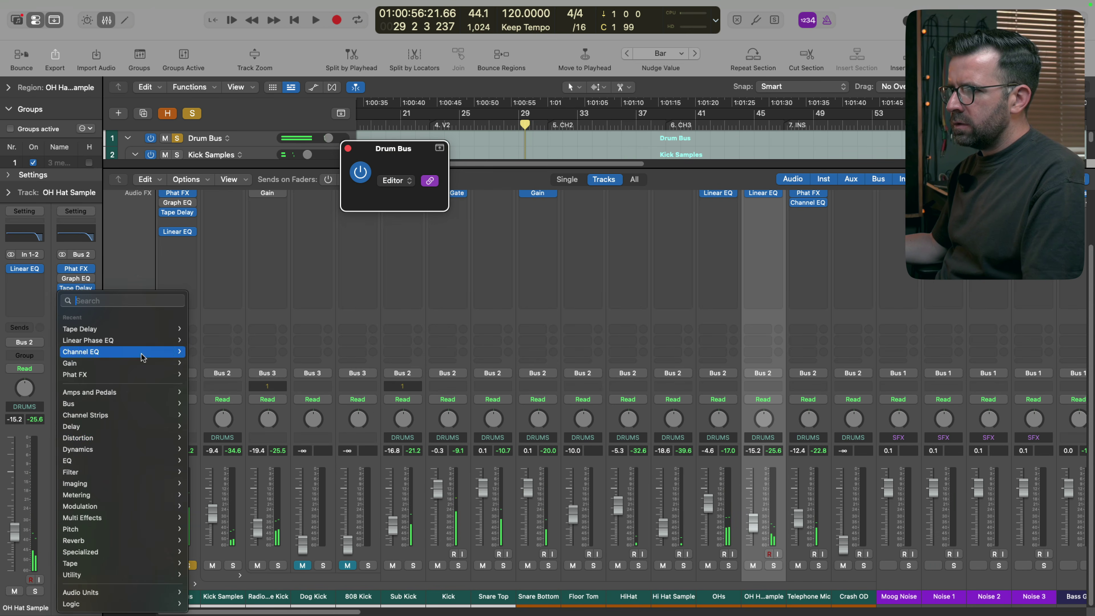
{"action": "mouse_move", "coordinate": [179, 397]}
{"action": "mouse_move", "coordinate": [258, 415]}
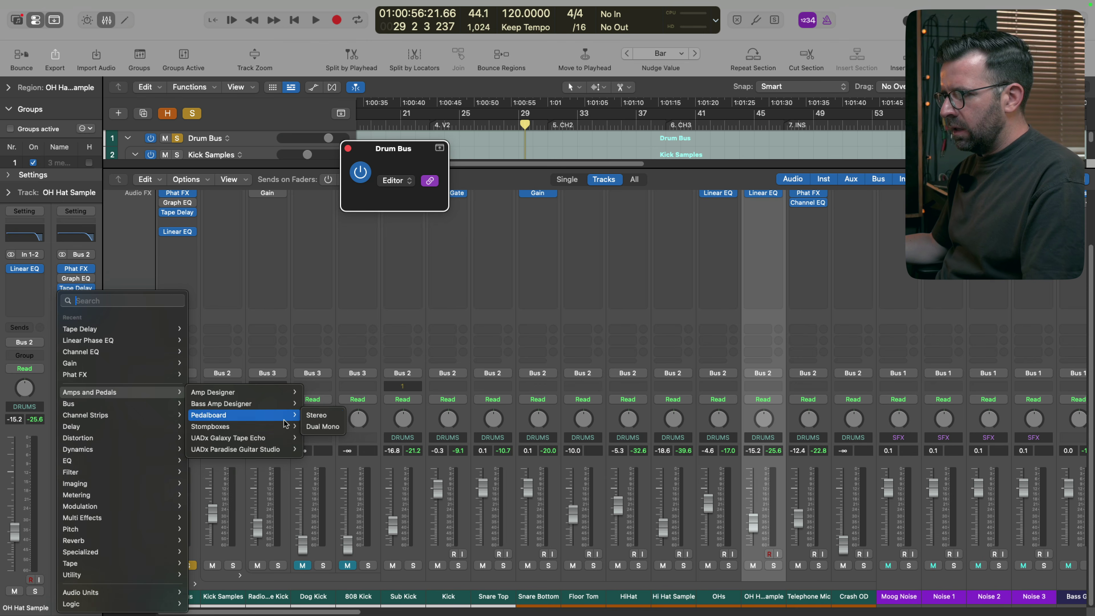
{"action": "mouse_move", "coordinate": [332, 426]}
{"action": "mouse_move", "coordinate": [384, 440]}
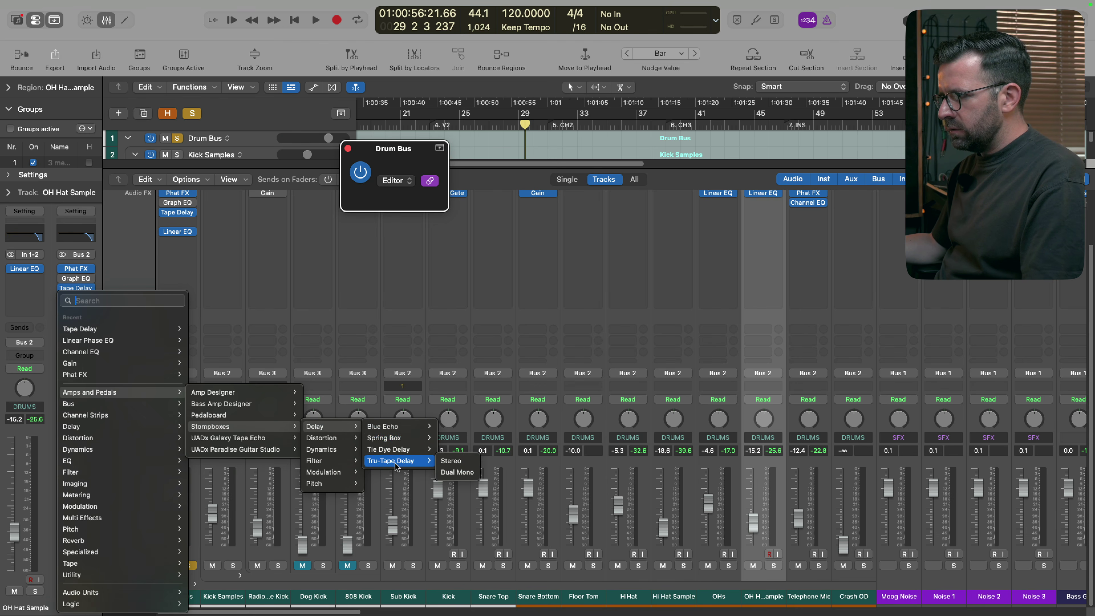
{"action": "left_click", "coordinate": [451, 460]}
{"action": "key", "text": "space"}
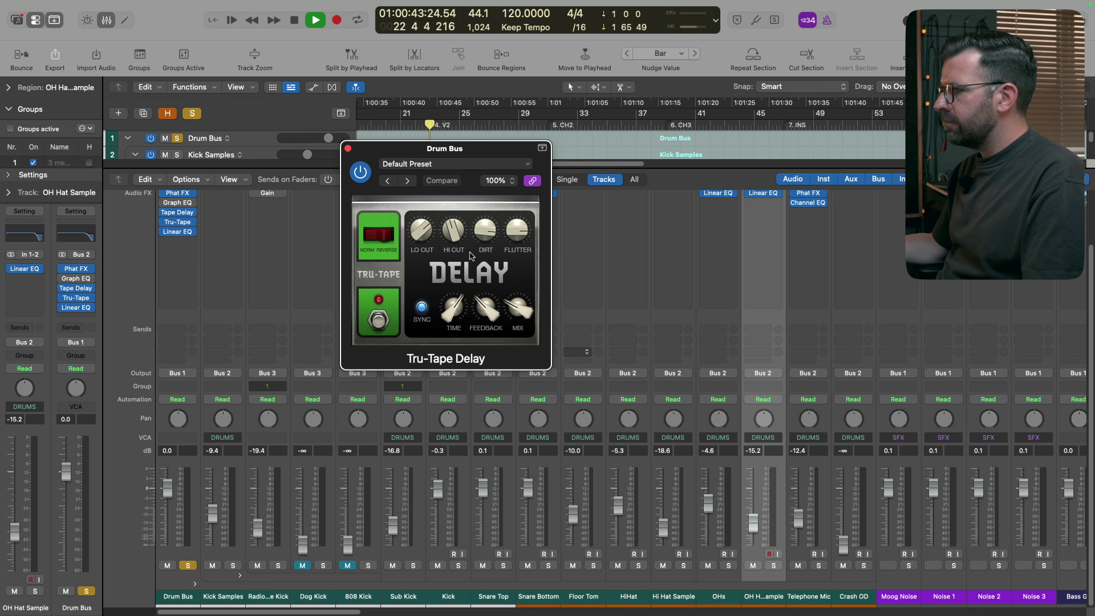
Step: Turn off Tru-Tape Delay's sync and adjust its time, mix and high cut during playback
{"action": "mouse_move", "coordinate": [454, 310]}
{"action": "left_mouse_down"}
{"action": "mouse_move", "coordinate": [463, 321]}
{"action": "mouse_move", "coordinate": [440, 328]}
{"action": "mouse_move", "coordinate": [450, 311]}
{"action": "mouse_move", "coordinate": [446, 321]}
{"action": "left_mouse_up"}
{"action": "left_click", "coordinate": [422, 306]}
{"action": "left_click_drag", "start_coordinate": [516, 305], "coordinate": [516, 285]}
{"action": "left_click_drag", "start_coordinate": [453, 230], "coordinate": [463, 193]}
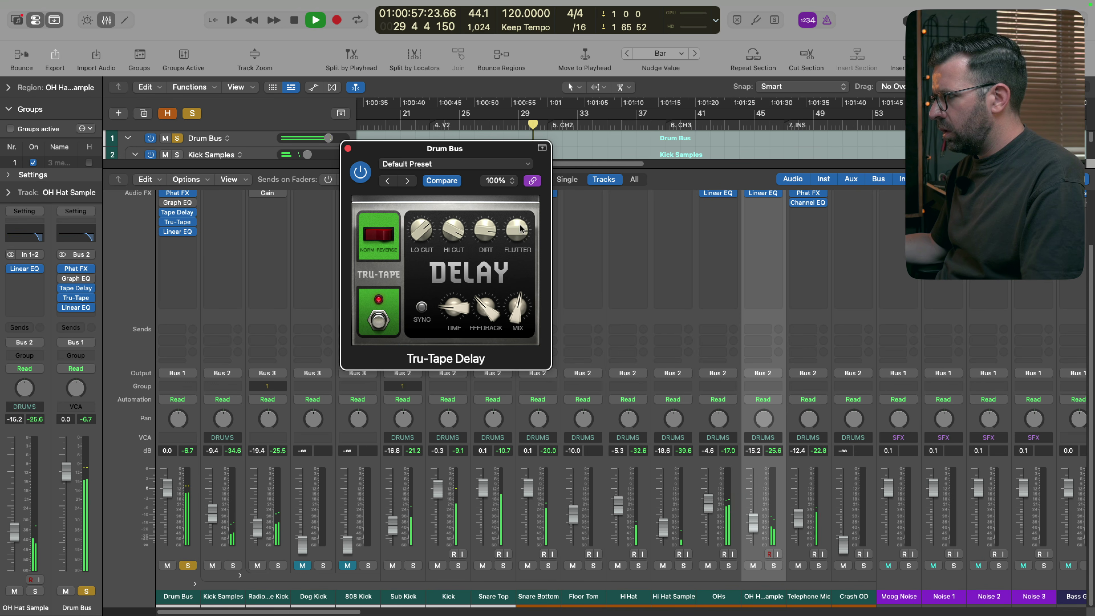
{"action": "key", "text": "space"}
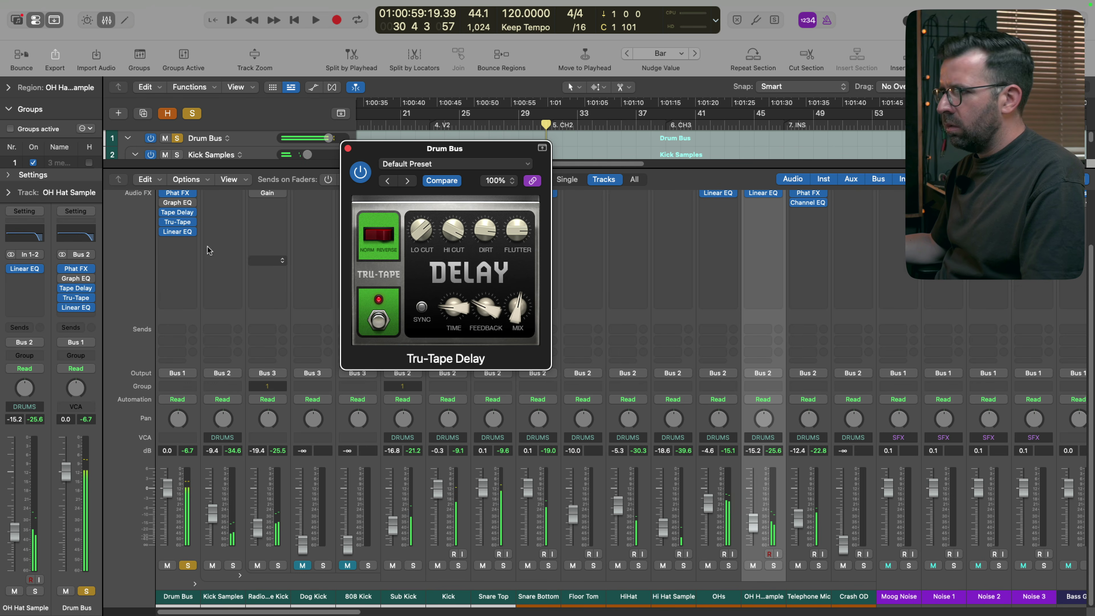
Step: Undo the Tru-Tape Delay swap on Drum Bus and reopen the second Tape Delay
{"action": "key", "text": "super+z"}
{"action": "key", "text": "shift+super+z"}
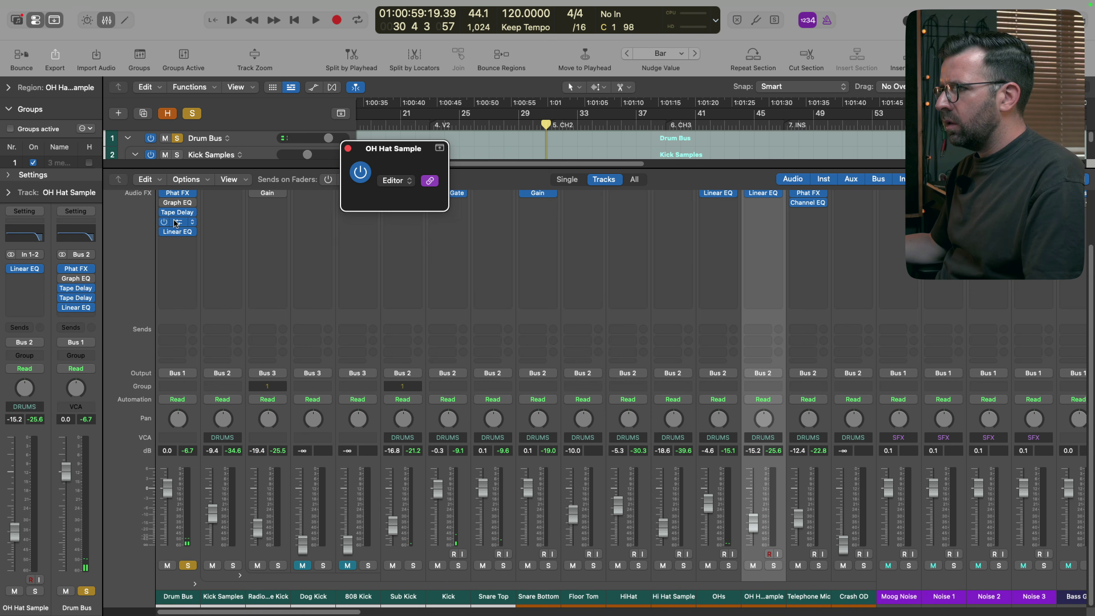
{"action": "left_click", "coordinate": [177, 222]}
Step: Set the second Tape Delay's feedback to 28%, spread to 2 and tape head mode to Diffuse during playback
{"action": "key", "text": "space"}
{"action": "left_click_drag", "start_coordinate": [724, 260], "coordinate": [721, 270]}
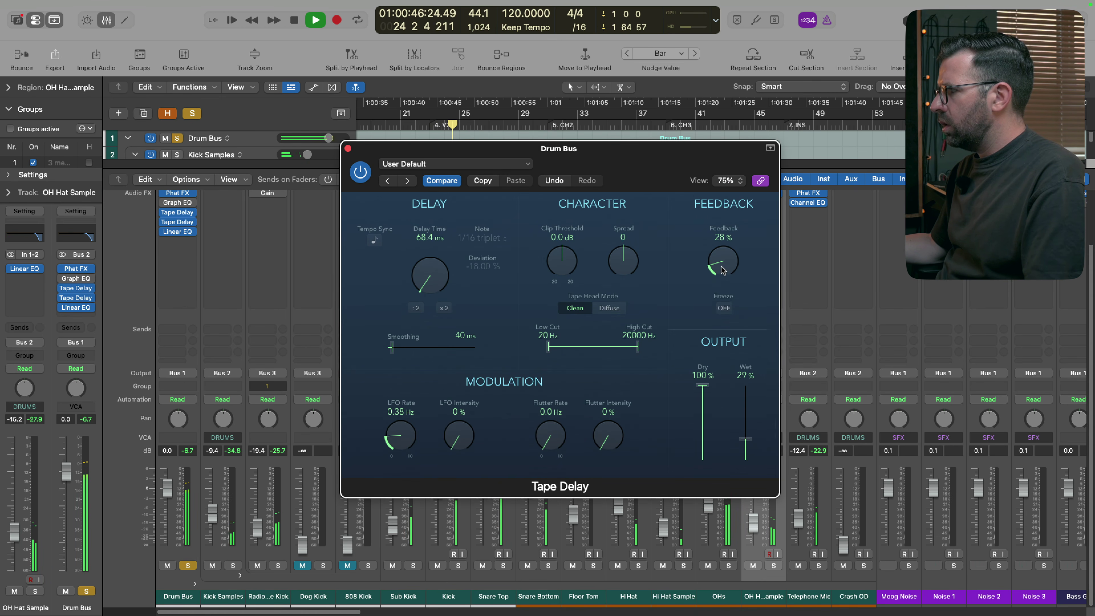
{"action": "mouse_move", "coordinate": [620, 259]}
{"action": "left_mouse_down"}
{"action": "mouse_move", "coordinate": [615, 224]}
{"action": "mouse_move", "coordinate": [610, 258]}
{"action": "left_mouse_up"}
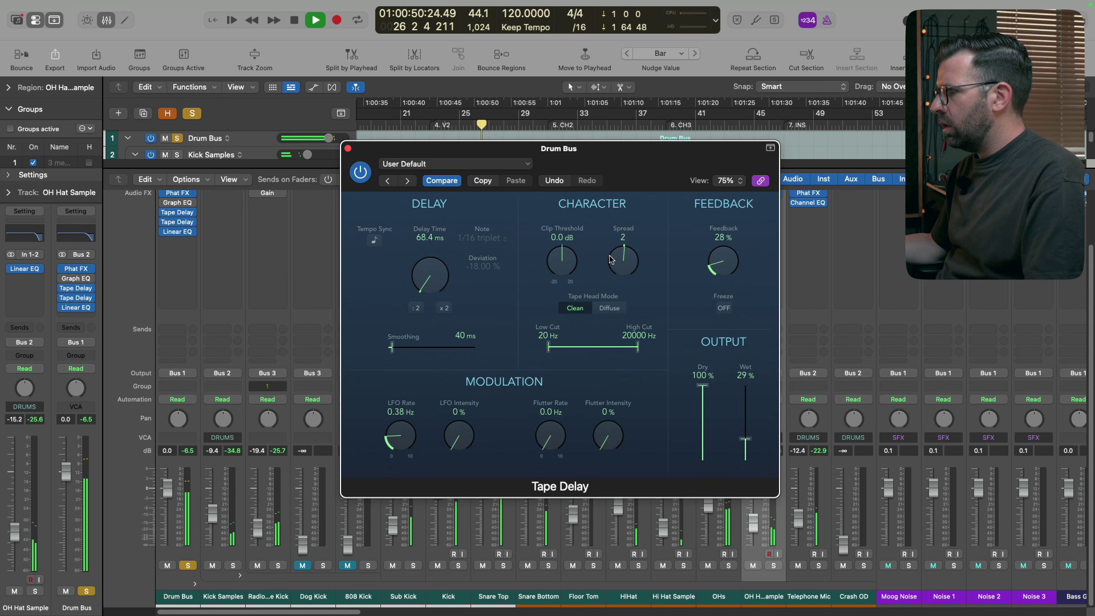
{"action": "left_click", "coordinate": [606, 308]}
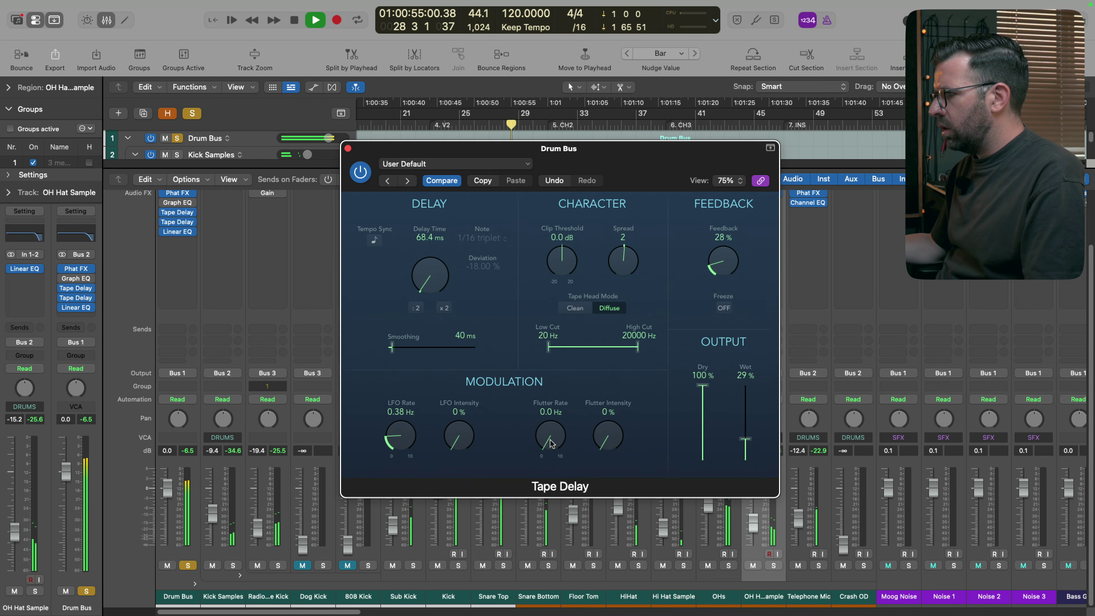
Step: Set Tape Delay's LFO to 0.70 Hz at 0% intensity, flutter to 6.0 Hz at 62%, and wet level to 74%
{"action": "left_click_drag", "start_coordinate": [460, 442], "coordinate": [458, 404]}
{"action": "left_click_drag", "start_coordinate": [393, 431], "coordinate": [412, 403]}
{"action": "left_click_drag", "start_coordinate": [459, 431], "coordinate": [450, 484]}
{"action": "left_click_drag", "start_coordinate": [599, 437], "coordinate": [619, 345]}
{"action": "left_click_drag", "start_coordinate": [552, 439], "coordinate": [583, 314]}
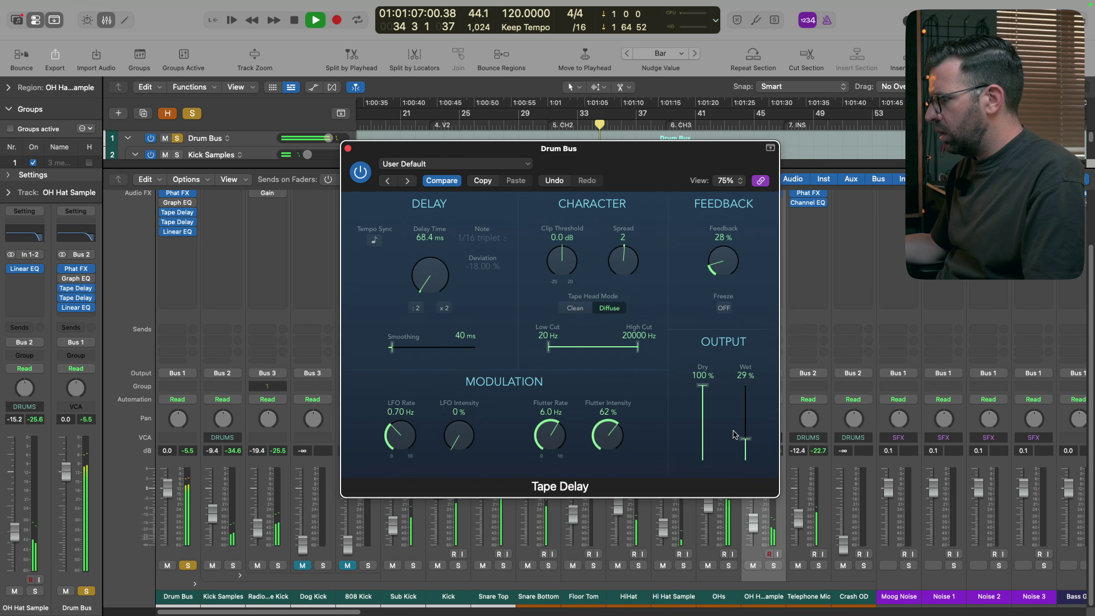
{"action": "left_click_drag", "start_coordinate": [750, 440], "coordinate": [749, 405]}
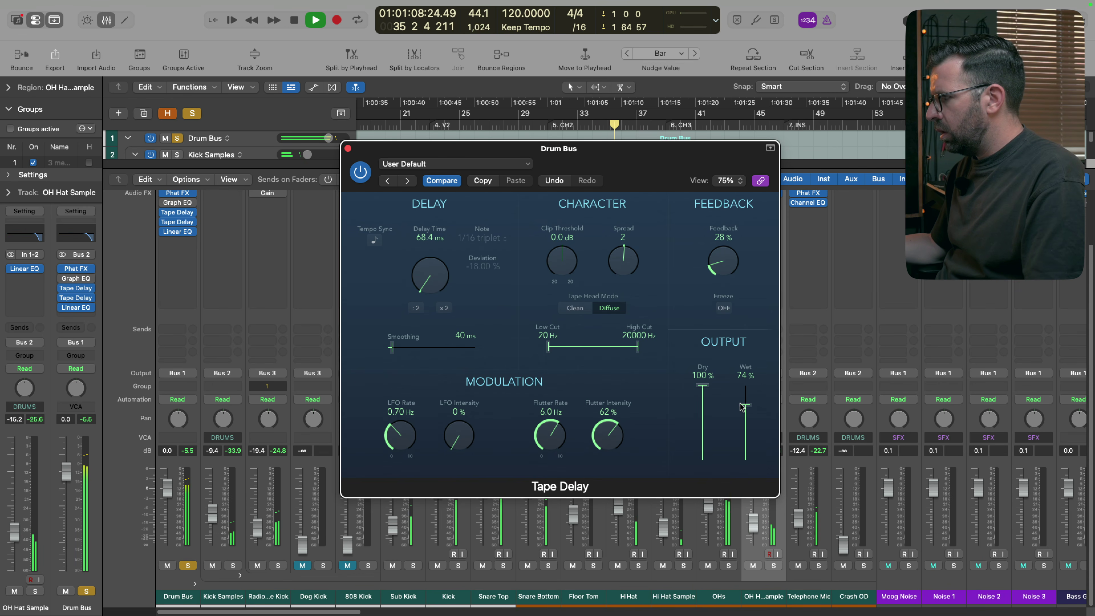
Step: Set Drum Bus's second Tape Delay to 6.7 Hz flutter at 35%, 81 Hz low cut, 9400 Hz high cut and 30% wet during playback
{"action": "left_click_drag", "start_coordinate": [607, 437], "coordinate": [631, 383]}
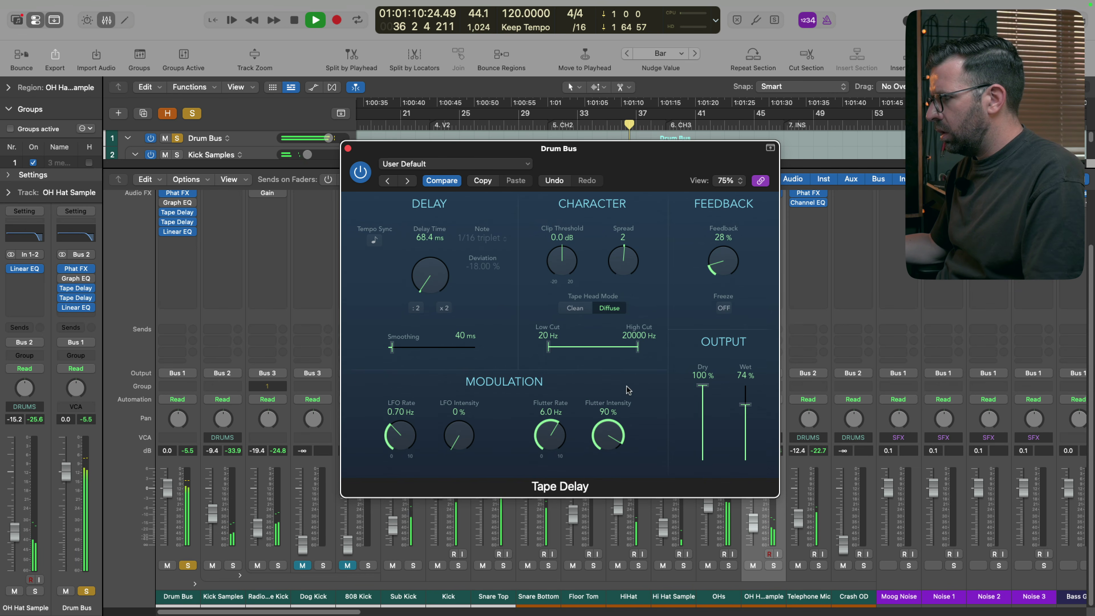
{"action": "mouse_move", "coordinate": [557, 433]}
{"action": "left_mouse_down"}
{"action": "mouse_move", "coordinate": [559, 386]}
{"action": "mouse_move", "coordinate": [563, 419]}
{"action": "left_mouse_up"}
{"action": "left_click_drag", "start_coordinate": [748, 407], "coordinate": [741, 449]}
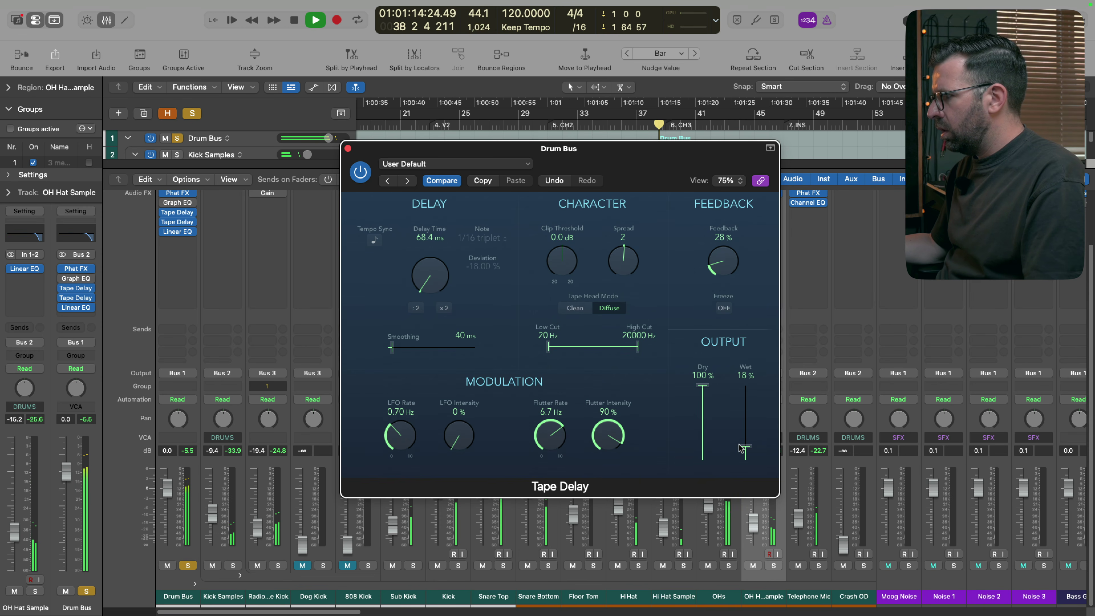
{"action": "left_click_drag", "start_coordinate": [552, 350], "coordinate": [569, 353]}
{"action": "left_click_drag", "start_coordinate": [640, 351], "coordinate": [629, 350]}
{"action": "left_click_drag", "start_coordinate": [741, 451], "coordinate": [727, 441]}
{"action": "left_click_drag", "start_coordinate": [596, 434], "coordinate": [589, 522]}
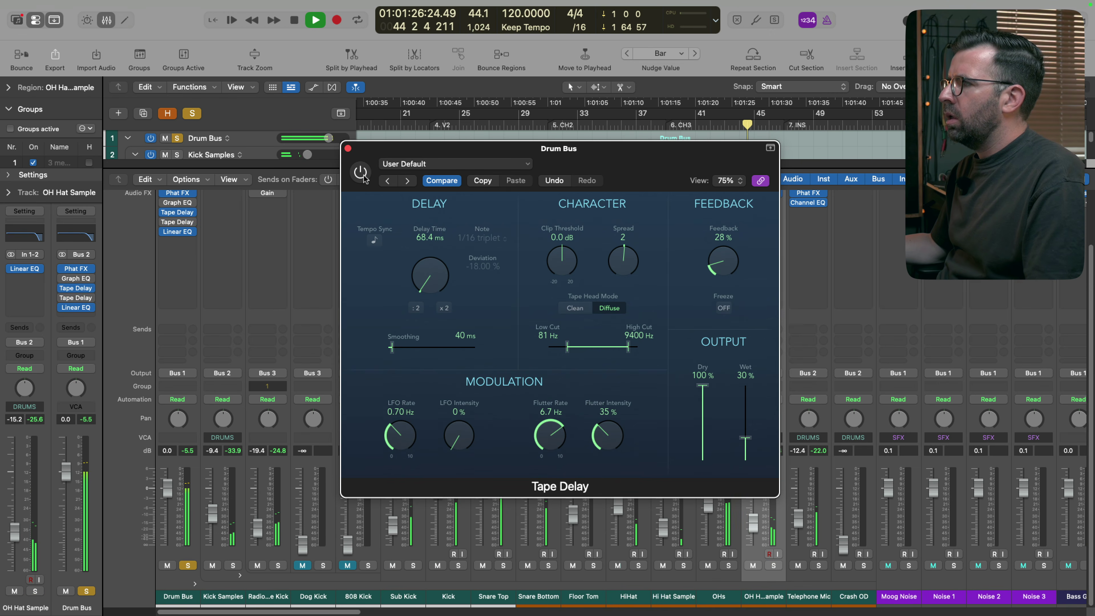
Step: Unsolo Drum Bus, replay the full mix, set the Tape Delay's wet level to 18% and compare it with the plug-in bypassed
{"action": "left_click", "coordinate": [194, 566]}
{"action": "key", "text": "space"}
{"action": "key", "text": "space"}
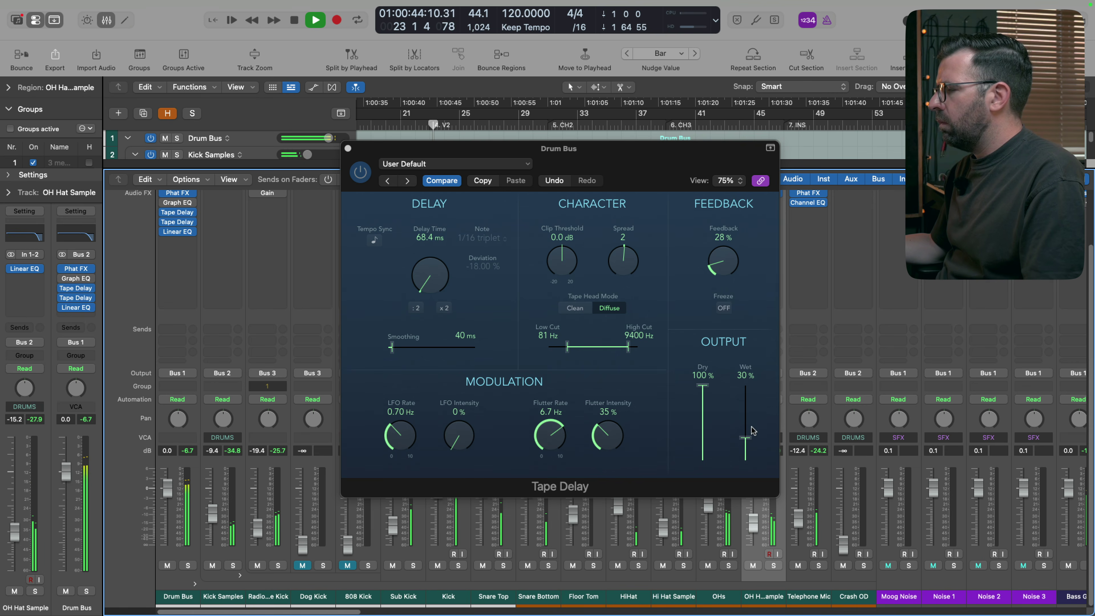
{"action": "left_click_drag", "start_coordinate": [745, 438], "coordinate": [743, 450]}
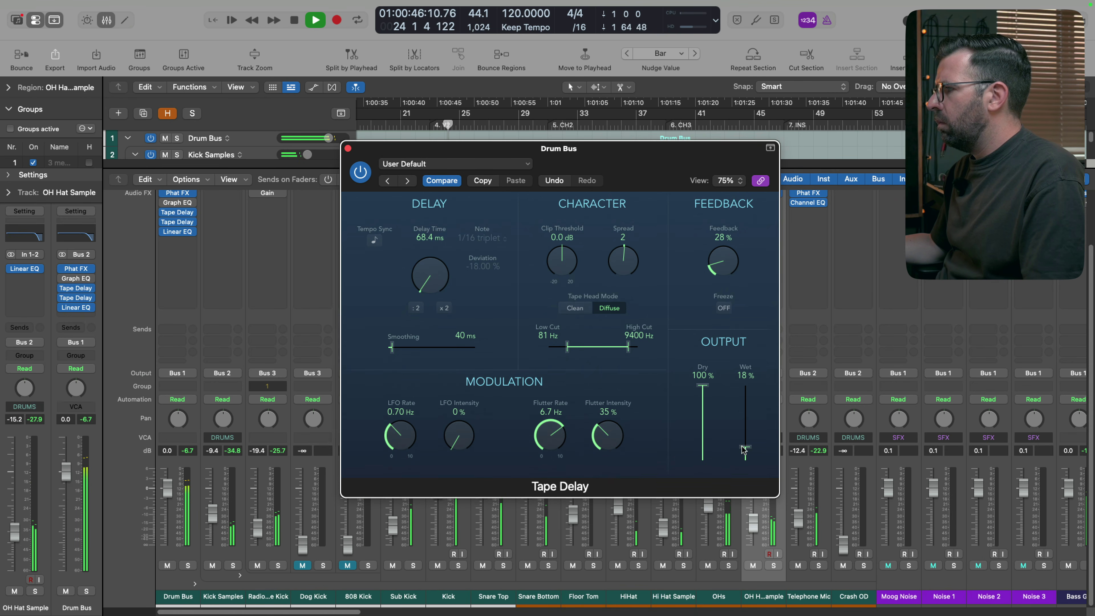
{"action": "left_click", "coordinate": [364, 170]}
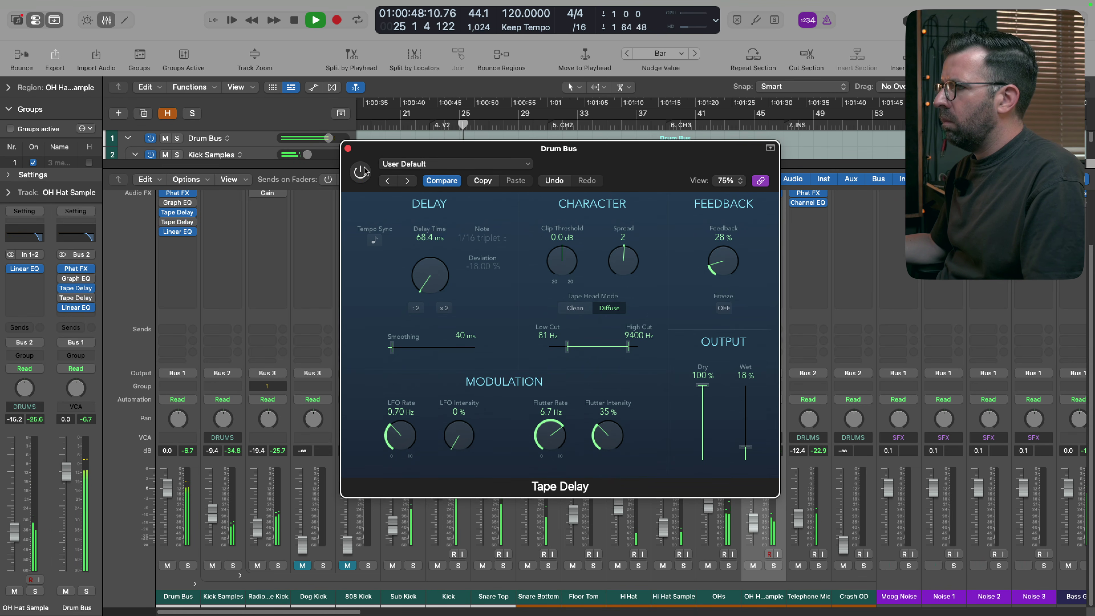
{"action": "left_click", "coordinate": [363, 170]}
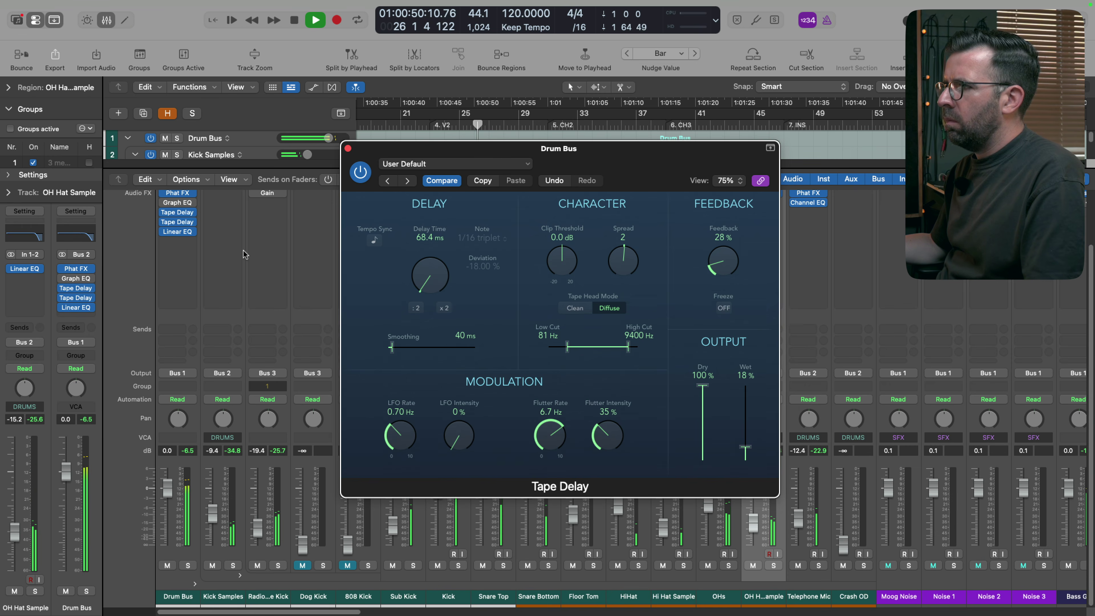
Step: Check Drum Bus's existing Phat FX and insert a second Phat FX directly after the second Tape Delay
{"action": "left_click", "coordinate": [181, 195]}
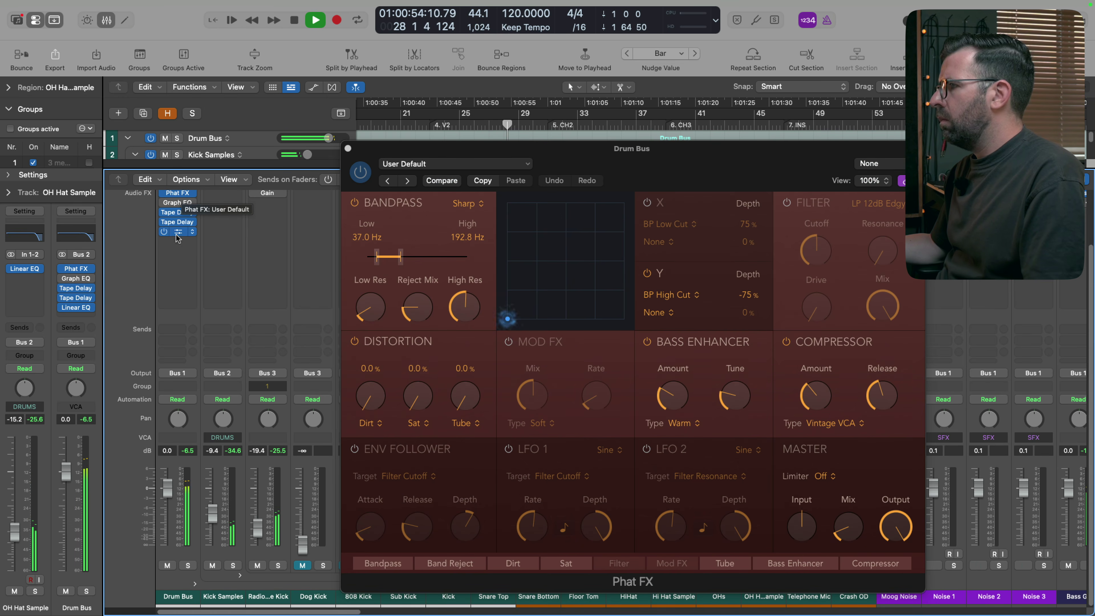
{"action": "left_click", "coordinate": [181, 224]}
{"action": "mouse_move", "coordinate": [267, 255]}
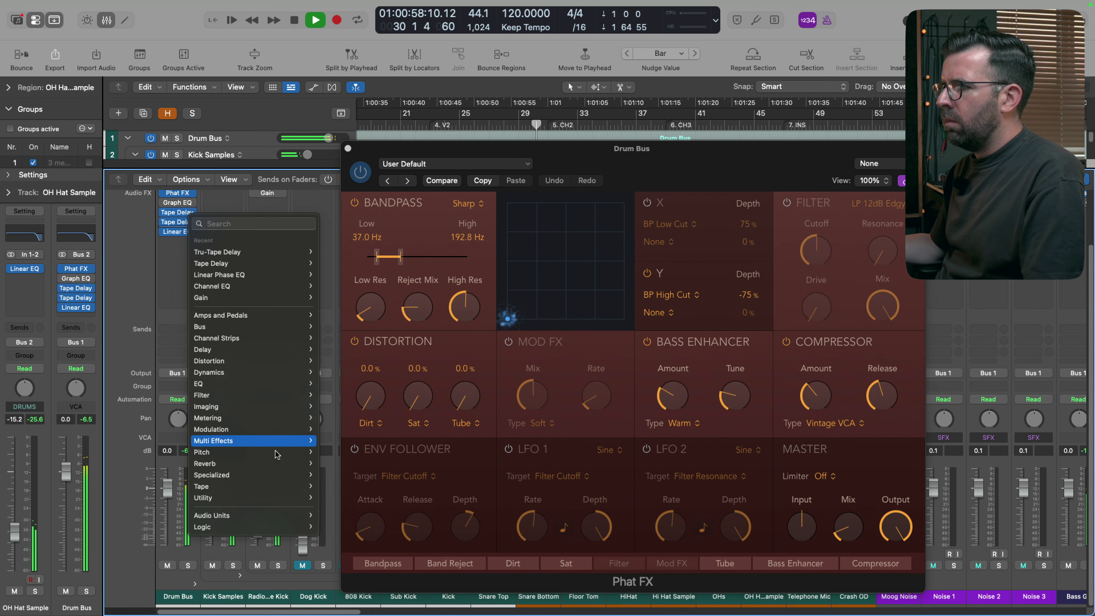
{"action": "mouse_move", "coordinate": [280, 443]}
{"action": "left_click", "coordinate": [345, 455]}
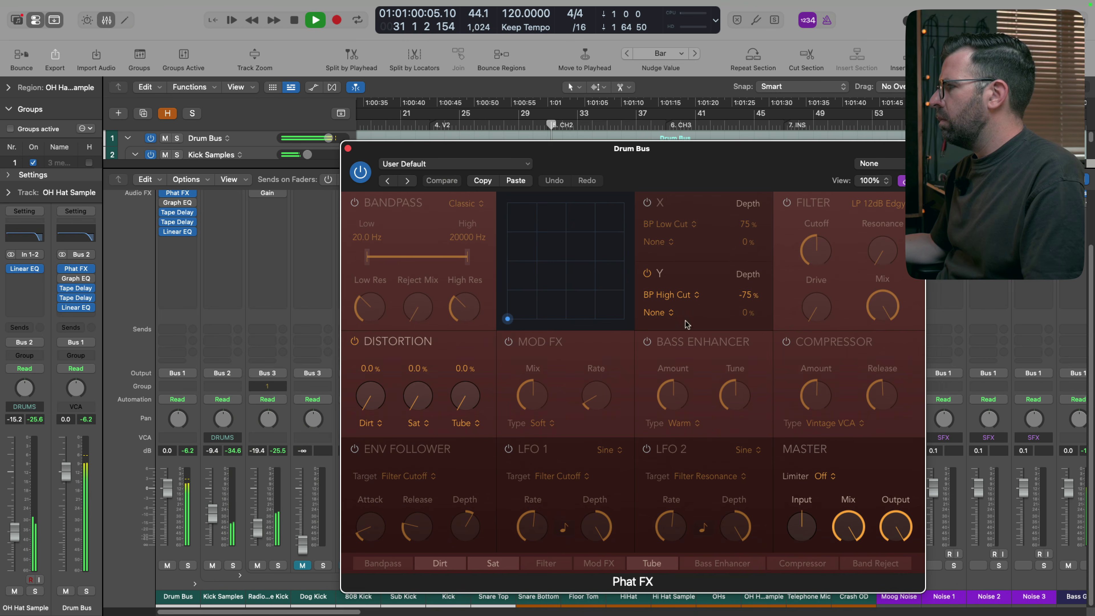
Step: Load the Drums On Tape preset from Guy Britton - Phat Sounds into the new Phat FX and replay the section
{"action": "key", "text": "space"}
{"action": "left_click", "coordinate": [456, 164]}
{"action": "mouse_move", "coordinate": [538, 413]}
{"action": "mouse_move", "coordinate": [613, 423]}
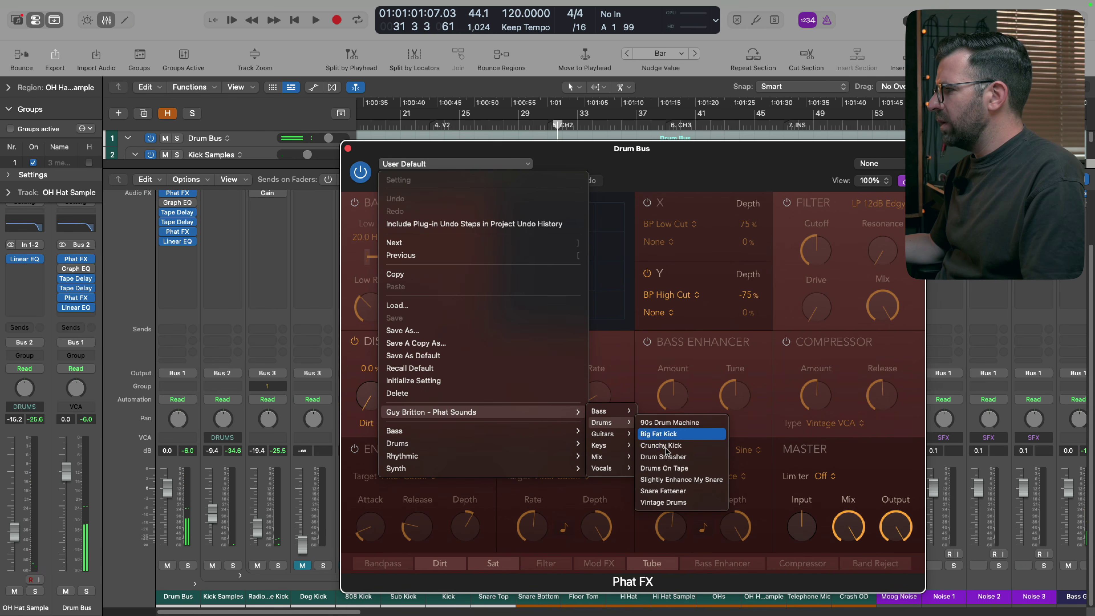
{"action": "left_click", "coordinate": [686, 468]}
{"action": "key", "text": "space"}
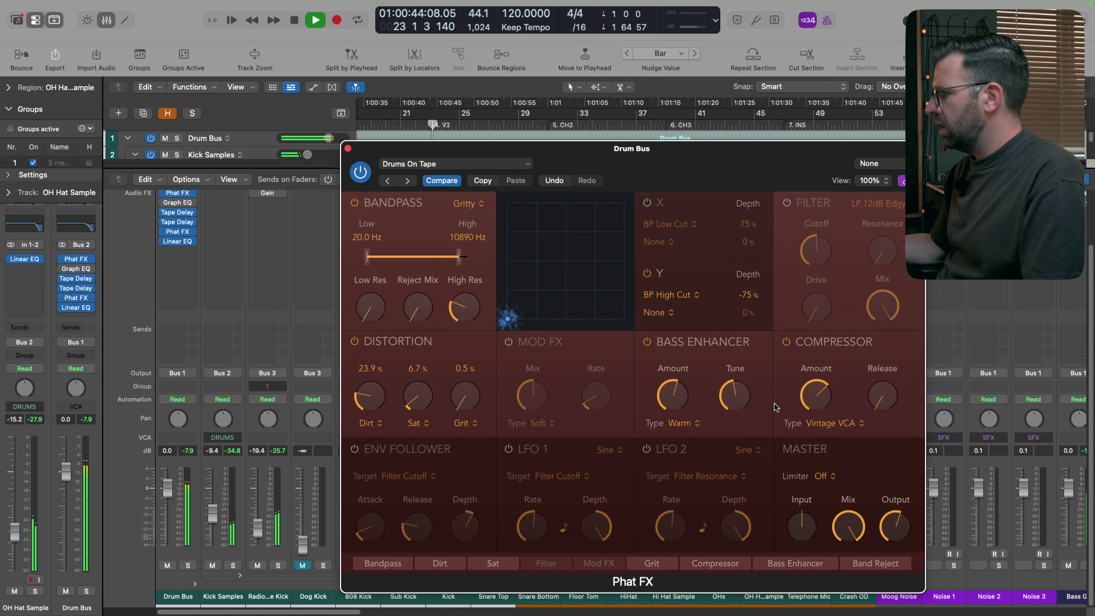
Step: Turn off the Bass Enhancer, lower the output and set Dirt to 14.7% in the new Phat FX, comparing against bypass
{"action": "left_click", "coordinate": [647, 341]}
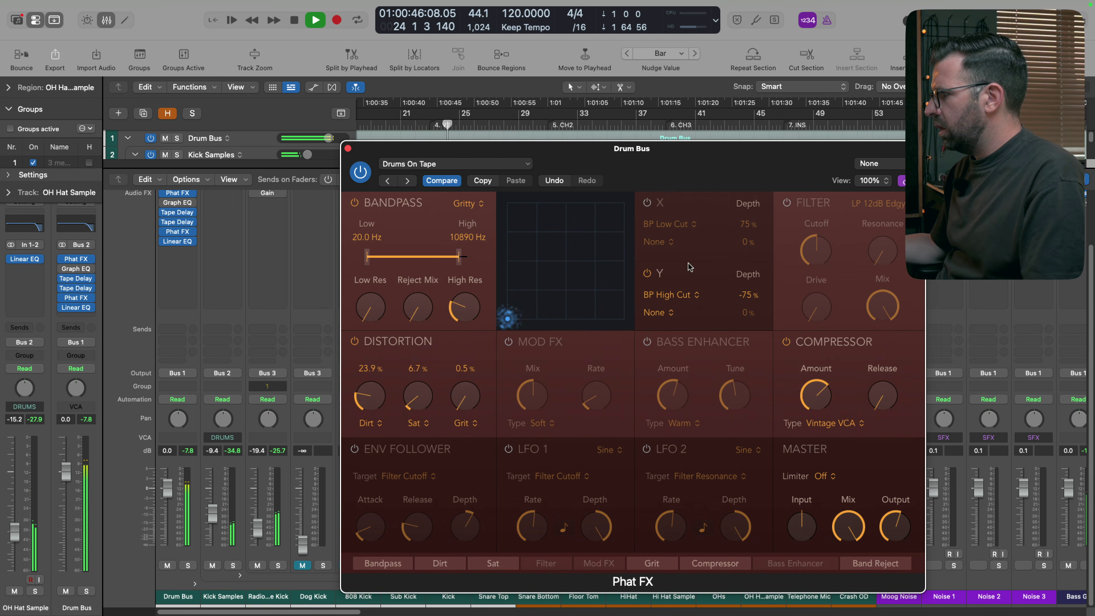
{"action": "left_click_drag", "start_coordinate": [790, 159], "coordinate": [669, 121]}
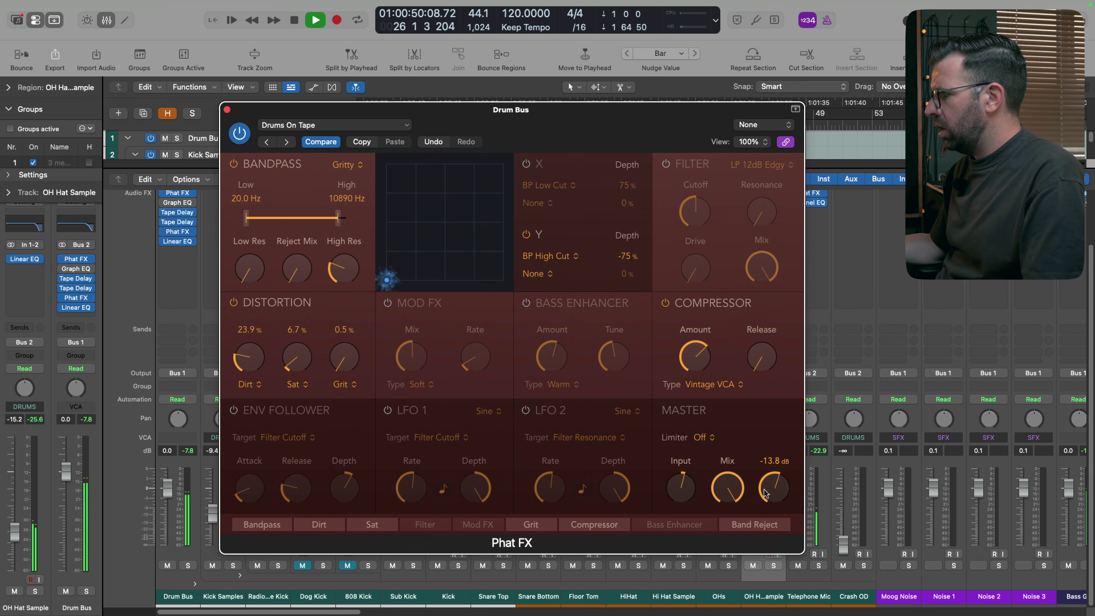
{"action": "left_click_drag", "start_coordinate": [765, 487], "coordinate": [764, 496]}
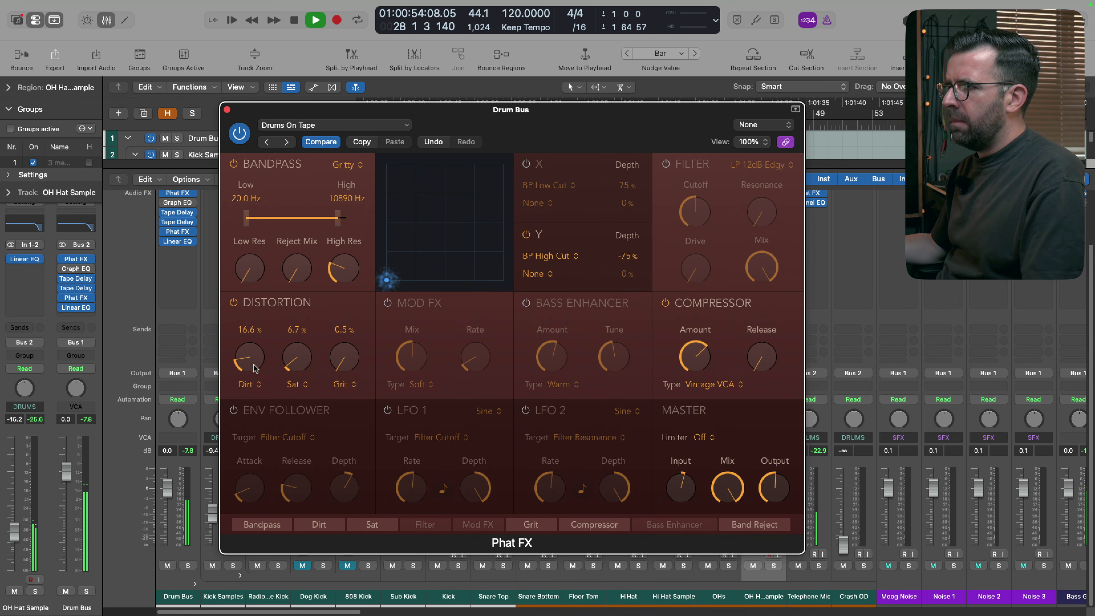
{"action": "left_click", "coordinate": [238, 134]}
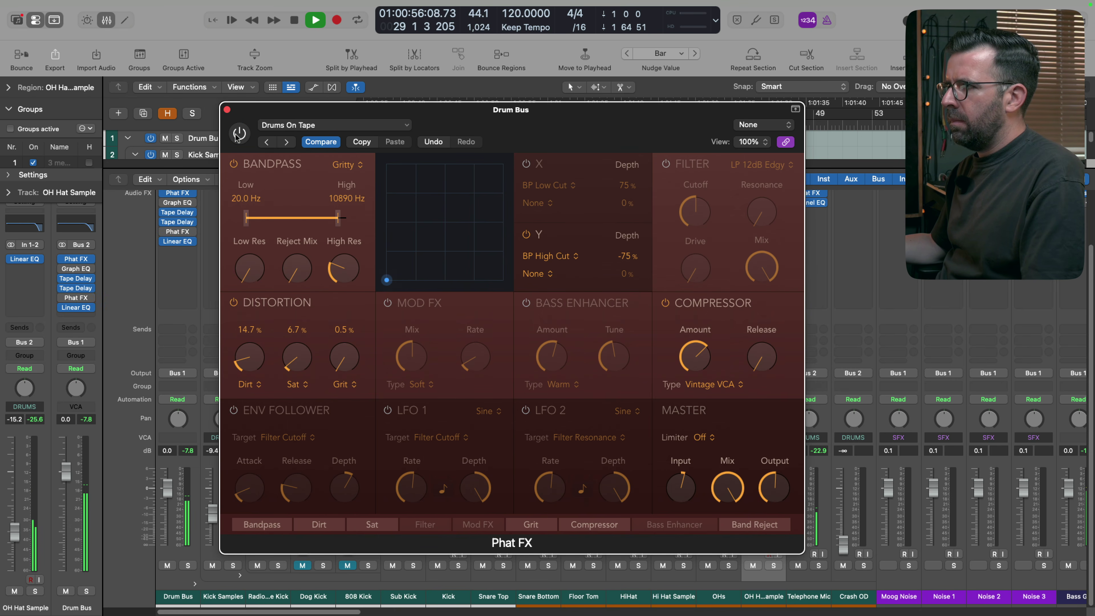
{"action": "left_click", "coordinate": [239, 134]}
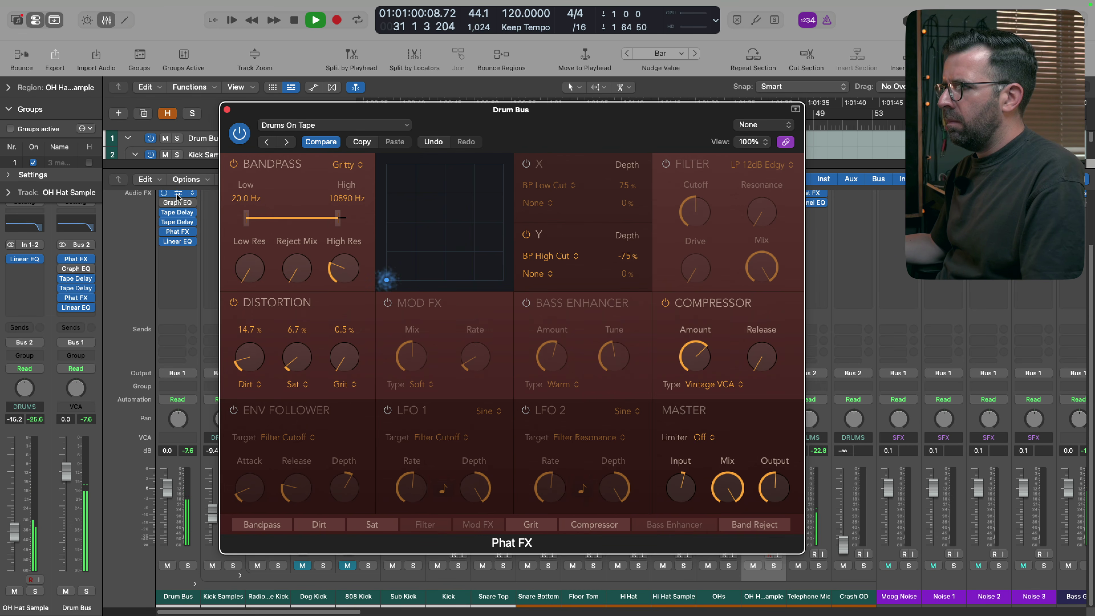
Step: Move Drum Bus's Graph EQ below the second Phat FX, lower its 1.3K and 2.7K bands to about -3 dB, and compare against bypass
{"action": "left_click_drag", "start_coordinate": [176, 204], "coordinate": [169, 236]}
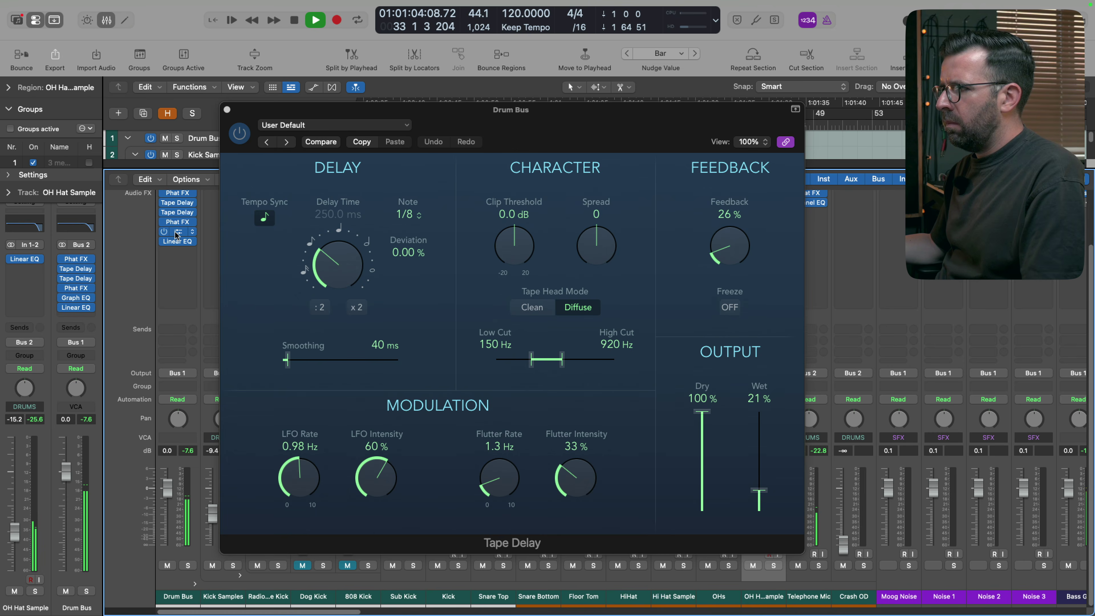
{"action": "left_click", "coordinate": [176, 232]}
{"action": "mouse_move", "coordinate": [546, 261]}
{"action": "left_mouse_down"}
{"action": "mouse_move", "coordinate": [545, 272]}
{"action": "mouse_move", "coordinate": [509, 267]}
{"action": "mouse_move", "coordinate": [536, 280]}
{"action": "left_mouse_up"}
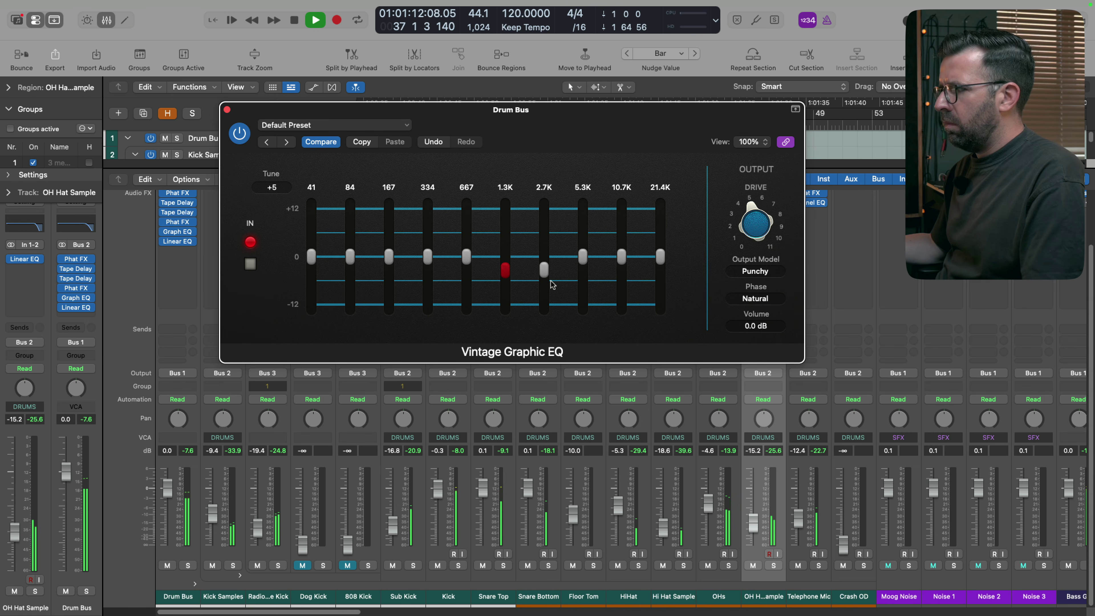
{"action": "left_click", "coordinate": [241, 135]}
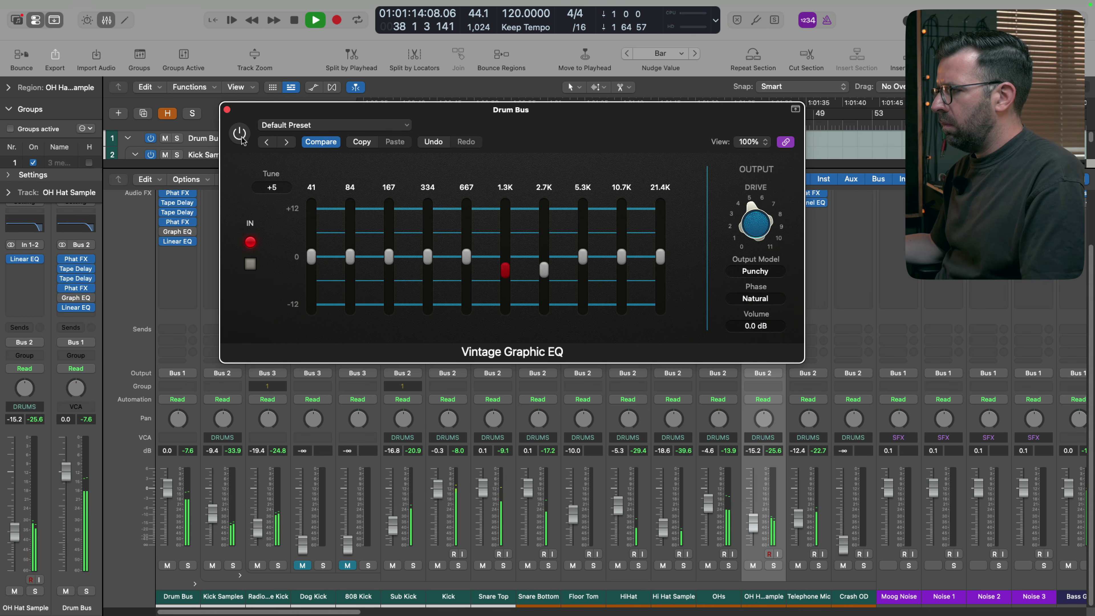
{"action": "left_click", "coordinate": [241, 136]}
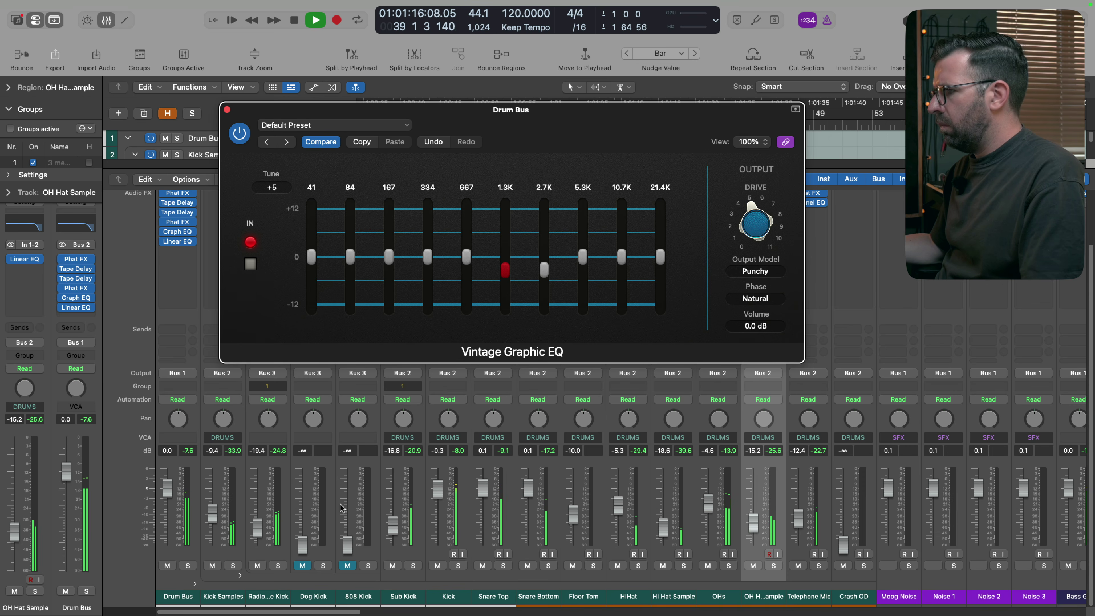
Step: Raise the Radio…e Kick fader to -16.0 dB and check the VCA master levels during playback
{"action": "left_click_drag", "start_coordinate": [259, 529], "coordinate": [260, 526]}
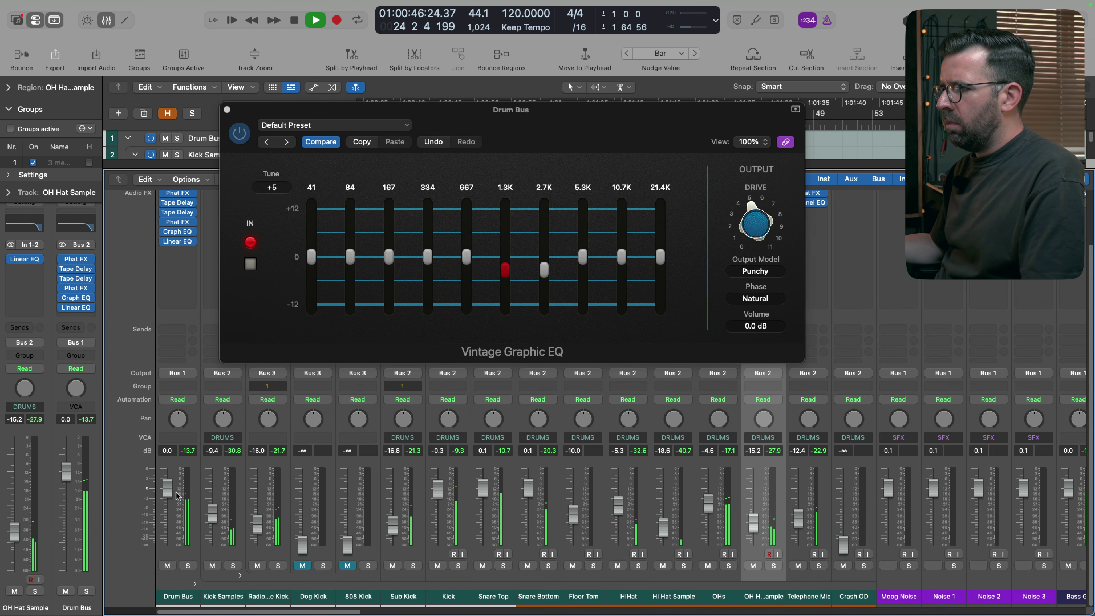
{"action": "scroll", "coordinate": [449, 507], "scroll_direction": "right", "scroll_amount": 15}
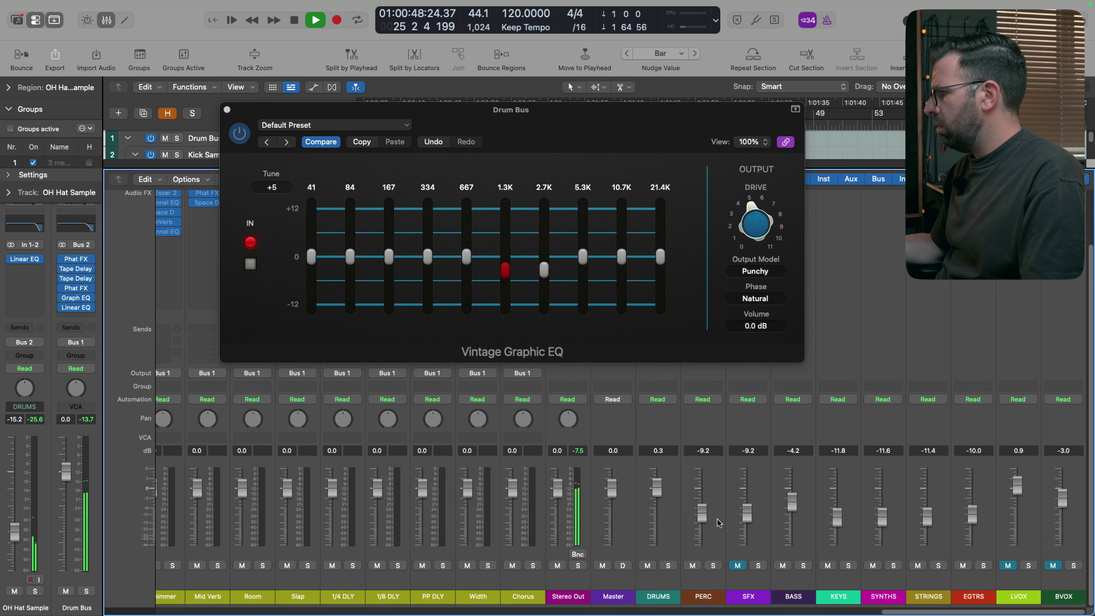
{"action": "scroll", "coordinate": [589, 505], "scroll_direction": "left", "scroll_amount": 15}
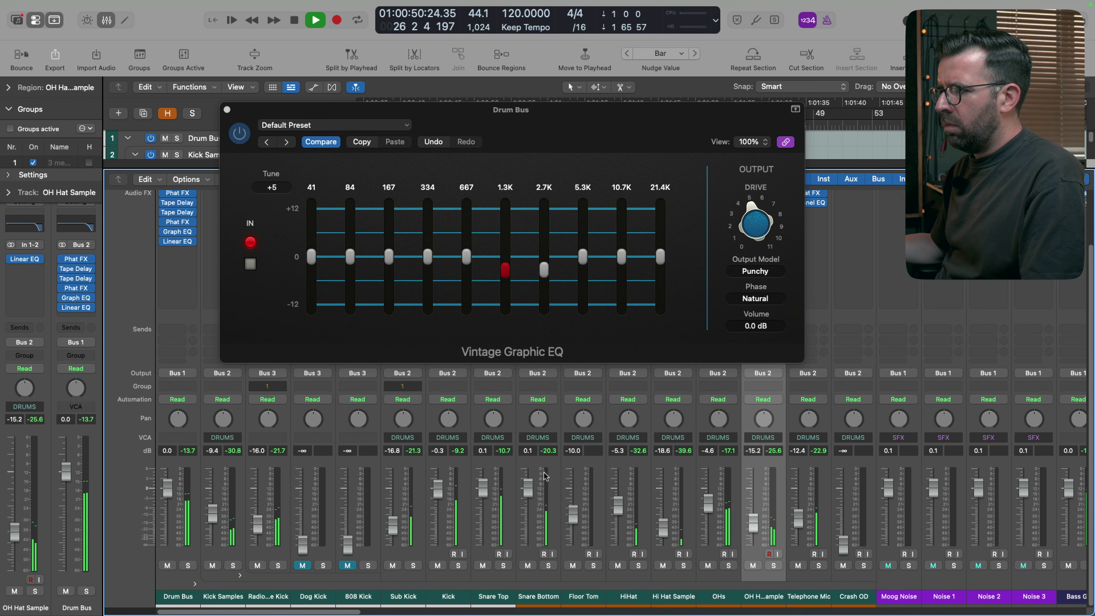
Step: Raise the second Phat FX's output slightly, set its mix to 84.7% and compare against bypass during playback
{"action": "left_click", "coordinate": [177, 222]}
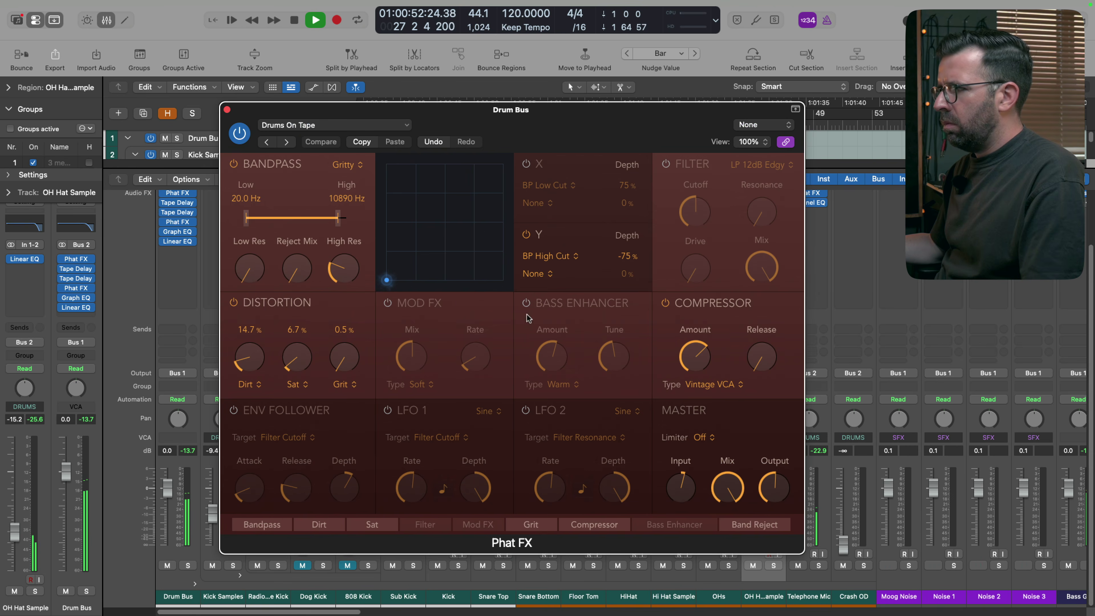
{"action": "left_click", "coordinate": [237, 135]}
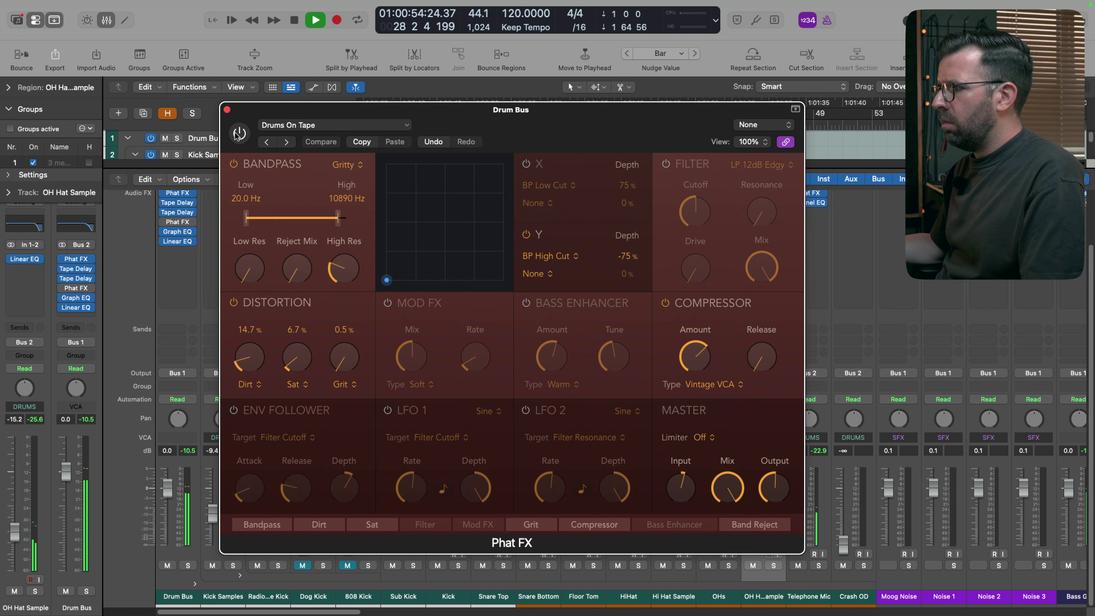
{"action": "left_click", "coordinate": [237, 135]}
{"action": "left_click_drag", "start_coordinate": [775, 487], "coordinate": [776, 484]}
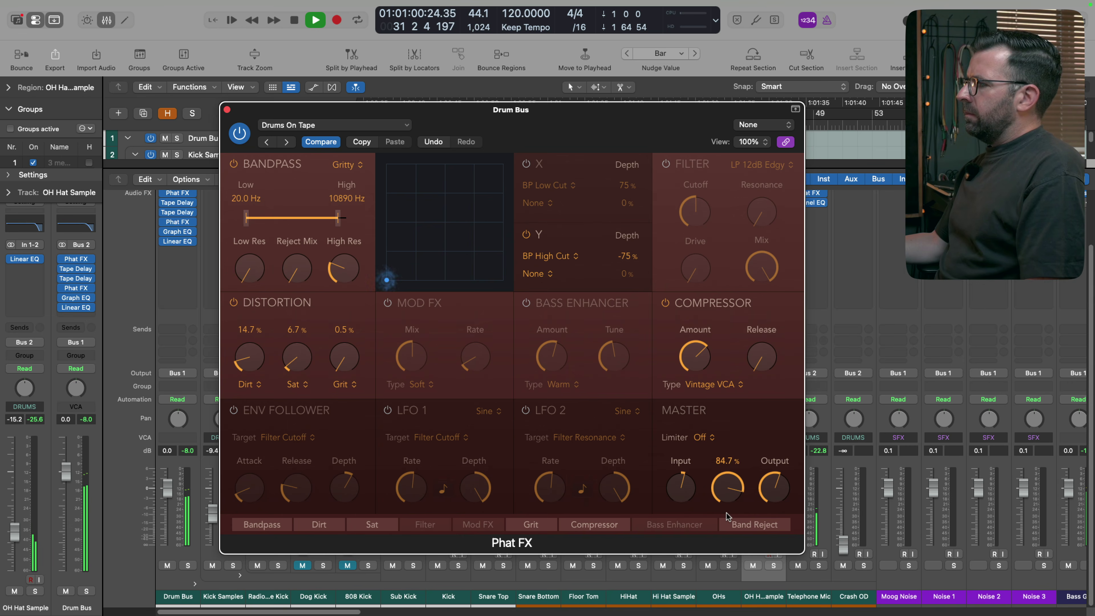
{"action": "left_click", "coordinate": [240, 134]}
{"action": "left_click", "coordinate": [240, 134]}
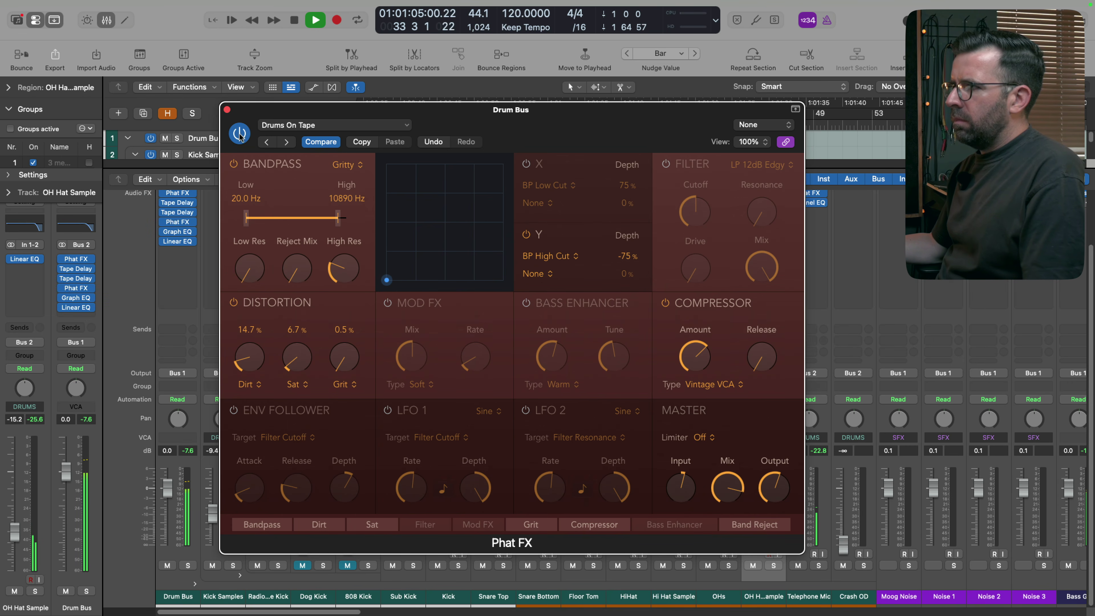
Step: Close Phat FX, check the mix with Telephone Mic muted and unmuted, and set its fader to -10.2 dB
{"action": "left_click", "coordinate": [227, 109]}
{"action": "left_click", "coordinate": [798, 565]}
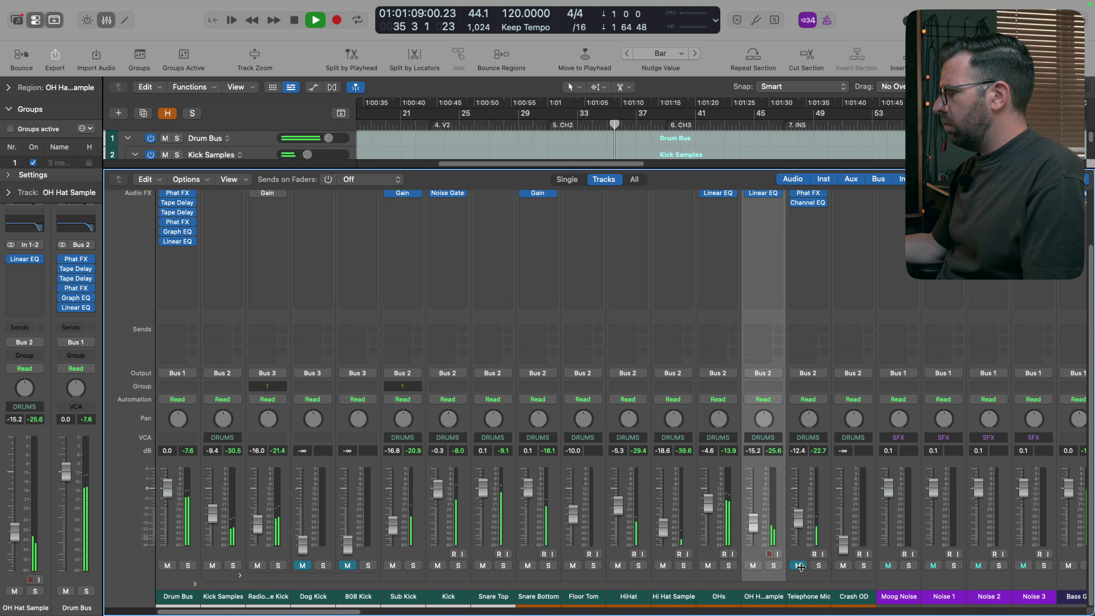
{"action": "key", "text": "space"}
{"action": "key", "text": "space"}
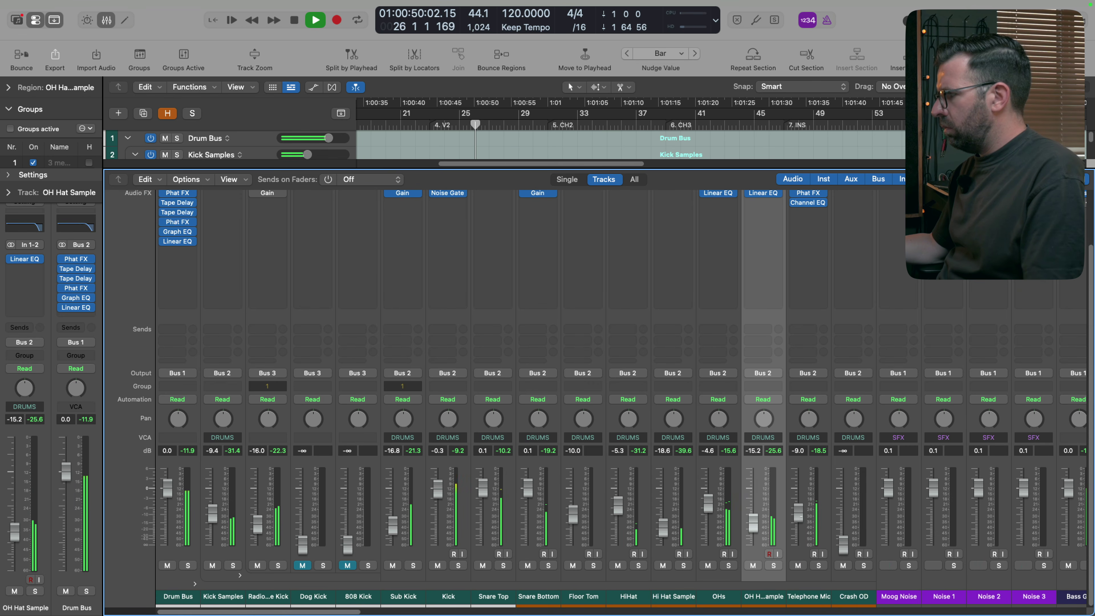
{"action": "left_click_drag", "start_coordinate": [800, 519], "coordinate": [800, 519]}
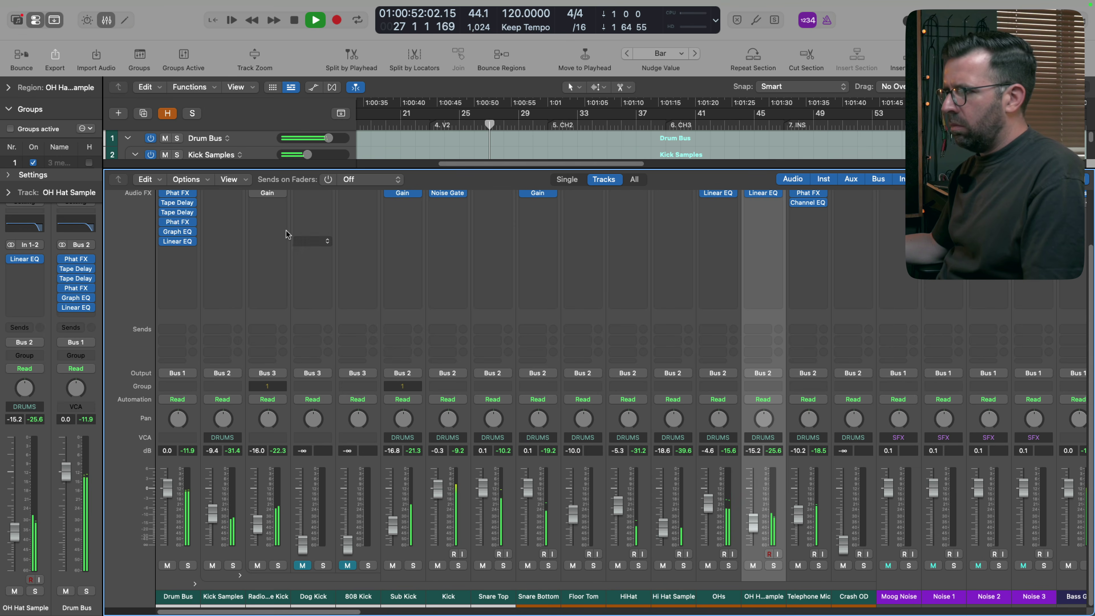
Step: Set the Drum Bus Graph EQ's 1.3K, 2.7K and 5.3K bands to about -5, -3 and -1.5 dB, and raise the Telephone Mic fader slightly
{"action": "left_click", "coordinate": [176, 231]}
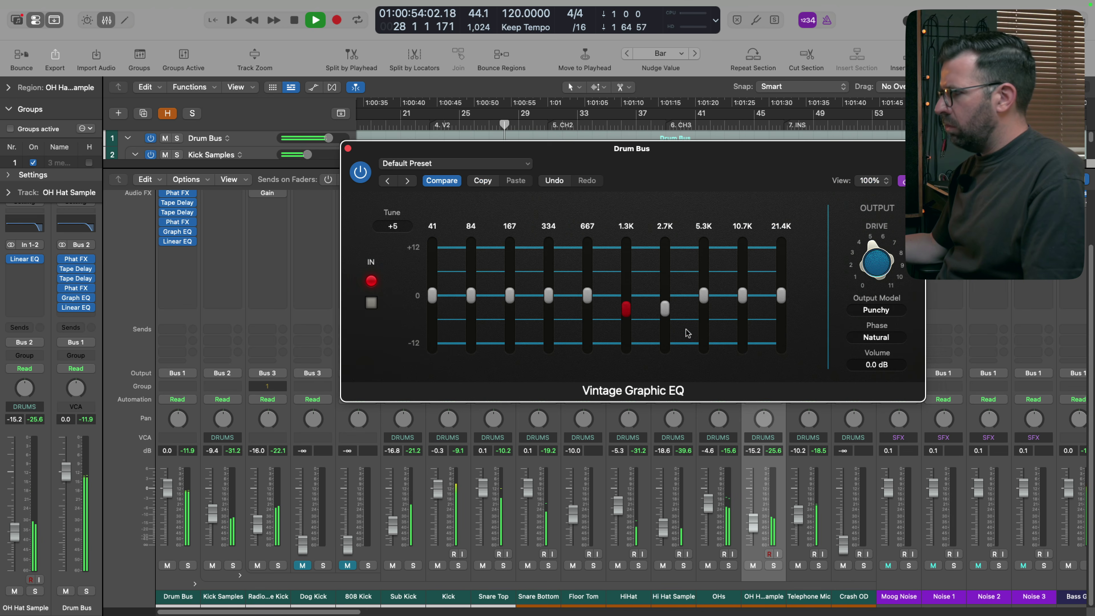
{"action": "left_click_drag", "start_coordinate": [665, 314], "coordinate": [703, 302]}
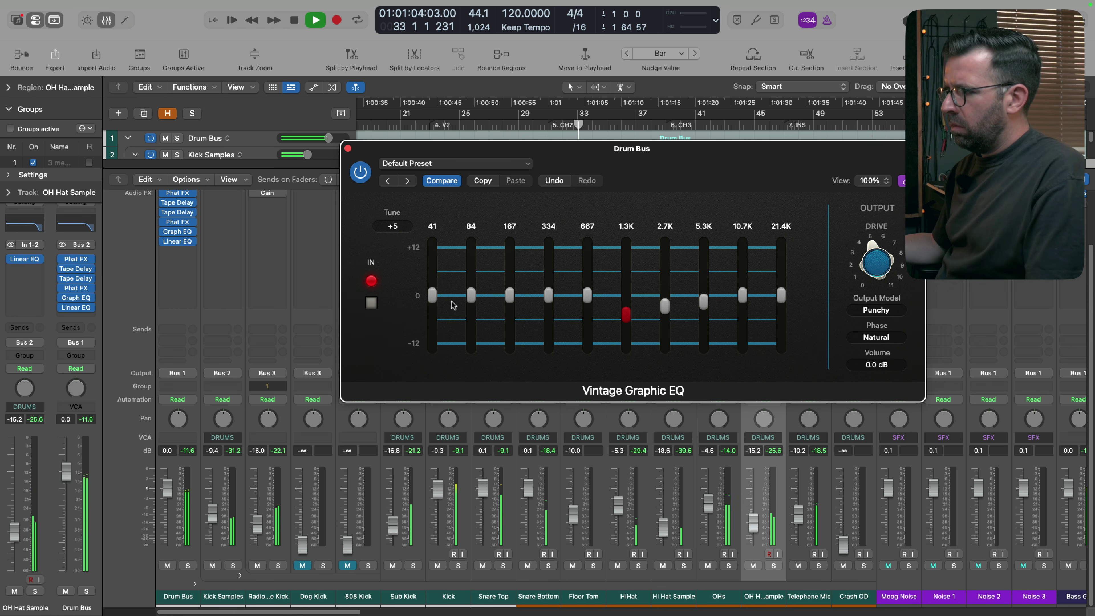
{"action": "left_click", "coordinate": [346, 149]}
{"action": "left_click_drag", "start_coordinate": [799, 516], "coordinate": [798, 511]}
Step: Select and solo the Bass Gtr track during playback, bringing its complete channel strip into view
{"action": "scroll", "coordinate": [725, 507], "scroll_direction": "right", "scroll_amount": 10}
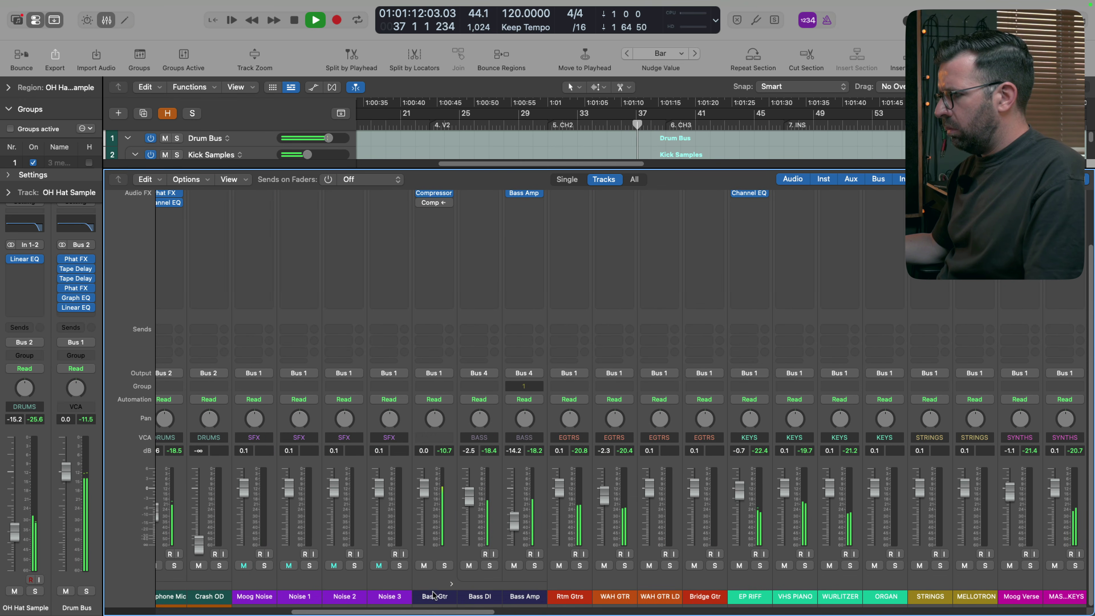
{"action": "left_click", "coordinate": [434, 595]}
{"action": "key", "text": "s"}
{"action": "scroll", "coordinate": [415, 305], "scroll_direction": "up", "scroll_amount": 4}
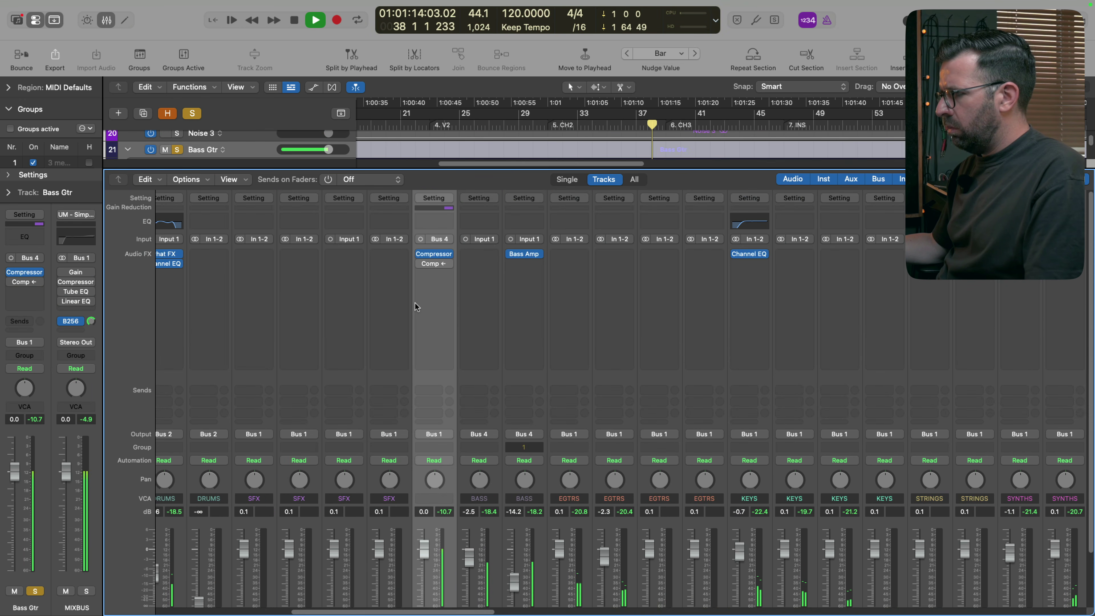
Step: Solo the Drum Bus alongside Bass Gtr and check the drums against the bass channels in the mixer during playback
{"action": "scroll", "coordinate": [388, 334], "scroll_direction": "left", "scroll_amount": 10}
{"action": "scroll", "coordinate": [297, 379], "scroll_direction": "down", "scroll_amount": 3}
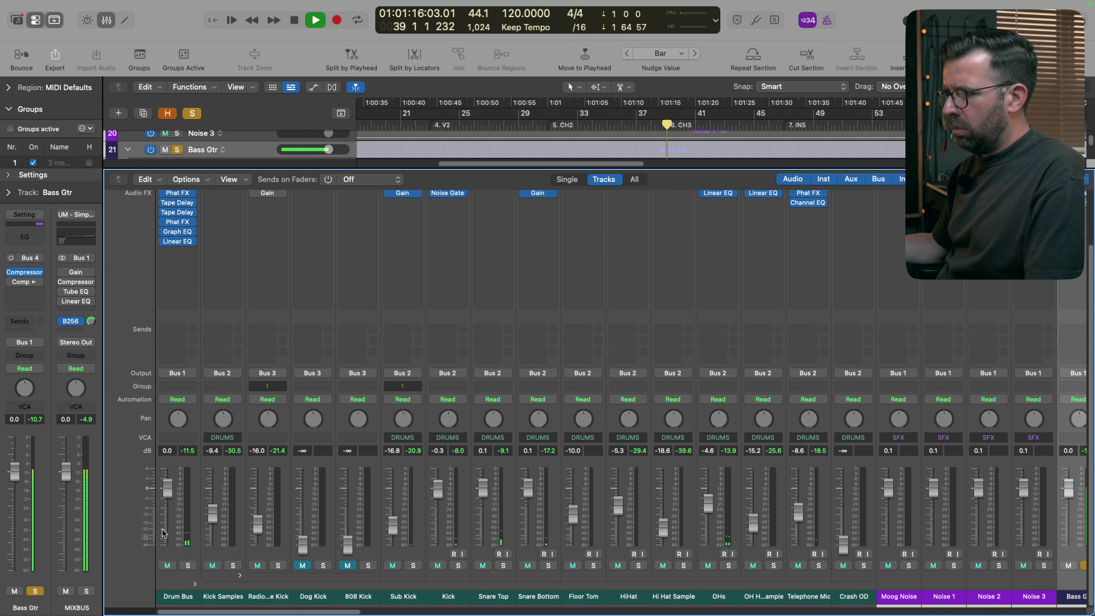
{"action": "scroll", "coordinate": [776, 330], "scroll_direction": "right", "scroll_amount": 10}
{"action": "scroll", "coordinate": [790, 331], "scroll_direction": "left", "scroll_amount": 2}
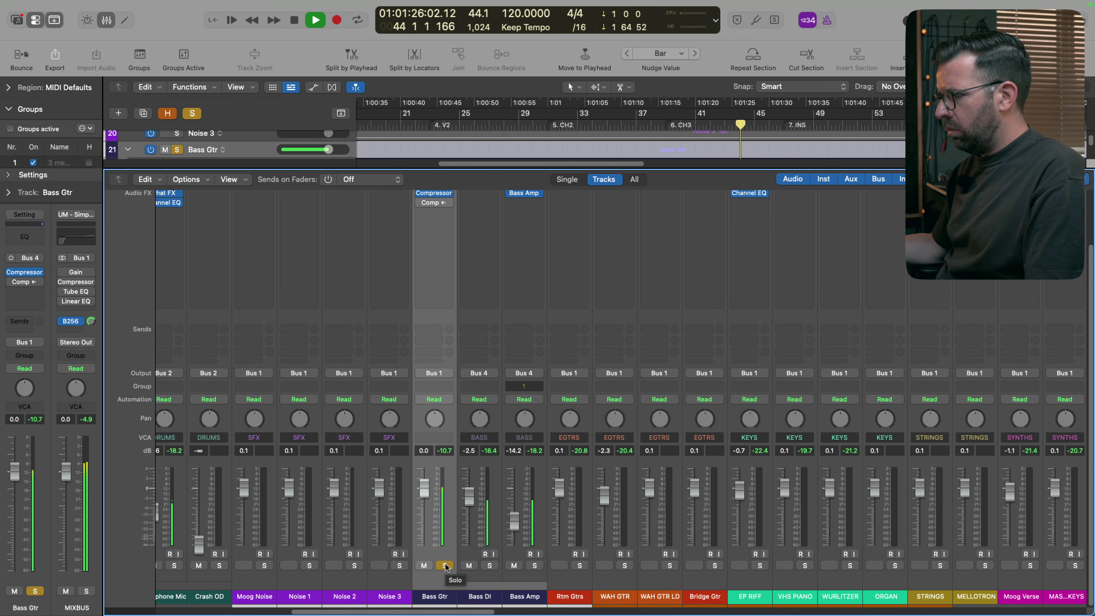
{"action": "scroll", "coordinate": [446, 567], "scroll_direction": "left", "scroll_amount": 10}
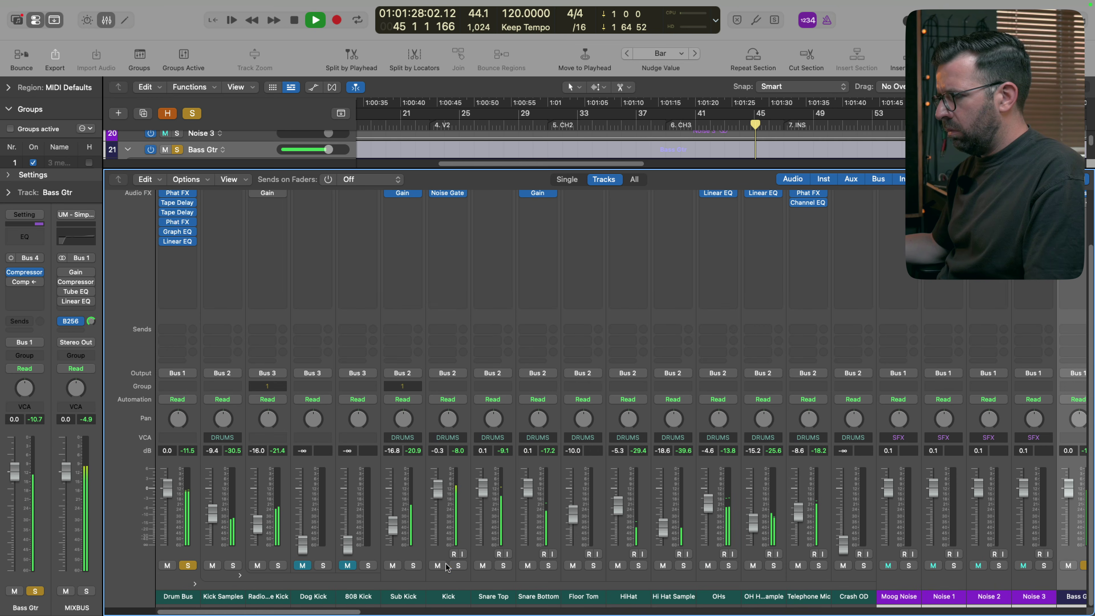
{"action": "scroll", "coordinate": [868, 507], "scroll_direction": "right", "scroll_amount": 10}
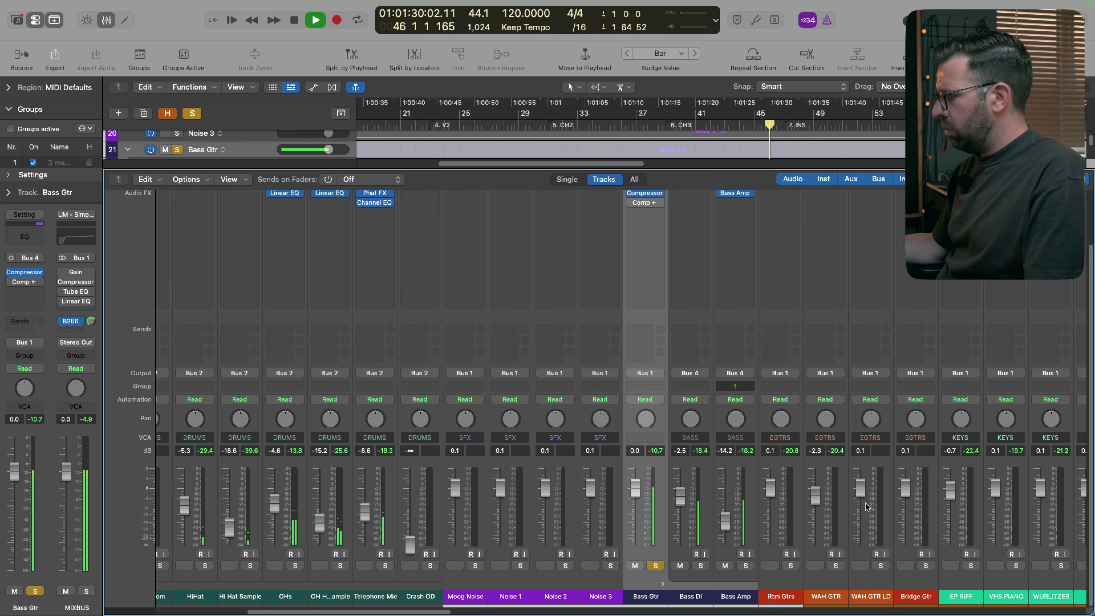
{"action": "scroll", "coordinate": [868, 507], "scroll_direction": "right", "scroll_amount": 2}
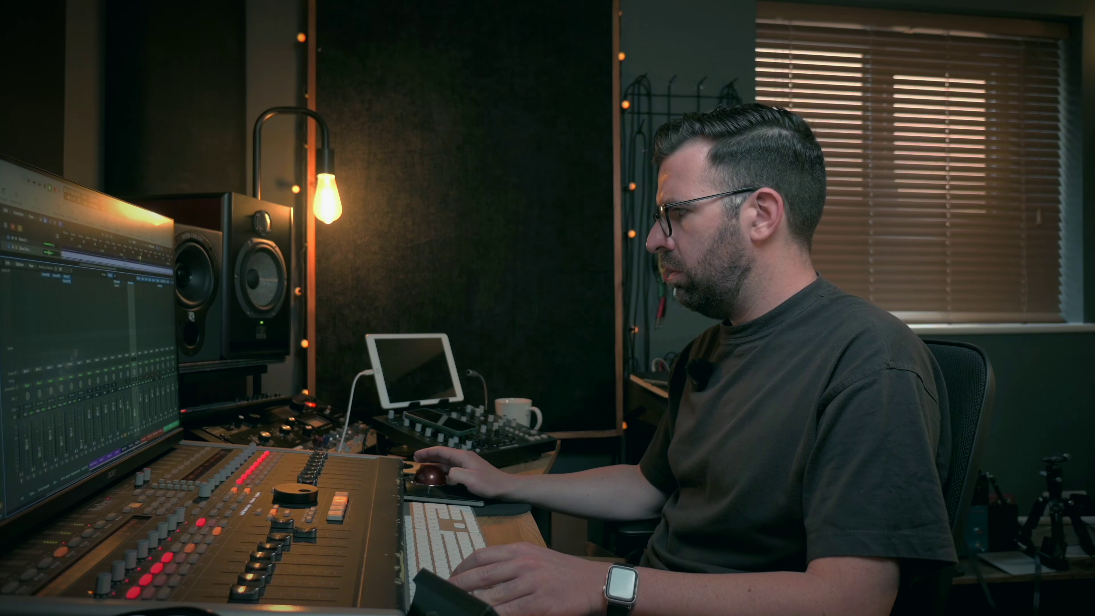
Step: Duplicate the Bass Amp track with its region, solo the copy, and play it with the mixer closed
{"action": "left_click", "coordinate": [736, 596]}
{"action": "key", "text": "x"}
{"action": "key", "text": "space"}
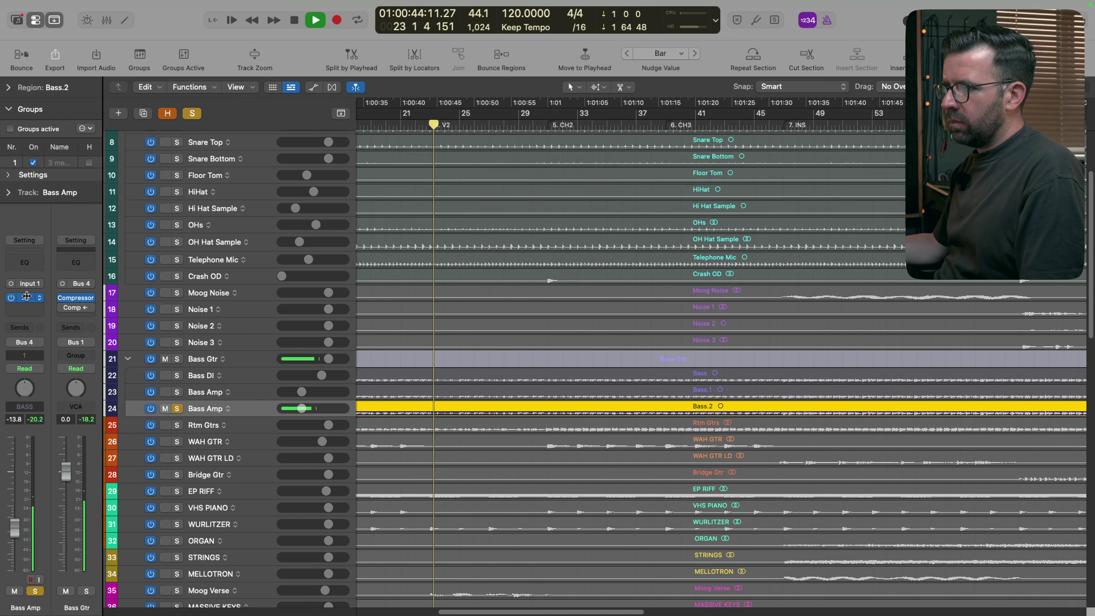
Step: Open Bass Amp Designer on the duplicated Bass Amp track, blend fully to Amp, and adjust its output and gain
{"action": "left_click", "coordinate": [24, 297]}
{"action": "left_click", "coordinate": [696, 473]}
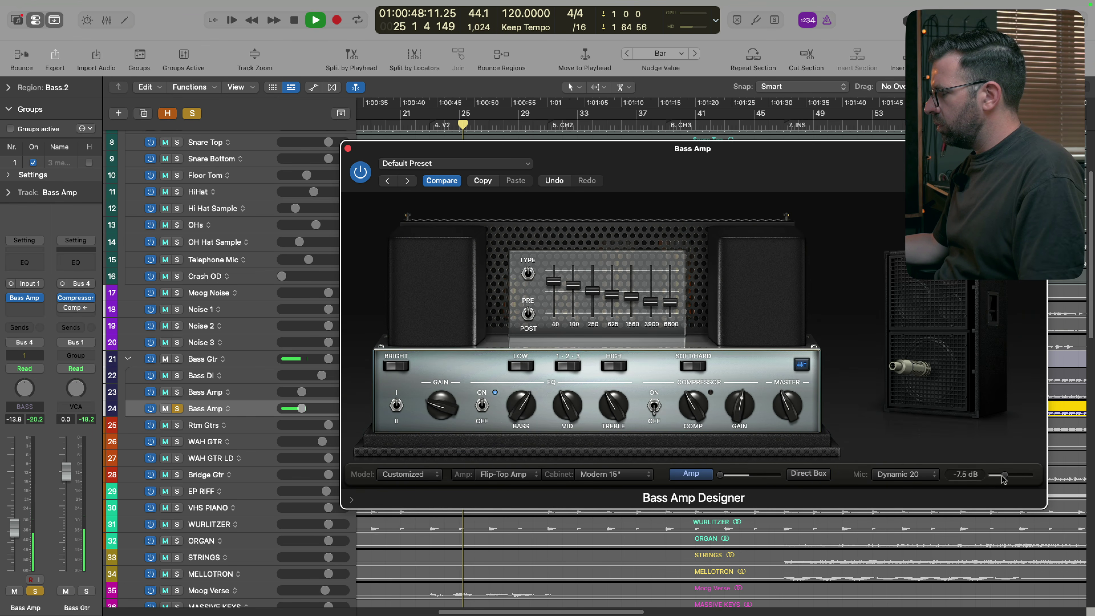
{"action": "left_click_drag", "start_coordinate": [1020, 482], "coordinate": [1017, 482]}
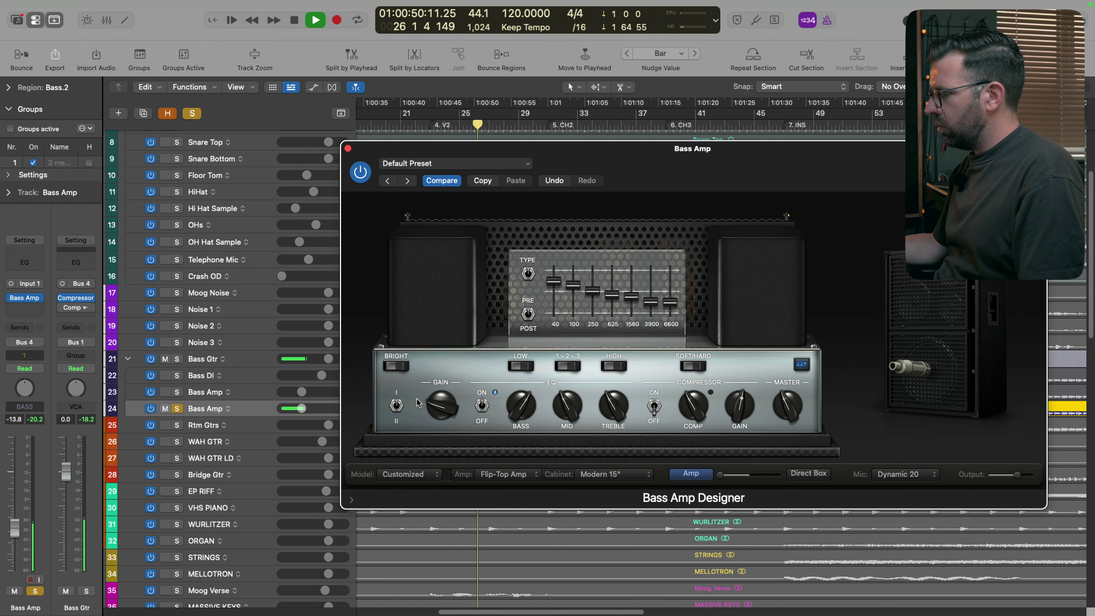
{"action": "left_click_drag", "start_coordinate": [439, 404], "coordinate": [440, 379]}
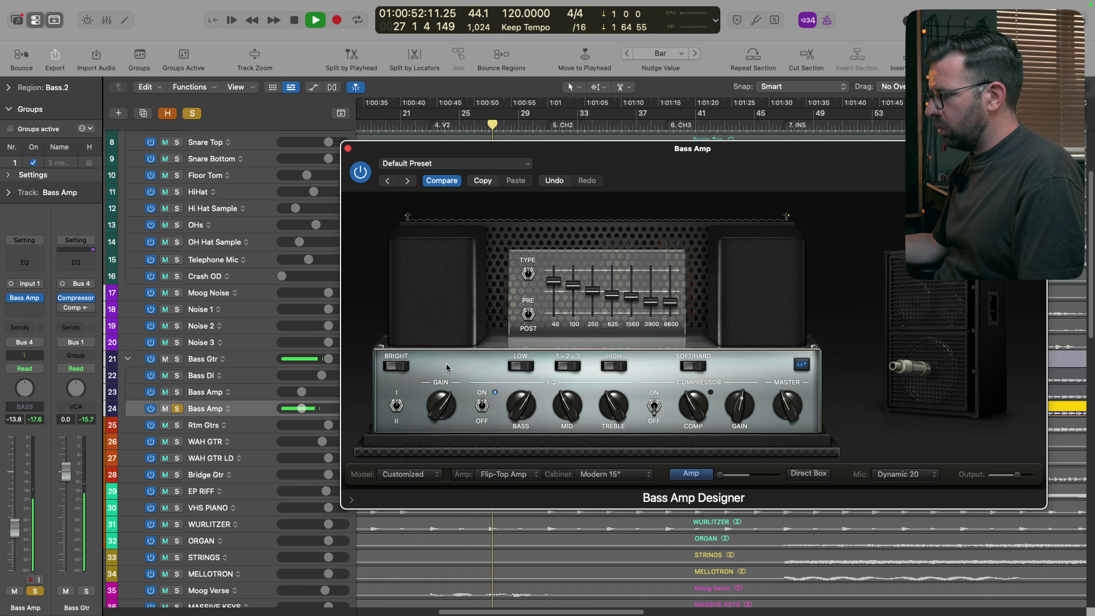
Step: Set the duplicated Bass Amp track's volume to -1.8 dB, then adjust the amp's bass control and raise its 6600 EQ band
{"action": "left_click", "coordinate": [325, 409], "text": "alt"}
{"action": "left_click_drag", "start_coordinate": [326, 410], "coordinate": [323, 409]}
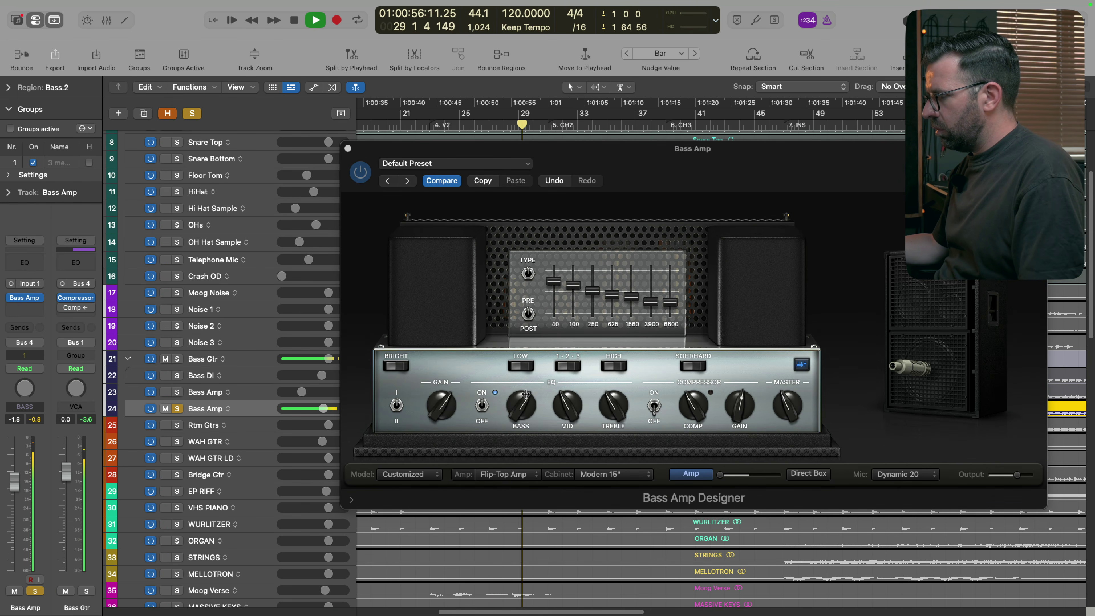
{"action": "left_click", "coordinate": [523, 412]}
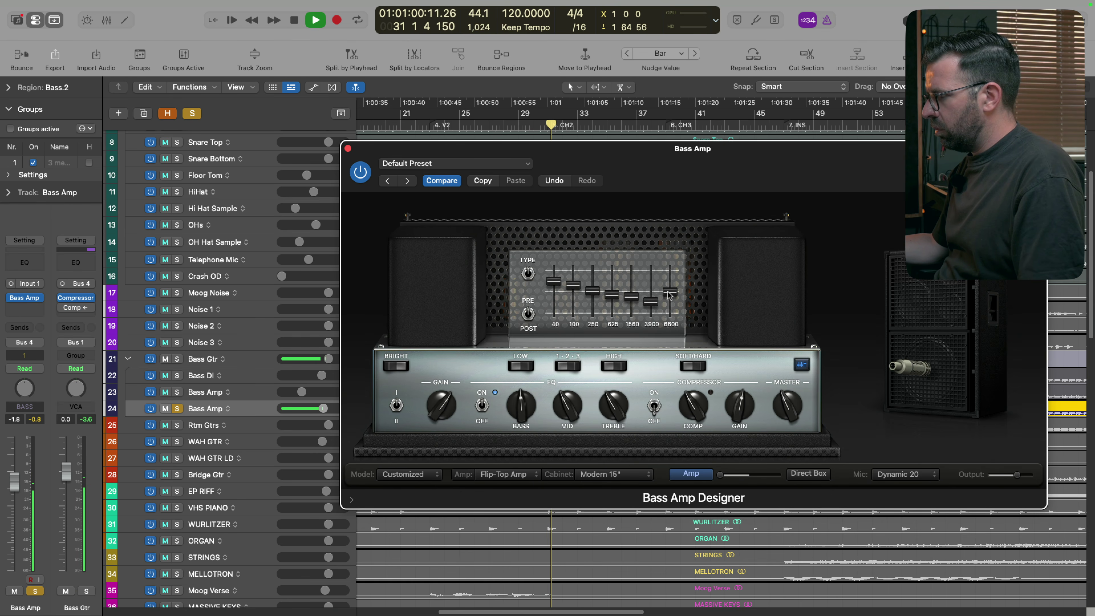
Step: Switch the amp model to Classic Amp, try the Direct PowerAmp and Direct PreAmp outputs, and settle on the Classic 8x10" cabinet
{"action": "left_click", "coordinate": [511, 474]}
{"action": "left_click", "coordinate": [504, 461]}
{"action": "left_click", "coordinate": [610, 474]}
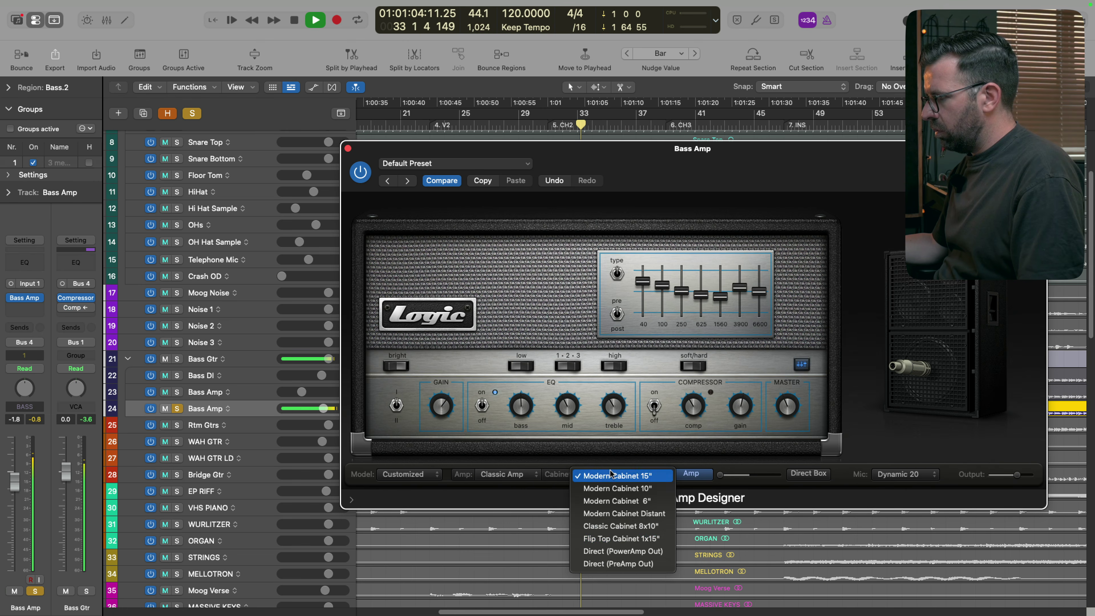
{"action": "left_click", "coordinate": [621, 551]}
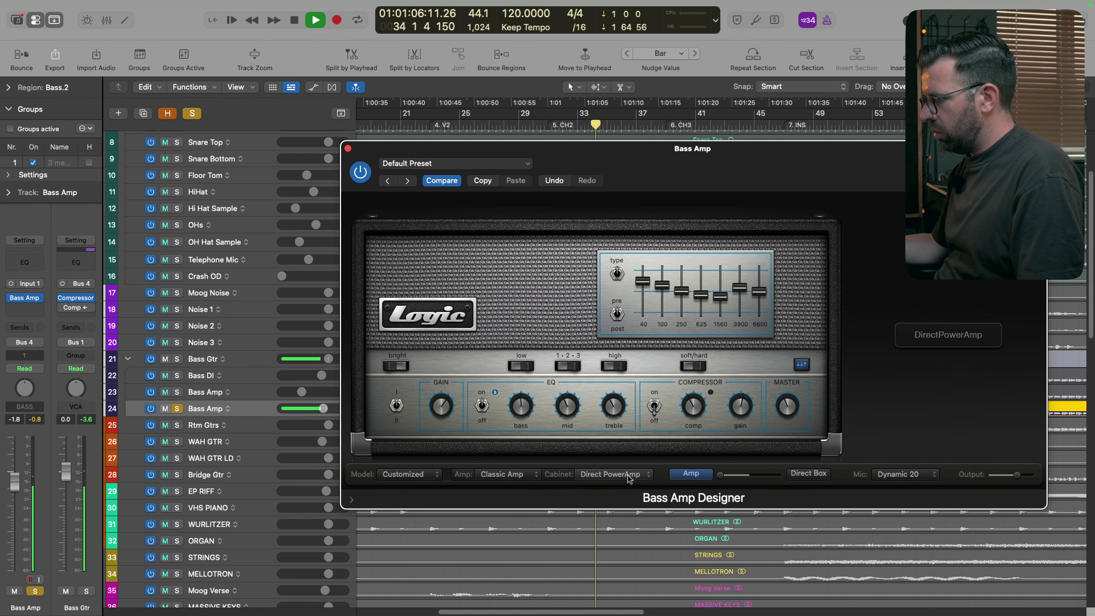
{"action": "left_click", "coordinate": [629, 478]}
{"action": "left_click", "coordinate": [630, 490]}
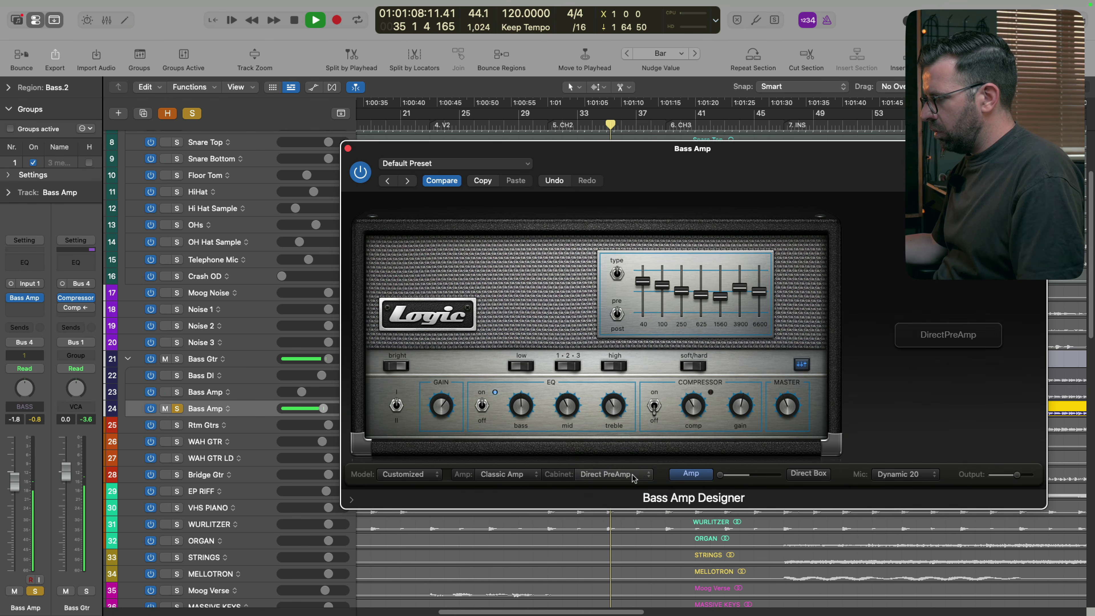
{"action": "left_click", "coordinate": [633, 475]}
{"action": "left_click", "coordinate": [634, 438]}
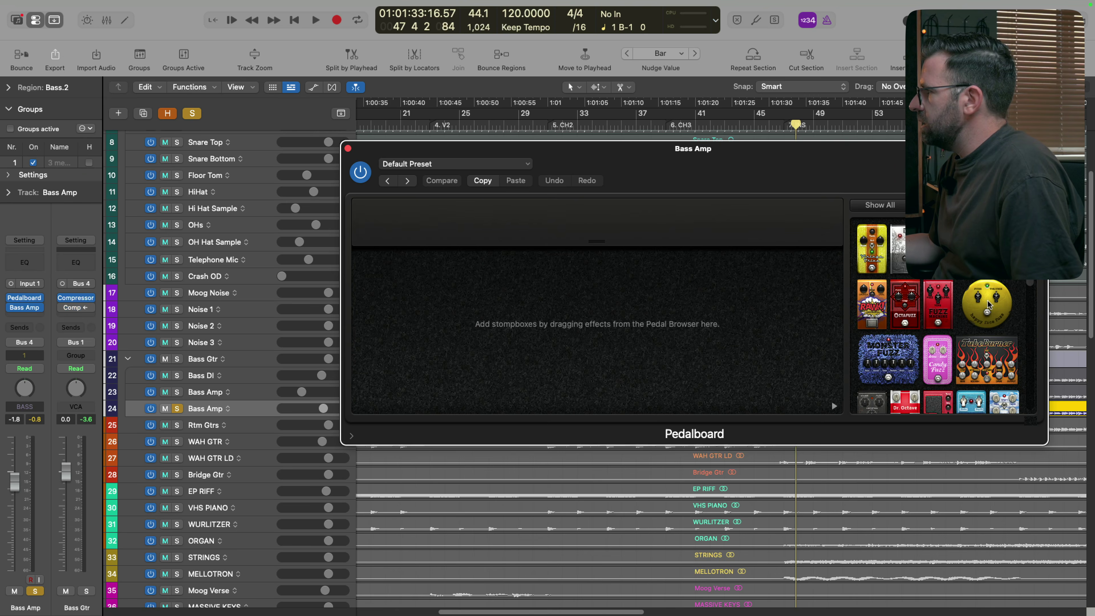
Step: Add the Happy Face Fuzz pedal to the duplicated Bass Amp's Pedalboard and move the solo from that track to Bass Gtr during playback
{"action": "key", "text": "space"}
{"action": "left_click_drag", "start_coordinate": [988, 305], "coordinate": [407, 306]}
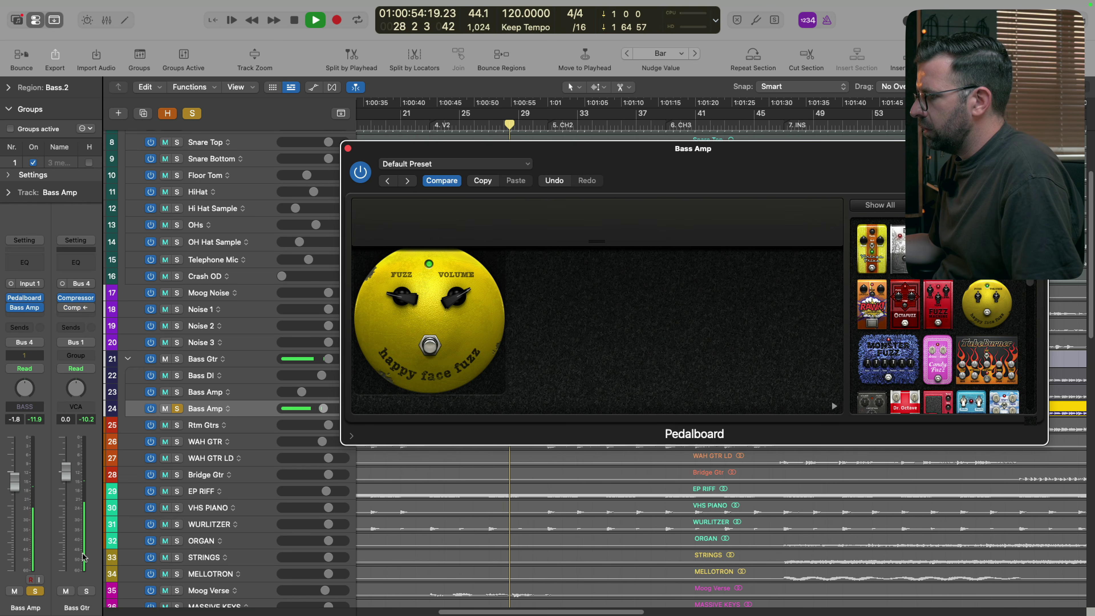
{"action": "left_click", "coordinate": [86, 592]}
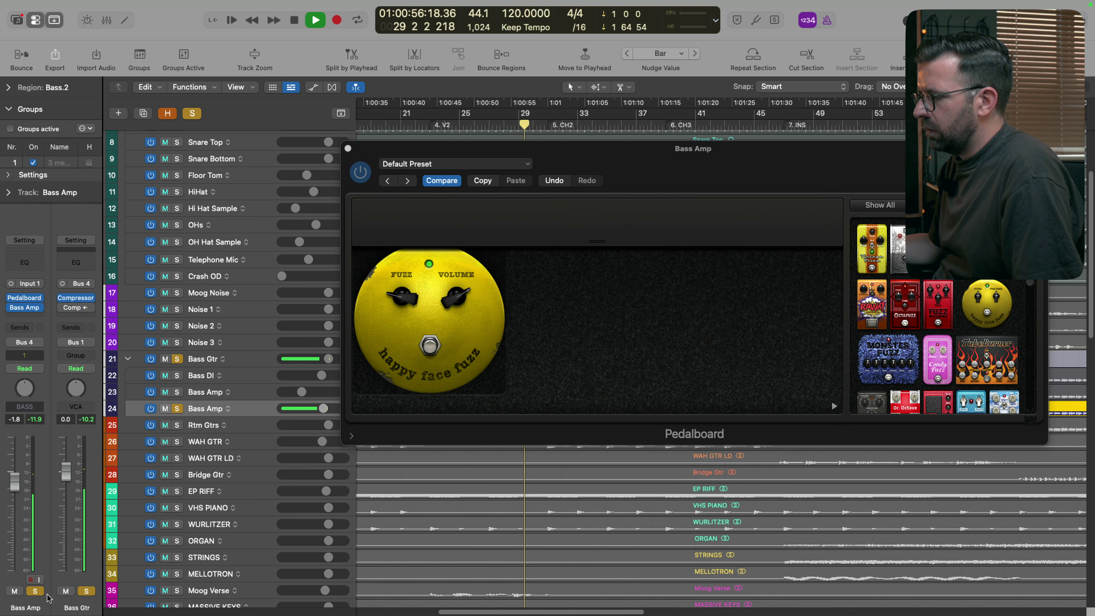
{"action": "left_click", "coordinate": [36, 591]}
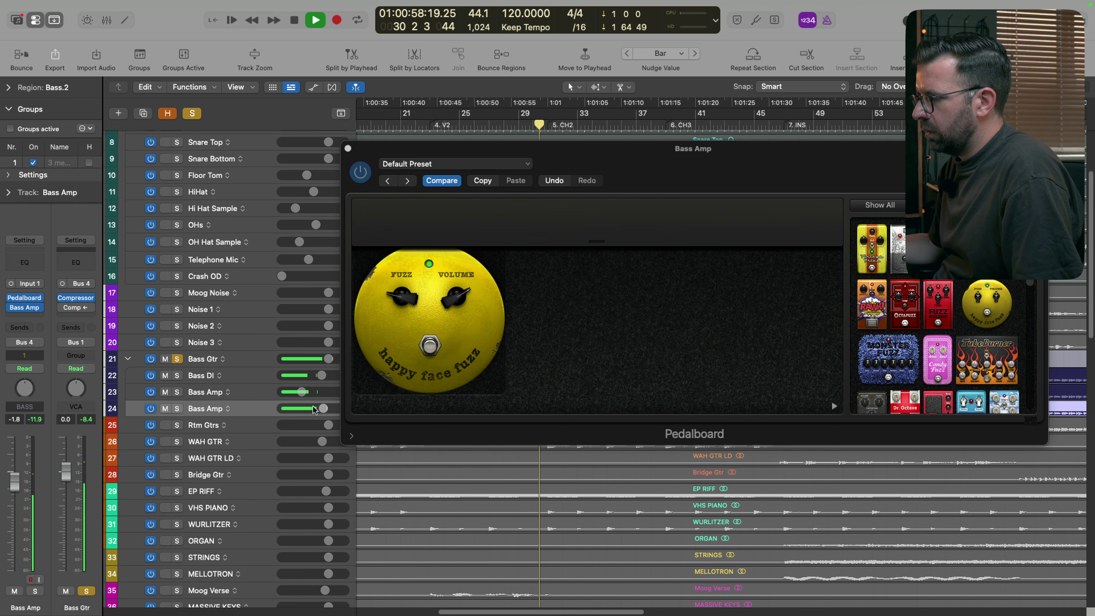
Step: Insert a Gain plug-in on the duplicated Bass Amp, try its phase inversion, and set the track's fader to -5.6 dB
{"action": "left_click_drag", "start_coordinate": [324, 409], "coordinate": [314, 408]}
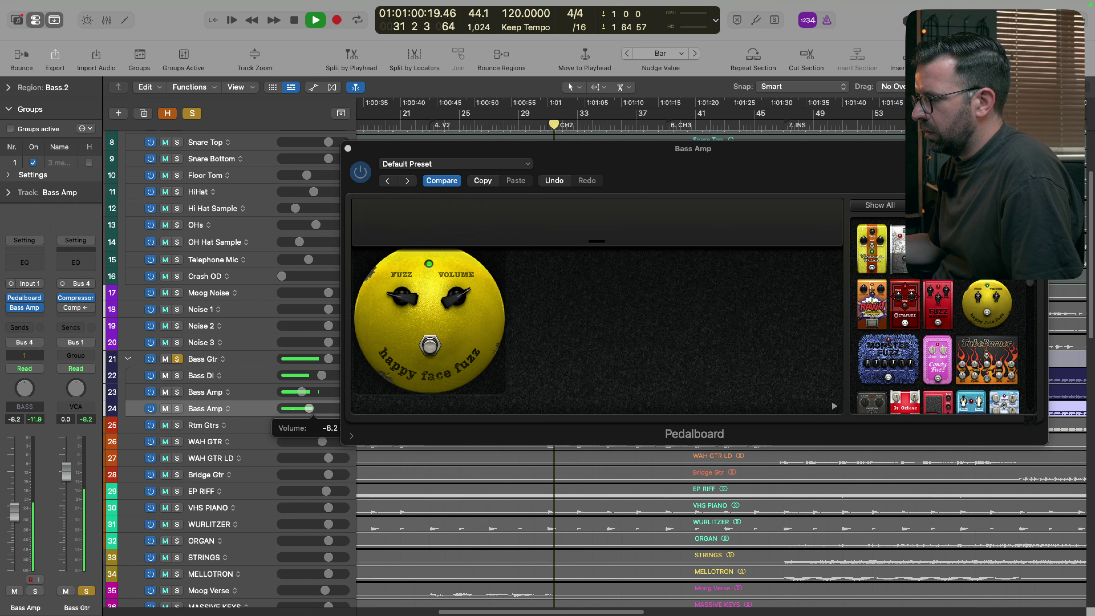
{"action": "left_click", "coordinate": [30, 317]}
{"action": "mouse_move", "coordinate": [100, 576]}
{"action": "left_click", "coordinate": [173, 581]}
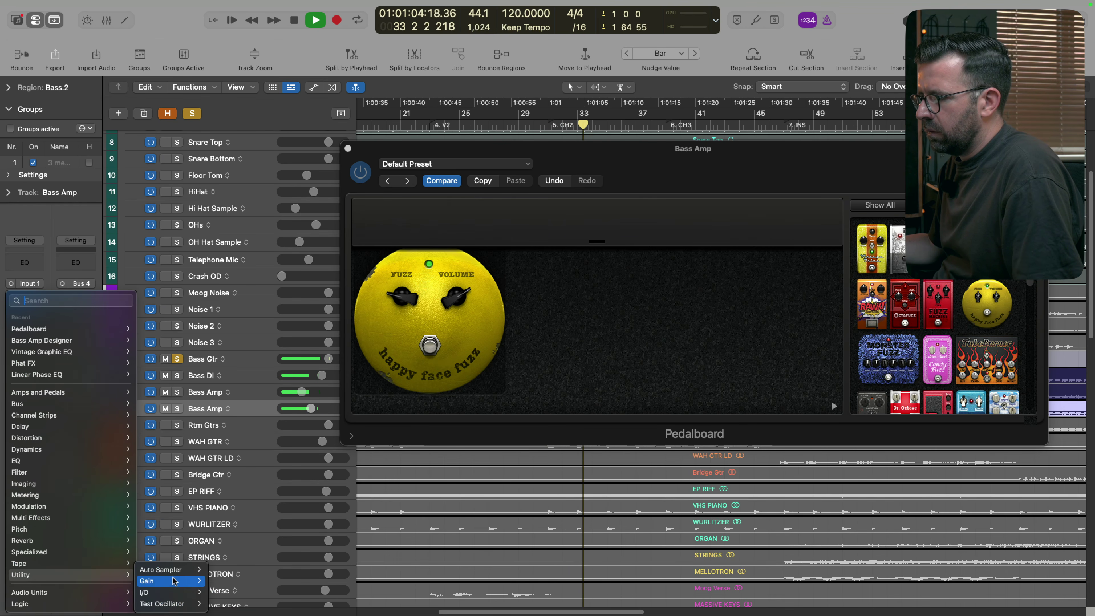
{"action": "left_click", "coordinate": [455, 225]}
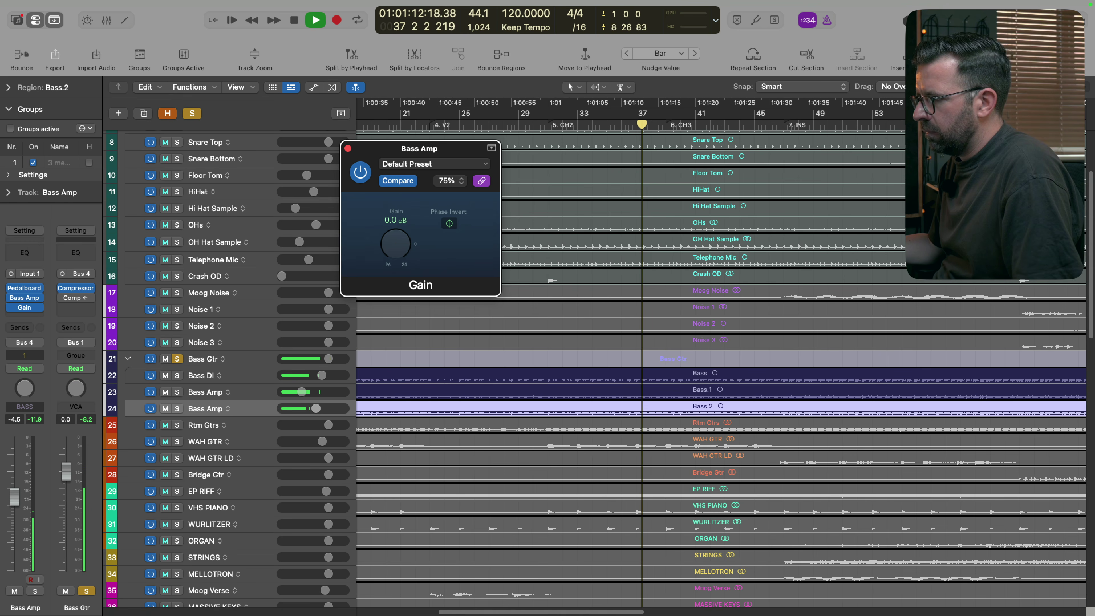
{"action": "left_click_drag", "start_coordinate": [15, 502], "coordinate": [15, 504]}
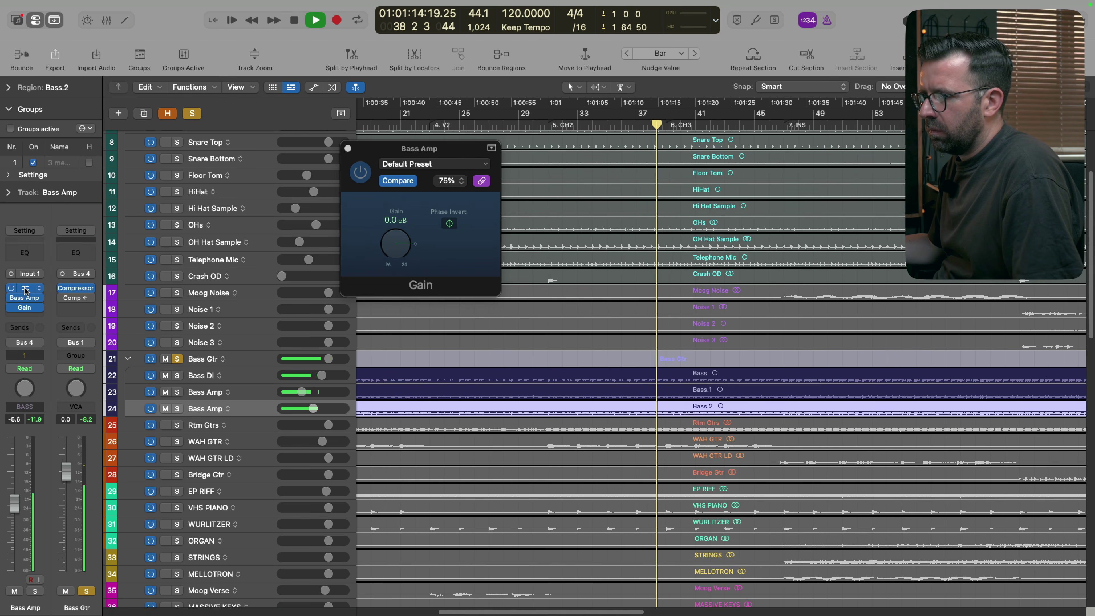
Step: In the copy's Bass Amp Designer, lower the 40 and 100 EQ bands and raise the 625 and 1560 bands slightly
{"action": "left_click", "coordinate": [25, 298]}
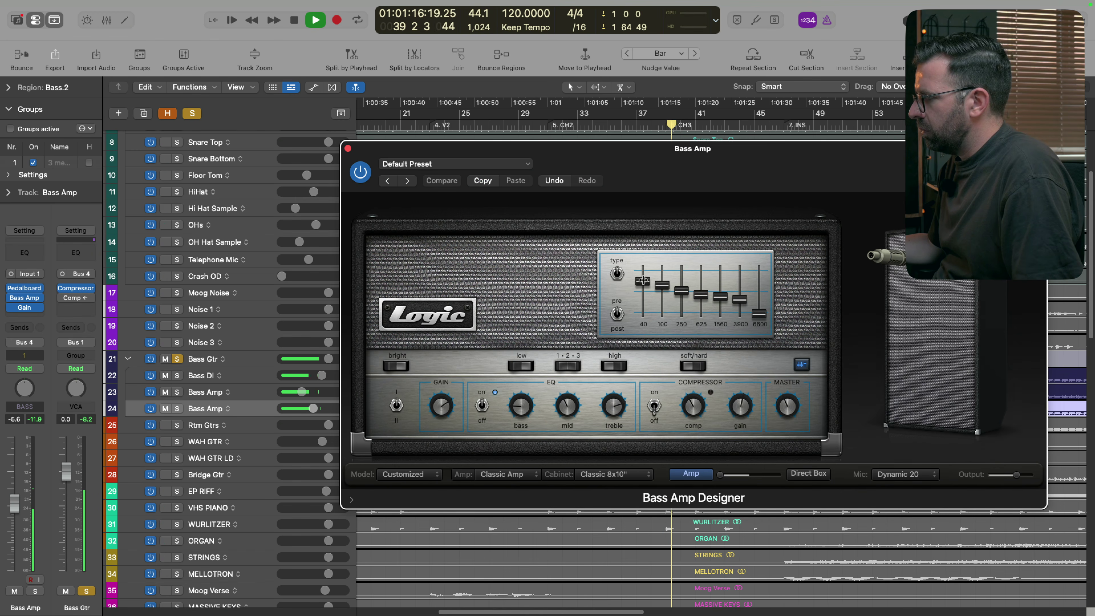
{"action": "left_click_drag", "start_coordinate": [645, 280], "coordinate": [644, 295]}
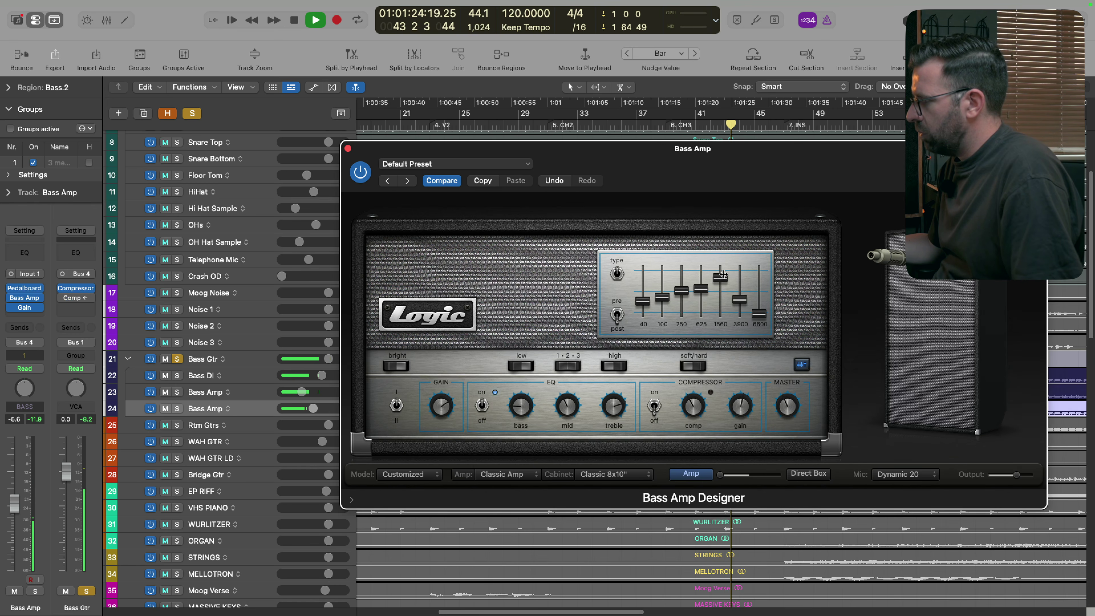
{"action": "left_click_drag", "start_coordinate": [721, 283], "coordinate": [720, 287]}
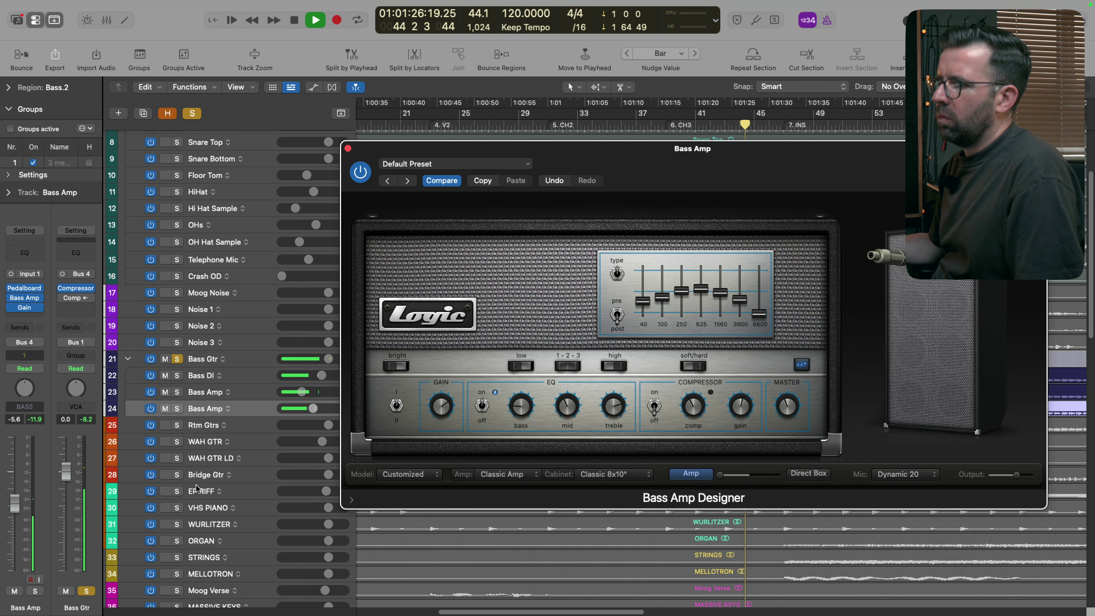
Step: Set the duplicated Bass Amp's fader to -8.8 dB, clear the Bass Gtr solo and play the full mix from marker 4, V2
{"action": "left_click_drag", "start_coordinate": [15, 515], "coordinate": [15, 514]}
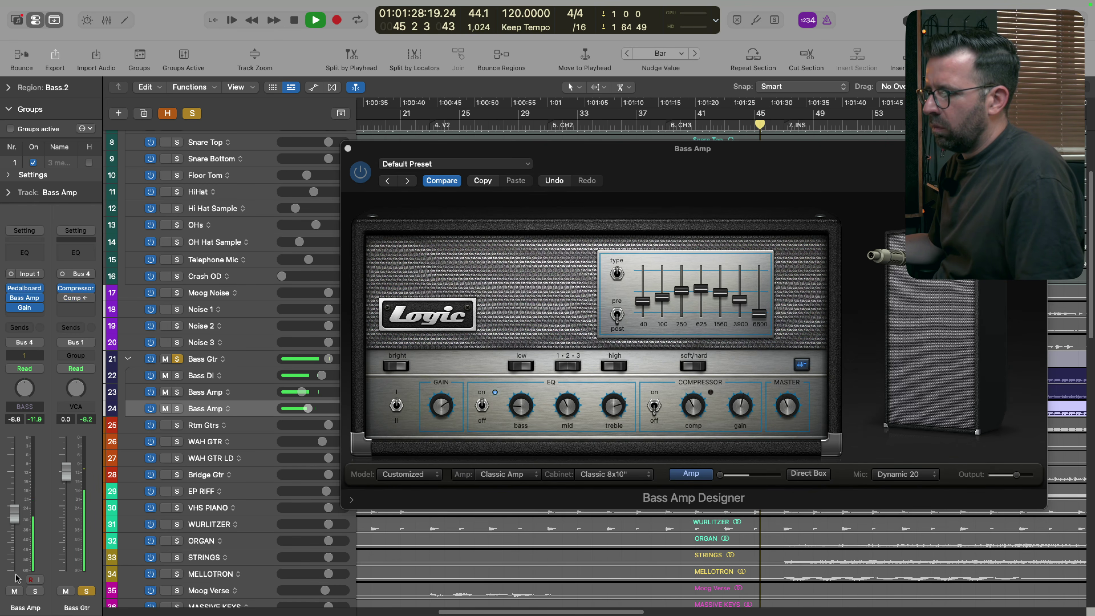
{"action": "left_click", "coordinate": [14, 591]}
{"action": "left_click", "coordinate": [87, 591]}
{"action": "key", "text": "4"}
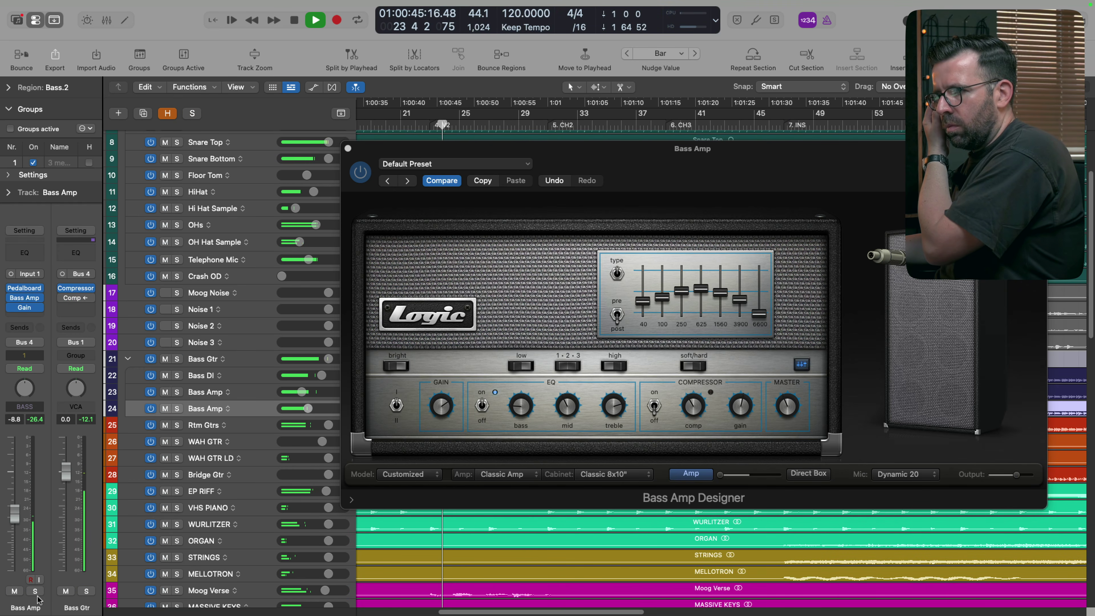
Step: Set the duplicated Bass Amp's fader to -6.6 dB, compare the mix with the bass muted and unmuted, and close Bass Amp Designer
{"action": "left_click", "coordinate": [66, 591]}
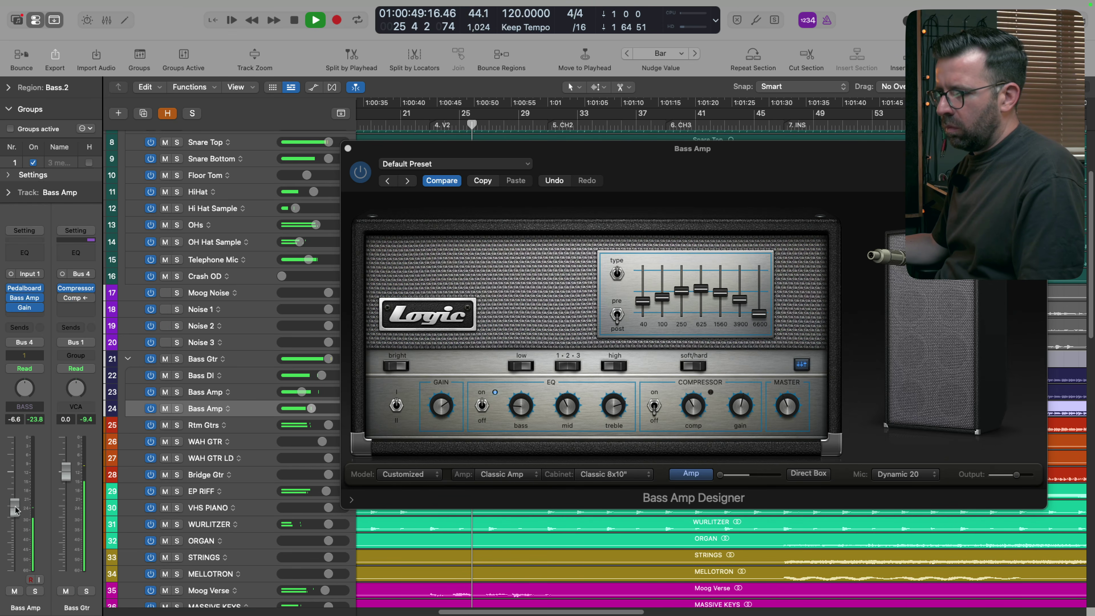
{"action": "left_click", "coordinate": [15, 591]}
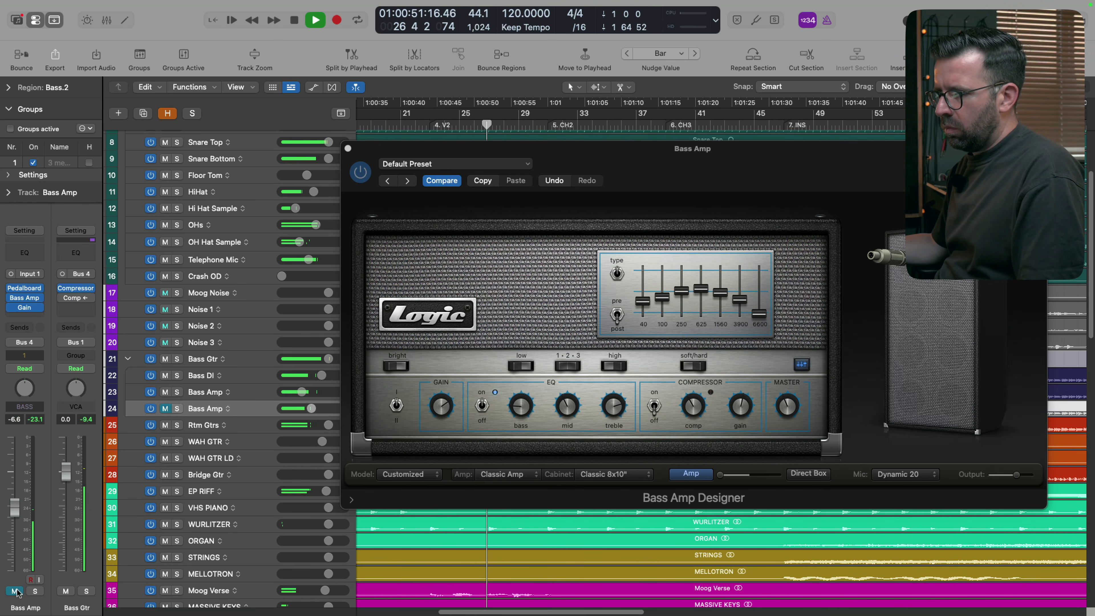
{"action": "left_click", "coordinate": [15, 591]}
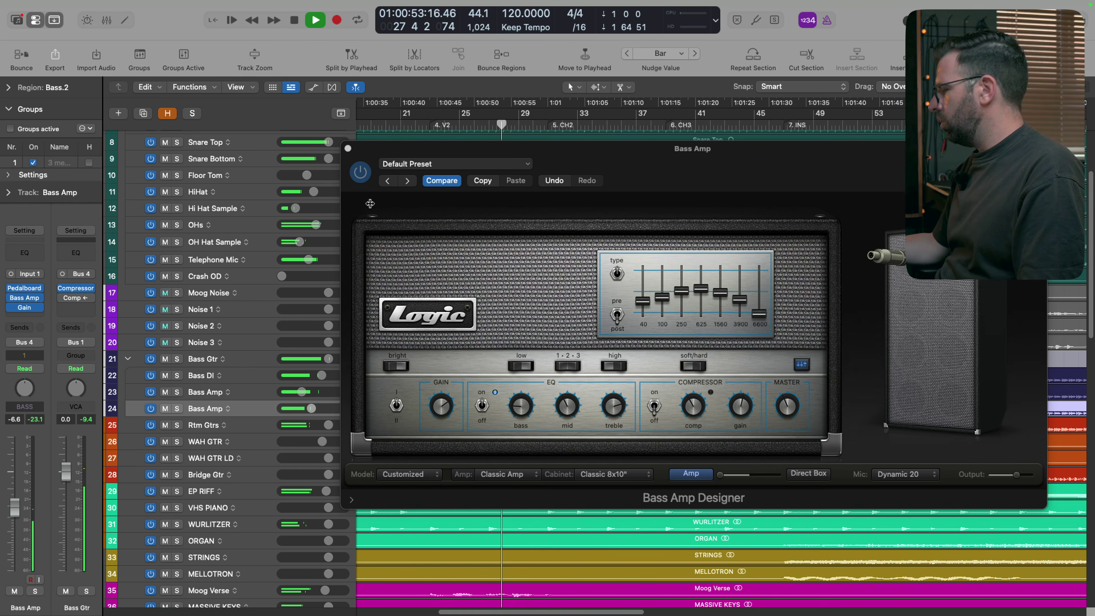
{"action": "left_click", "coordinate": [346, 148]}
Step: Set the wet level of the Drum Bus's second Tape Delay to 12% and close the plug-in
{"action": "scroll", "coordinate": [273, 155], "scroll_direction": "up", "scroll_amount": 5}
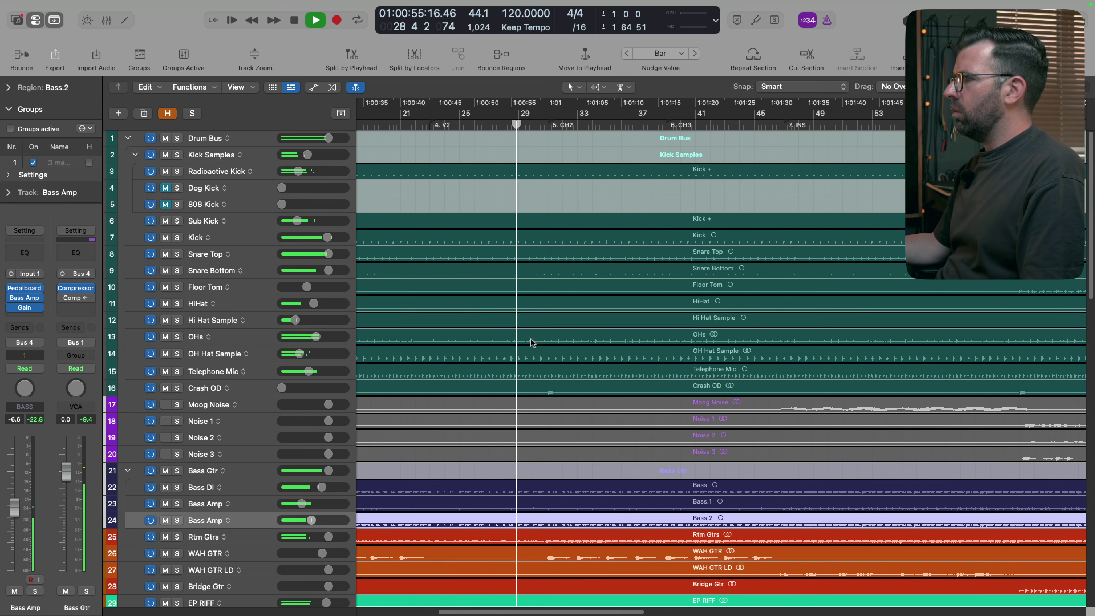
{"action": "left_click", "coordinate": [273, 155]}
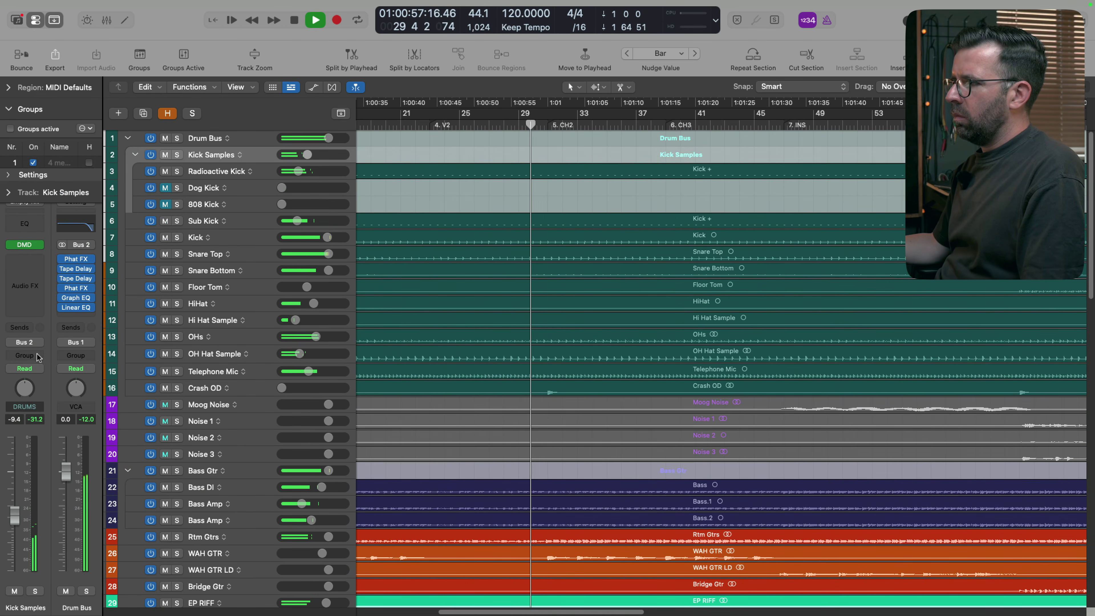
{"action": "left_click", "coordinate": [78, 279]}
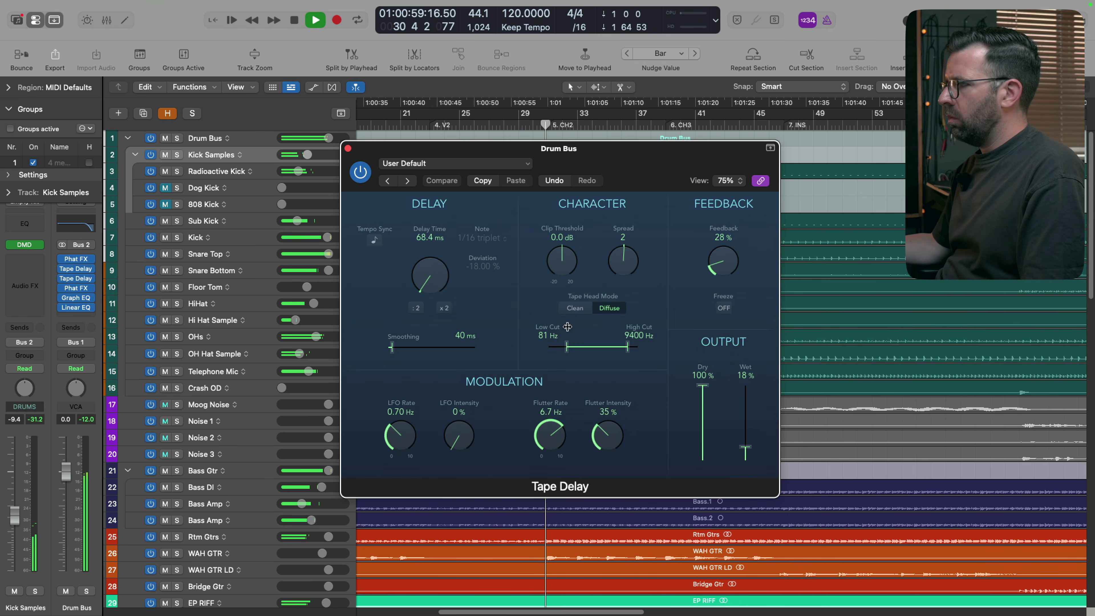
{"action": "left_click_drag", "start_coordinate": [751, 446], "coordinate": [751, 452]}
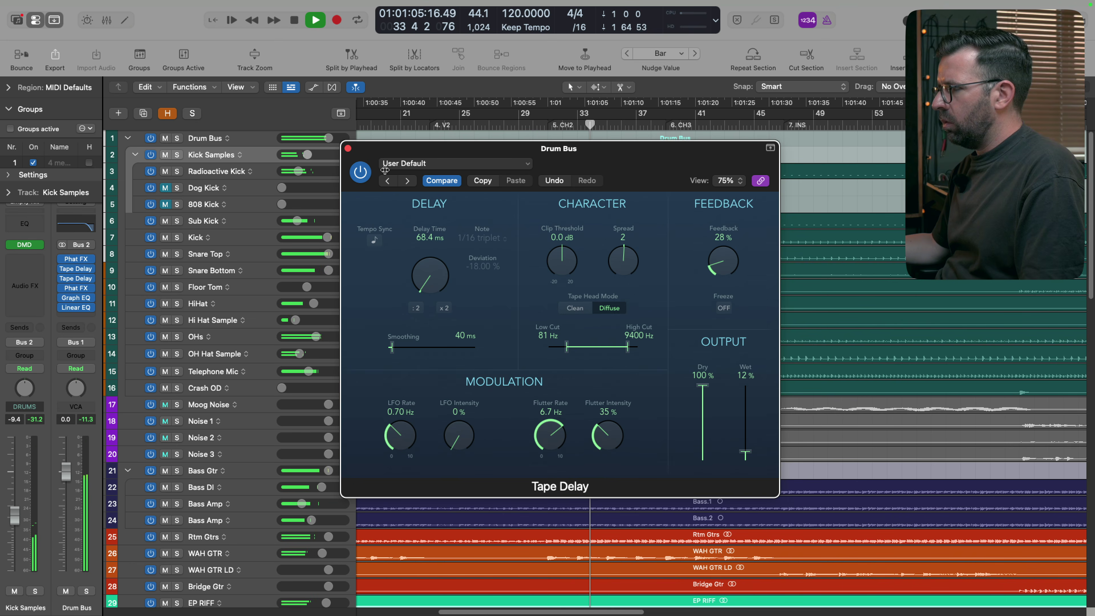
{"action": "left_click", "coordinate": [348, 146]}
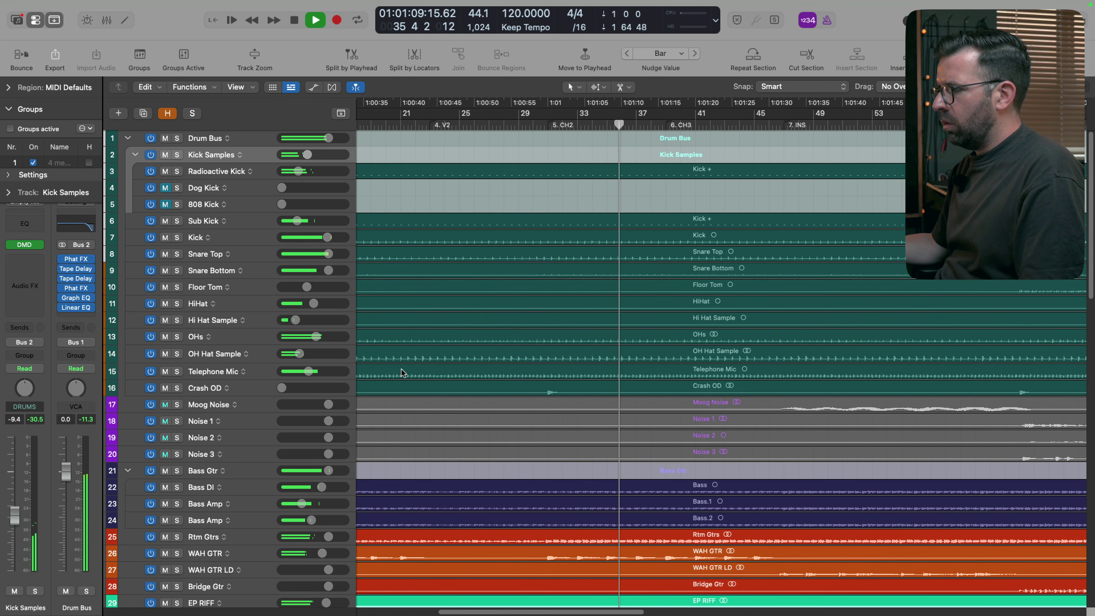
Step: Select all tracks from TAL CHORDS through Synth OD and pull their volume down to -∞
{"action": "scroll", "coordinate": [401, 371], "scroll_direction": "down", "scroll_amount": 15}
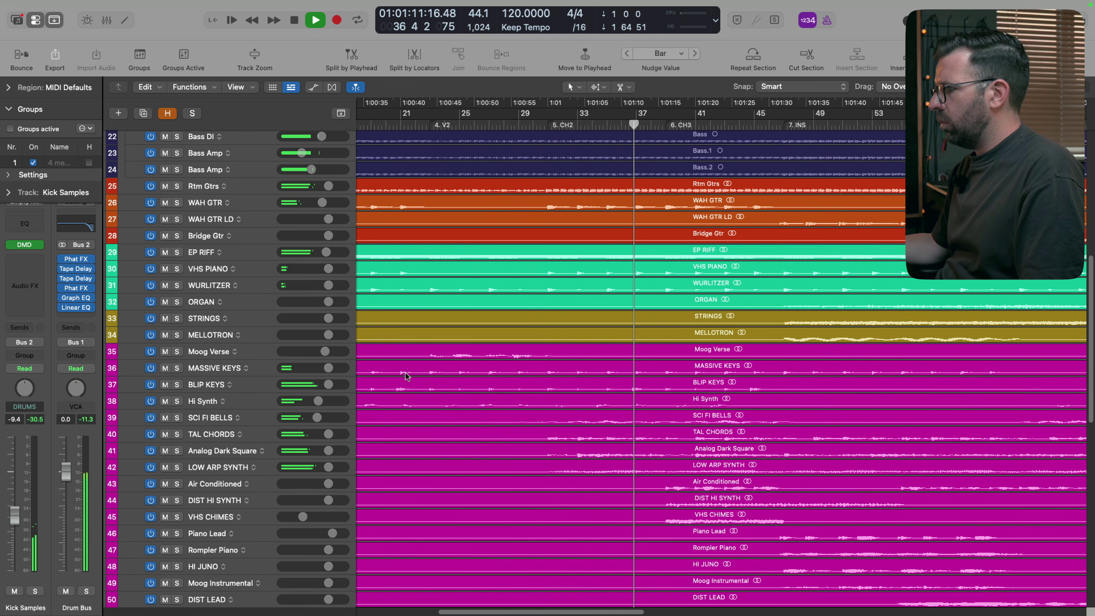
{"action": "scroll", "coordinate": [406, 373], "scroll_direction": "down", "scroll_amount": 10}
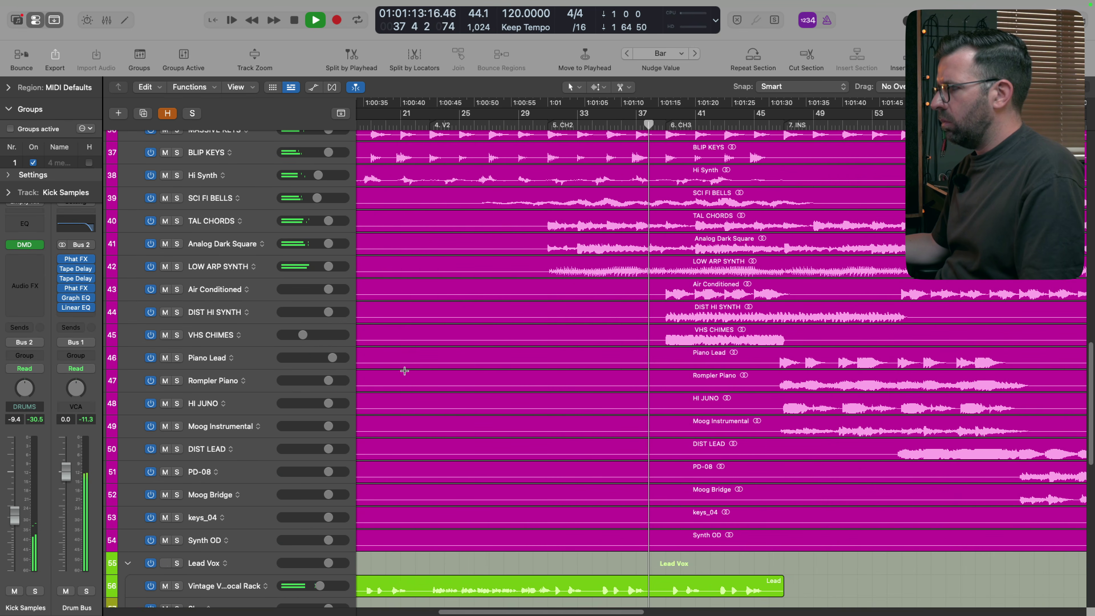
{"action": "left_click", "coordinate": [264, 228]}
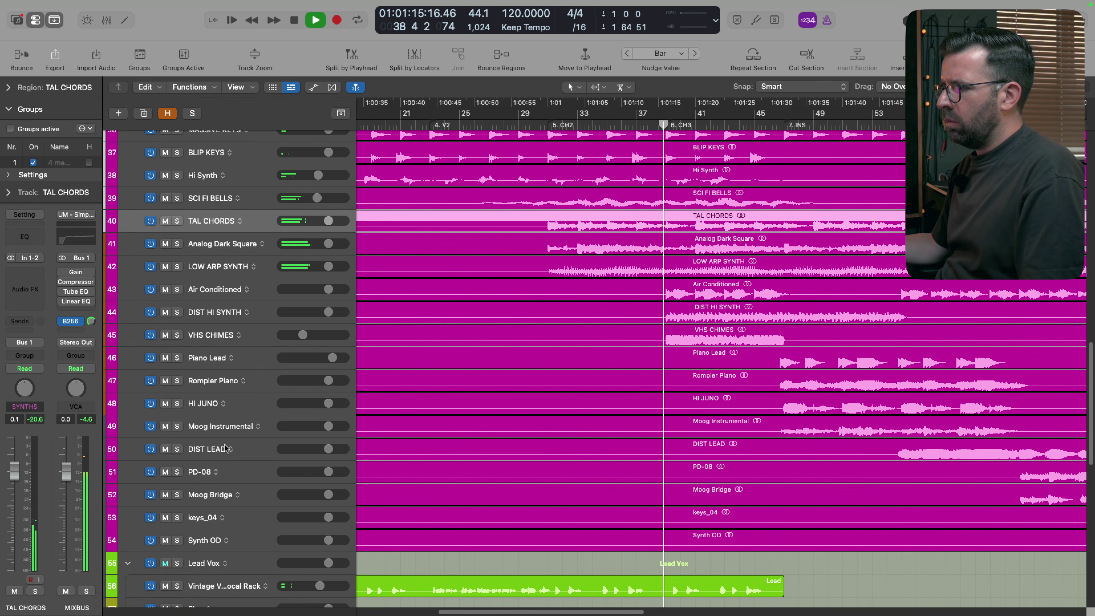
{"action": "left_click", "coordinate": [263, 541], "text": "shift"}
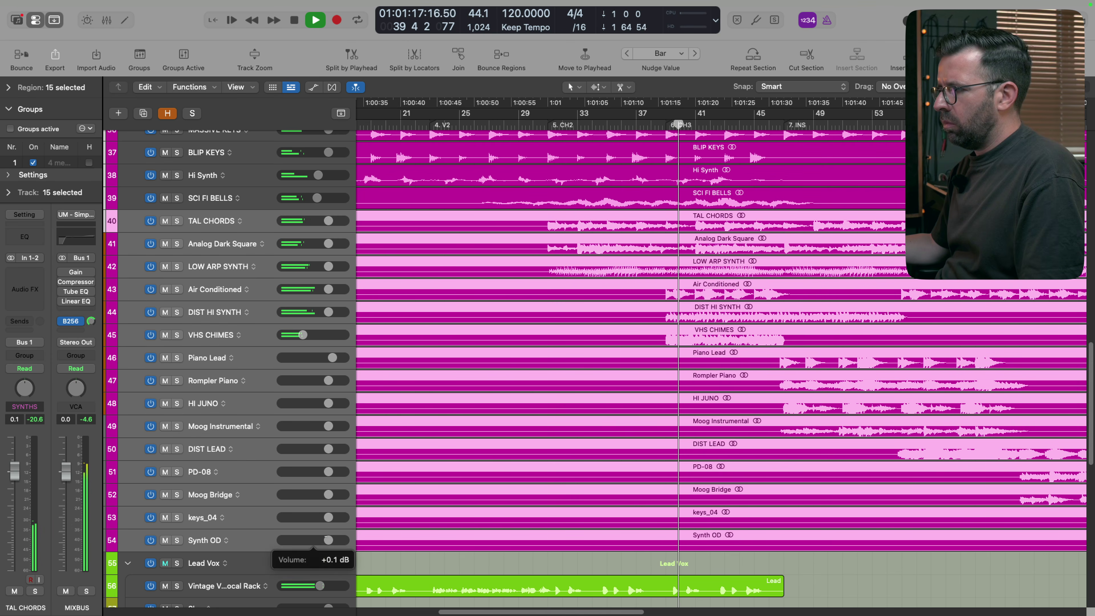
{"action": "left_click_drag", "start_coordinate": [326, 540], "coordinate": [281, 541]}
{"action": "scroll", "coordinate": [224, 382], "scroll_direction": "up", "scroll_amount": 5}
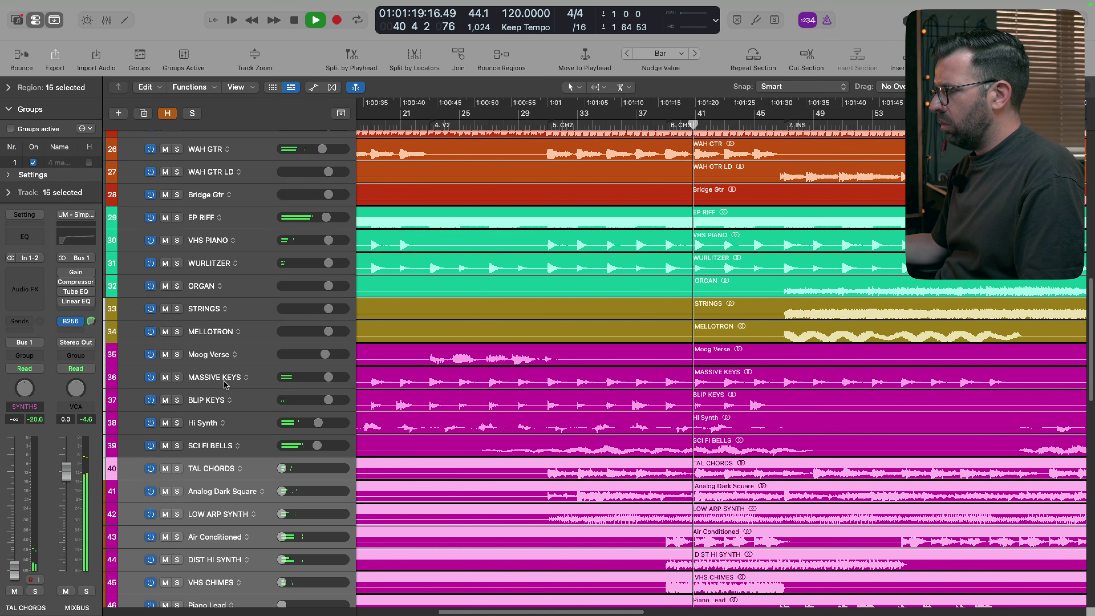
{"action": "key", "text": "x"}
{"action": "scroll", "coordinate": [786, 500], "scroll_direction": "right", "scroll_amount": 10}
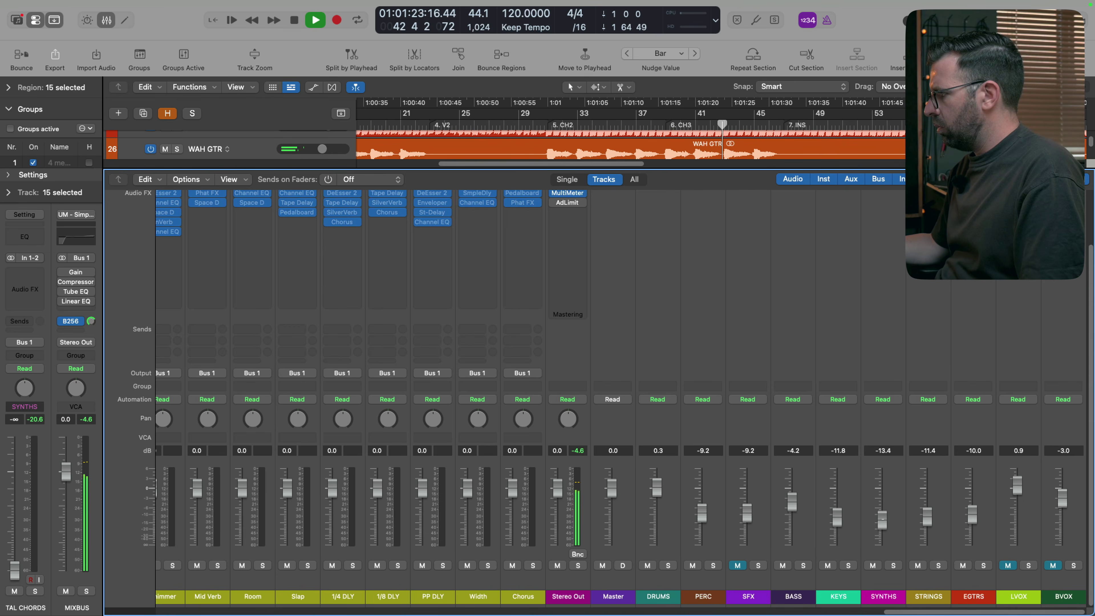
{"action": "key", "text": "x"}
Step: Pull the SCI FI BELLS track's volume all the way down to -∞
{"action": "scroll", "coordinate": [297, 427], "scroll_direction": "down", "scroll_amount": 2}
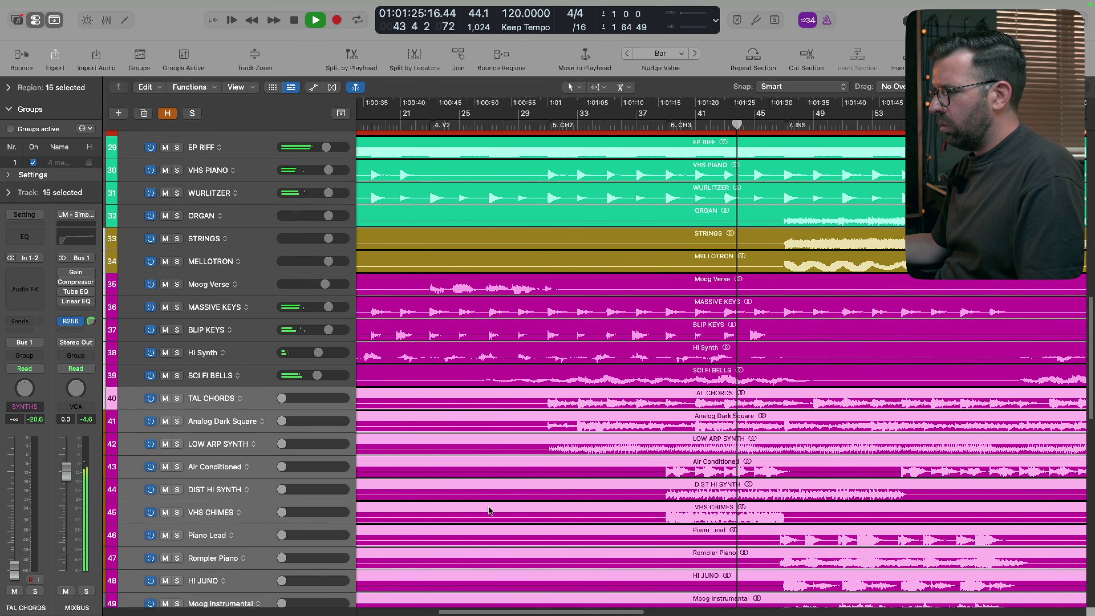
{"action": "left_click", "coordinate": [266, 379]}
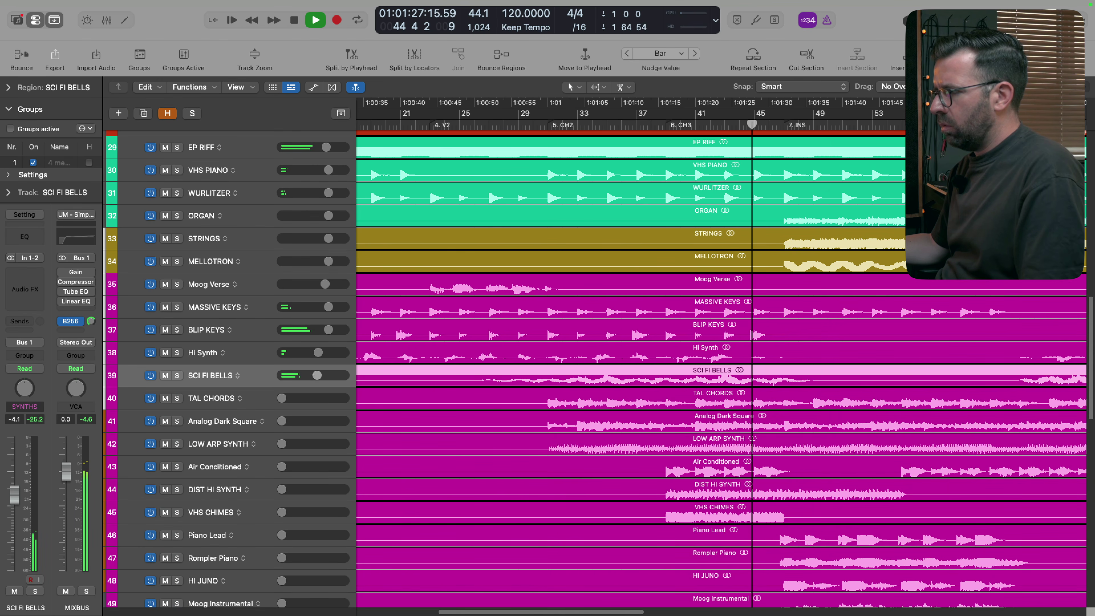
{"action": "left_click_drag", "start_coordinate": [317, 376], "coordinate": [120, 384]}
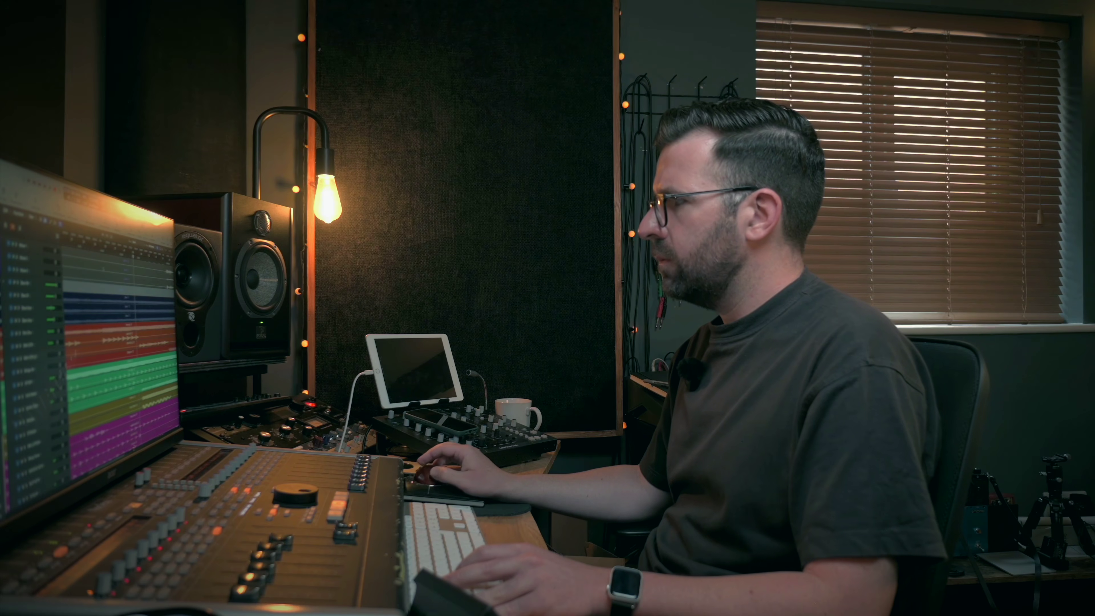
Step: Loop playback from marker 5, CH2, to marker 7, INS, and solo MASSIVE KEYS and BLIP KEYS together
{"action": "left_click_drag", "start_coordinate": [101, 247], "coordinate": [136, 252]}
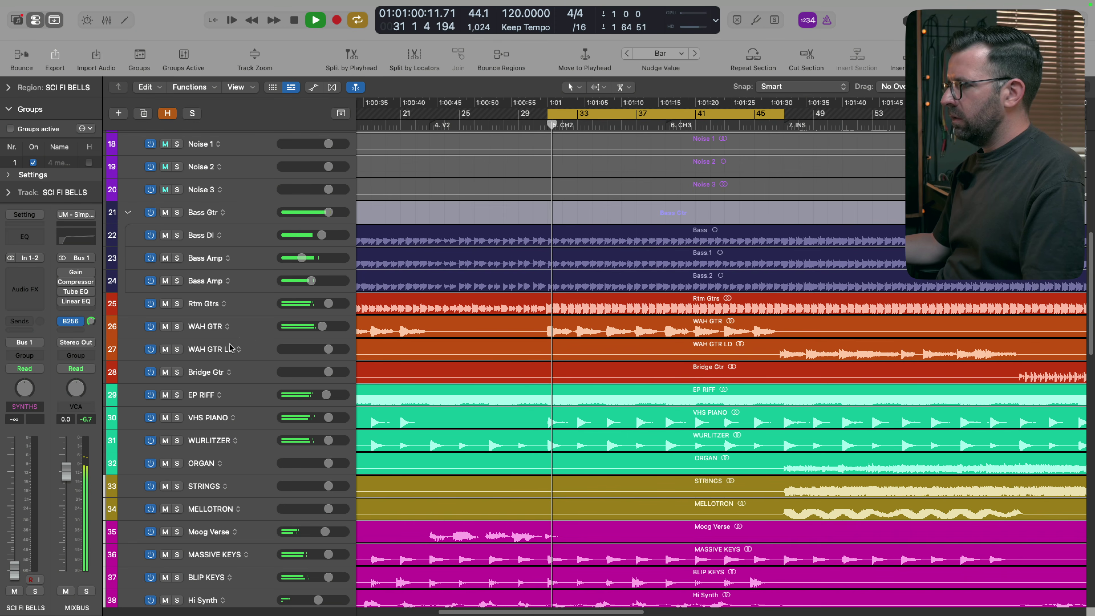
{"action": "left_click", "coordinate": [207, 326]}
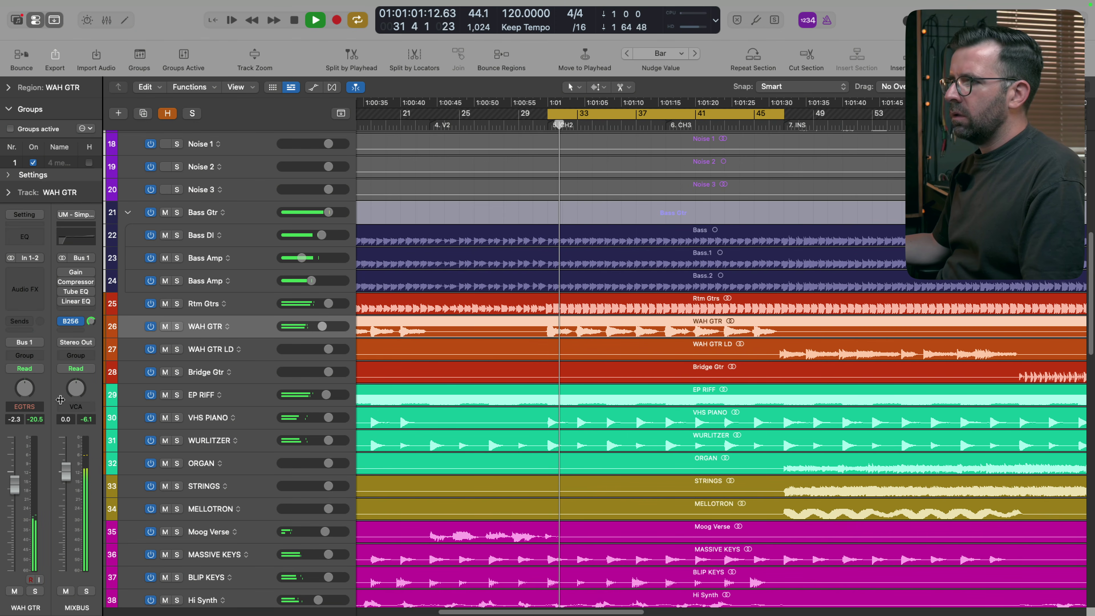
{"action": "scroll", "coordinate": [316, 463], "scroll_direction": "down", "scroll_amount": 6}
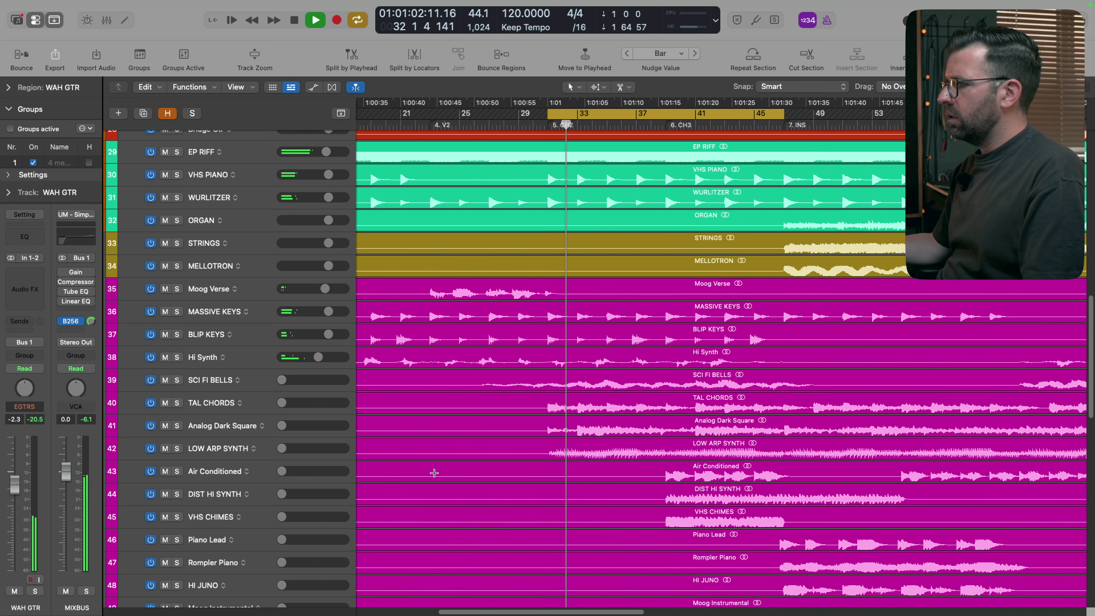
{"action": "left_click", "coordinate": [260, 361]}
{"action": "key", "text": "Up"}
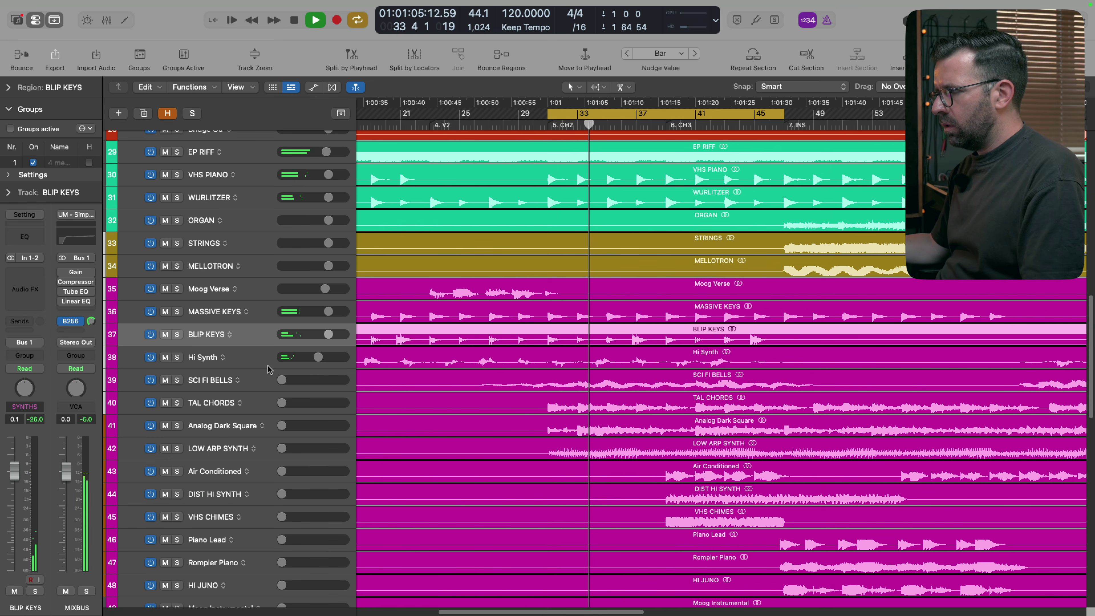
{"action": "left_click", "coordinate": [271, 314]}
{"action": "left_click", "coordinate": [261, 331], "text": "shift"}
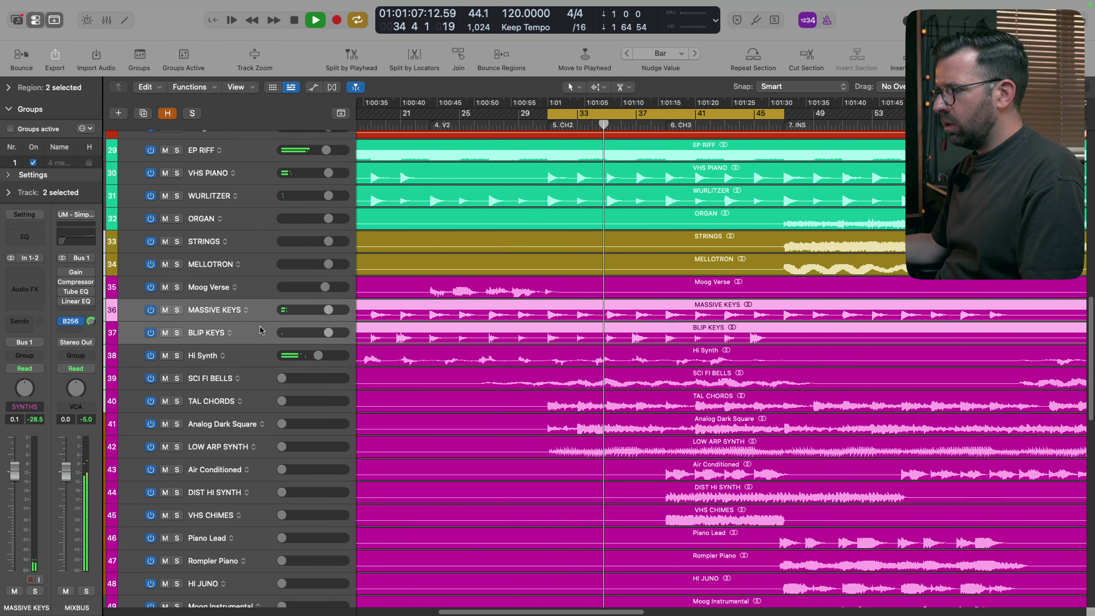
{"action": "key", "text": "s"}
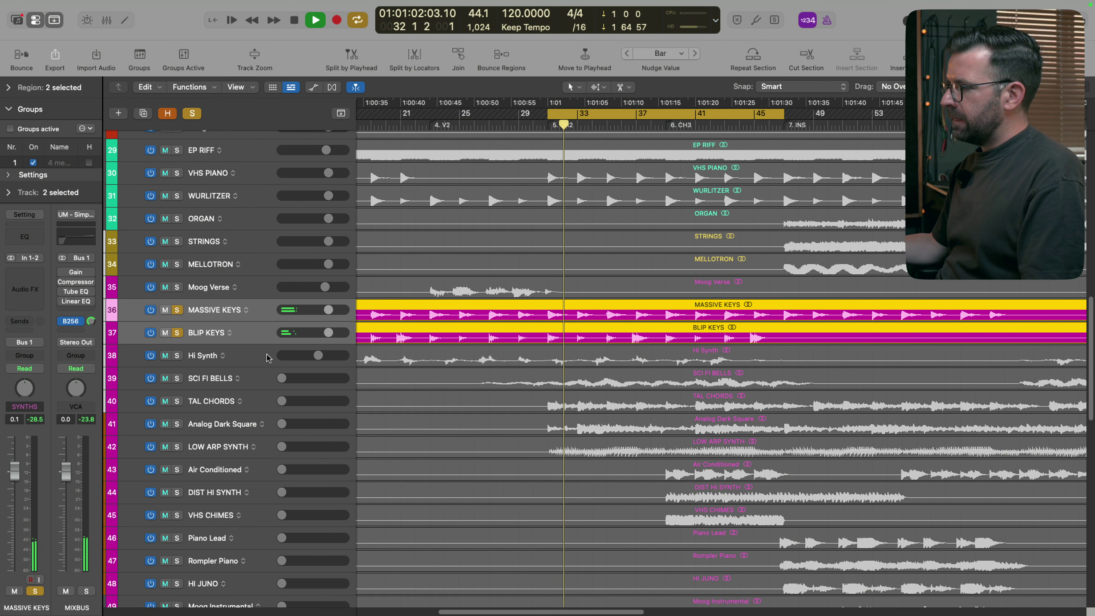
Step: Add WAH GTR, VHS PIANO and WURLITZER to the solo, and set WAH GTR's pan to -31 and volume to -3.9 dB
{"action": "scroll", "coordinate": [266, 357], "scroll_direction": "up", "scroll_amount": 3}
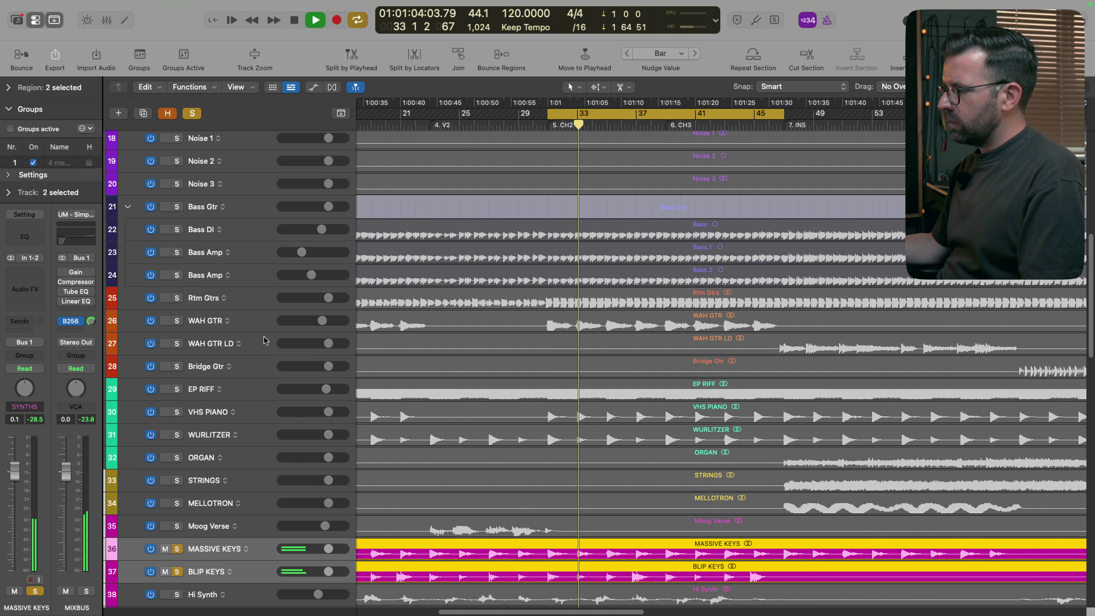
{"action": "left_click", "coordinate": [249, 318]}
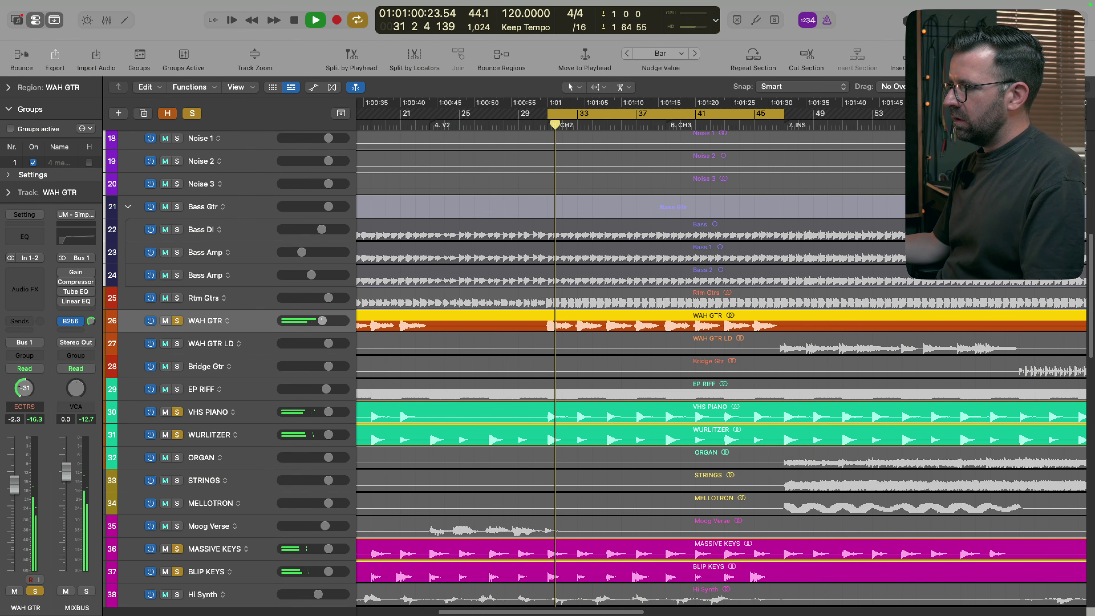
{"action": "left_click_drag", "start_coordinate": [15, 484], "coordinate": [15, 495]}
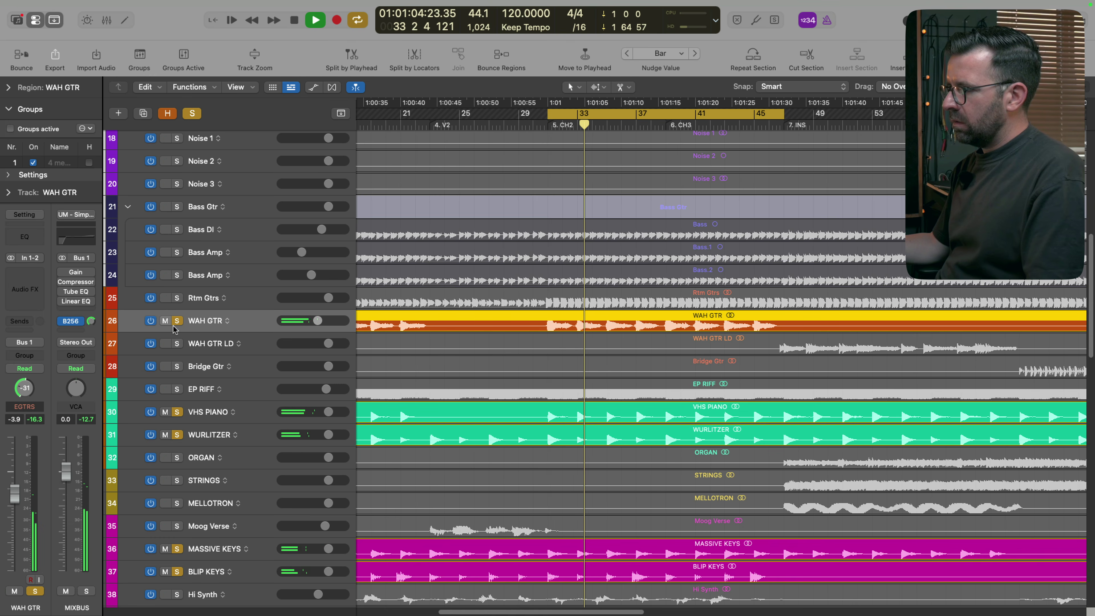
{"action": "key", "text": "space"}
Step: In the mixer, raise VHS PIANO's fader to 1.9 dB and WURLITZER's fader to 1.8 dB
{"action": "left_click", "coordinate": [214, 414]}
{"action": "left_click", "coordinate": [216, 434], "text": "shift"}
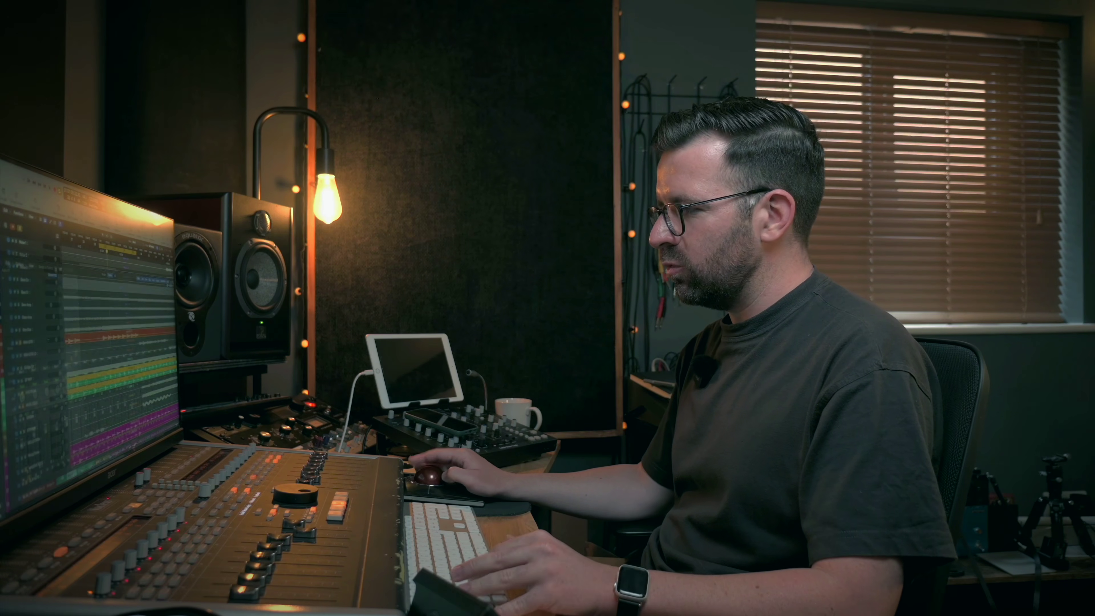
{"action": "key", "text": "x"}
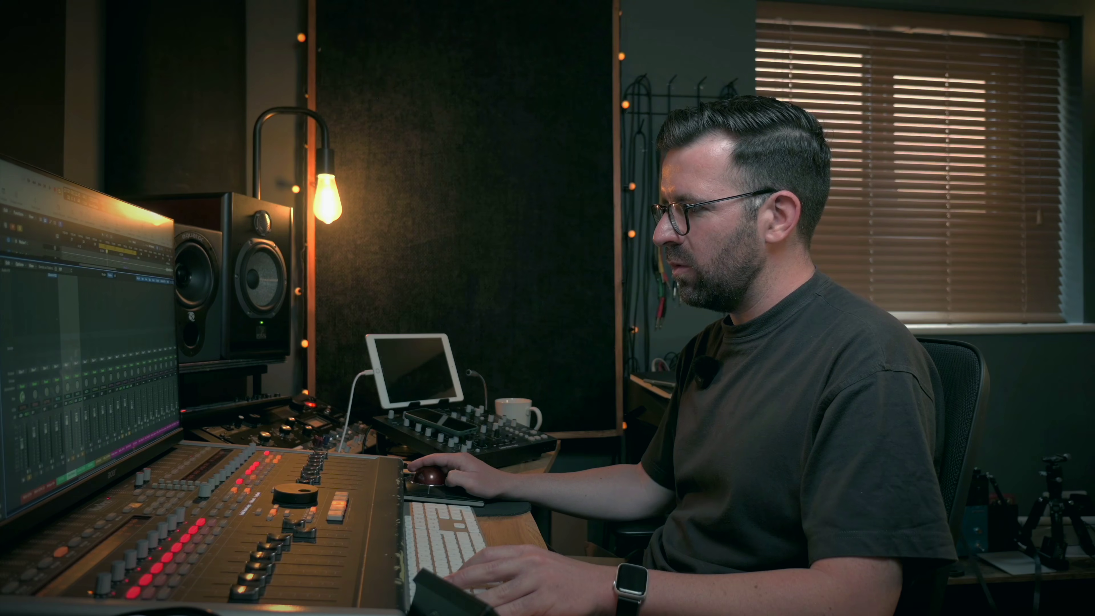
{"action": "left_click", "coordinate": [76, 363]}
{"action": "left_click", "coordinate": [64, 363]}
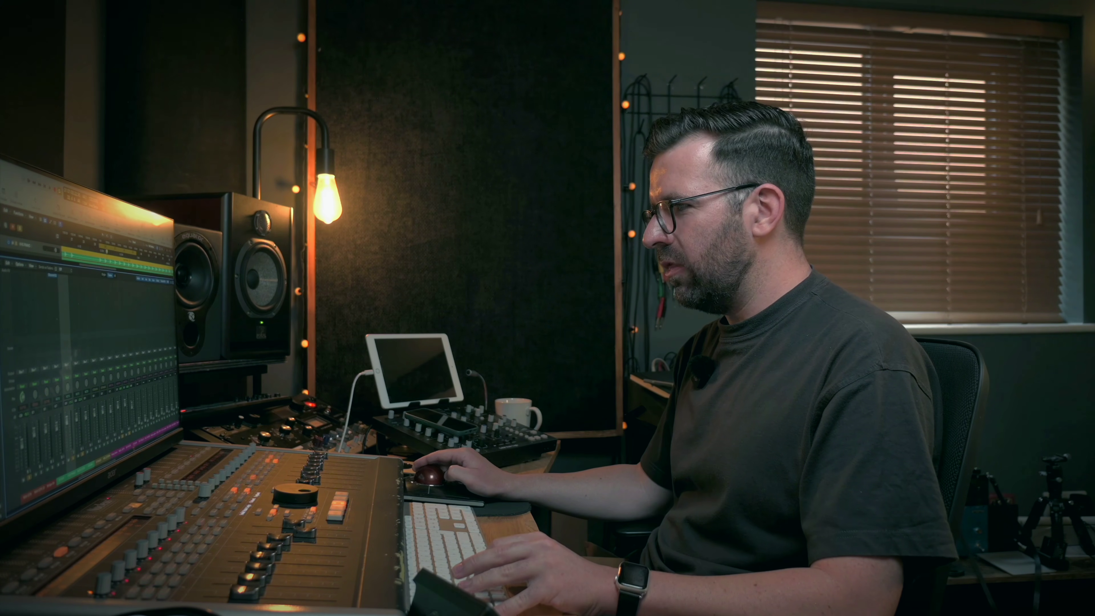
{"action": "left_click", "coordinate": [76, 361]}
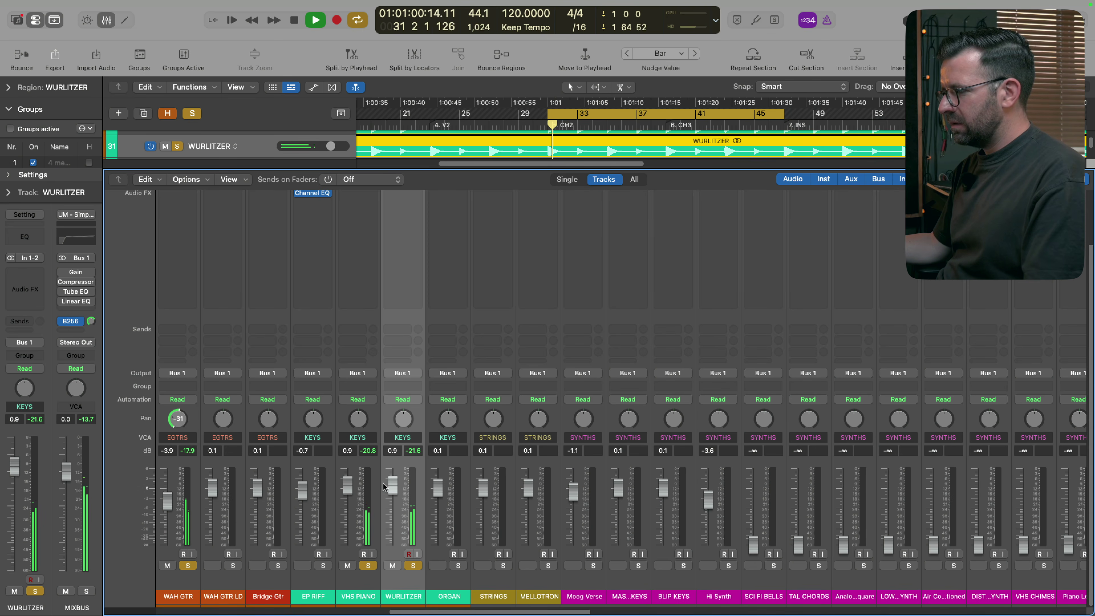
{"action": "left_click_drag", "start_coordinate": [385, 487], "coordinate": [353, 483]}
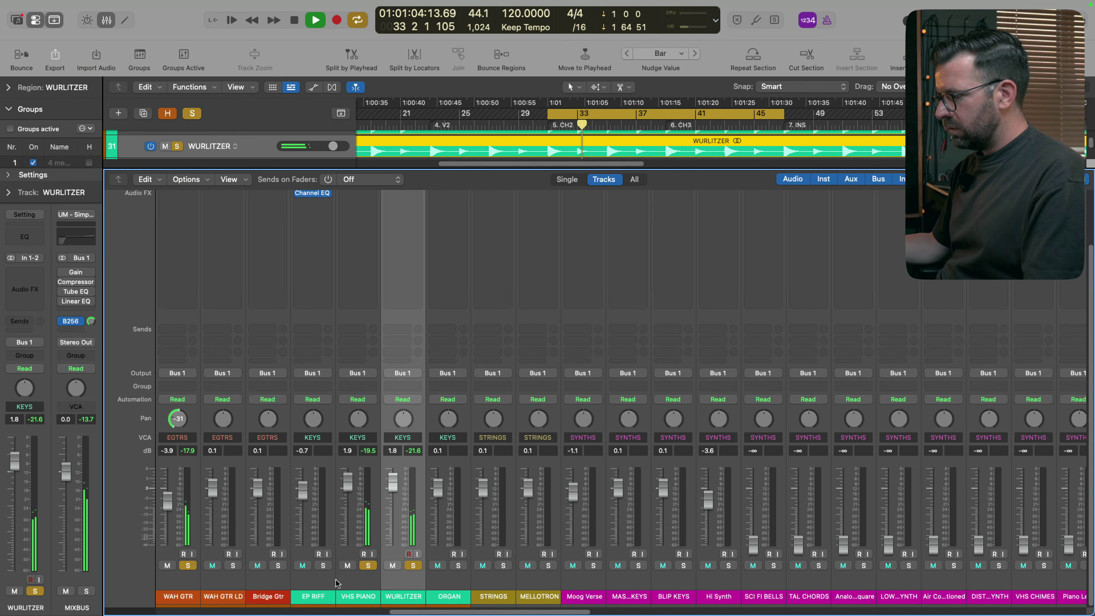
Step: Insert a stereo Phat FX on VHS PIANO, load the Old Piano keys preset and play the loop
{"action": "left_click", "coordinate": [357, 597]}
{"action": "key", "text": "space"}
{"action": "key", "text": "space"}
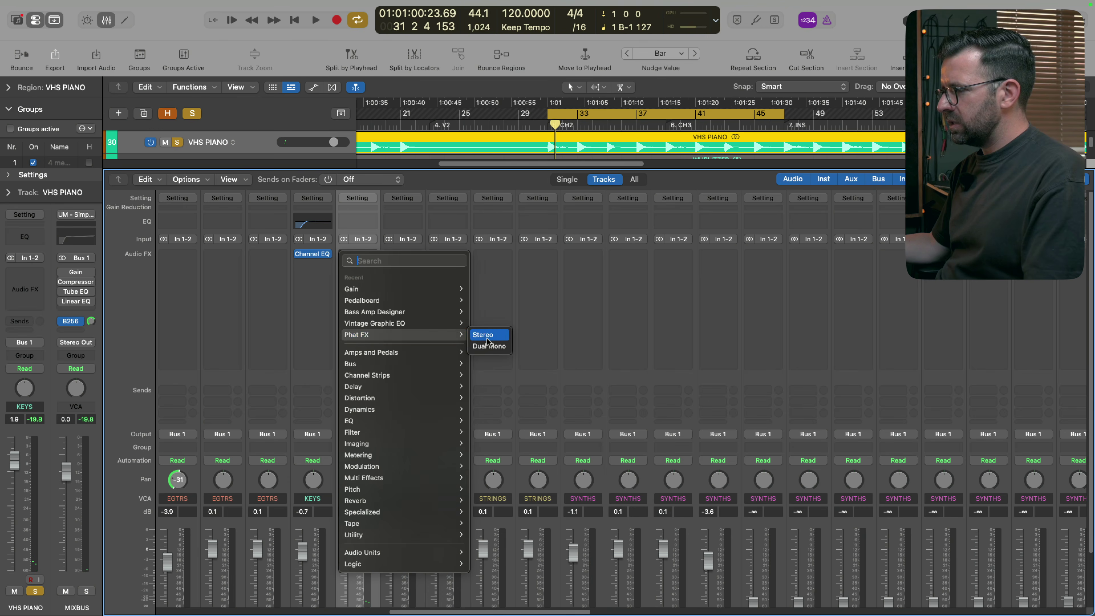
{"action": "left_click", "coordinate": [378, 166]}
{"action": "left_click", "coordinate": [452, 163]}
{"action": "mouse_move", "coordinate": [518, 412]}
{"action": "mouse_move", "coordinate": [612, 446]}
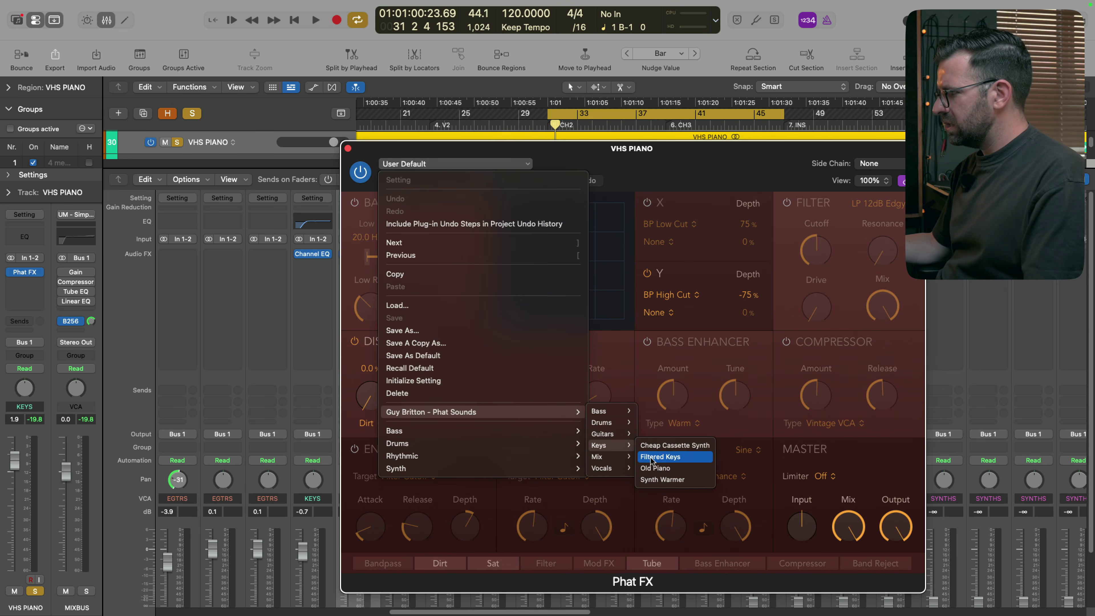
{"action": "left_click", "coordinate": [659, 471]}
{"action": "key", "text": "space"}
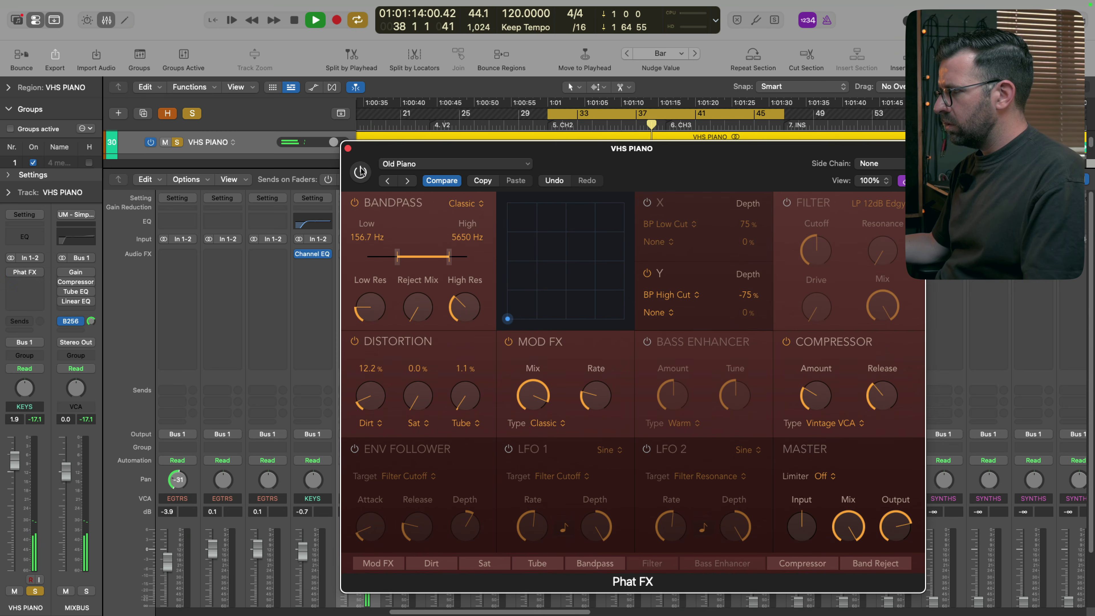
Step: Lower Phat FX's Mod FX mix and rate, raise its compressor amount and release, choose the Classic VCA type and compare with bypass
{"action": "mouse_move", "coordinate": [882, 400]}
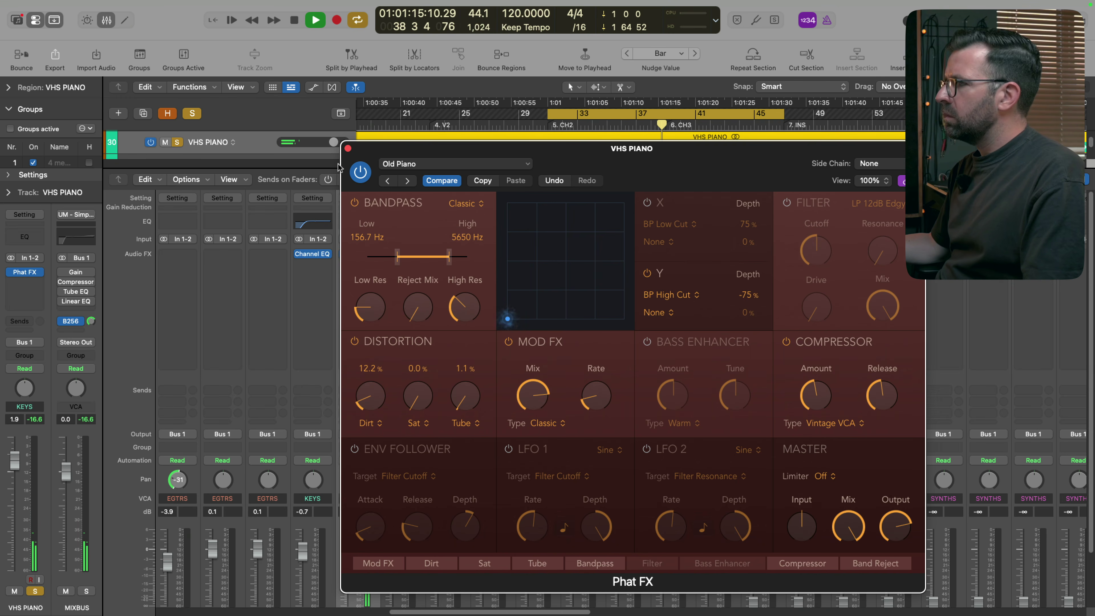
{"action": "left_click", "coordinate": [362, 172]}
{"action": "left_click", "coordinate": [362, 171]}
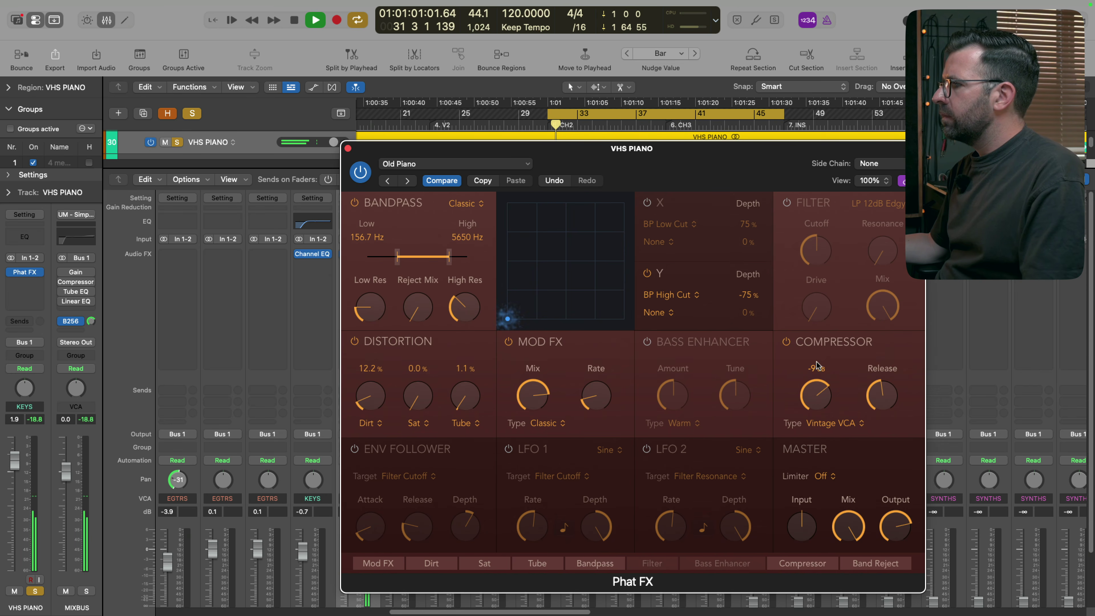
{"action": "left_click", "coordinate": [850, 424]}
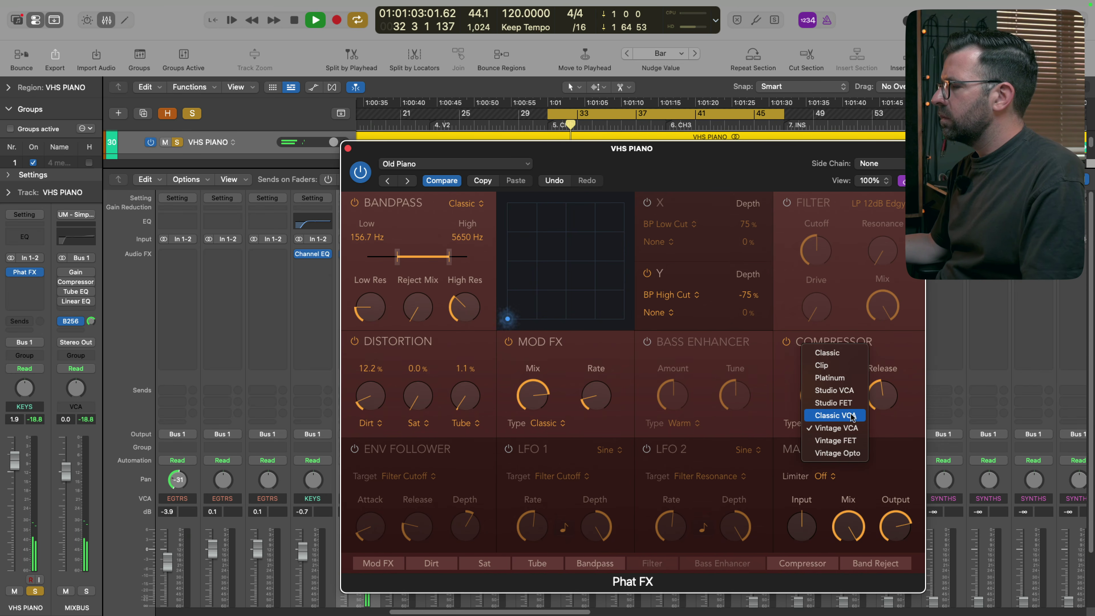
{"action": "left_click", "coordinate": [855, 415]}
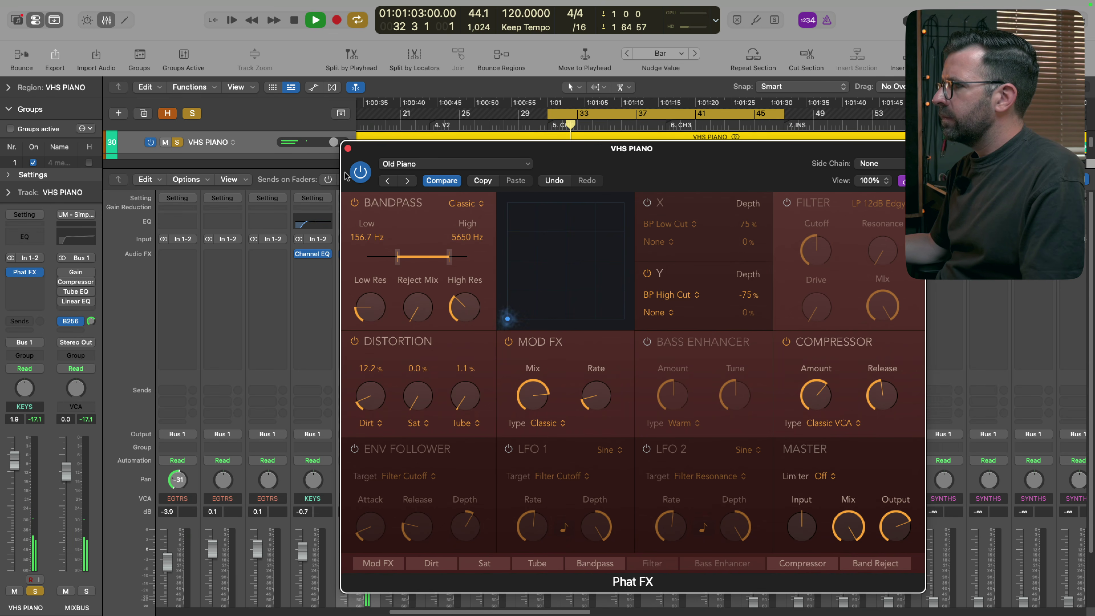
{"action": "left_click", "coordinate": [361, 173]}
Step: Clear the solos, replay the full mix, close Phat FX and set VHS PIANO's fader to 0.8 dB
{"action": "key", "text": "s"}
{"action": "key", "text": "space"}
{"action": "key", "text": "space"}
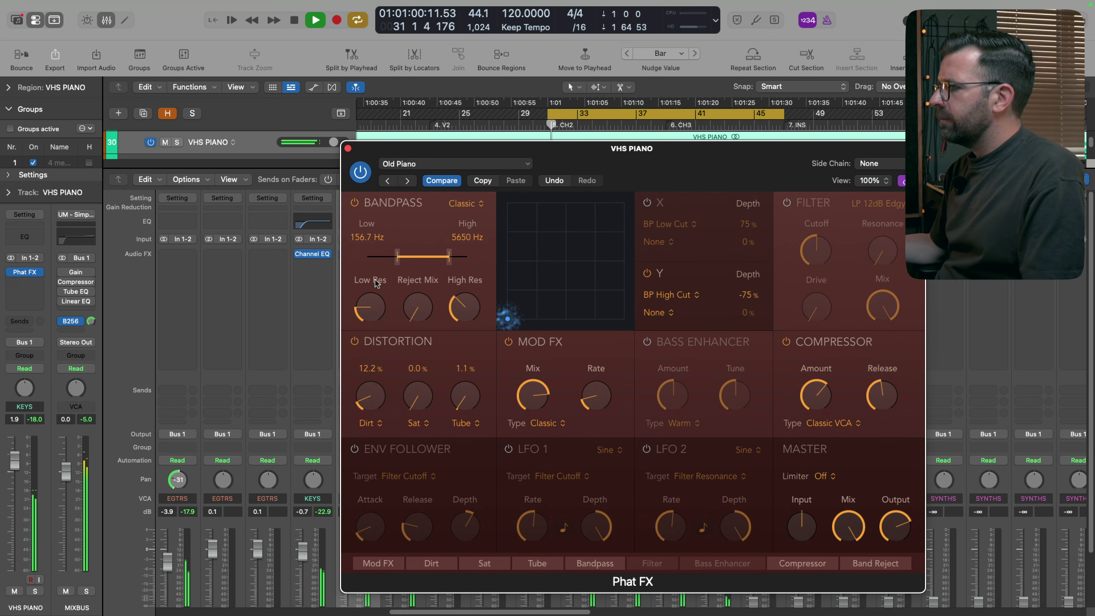
{"action": "left_click", "coordinate": [348, 148]}
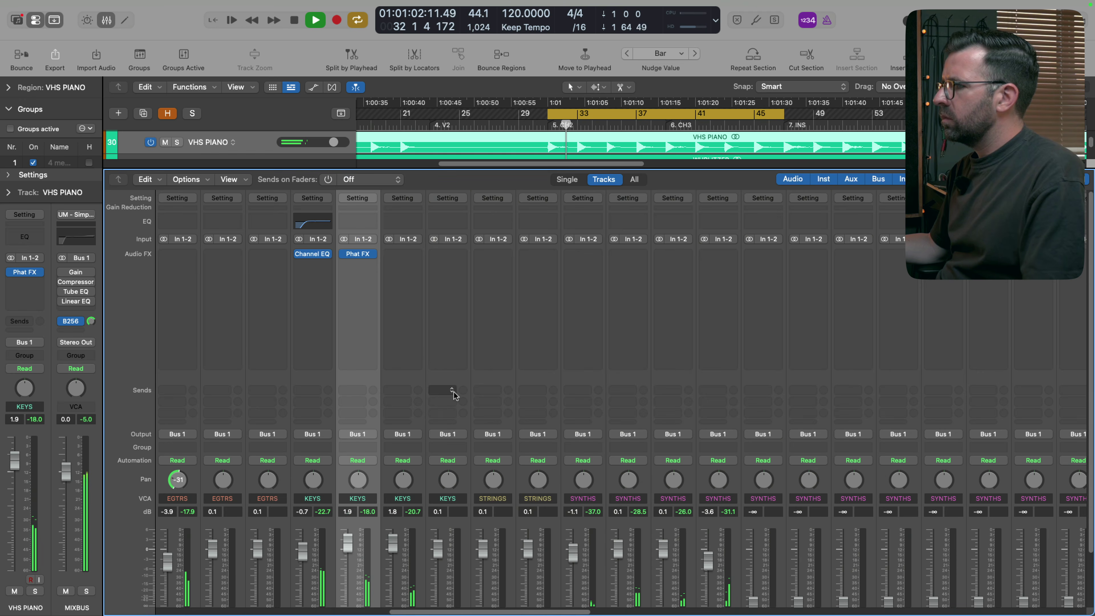
{"action": "scroll", "coordinate": [452, 394], "scroll_direction": "down", "scroll_amount": 5}
{"action": "left_click_drag", "start_coordinate": [348, 485], "coordinate": [349, 488]}
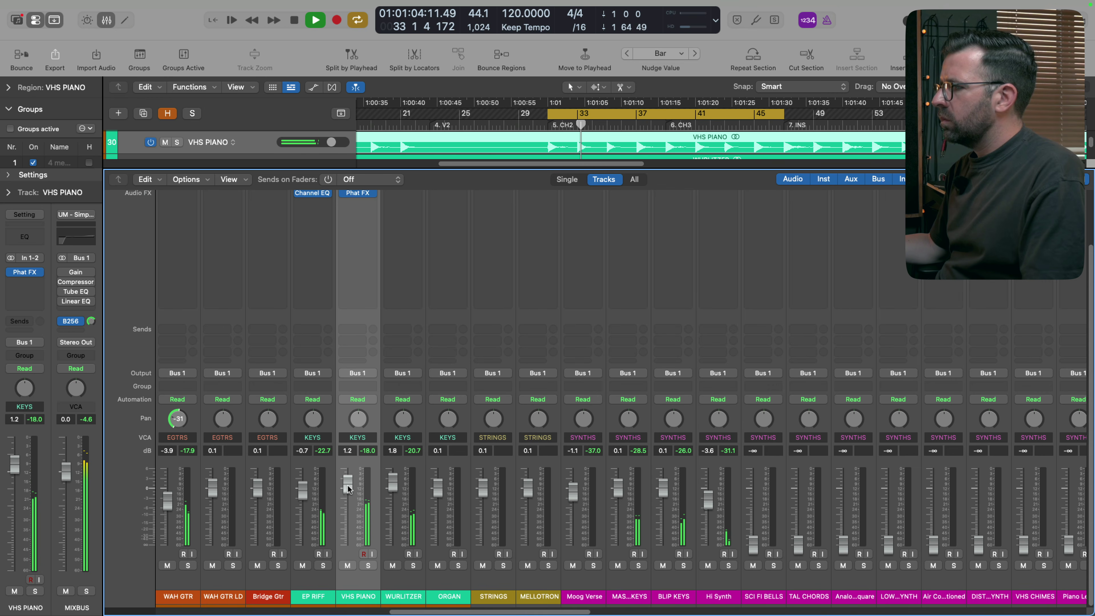
{"action": "scroll", "coordinate": [305, 525], "scroll_direction": "left", "scroll_amount": 3}
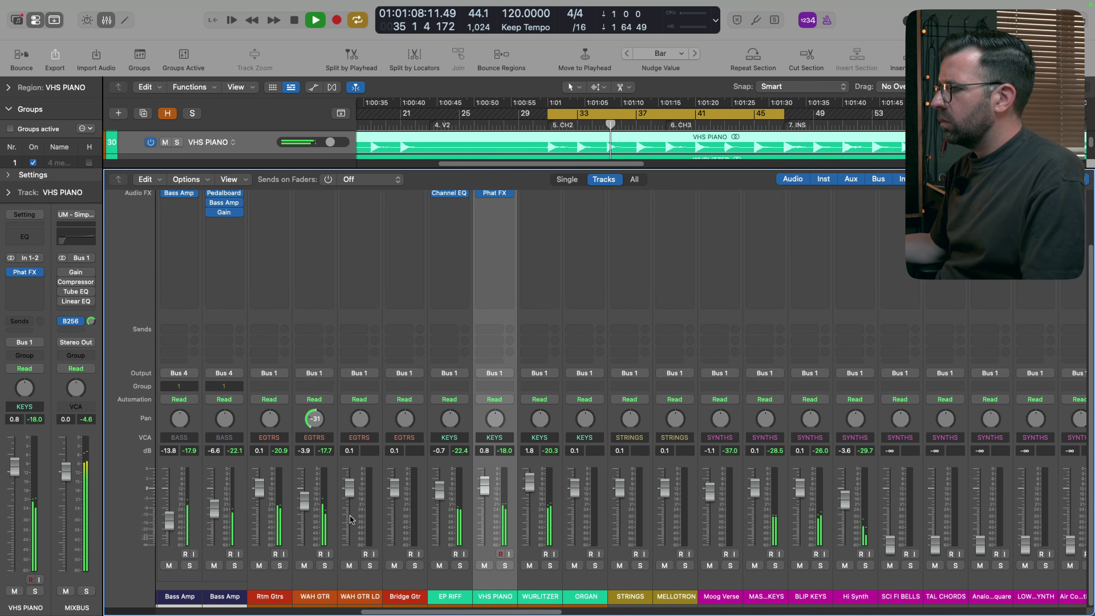
{"action": "scroll", "coordinate": [354, 520], "scroll_direction": "left", "scroll_amount": 2}
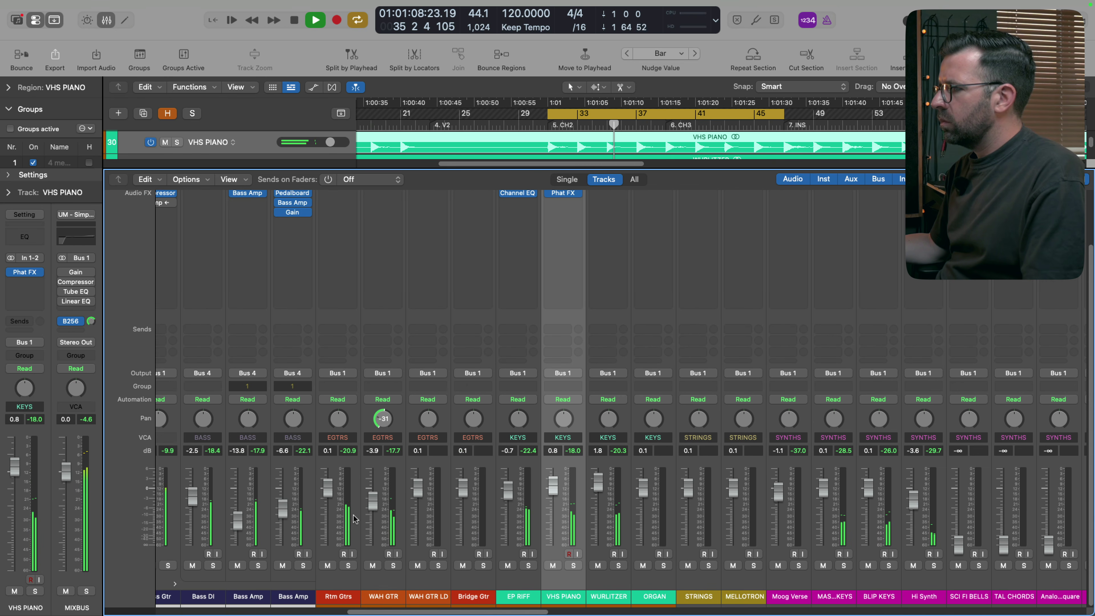
Step: Solo the Bass Gtr channel and fine-tune the attack of its Vintage Opto compressor while the loop plays
{"action": "left_click", "coordinate": [174, 595]}
{"action": "left_click", "coordinate": [168, 565]}
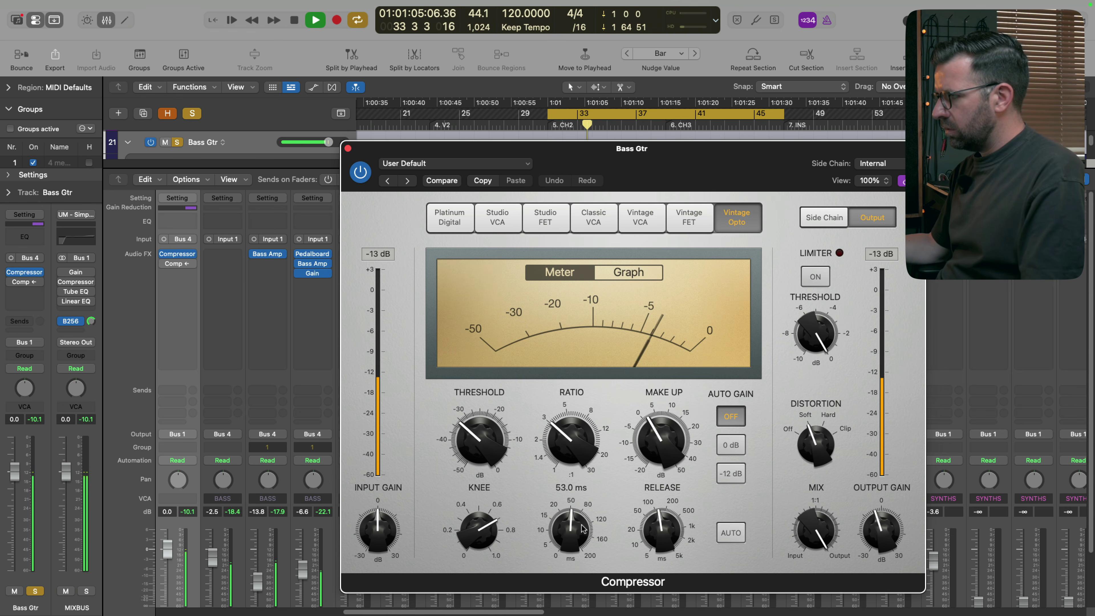
{"action": "left_click_drag", "start_coordinate": [582, 524], "coordinate": [579, 535]}
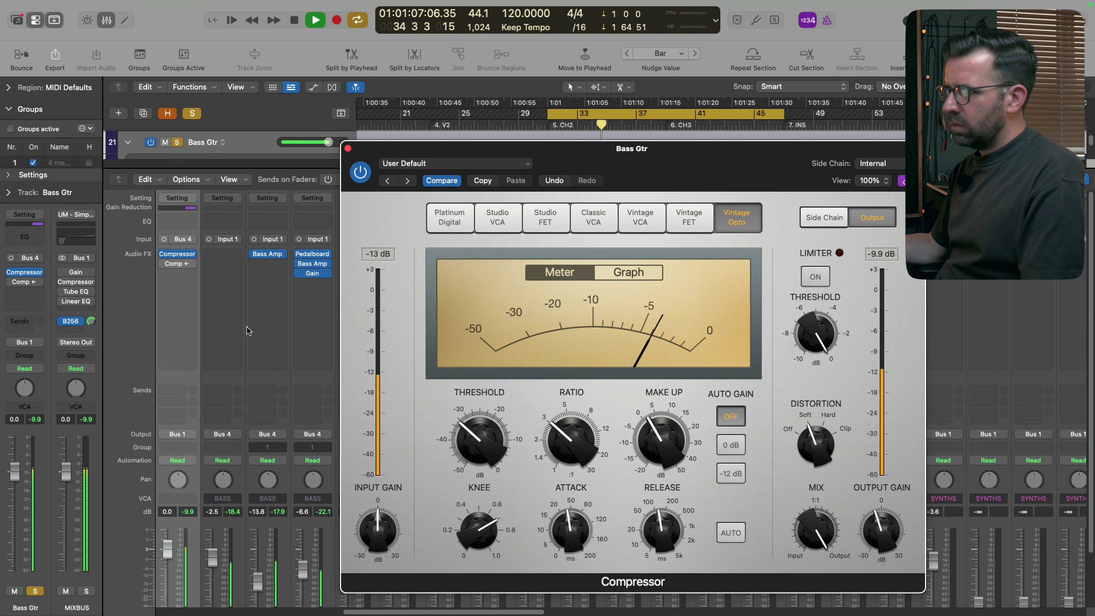
Step: Try an additional Vintage FET compressor ahead of the existing one on Bass Gtr, with a 4.1:1 ratio and a lower threshold
{"action": "key", "text": "space"}
{"action": "left_click", "coordinate": [177, 252]}
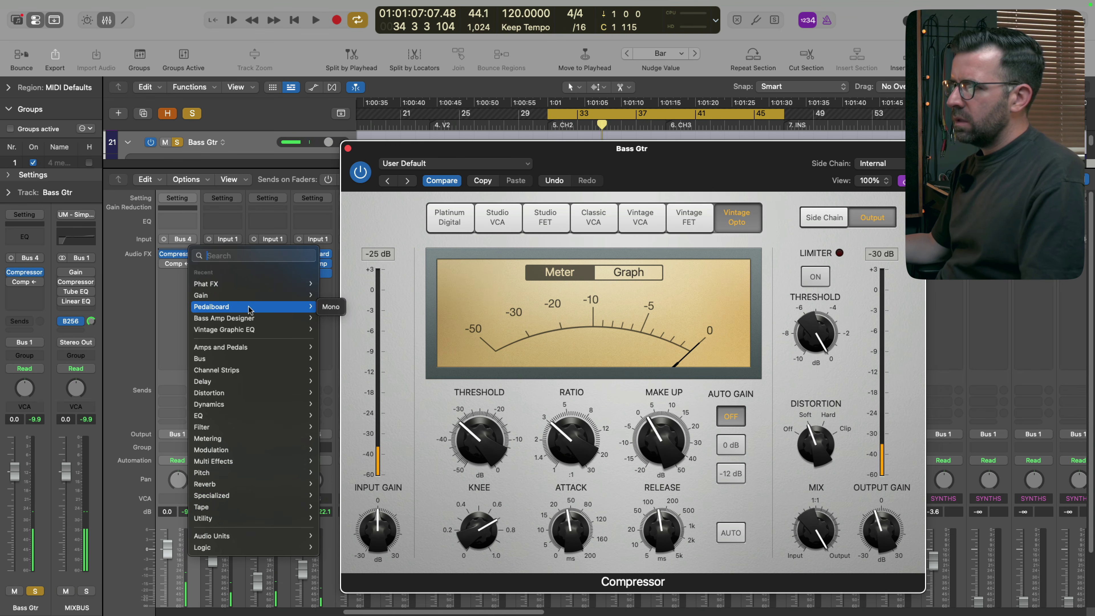
{"action": "type", "text": "compress"}
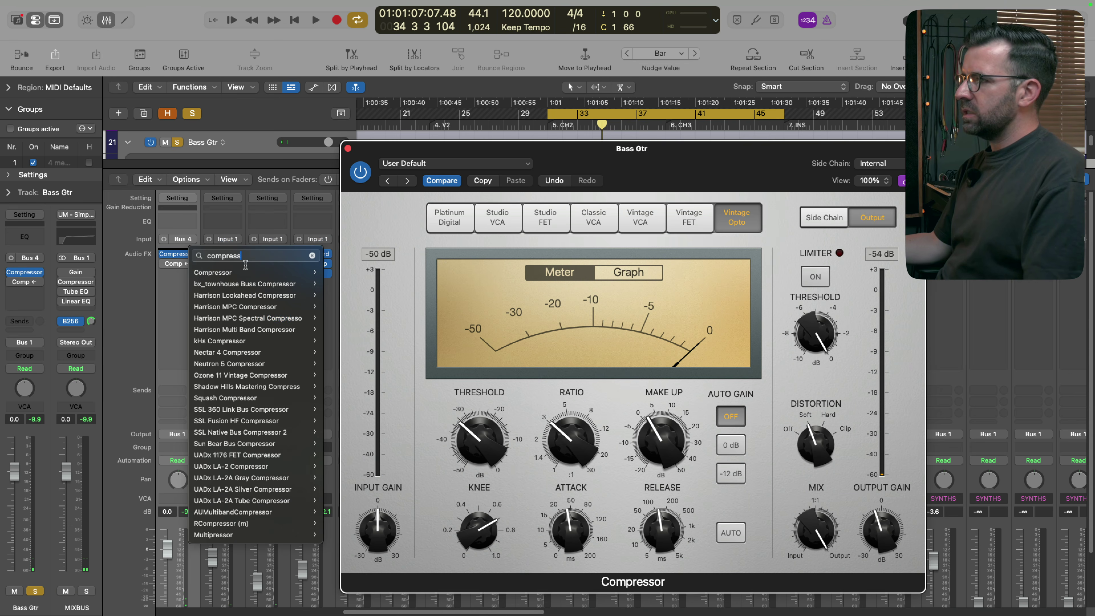
{"action": "left_click", "coordinate": [245, 275]}
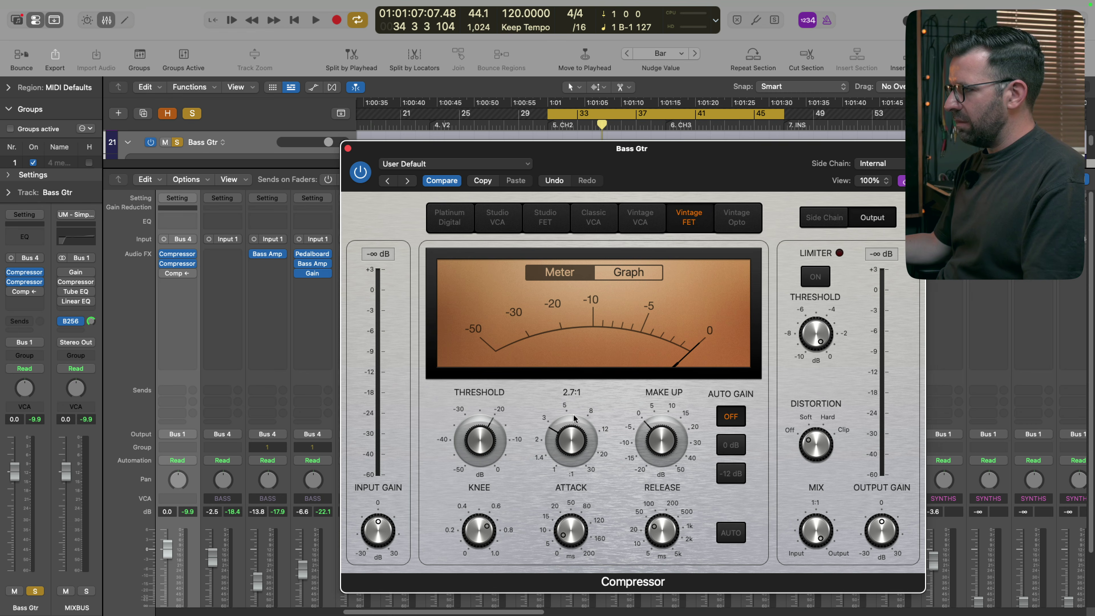
{"action": "key", "text": "space"}
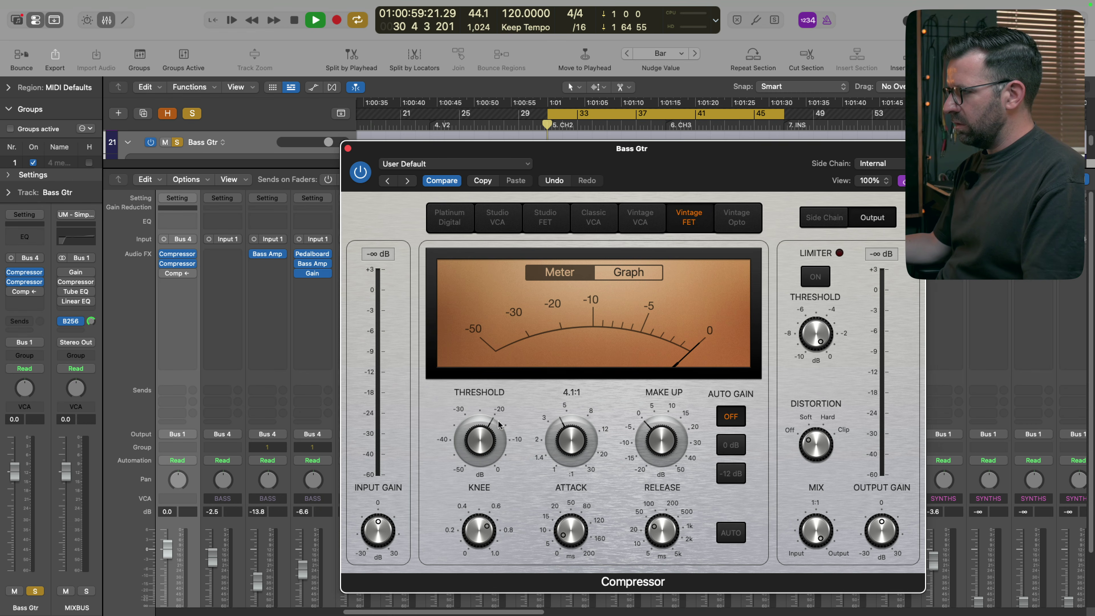
{"action": "mouse_move", "coordinate": [484, 444]}
{"action": "left_mouse_down"}
{"action": "mouse_move", "coordinate": [478, 465]}
{"action": "mouse_move", "coordinate": [477, 452]}
{"action": "left_mouse_up"}
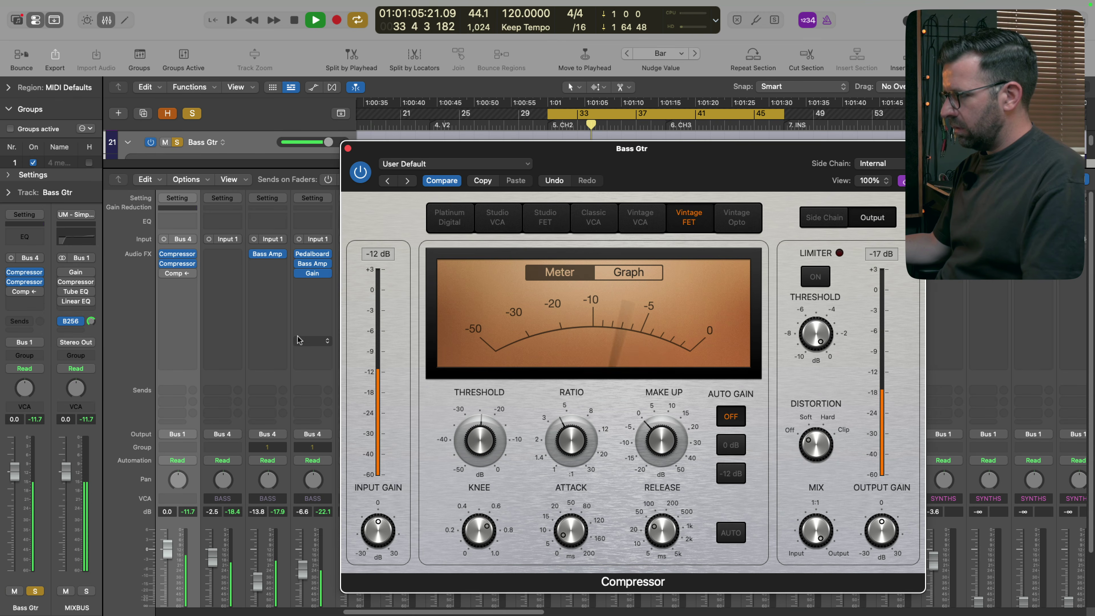
{"action": "key", "text": "space"}
{"action": "key", "text": "space"}
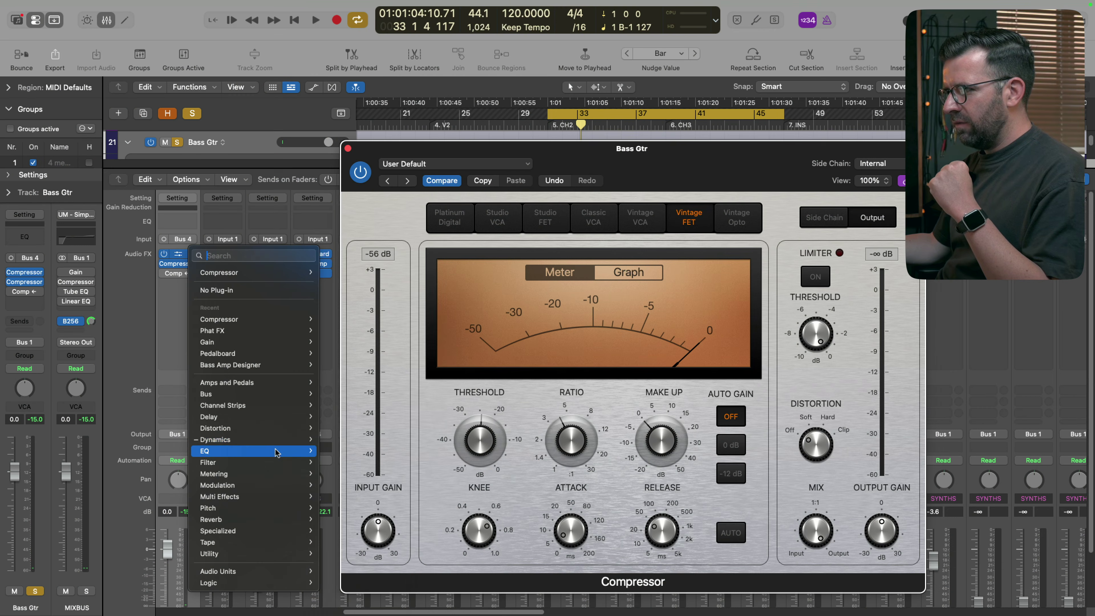
Step: Replace the added Bass Gtr compressor with Overdrive at 18.50 dB drive, -8.0 dB output and 20000 Hz tone, and remove it after listening
{"action": "mouse_move", "coordinate": [278, 445]}
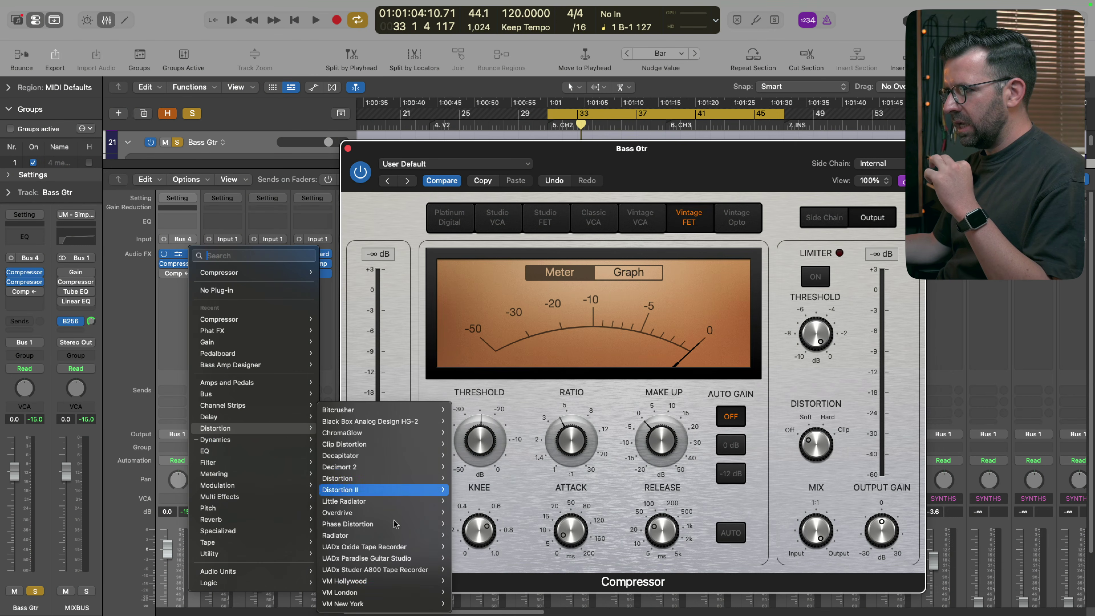
{"action": "left_click", "coordinate": [388, 513]}
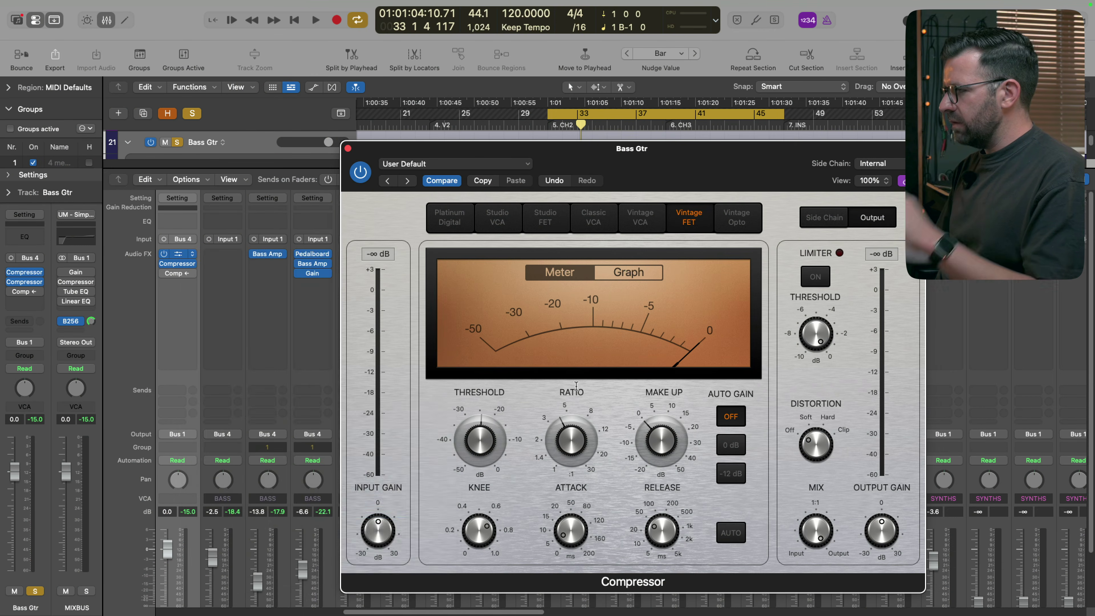
{"action": "key", "text": "space"}
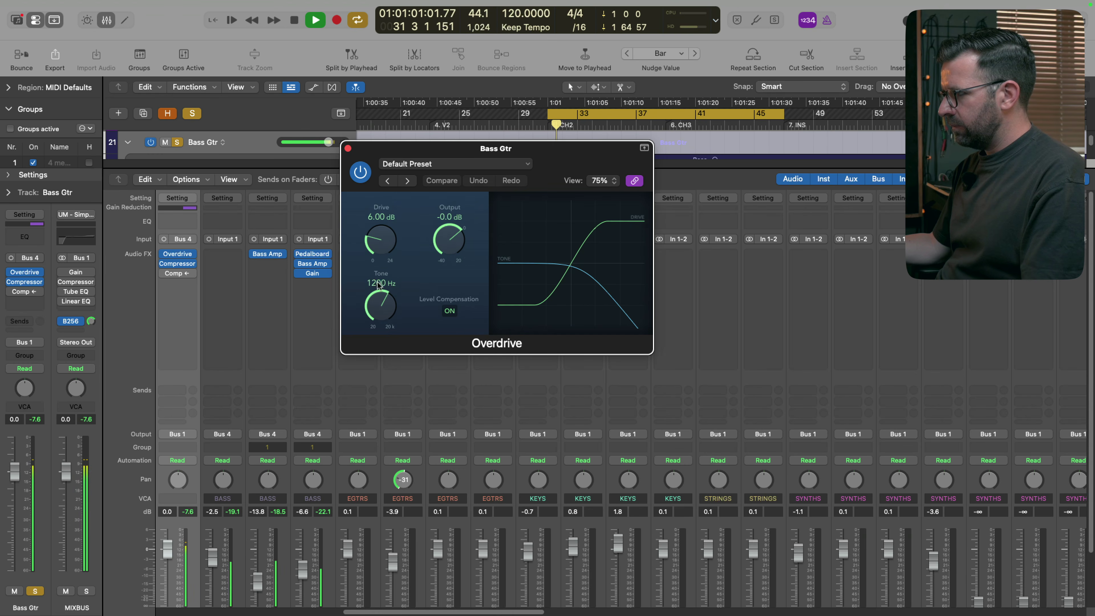
{"action": "left_click_drag", "start_coordinate": [383, 310], "coordinate": [424, 236]}
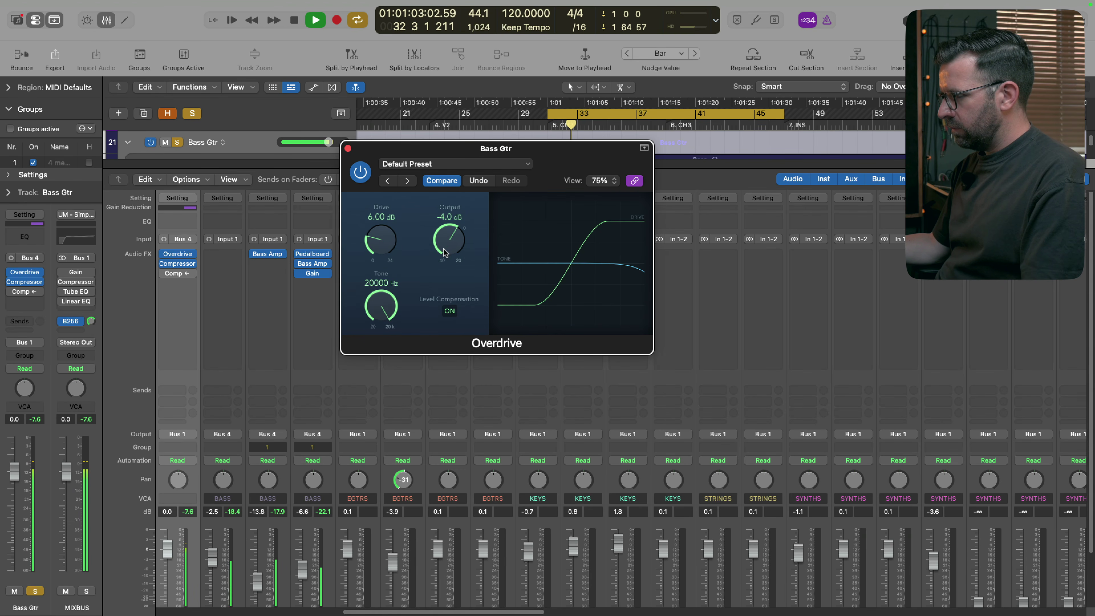
{"action": "left_click_drag", "start_coordinate": [373, 238], "coordinate": [370, 226]}
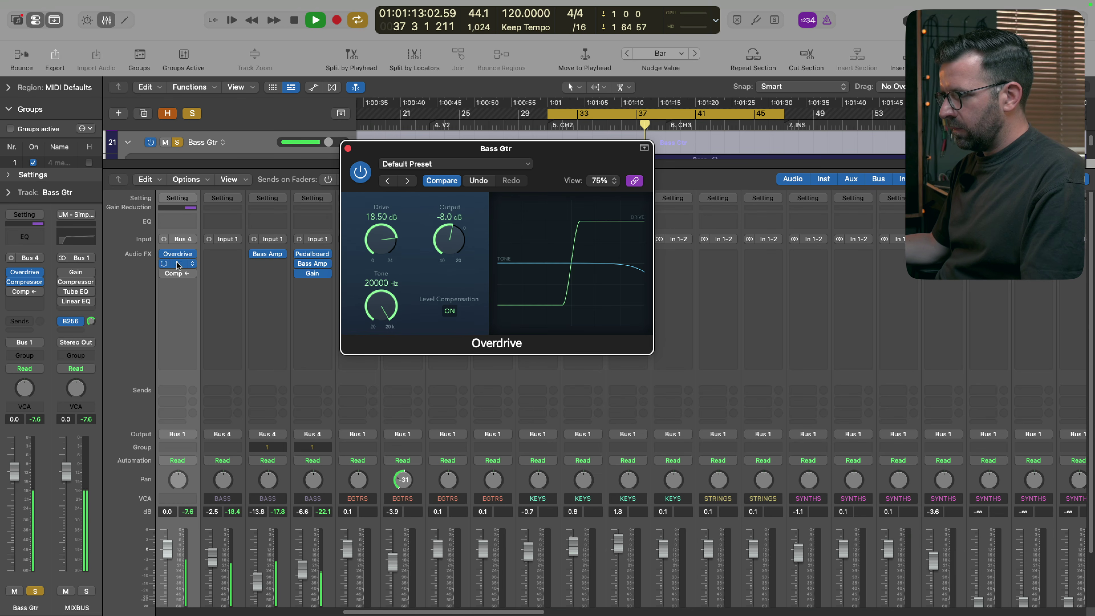
{"action": "left_click", "coordinate": [347, 147]}
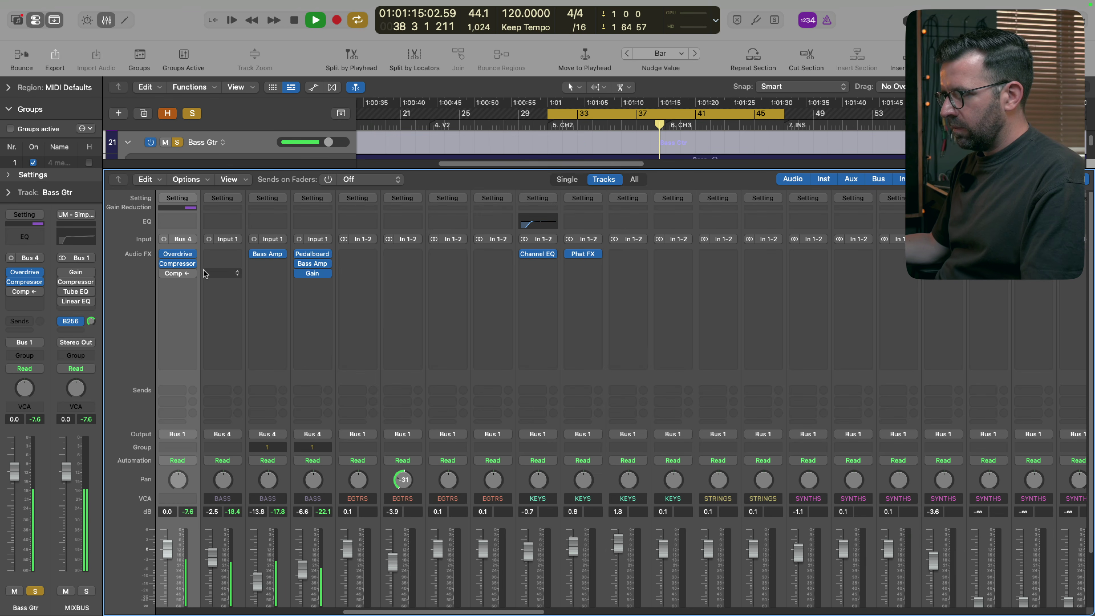
{"action": "left_click", "coordinate": [179, 255], "text": "alt+super"}
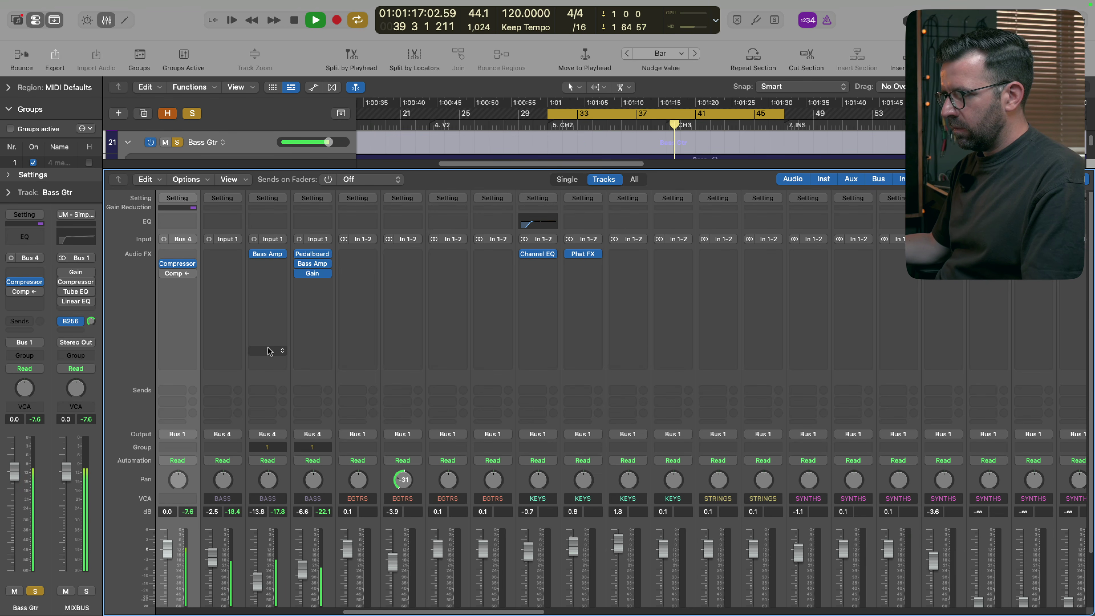
Step: Insert Overdrive on the Bass DI channel with 16.50 dB drive, -4.5 dB output and 20000 Hz tone
{"action": "scroll", "coordinate": [267, 353], "scroll_direction": "down", "scroll_amount": 5}
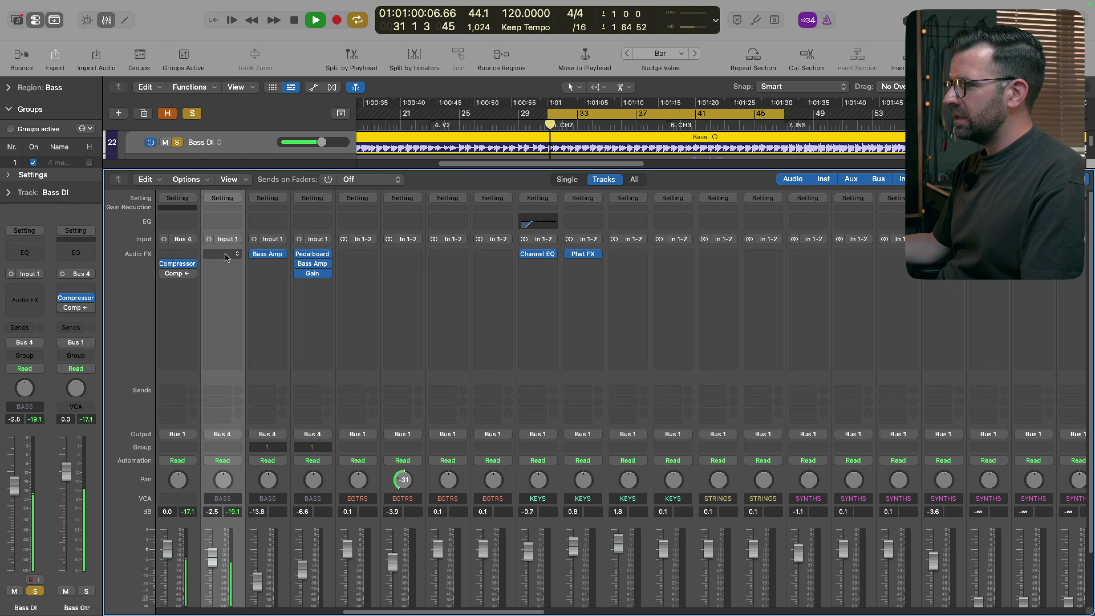
{"action": "left_click", "coordinate": [226, 253]}
{"action": "mouse_move", "coordinate": [266, 288]}
{"action": "left_click", "coordinate": [349, 289]}
{"action": "left_click_drag", "start_coordinate": [385, 312], "coordinate": [385, 219]}
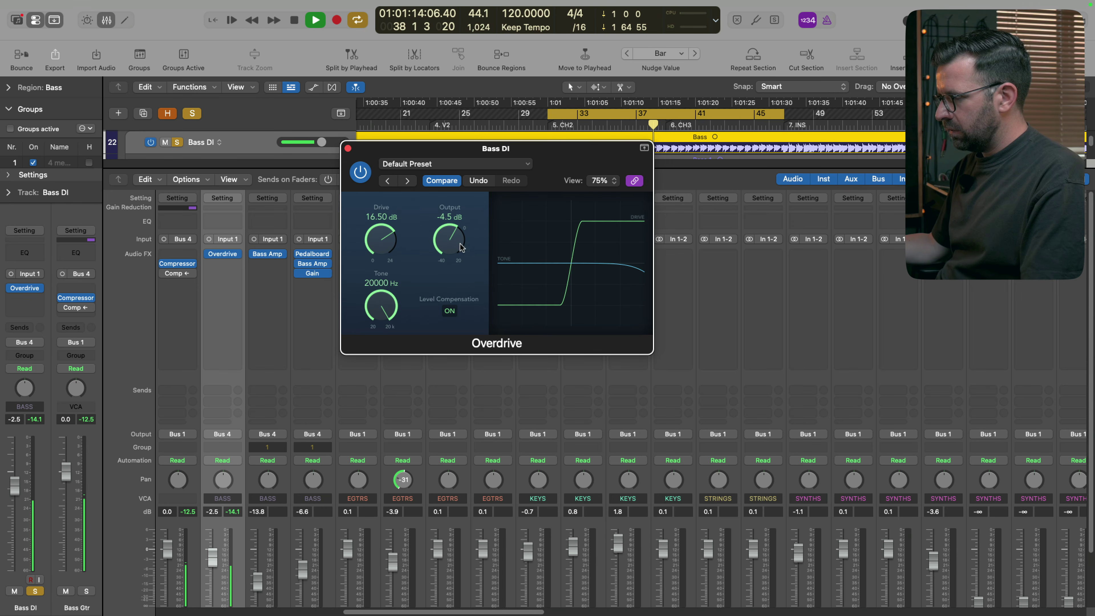
Step: Compare Bass DI's Overdrive with bypass, and set its drive to 12.25 dB and its output to -4.0 dB
{"action": "left_click", "coordinate": [360, 172]}
{"action": "left_click", "coordinate": [360, 172]}
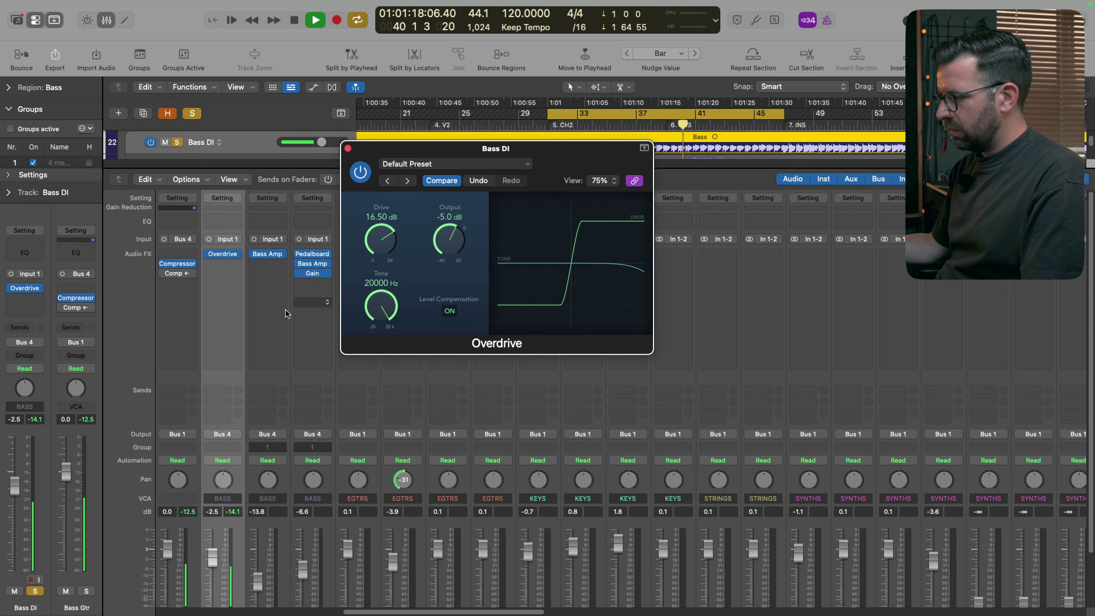
{"action": "left_click_drag", "start_coordinate": [393, 250], "coordinate": [392, 270]}
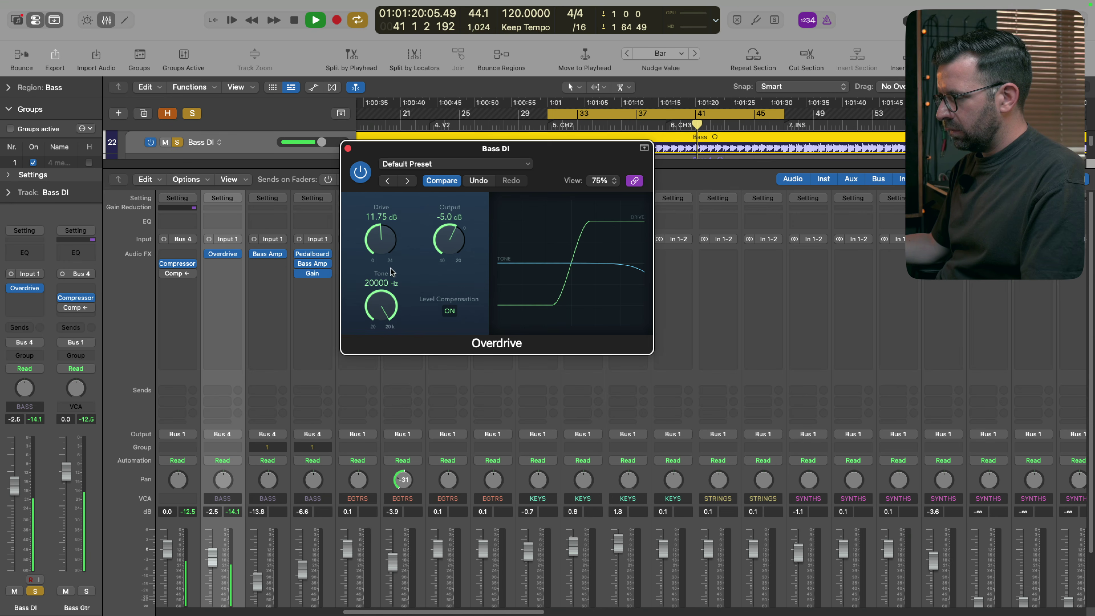
{"action": "left_click_drag", "start_coordinate": [452, 234], "coordinate": [390, 230]}
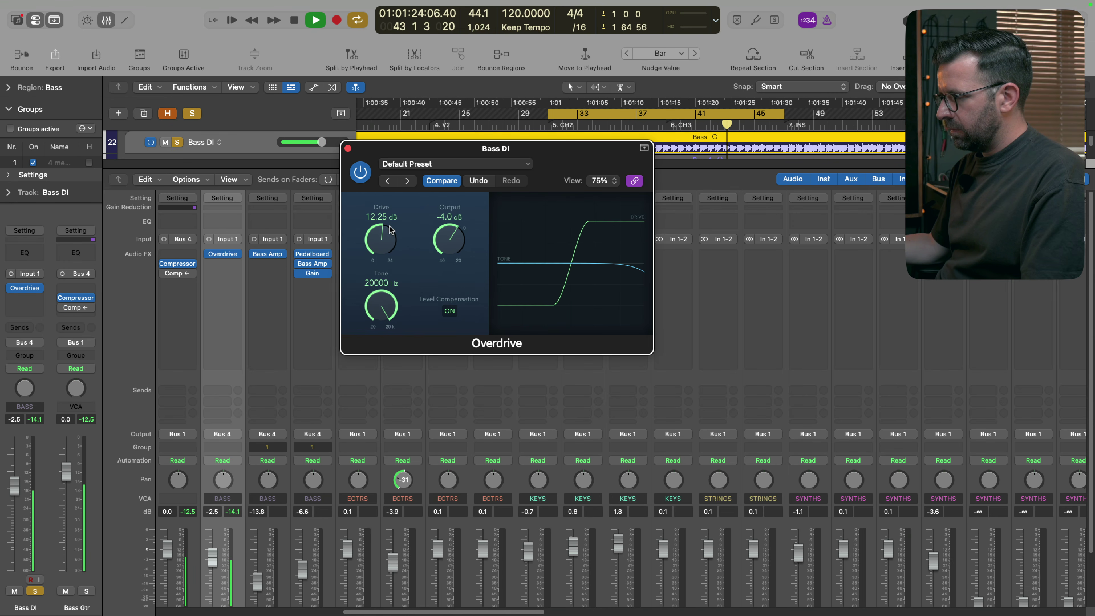
Step: Solo the first Bass Amp channel instead of Bass DI and open its Bass Amp Designer
{"action": "scroll", "coordinate": [301, 300], "scroll_direction": "down", "scroll_amount": 3}
{"action": "left_click", "coordinate": [278, 566]}
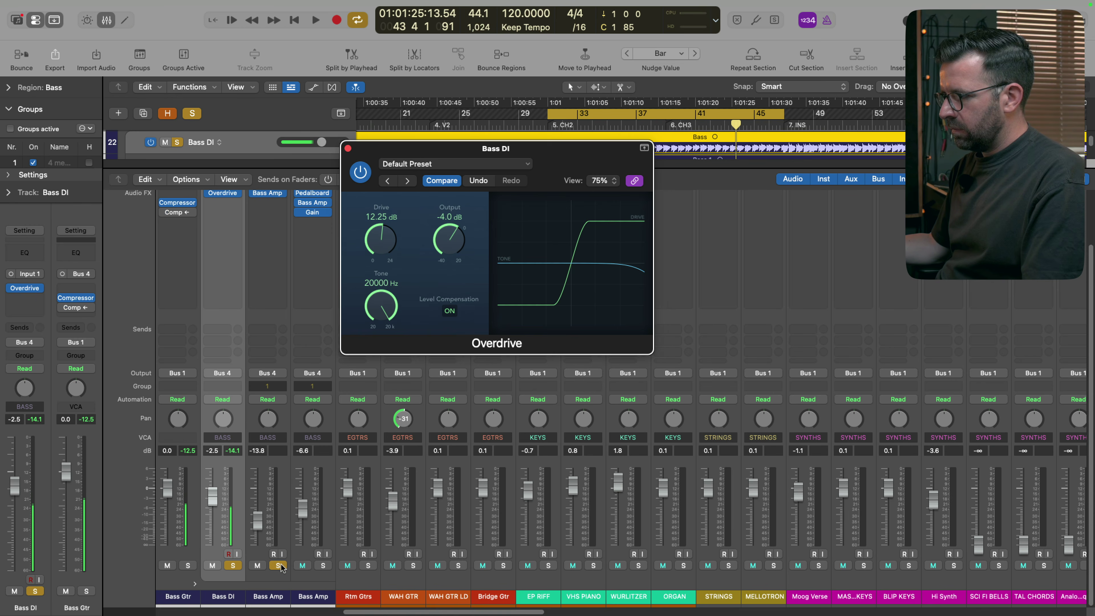
{"action": "left_click", "coordinate": [231, 565]}
{"action": "scroll", "coordinate": [257, 391], "scroll_direction": "up", "scroll_amount": 2}
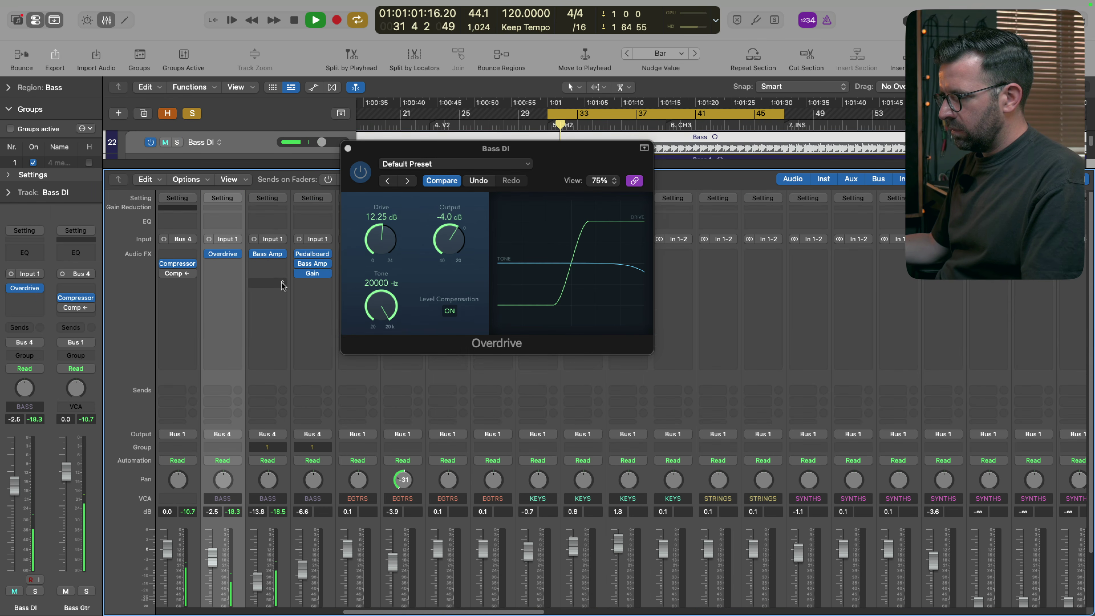
{"action": "left_click", "coordinate": [267, 254]}
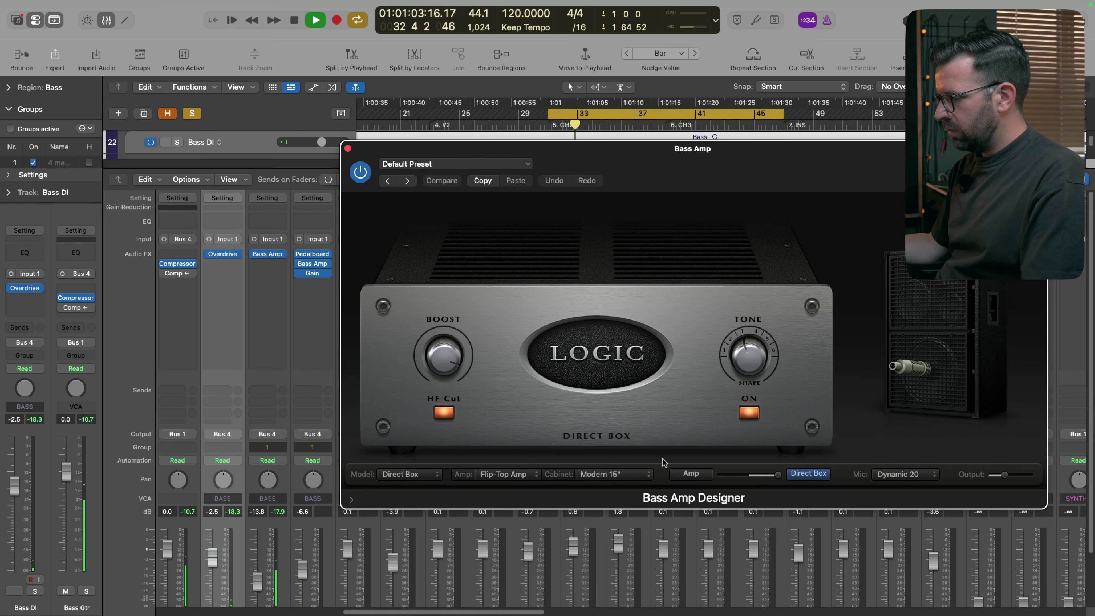
Step: Insert Enveloper after Bass Amp Designer on the first Bass Amp channel, with 17.5 ms attack time and -42% attack gain
{"action": "left_click", "coordinate": [261, 264]}
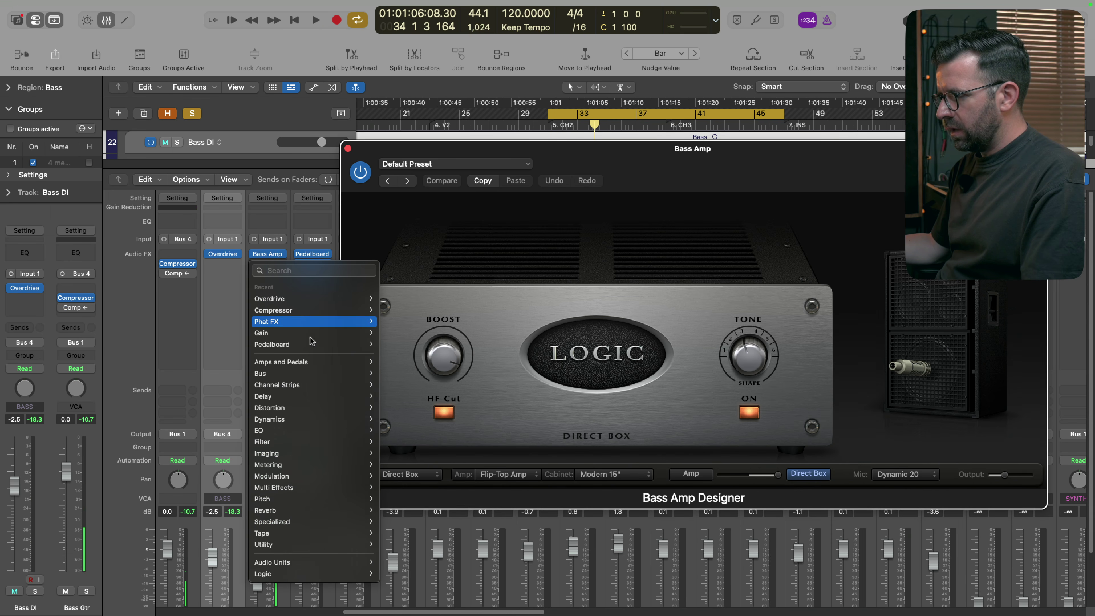
{"action": "mouse_move", "coordinate": [341, 413]}
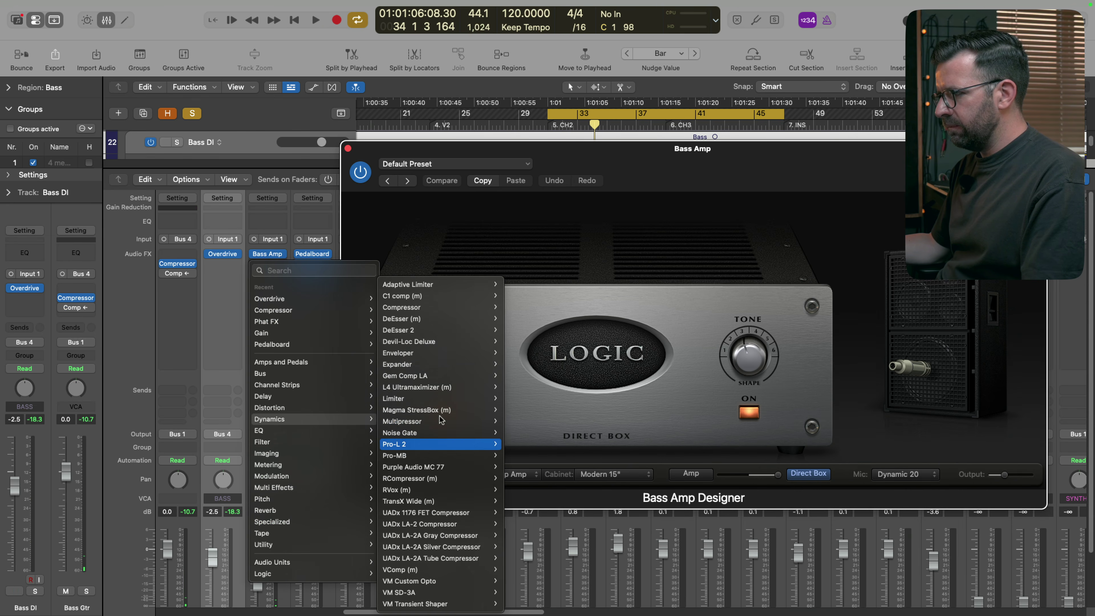
{"action": "left_click", "coordinate": [456, 352]}
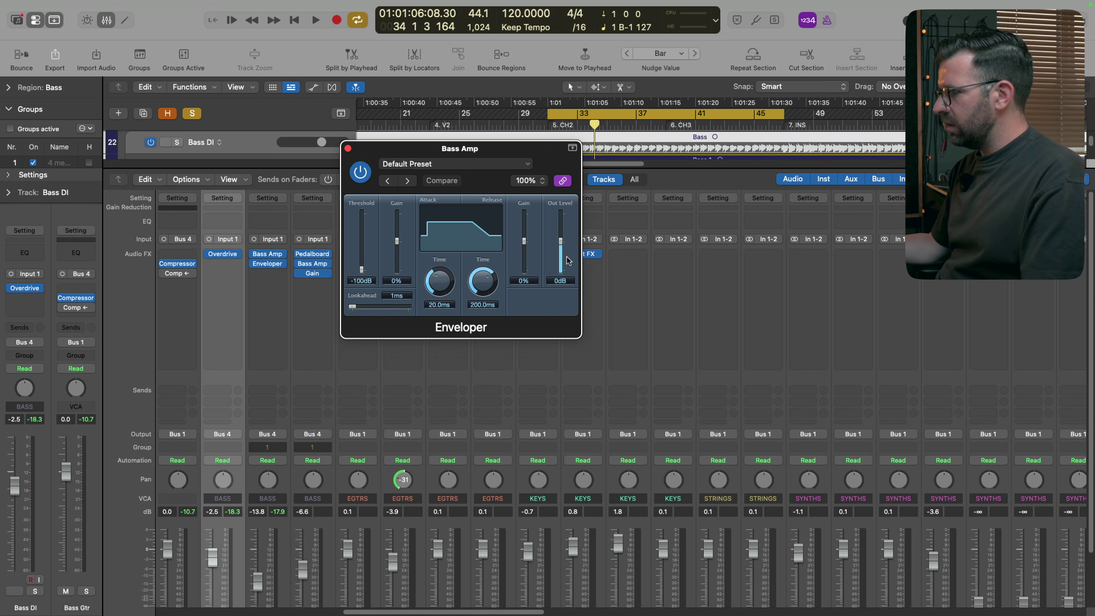
{"action": "key", "text": "space"}
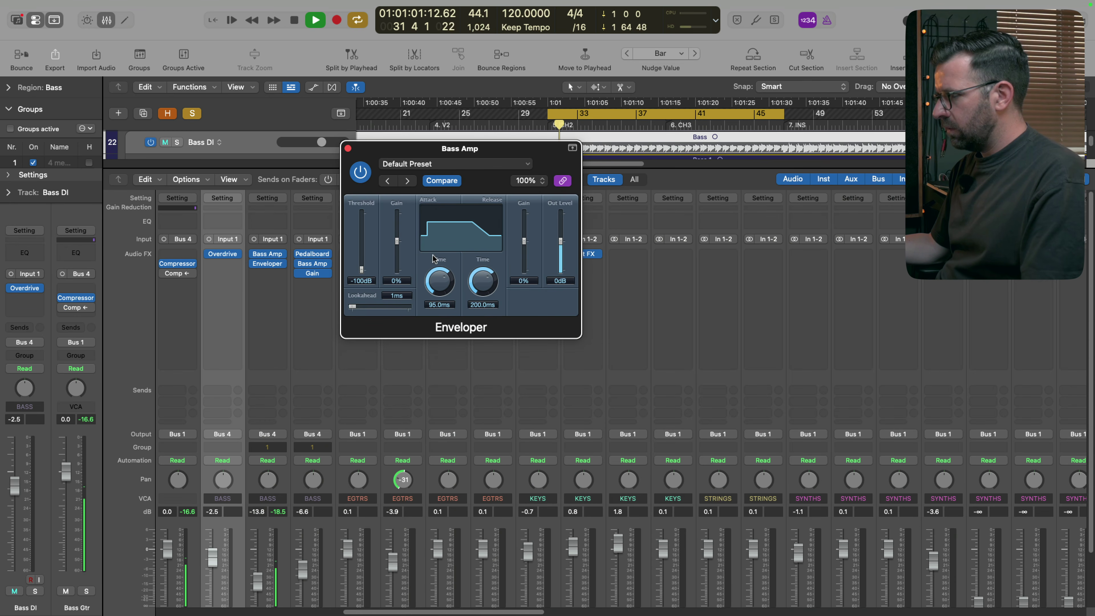
{"action": "left_click_drag", "start_coordinate": [397, 244], "coordinate": [393, 259]}
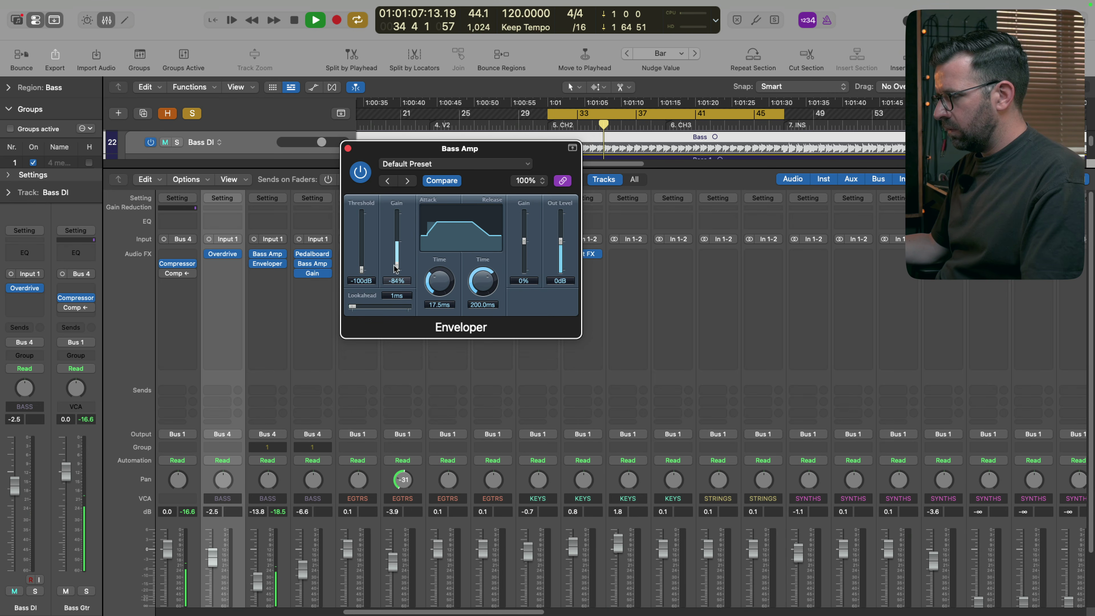
{"action": "left_click_drag", "start_coordinate": [398, 253], "coordinate": [397, 258]}
Step: Clear the first Bass Amp channel's solo and play the combined bass through the soloed Bass Gtr channel
{"action": "scroll", "coordinate": [233, 417], "scroll_direction": "down", "scroll_amount": 5}
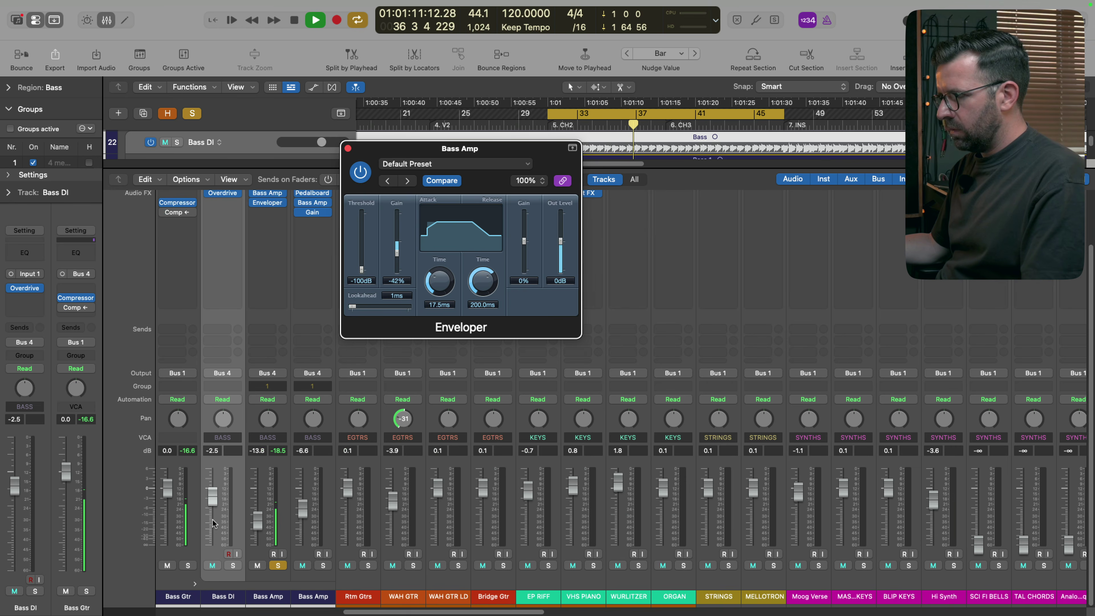
{"action": "left_click", "coordinate": [242, 574]}
{"action": "left_click", "coordinate": [277, 566]}
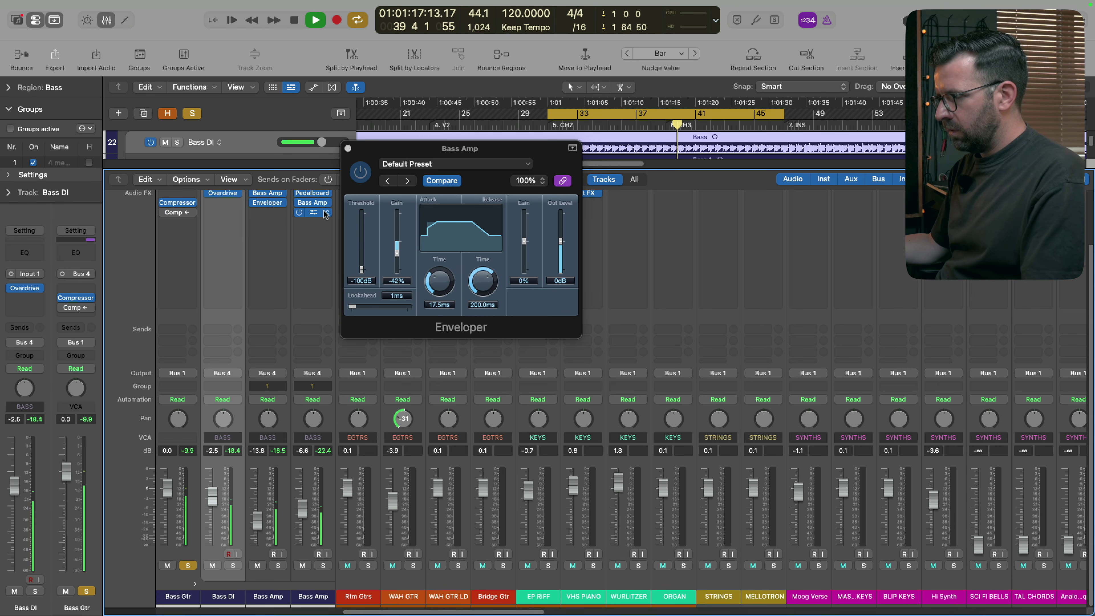
Step: Copy the Gain plug-in from the second Bass Amp channel to below Enveloper on the first, and remove that copy
{"action": "left_click_drag", "start_coordinate": [288, 215], "coordinate": [305, 216]}
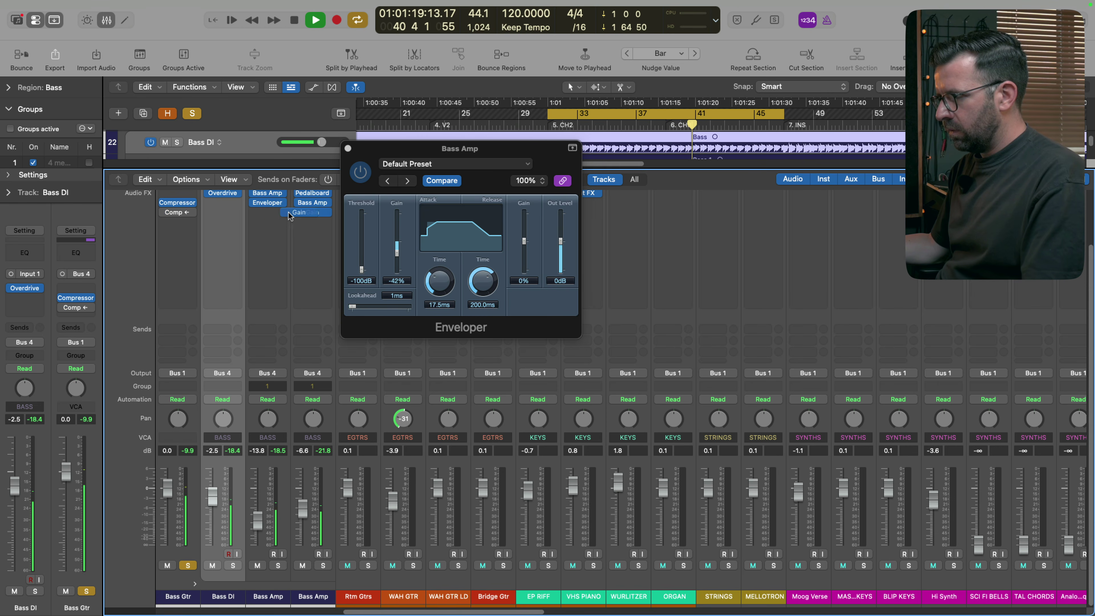
{"action": "mouse_move", "coordinate": [269, 215]}
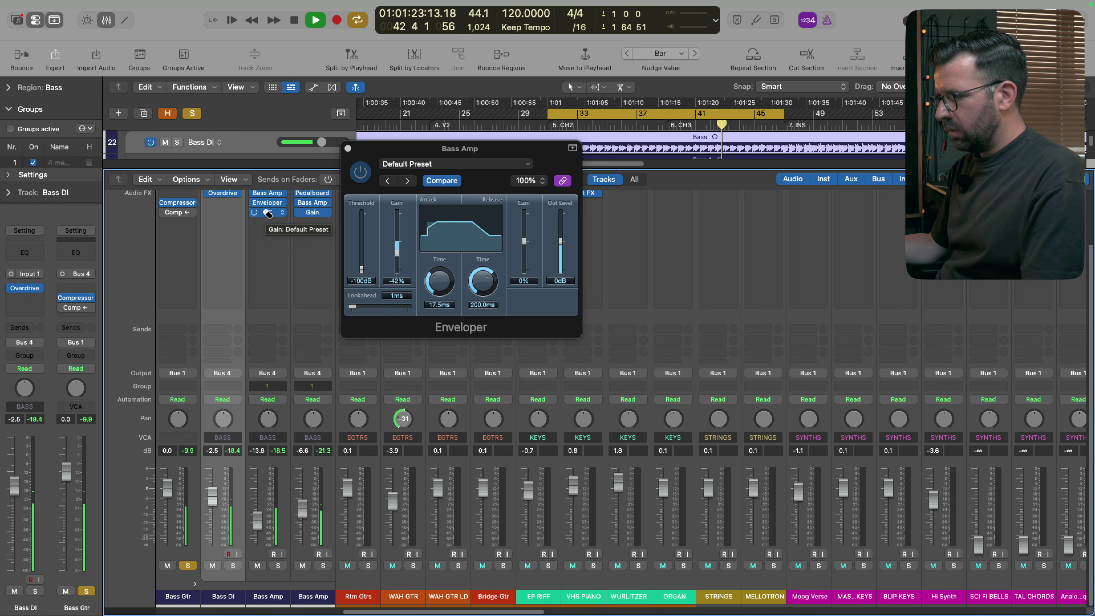
{"action": "left_click", "coordinate": [267, 213], "text": "alt+super"}
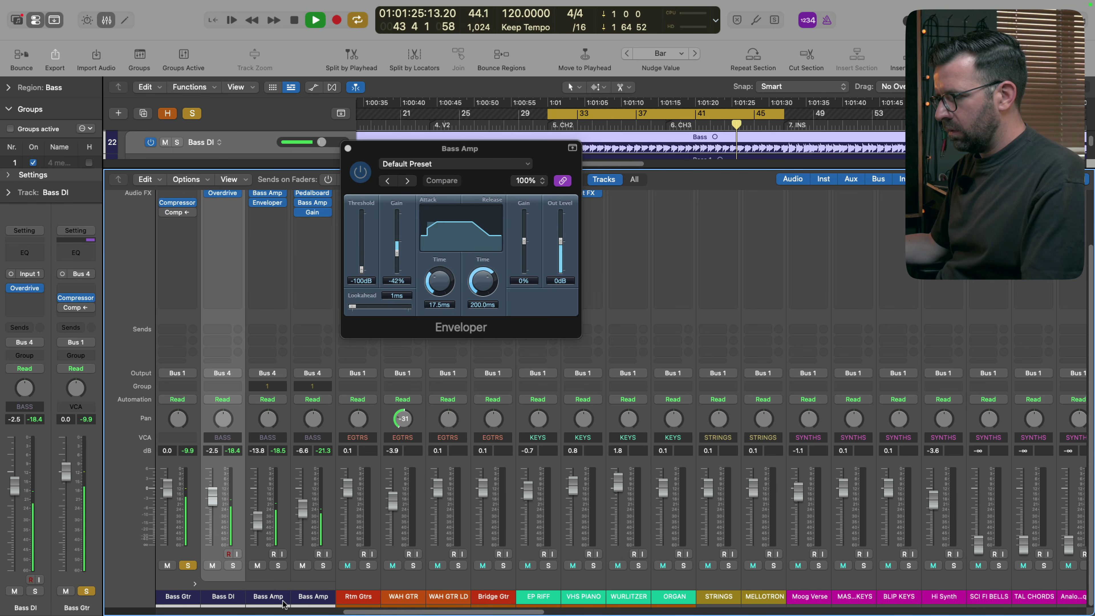
Step: Lower the second Bass Amp channel's fader to -14.0 dB
{"action": "left_click", "coordinate": [315, 587]}
{"action": "mouse_move", "coordinate": [302, 509]}
{"action": "left_mouse_down"}
{"action": "mouse_move", "coordinate": [303, 542]}
{"action": "mouse_move", "coordinate": [303, 521]}
{"action": "left_mouse_up"}
Step: In Bass Gtr's Vintage Opto compressor, readjust the attack and reduce the mix to 34.0%
{"action": "mouse_move", "coordinate": [566, 544]}
{"action": "left_mouse_down"}
{"action": "mouse_move", "coordinate": [558, 600]}
{"action": "mouse_move", "coordinate": [556, 538]}
{"action": "left_mouse_up"}
{"action": "left_click_drag", "start_coordinate": [806, 530], "coordinate": [798, 592]}
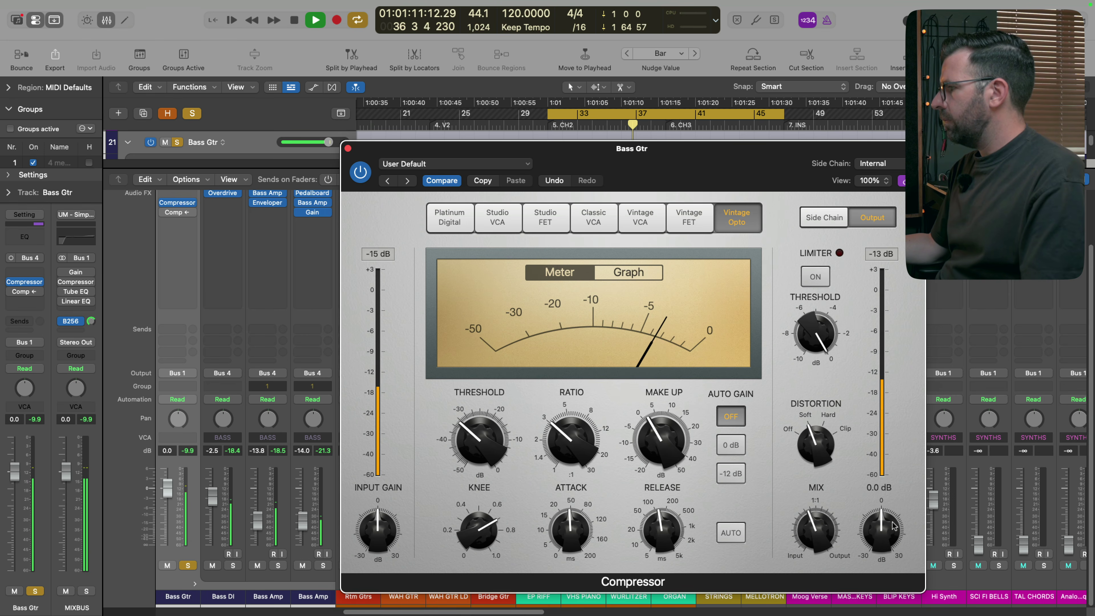
{"action": "left_click_drag", "start_coordinate": [813, 536], "coordinate": [812, 545]}
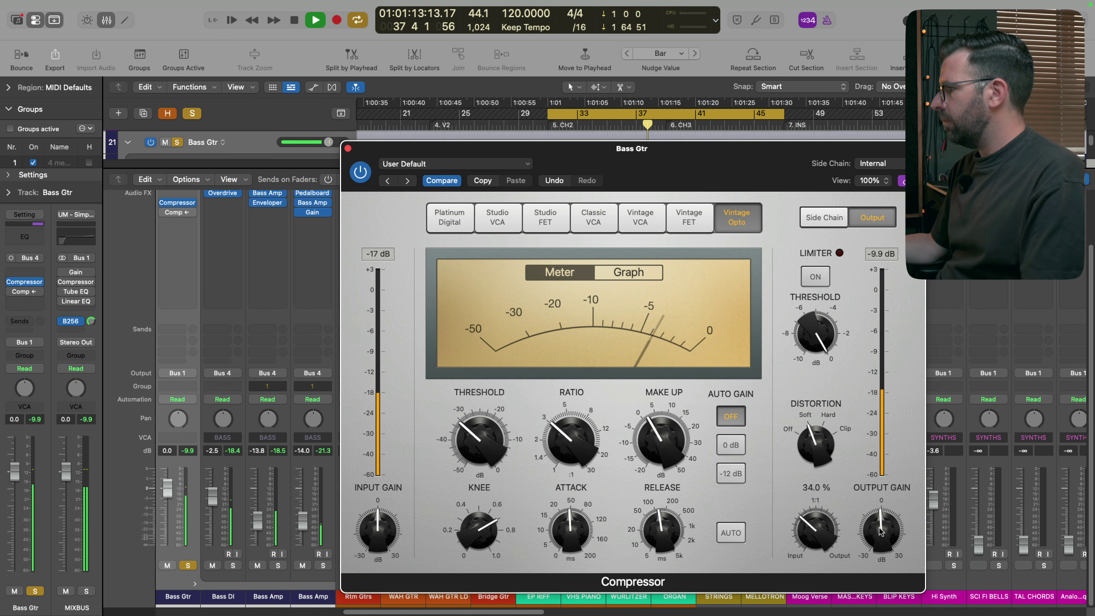
Step: Compare Bass Gtr's sound with its Vintage Opto compressor bypassed and active, and stop playback
{"action": "left_click", "coordinate": [362, 171]}
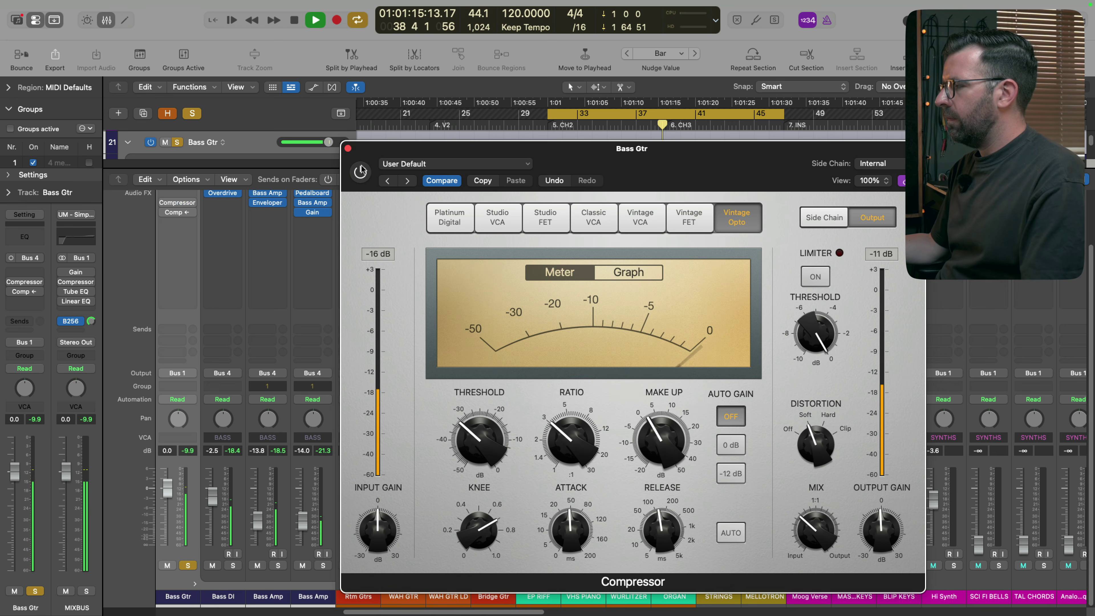
{"action": "left_click", "coordinate": [361, 171]}
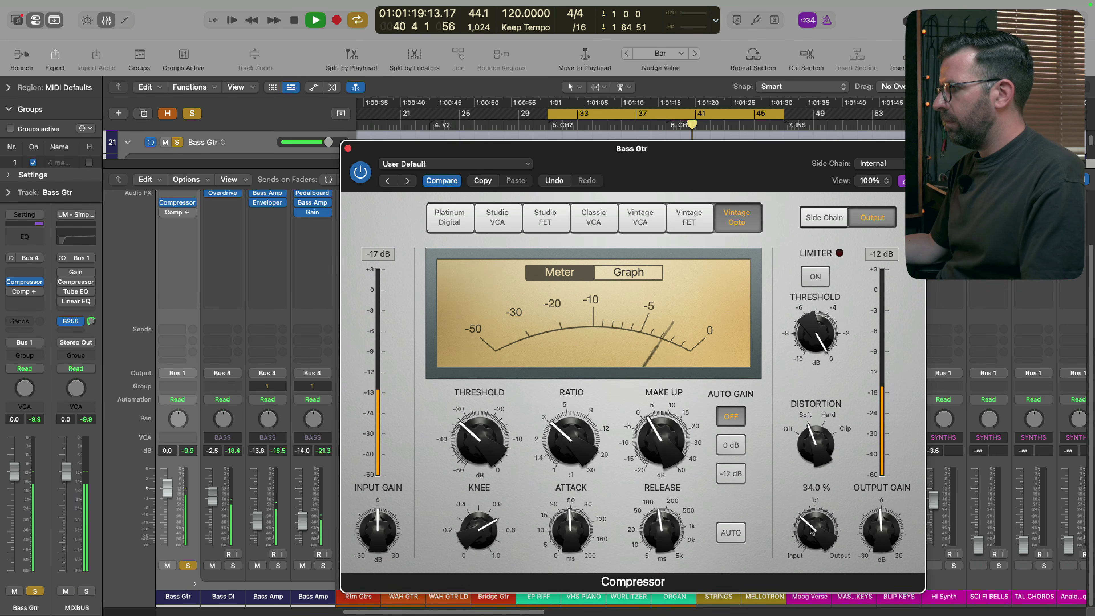
{"action": "key", "text": "space"}
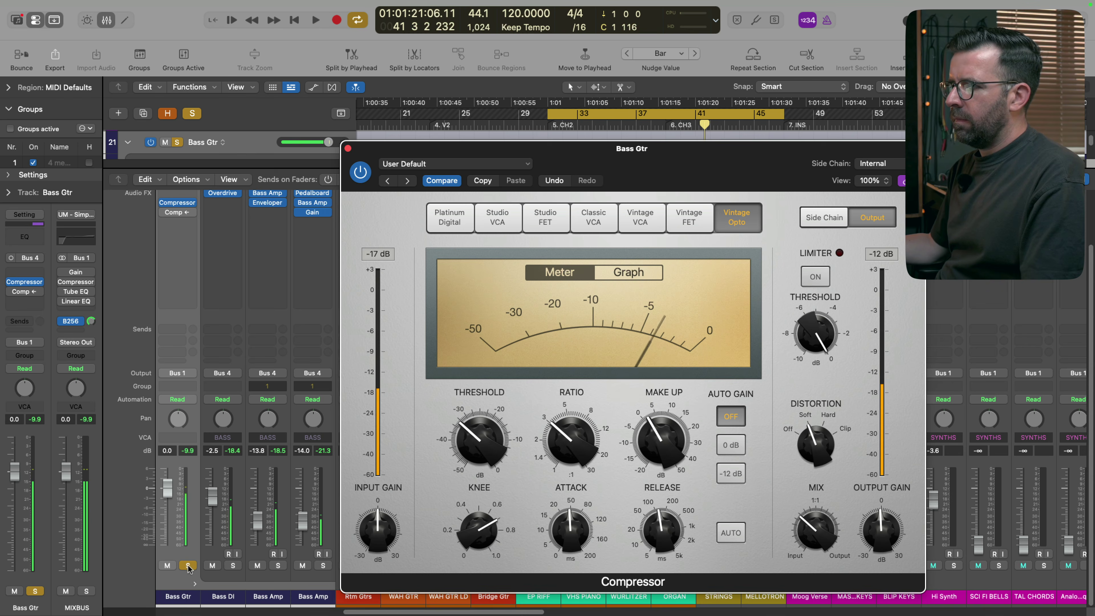
Step: Clear Bass Gtr's solo and, in the full mix, lower its fader to -0.6 dB and the second Bass Amp's to -15.0 dB
{"action": "left_click", "coordinate": [187, 566]}
{"action": "key", "text": "space"}
{"action": "left_click_drag", "start_coordinate": [168, 488], "coordinate": [169, 490]}
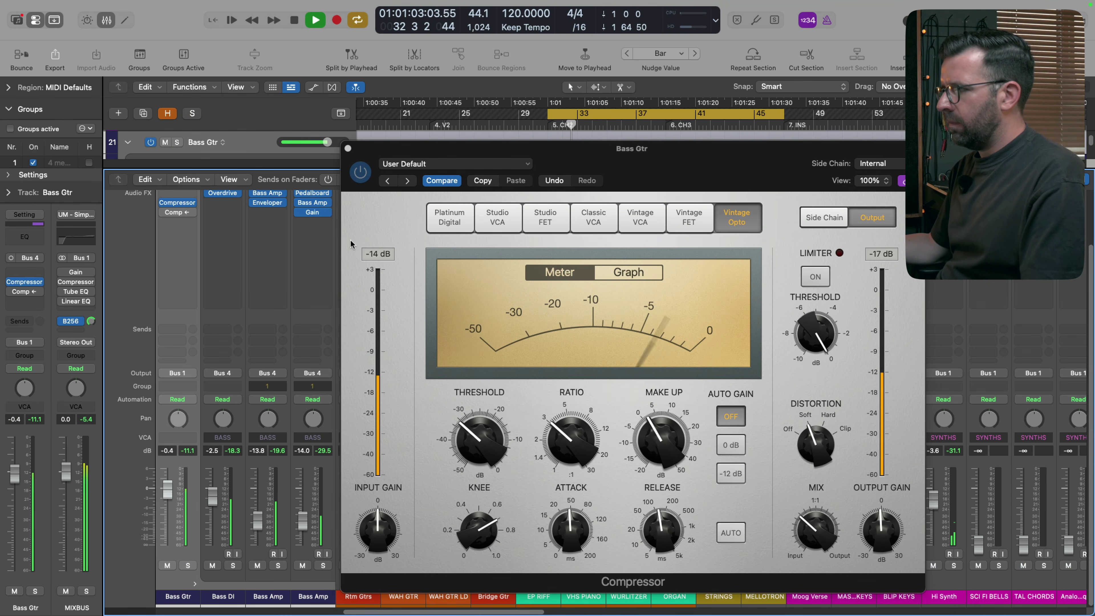
{"action": "left_click", "coordinate": [348, 148]}
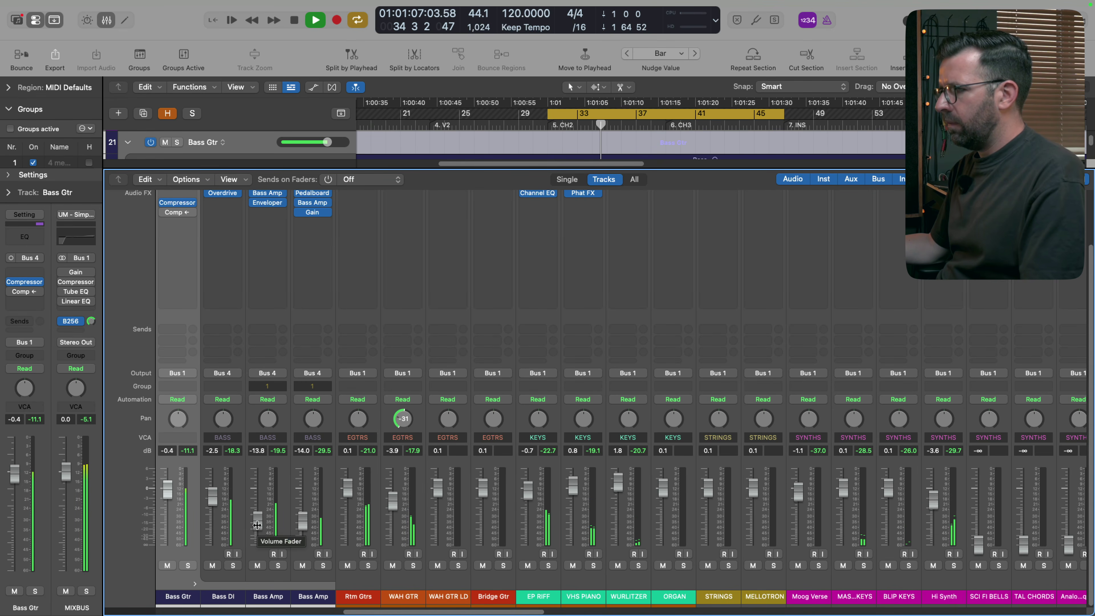
{"action": "left_click_drag", "start_coordinate": [166, 488], "coordinate": [166, 490]}
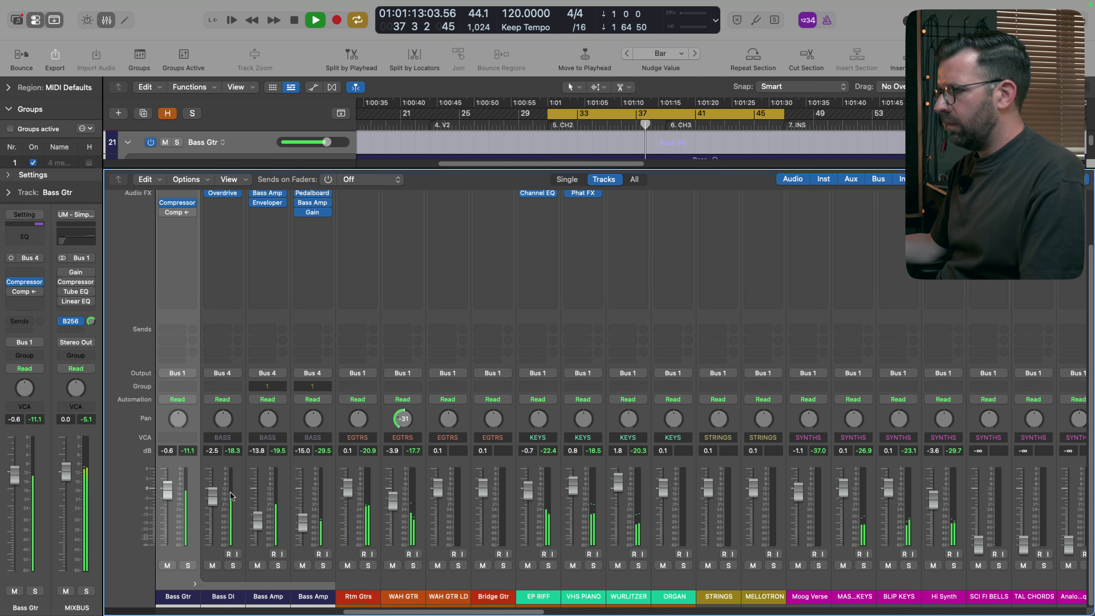
Step: Replace Bass Gtr's bypassed second insert with Channel EQ and cut the low shelf by 4.4 dB at 98 Hz
{"action": "scroll", "coordinate": [195, 381], "scroll_direction": "up", "scroll_amount": 3}
{"action": "left_click_drag", "start_coordinate": [181, 264], "coordinate": [188, 254]}
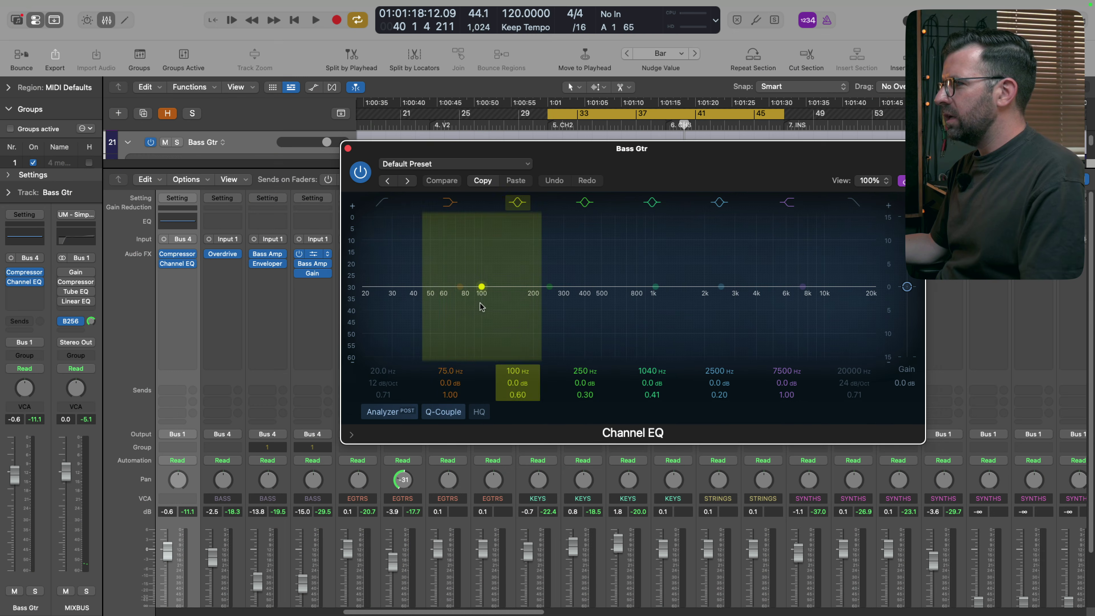
{"action": "left_click_drag", "start_coordinate": [460, 298], "coordinate": [477, 315]}
{"action": "key", "text": "space"}
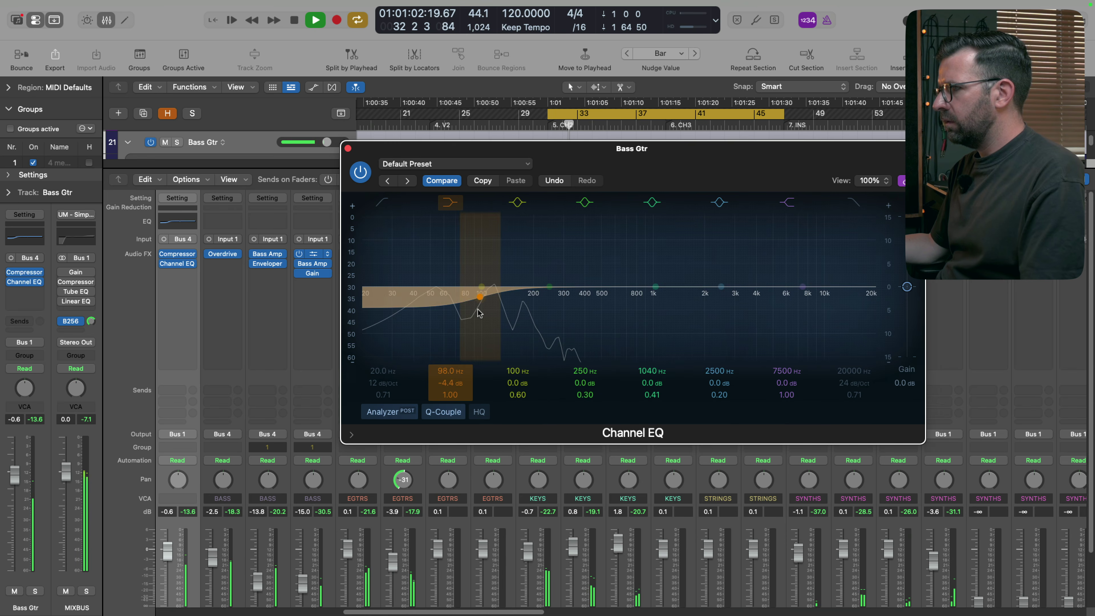
{"action": "key", "text": "space"}
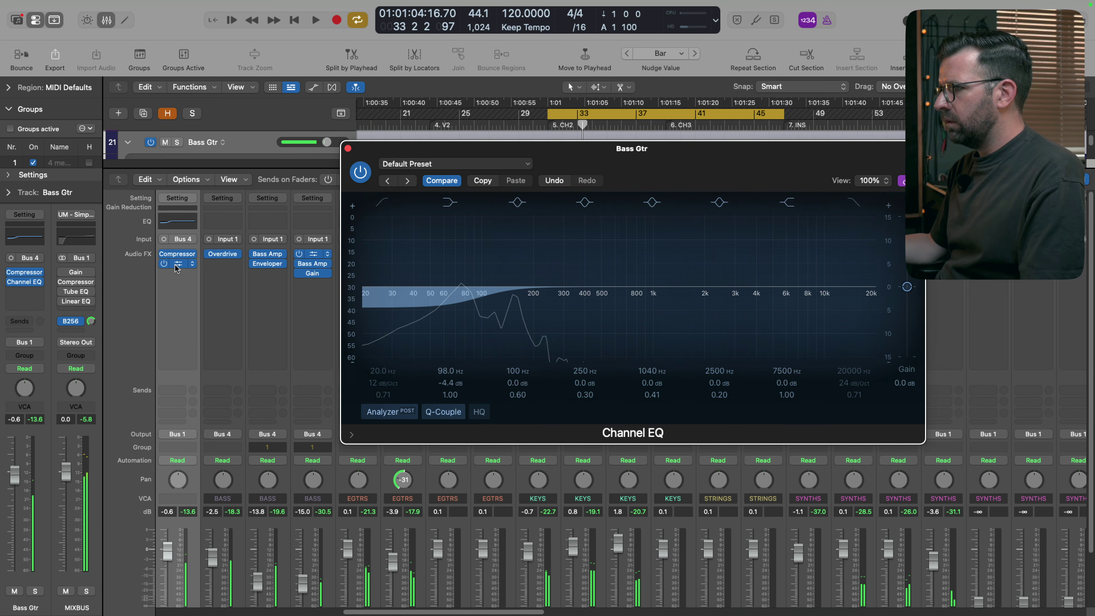
Step: Move Bass Gtr's Channel EQ ahead of its Compressor and play the passage with the EQ open
{"action": "left_click_drag", "start_coordinate": [176, 263], "coordinate": [175, 251]}
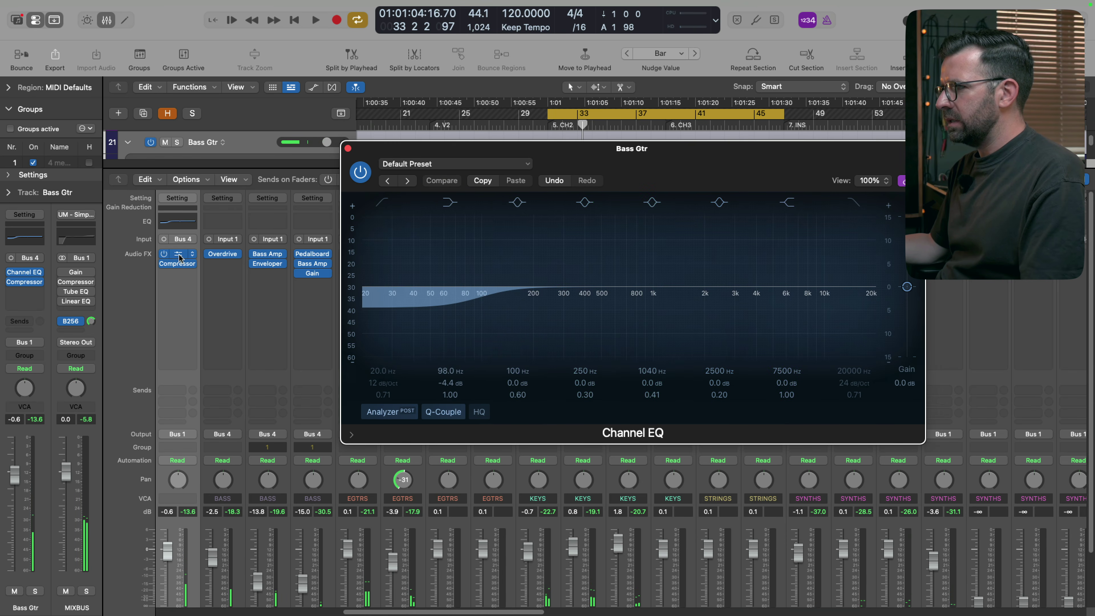
{"action": "left_click", "coordinate": [178, 255]}
{"action": "left_click", "coordinate": [177, 253]}
{"action": "key", "text": "space"}
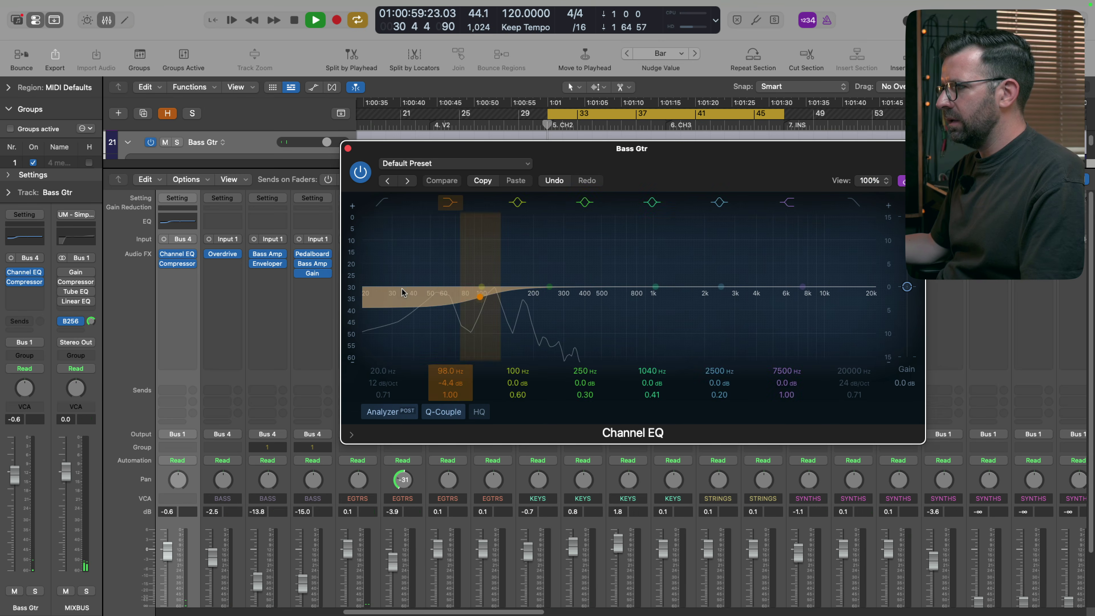
Step: Solo Bass Gtr, compare it with the Channel EQ bypassed and active, clear the solo and close the EQ
{"action": "key", "text": "s"}
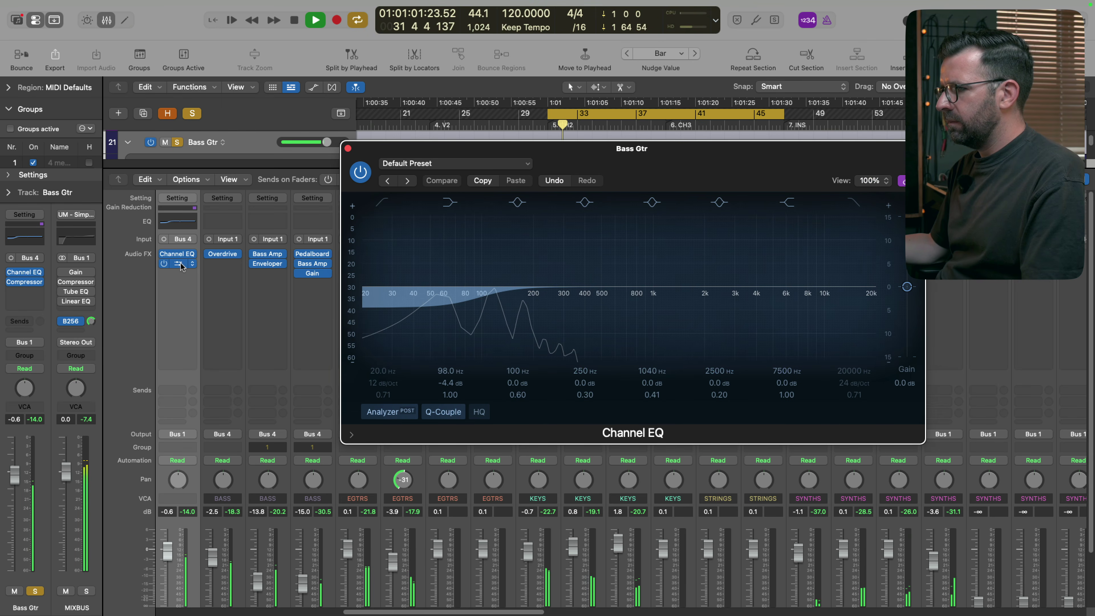
{"action": "left_click", "coordinate": [164, 254]}
{"action": "left_click", "coordinate": [360, 172]}
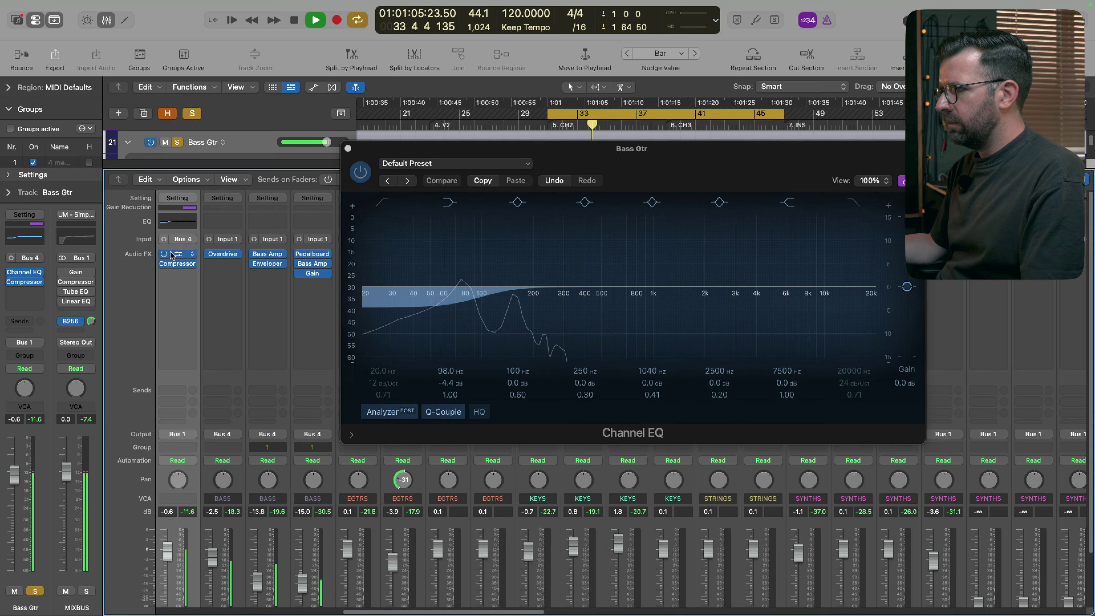
{"action": "key", "text": "s"}
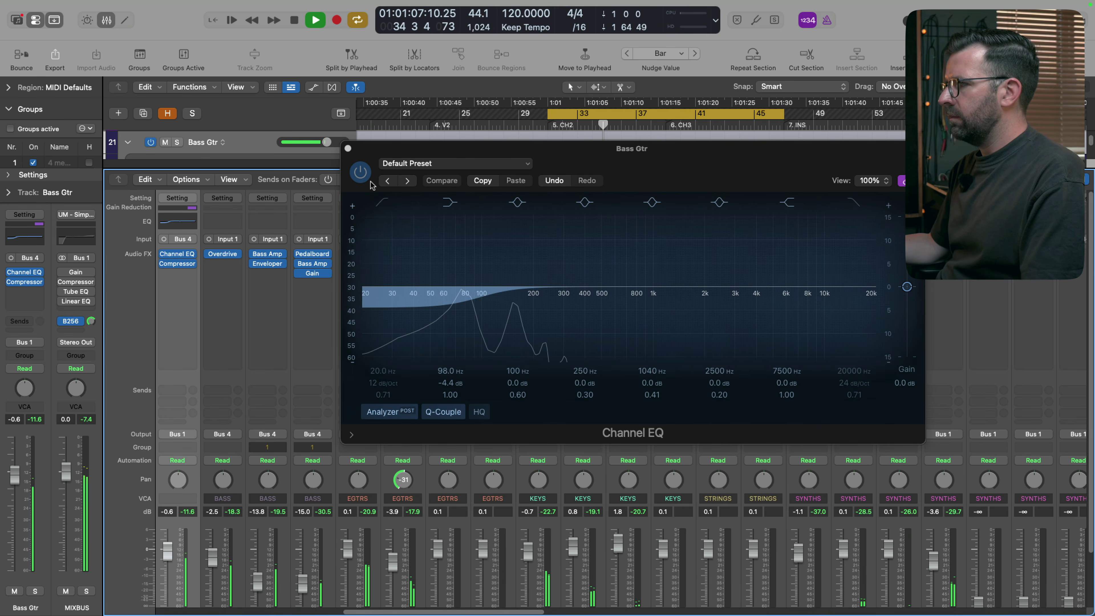
{"action": "left_click", "coordinate": [348, 148]}
Step: Raise the Sub Kick channel's fader to -14.6 dB during full-mix playback
{"action": "scroll", "coordinate": [500, 407], "scroll_direction": "down", "scroll_amount": 5}
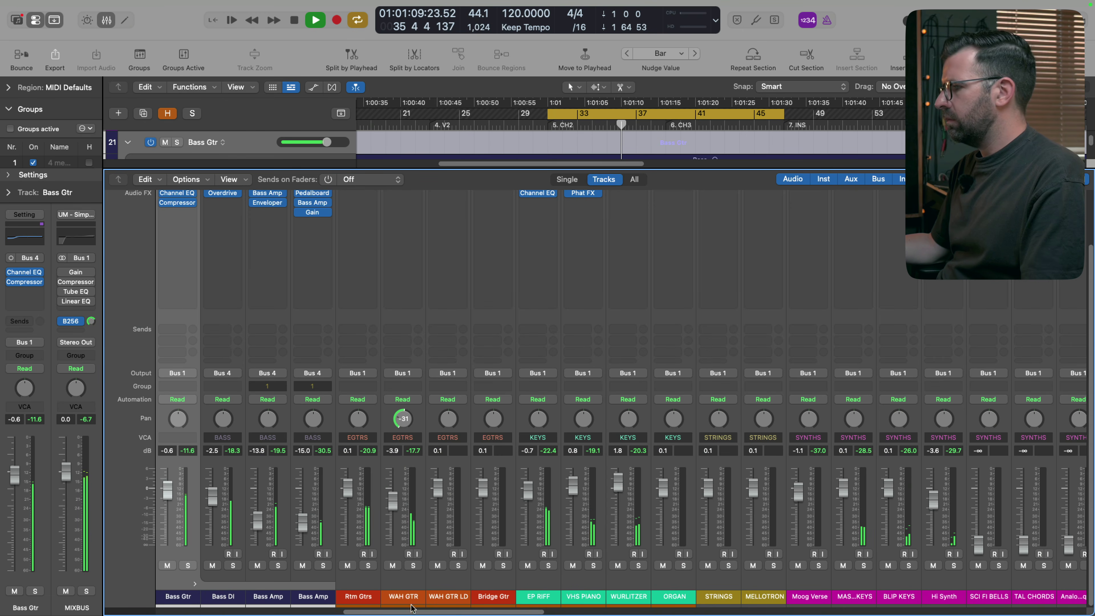
{"action": "left_click", "coordinate": [373, 597]}
{"action": "scroll", "coordinate": [424, 401], "scroll_direction": "left", "scroll_amount": 10}
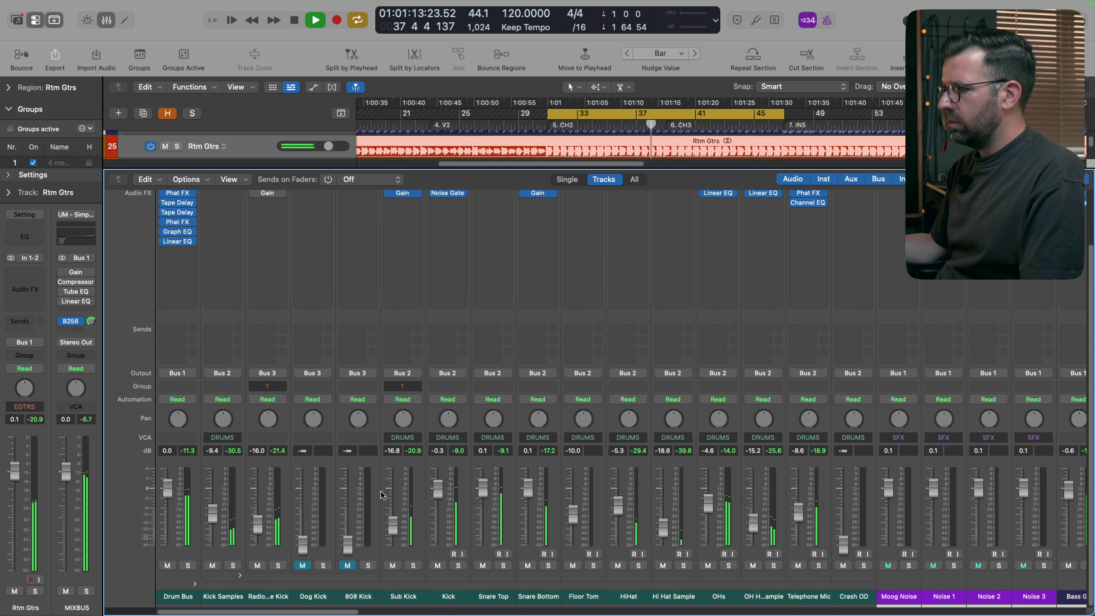
{"action": "key", "text": "space"}
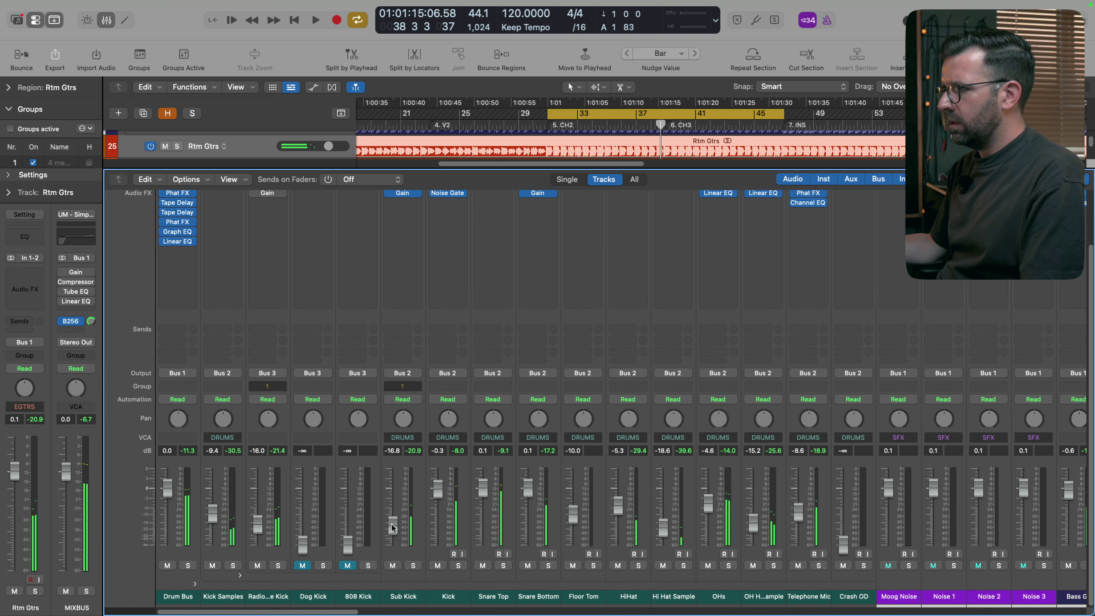
{"action": "key", "text": "space"}
{"action": "mouse_move", "coordinate": [393, 523]}
{"action": "left_mouse_down"}
{"action": "mouse_move", "coordinate": [391, 496]}
{"action": "mouse_move", "coordinate": [390, 524]}
{"action": "left_mouse_up"}
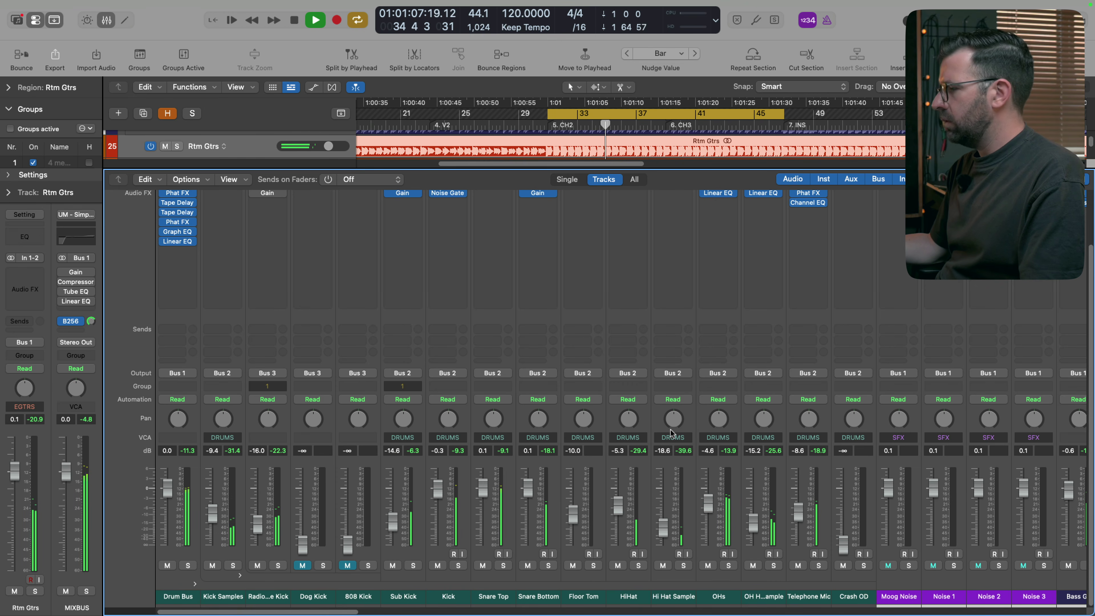
Step: Check Rtm Gtrs muted and unmuted in the mix and lower its fader to -0.4 dB
{"action": "scroll", "coordinate": [852, 378], "scroll_direction": "right", "scroll_amount": 10}
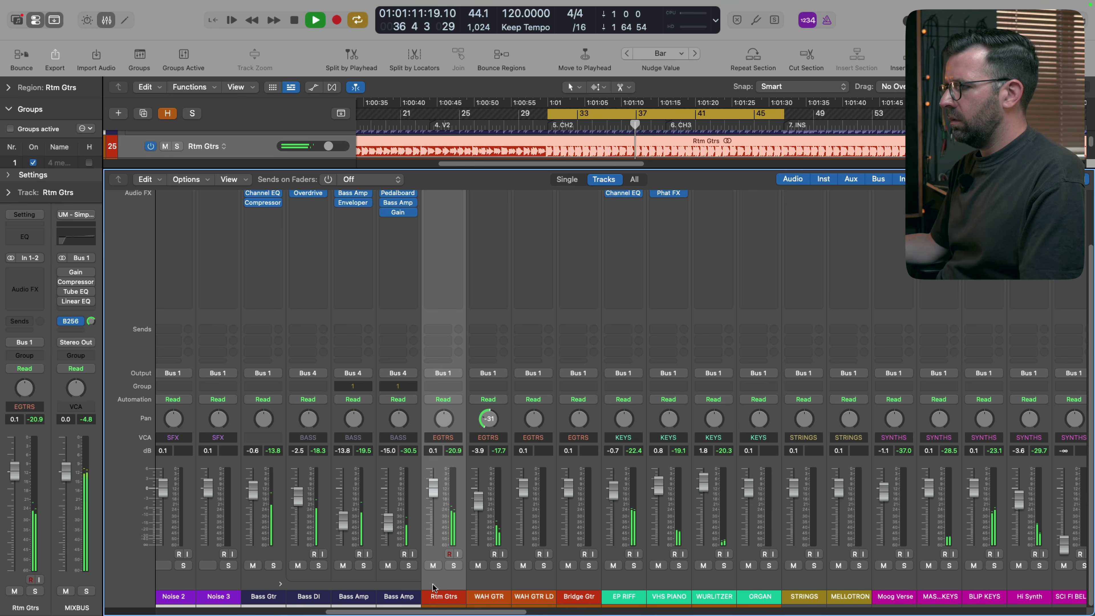
{"action": "left_click", "coordinate": [433, 566]}
{"action": "left_click", "coordinate": [434, 566]}
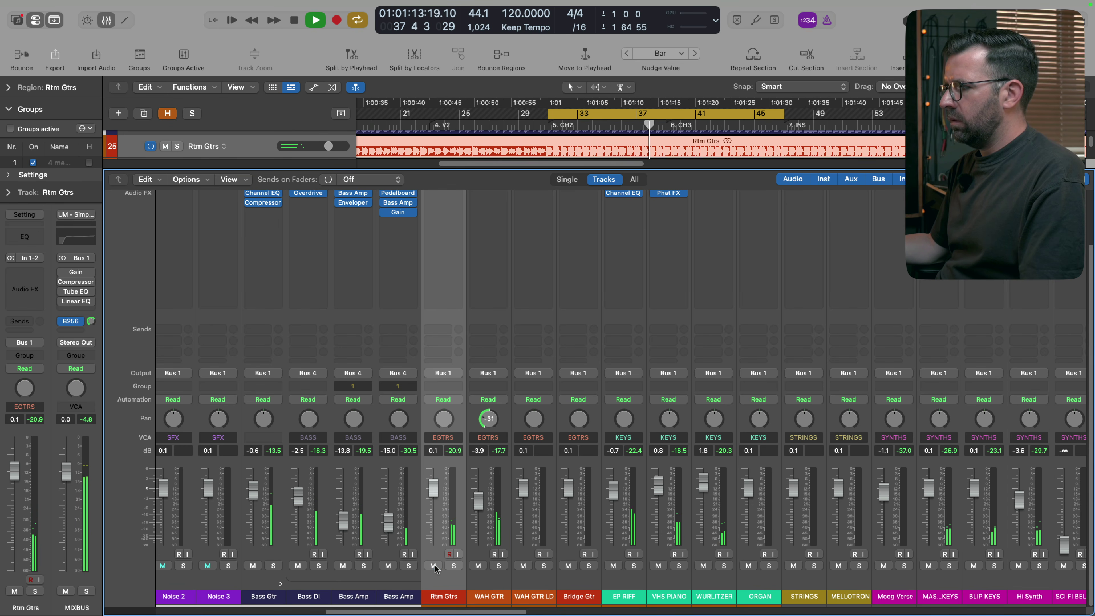
{"action": "left_click_drag", "start_coordinate": [435, 485], "coordinate": [437, 489]}
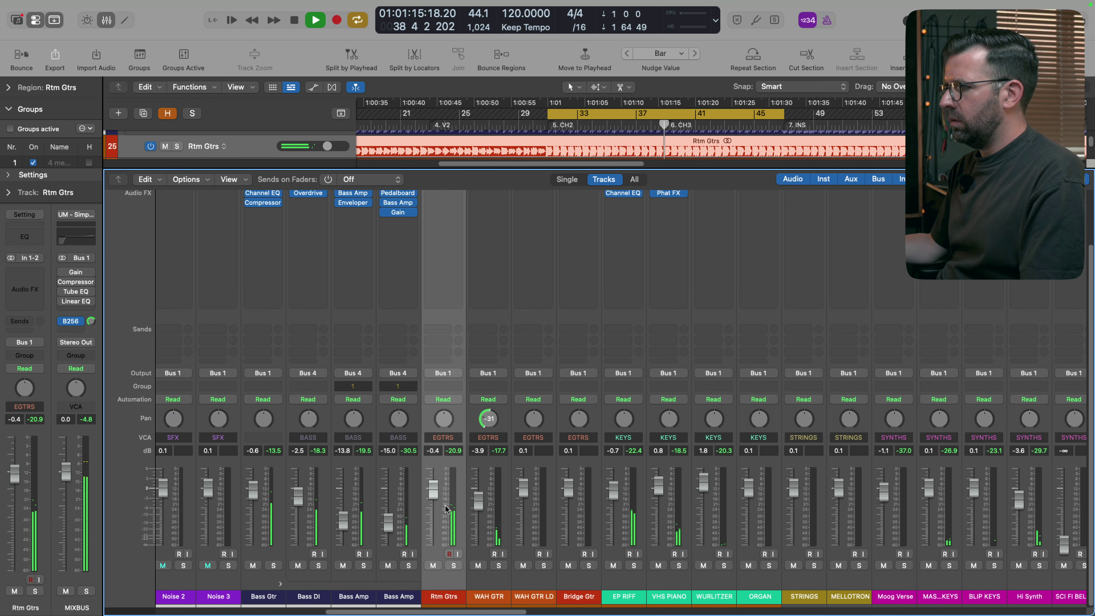
Step: Select the Hi Synth channel and raise its fader to -2.5 dB
{"action": "scroll", "coordinate": [467, 525], "scroll_direction": "right", "scroll_amount": 10}
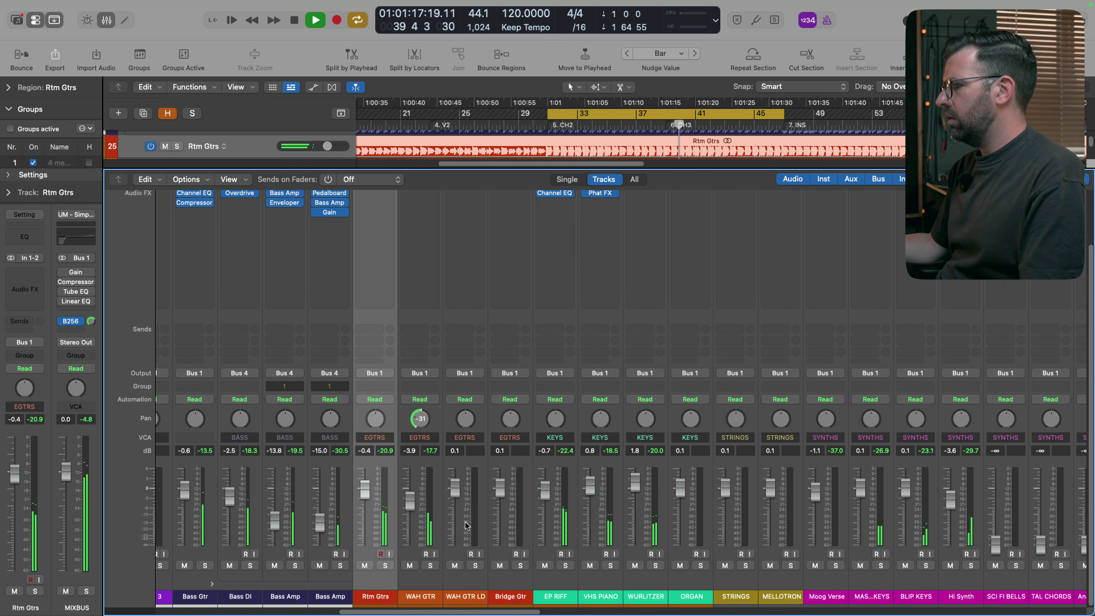
{"action": "left_click", "coordinate": [677, 596]}
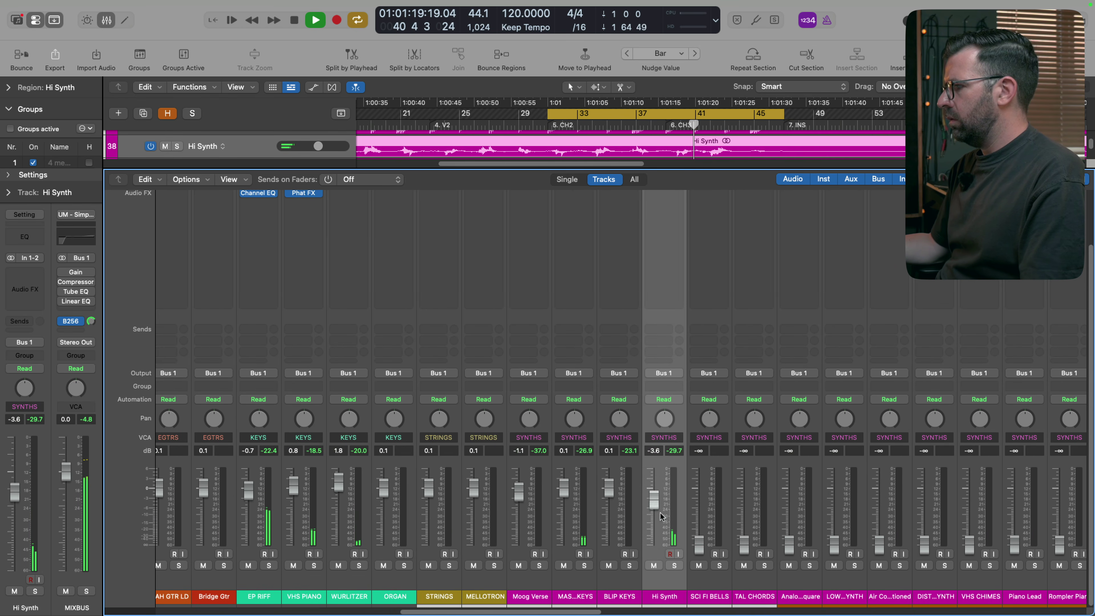
{"action": "left_click_drag", "start_coordinate": [653, 504], "coordinate": [653, 496]}
{"action": "scroll", "coordinate": [687, 512], "scroll_direction": "right", "scroll_amount": 5}
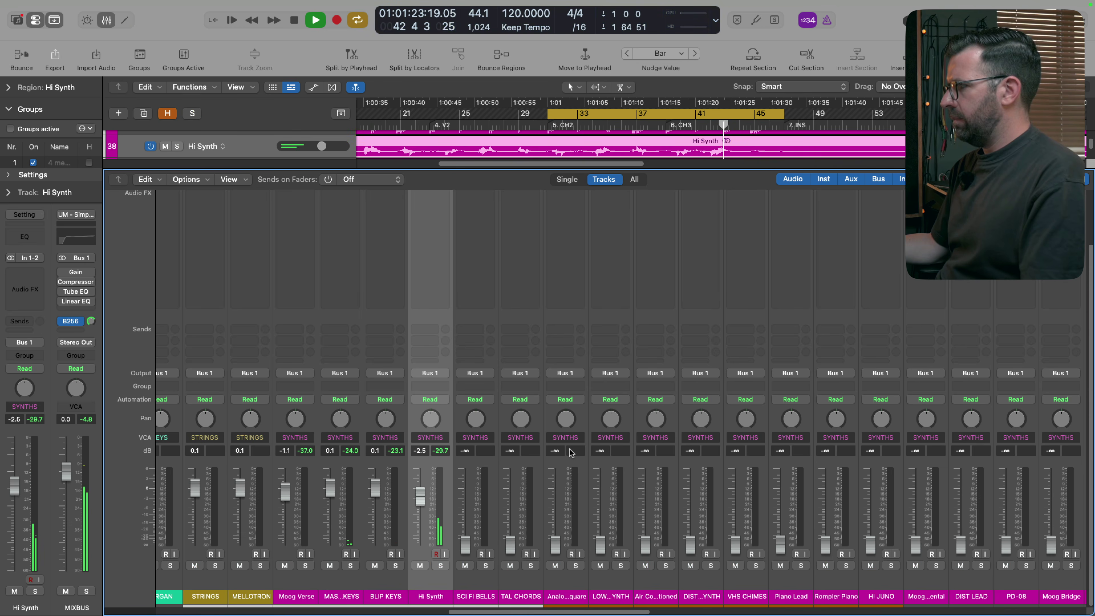
Step: Hide the mixer, raise the SCI FI BELLS track volume to -7.8 dB and play from verse 2
{"action": "key", "text": "x"}
{"action": "scroll", "coordinate": [539, 448], "scroll_direction": "up", "scroll_amount": 3}
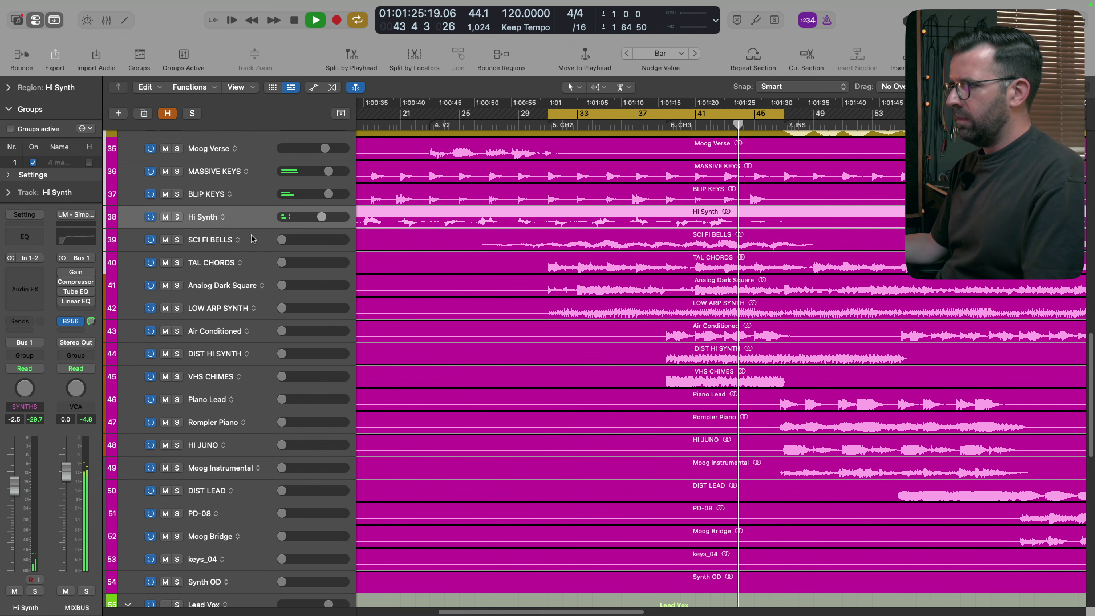
{"action": "left_click", "coordinate": [281, 238]}
{"action": "left_click_drag", "start_coordinate": [281, 239], "coordinate": [310, 239]}
{"action": "left_click", "coordinate": [463, 127]}
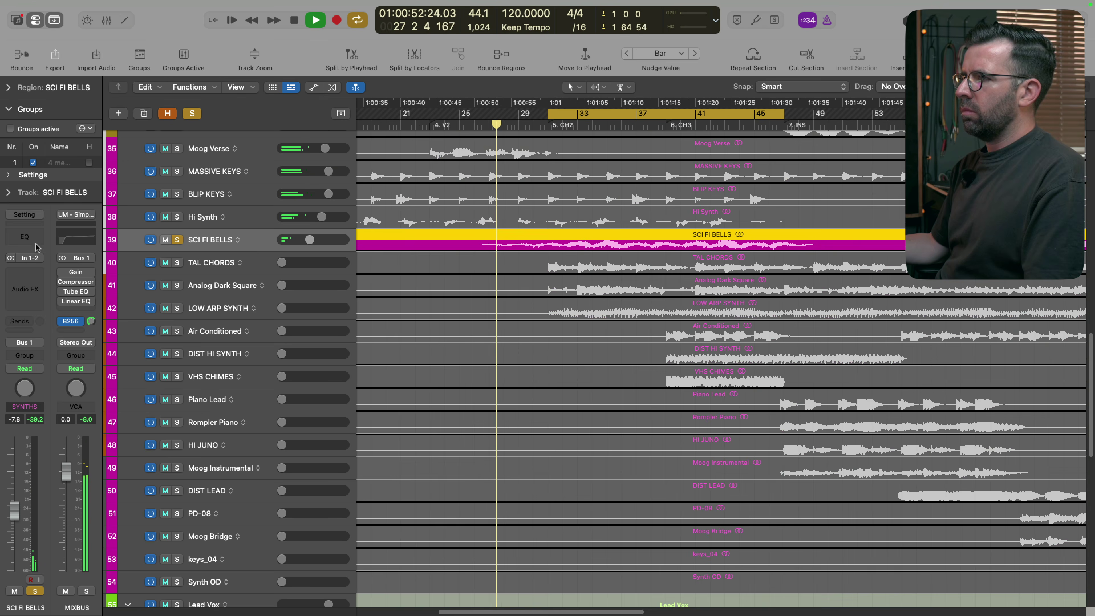
Step: Audition SCI FI BELLS and Hi Synth separately, toggling each track's solo against the full mix
{"action": "key", "text": "s"}
{"action": "key", "text": "s"}
{"action": "key", "text": "s"}
{"action": "key", "text": "s"}
{"action": "left_click", "coordinate": [250, 215]}
{"action": "key", "text": "s"}
{"action": "key", "text": "s"}
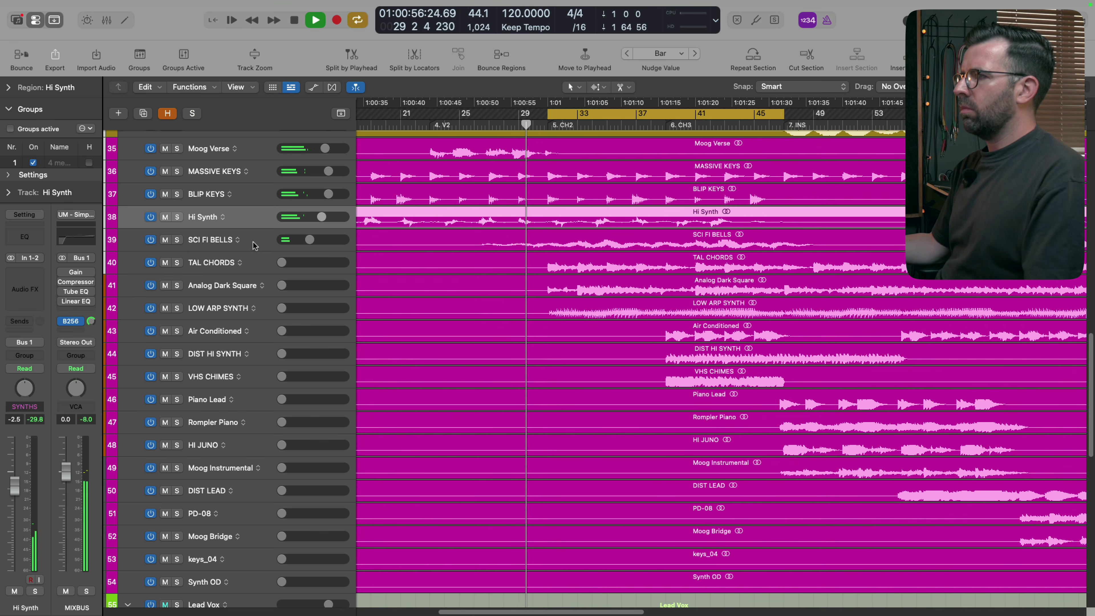
Step: Select SCI FI BELLS and Hi Synth together and compare their combined solo with the full mix
{"action": "left_click", "coordinate": [249, 242]}
{"action": "left_click", "coordinate": [258, 219], "text": "shift"}
{"action": "key", "text": "s"}
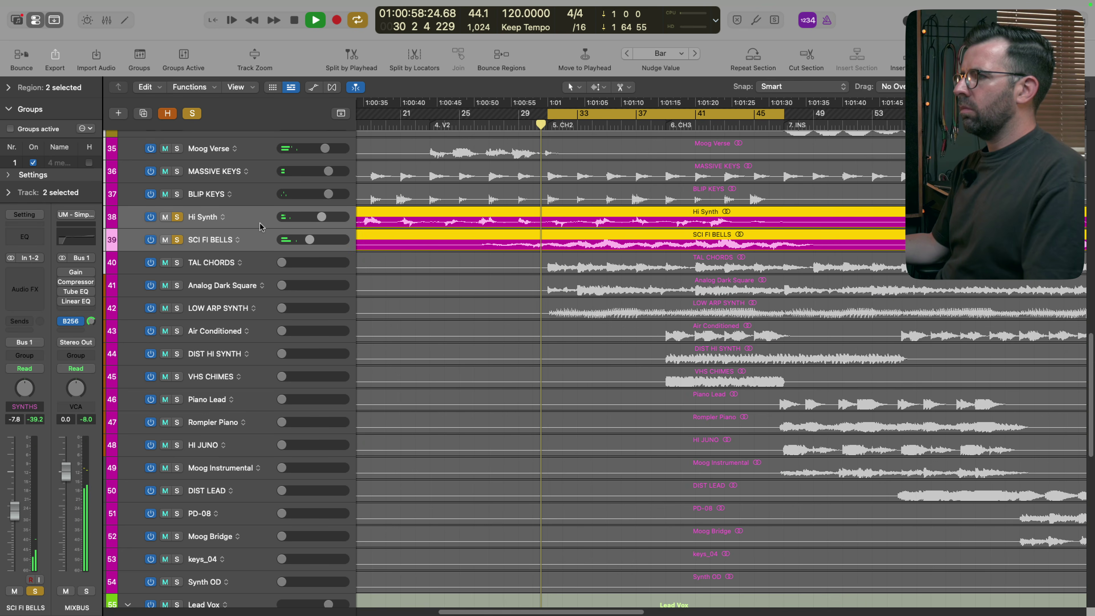
{"action": "key", "text": "s"}
{"action": "key", "text": "s"}
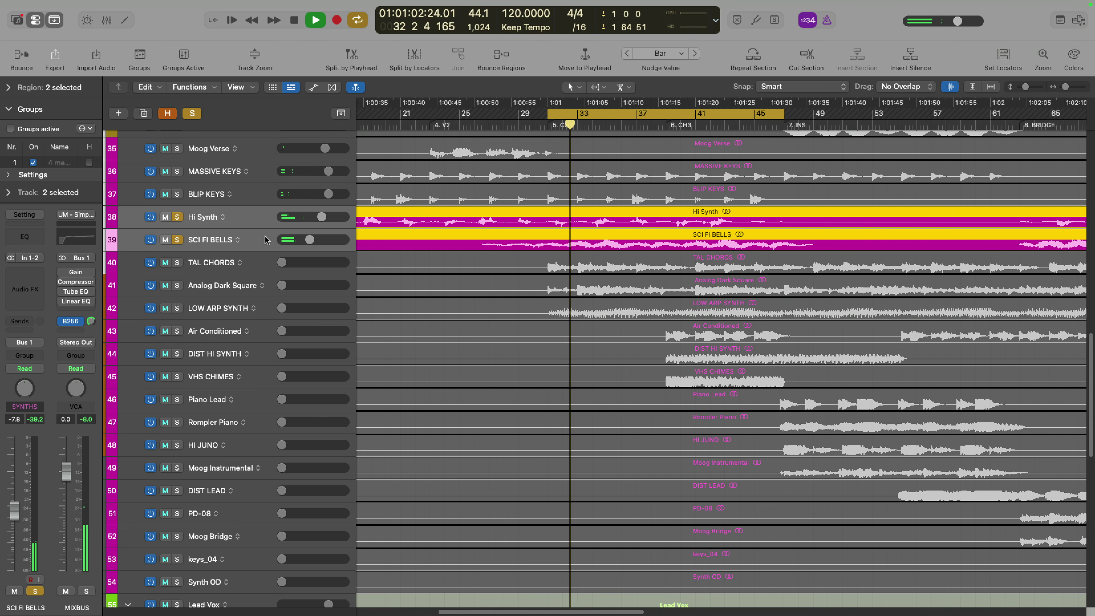
Step: Lower the SCI FI BELLS volume to -9.0 dB and clear the solos on both synth tracks
{"action": "left_click", "coordinate": [309, 238]}
{"action": "left_click_drag", "start_coordinate": [309, 241], "coordinate": [307, 240]}
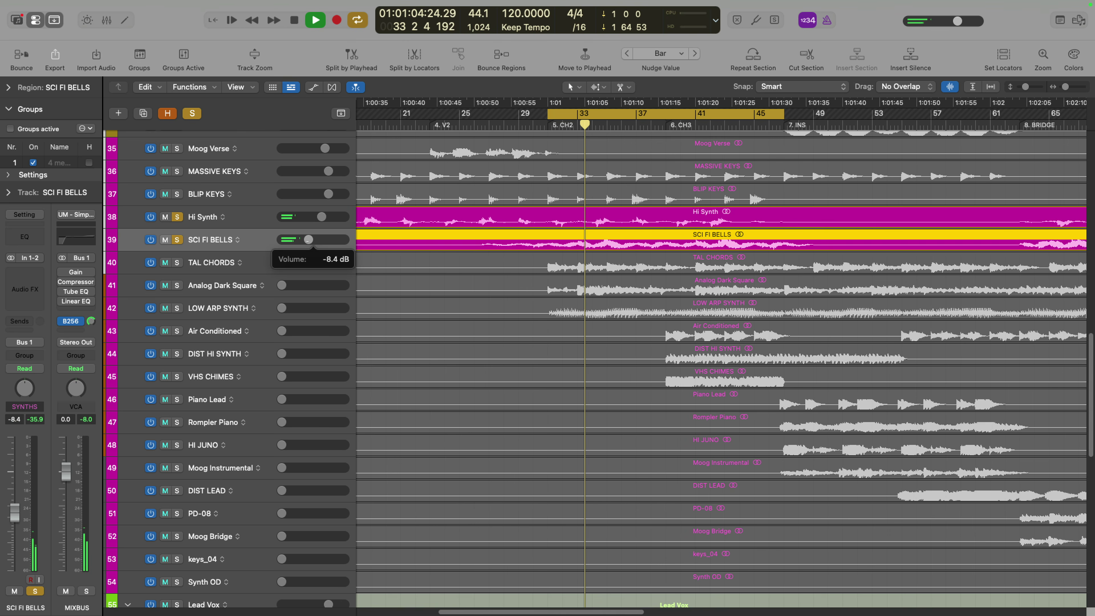
{"action": "left_click", "coordinate": [182, 216], "text": "alt"}
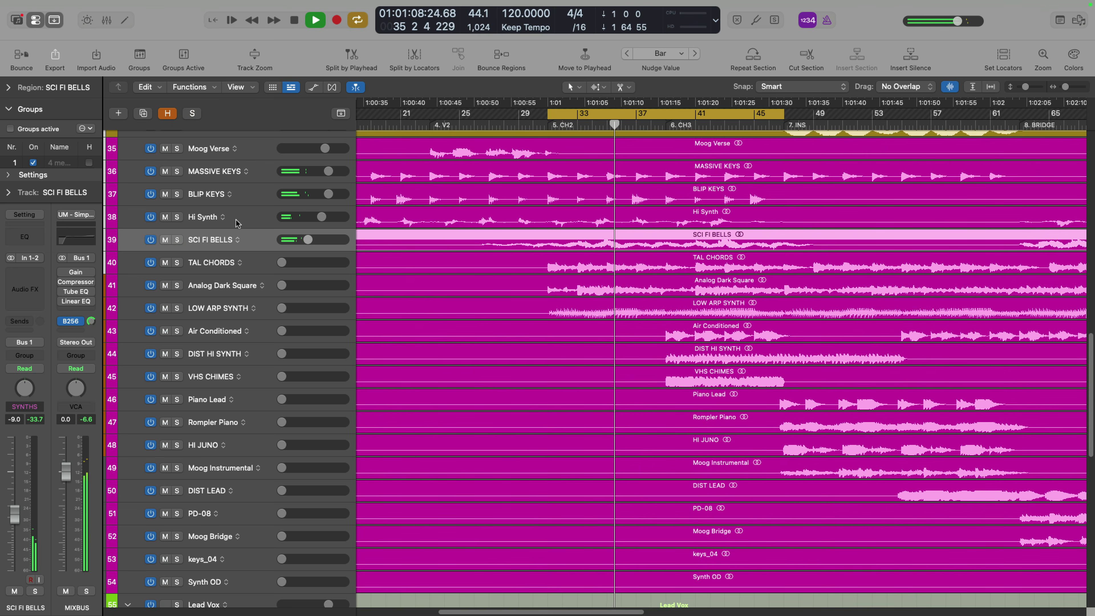
Step: Solo SCI FI BELLS, add a Channel EQ and cut its high shelf by 7.5 dB at 5050 Hz
{"action": "left_click", "coordinate": [176, 240]}
{"action": "left_click", "coordinate": [26, 236]}
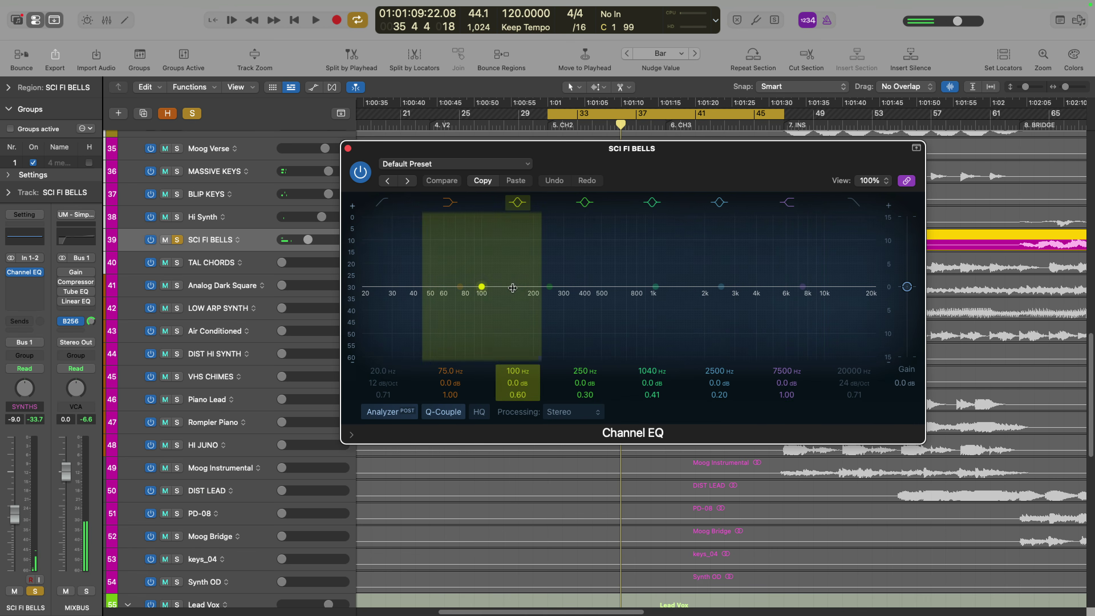
{"action": "left_click_drag", "start_coordinate": [810, 298], "coordinate": [780, 347]}
{"action": "key", "text": "space"}
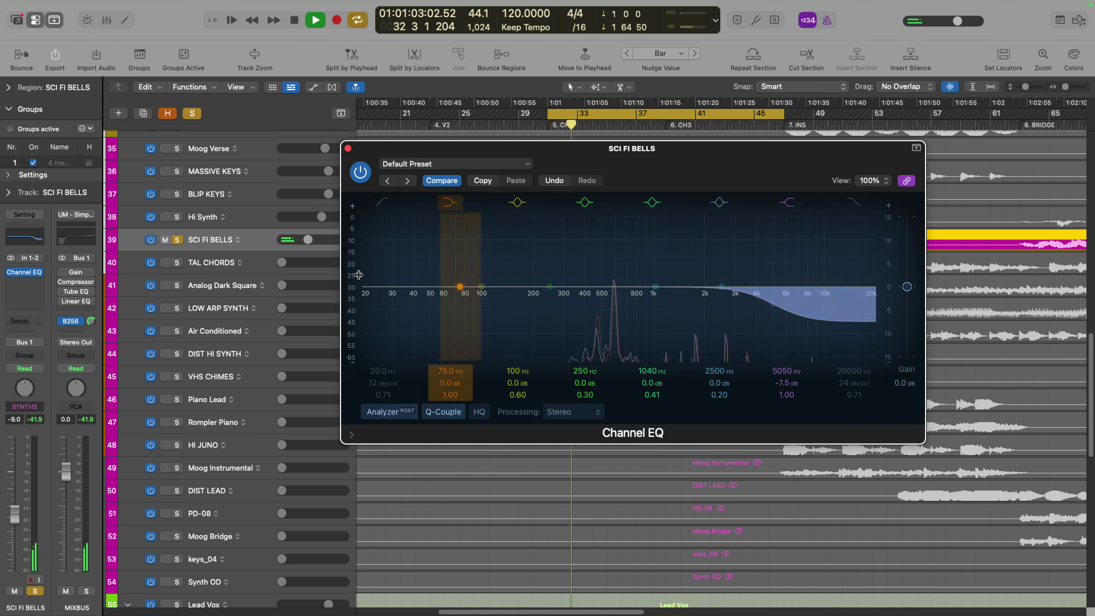
Step: Solo Hi Synth alongside SCI FI BELLS to compare the pair, and return to the full mix
{"action": "left_click", "coordinate": [240, 219]}
{"action": "left_click", "coordinate": [177, 218]}
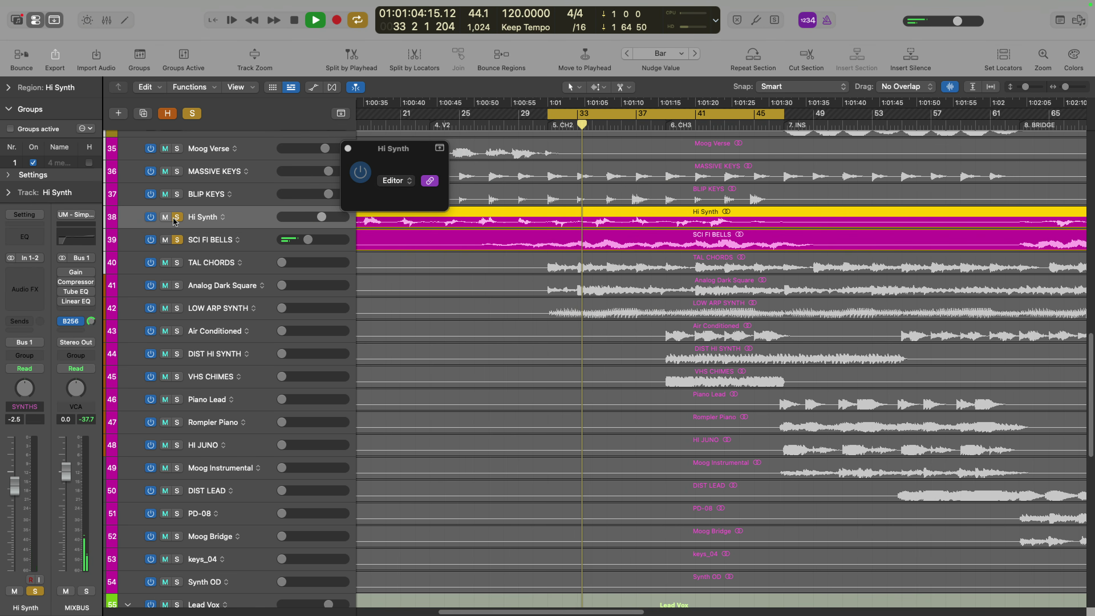
{"action": "left_click", "coordinate": [177, 240]}
{"action": "left_click", "coordinate": [177, 240]}
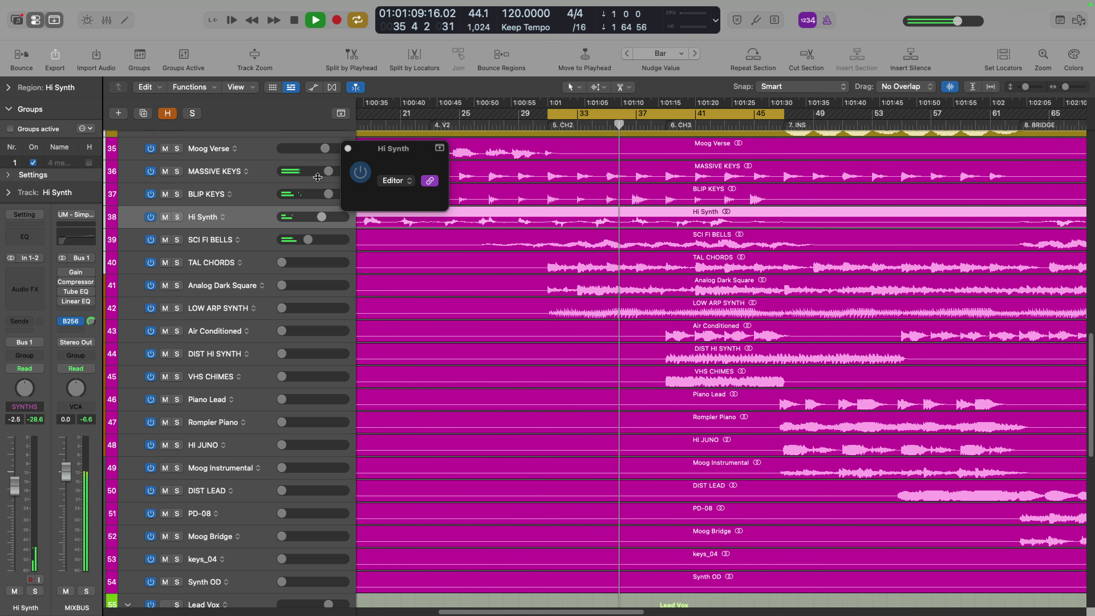
Step: Close the Hi Synth plug-in window, restart the section and raise the BLIP KEYS volume to 3.2 dB
{"action": "left_click", "coordinate": [348, 148]}
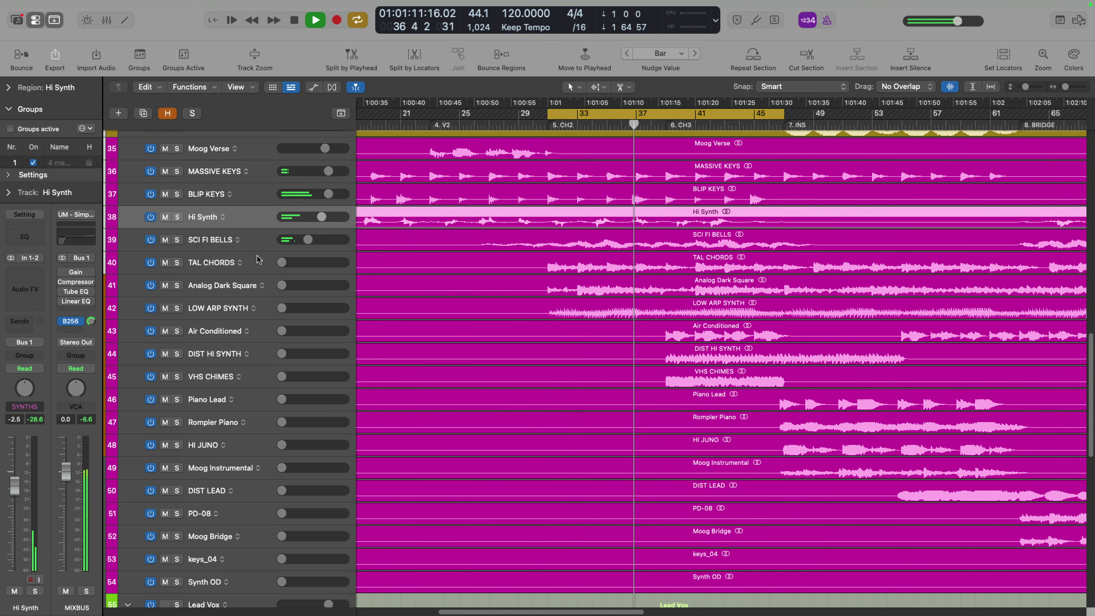
{"action": "left_click", "coordinate": [263, 262]}
{"action": "scroll", "coordinate": [262, 235], "scroll_direction": "up", "scroll_amount": 3}
{"action": "key", "text": "Return"}
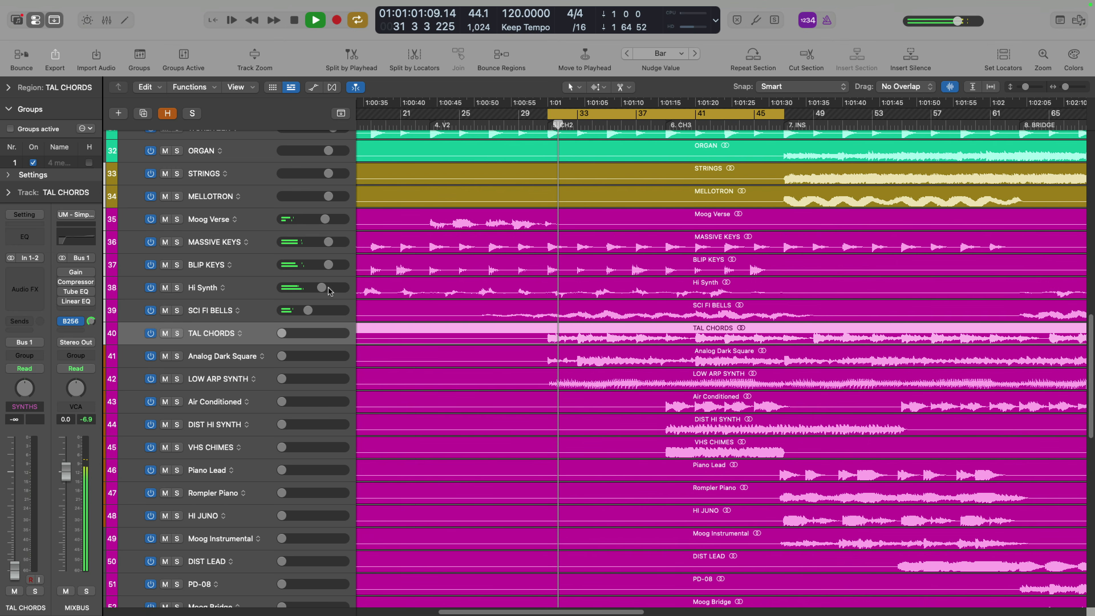
{"action": "left_click", "coordinate": [261, 265]}
{"action": "left_click_drag", "start_coordinate": [14, 496], "coordinate": [15, 479]}
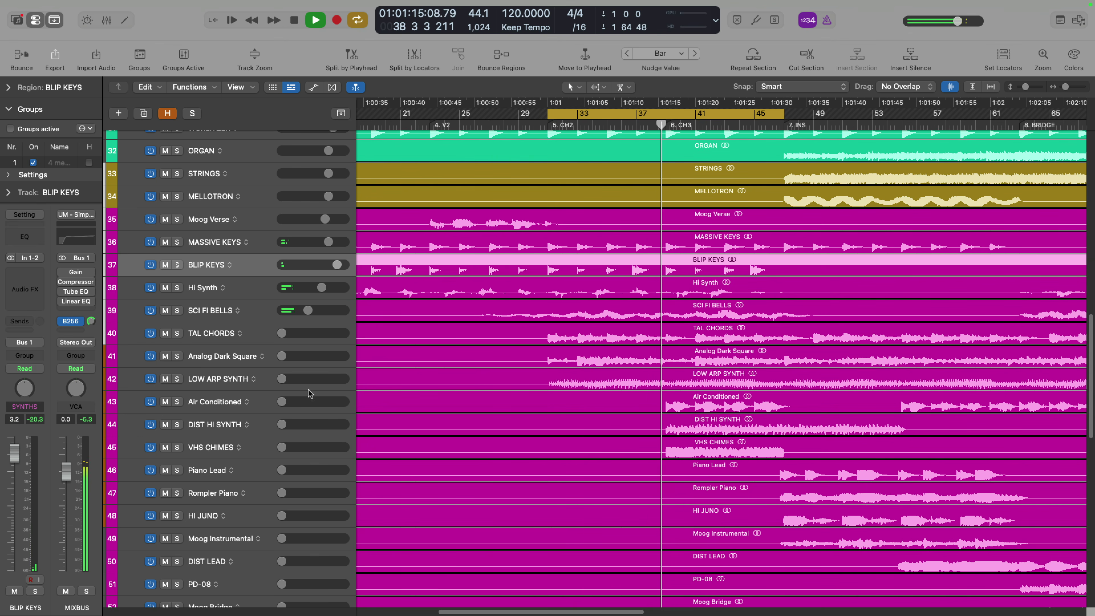
Step: Raise the TAL CHORDS volume to 0.3 dB, checking it in solo, and set the cycle range from 6. CH3 to 8. BRIDGE
{"action": "left_click_drag", "start_coordinate": [282, 334], "coordinate": [303, 333]}
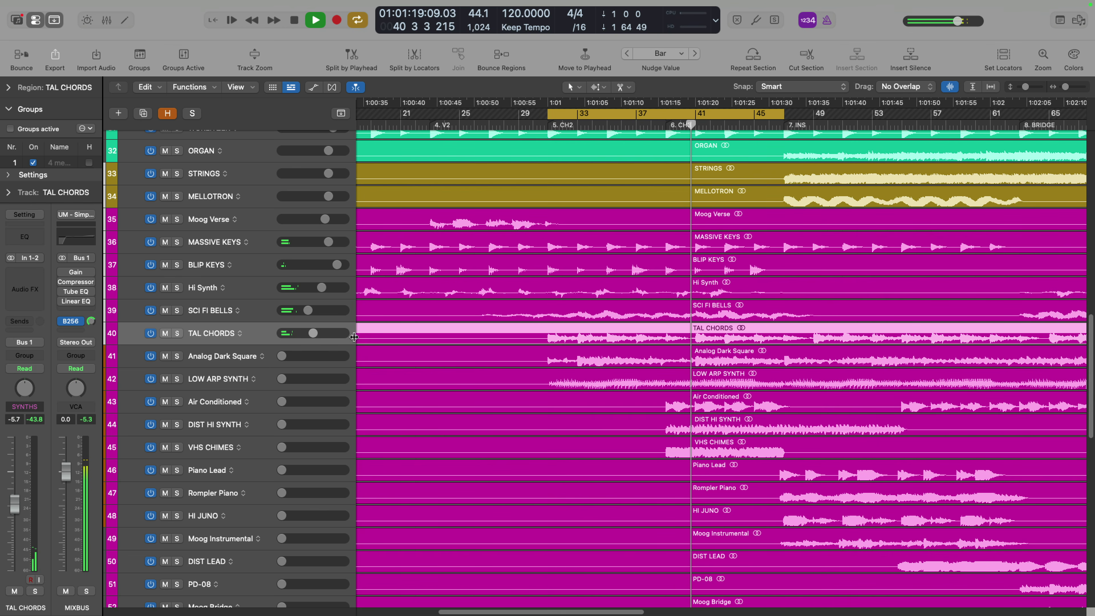
{"action": "left_click", "coordinate": [177, 333]}
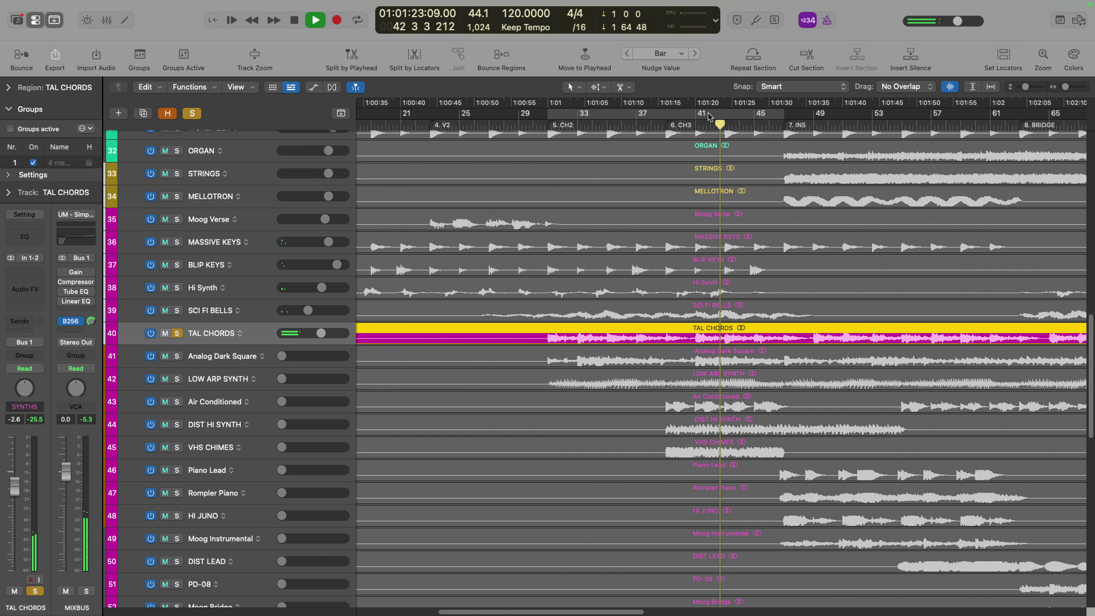
{"action": "left_click_drag", "start_coordinate": [670, 117], "coordinate": [1019, 115]}
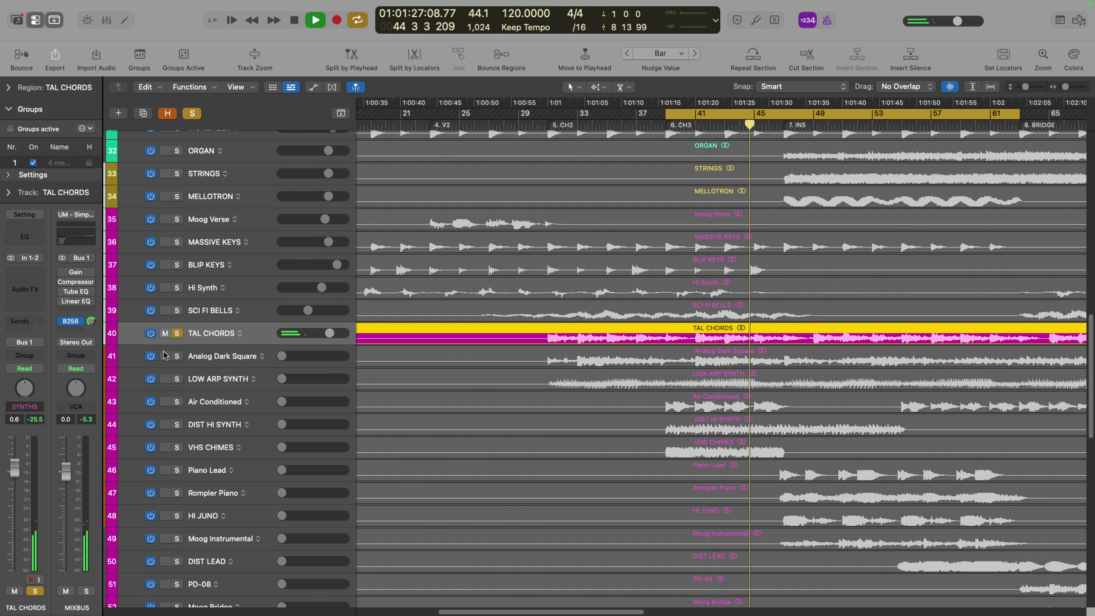
{"action": "left_click", "coordinate": [177, 333]}
{"action": "key", "text": "space"}
{"action": "key", "text": "space"}
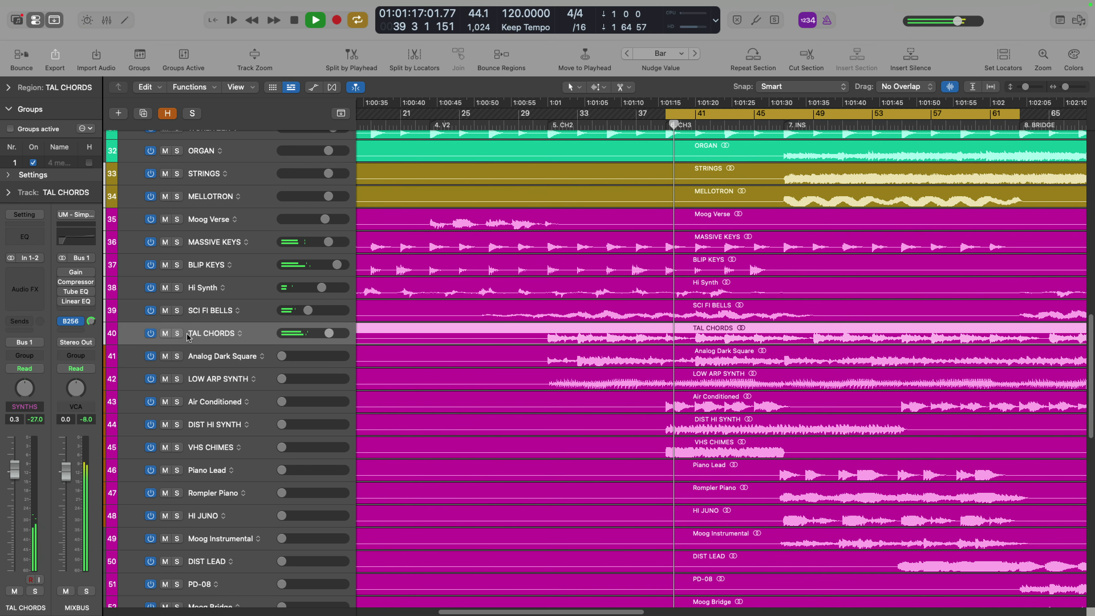
{"action": "scroll", "coordinate": [332, 377], "scroll_direction": "right", "scroll_amount": 3}
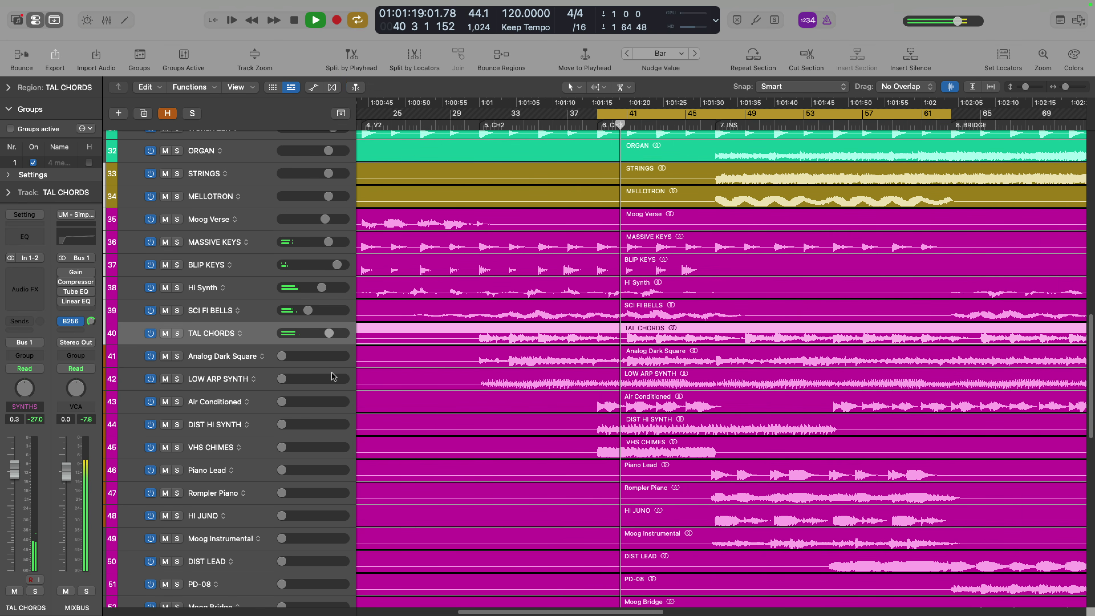
{"action": "key", "text": "space"}
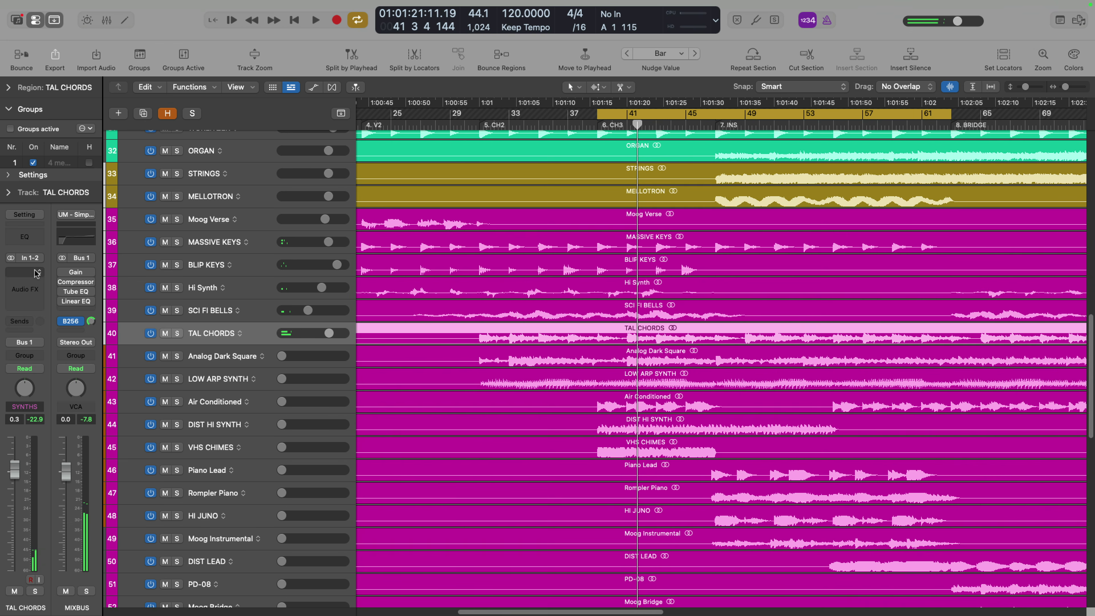
Step: Insert Phat FX on TAL CHORDS and load the Cheap Cassette Synth preset from Guy Britton - Phat Sounds
{"action": "left_click", "coordinate": [37, 273]}
{"action": "mouse_move", "coordinate": [106, 312]}
{"action": "type", "text": "phat"}
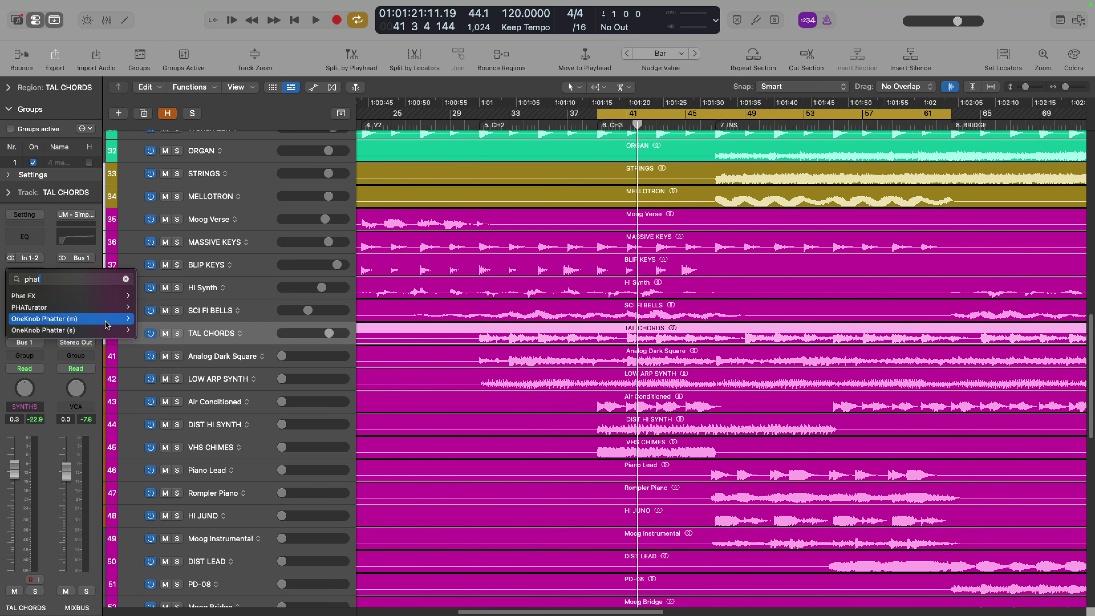
{"action": "left_click", "coordinate": [150, 296]}
{"action": "left_click", "coordinate": [455, 164]}
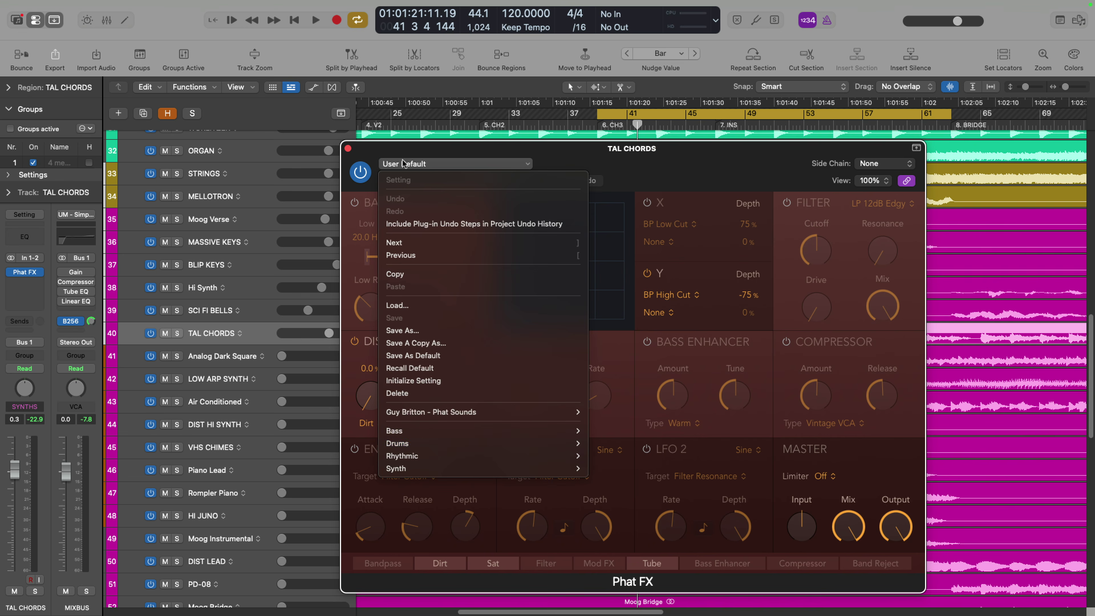
{"action": "mouse_move", "coordinate": [560, 413]}
{"action": "mouse_move", "coordinate": [611, 457]}
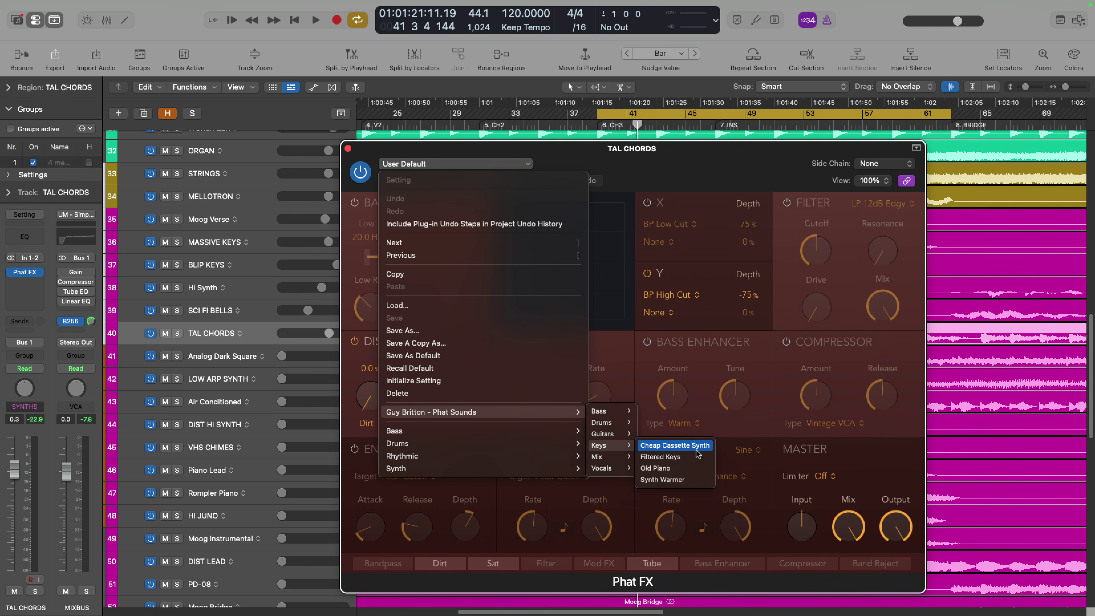
{"action": "left_click", "coordinate": [690, 446]}
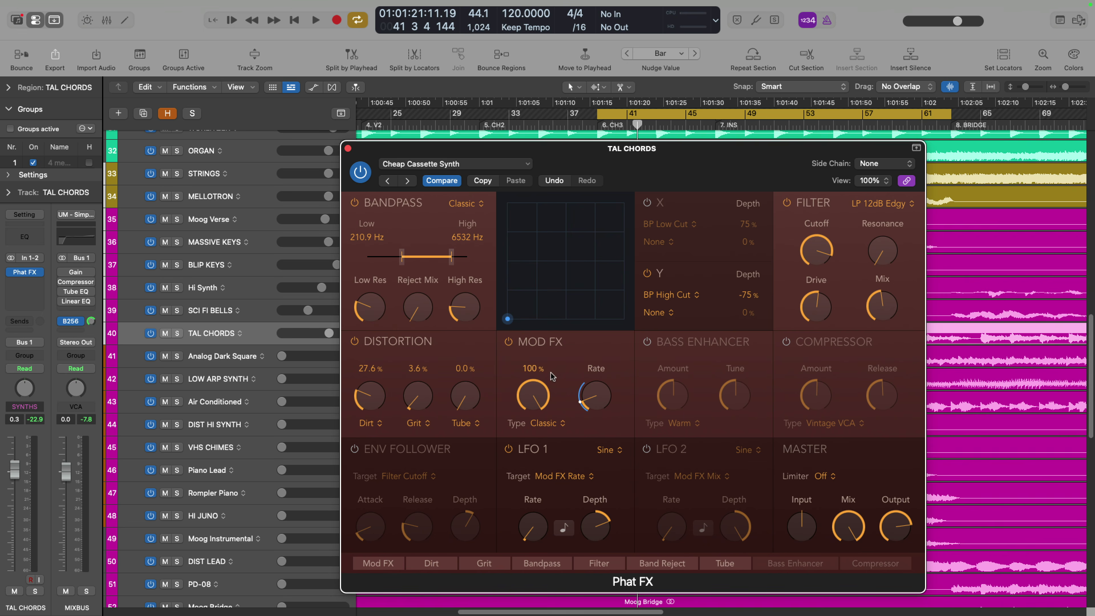
Step: Refine Phat FX with the Compressor enabled, Dirt at 19.0% and output at -10.9 dB, and set the TAL CHORDS volume to about -0.8 dB
{"action": "key", "text": "s"}
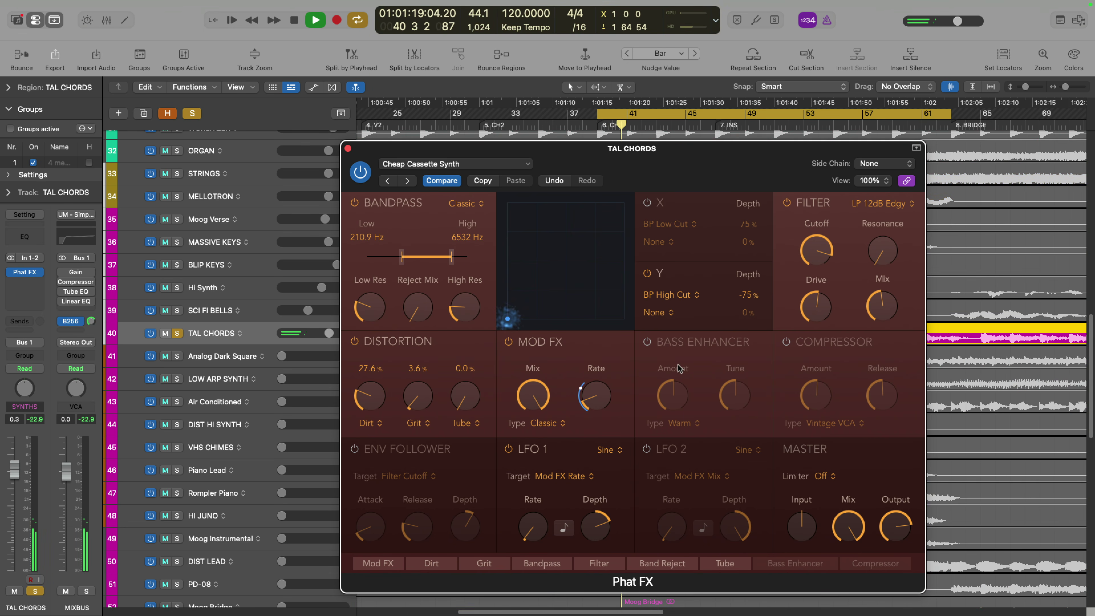
{"action": "left_click", "coordinate": [787, 342]}
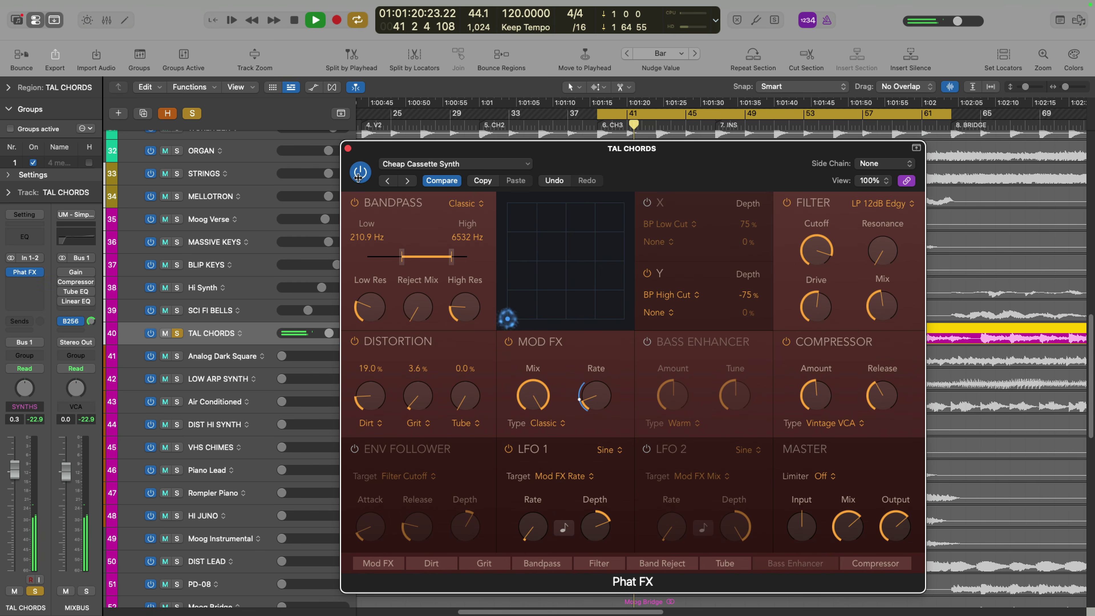
{"action": "key", "text": "s"}
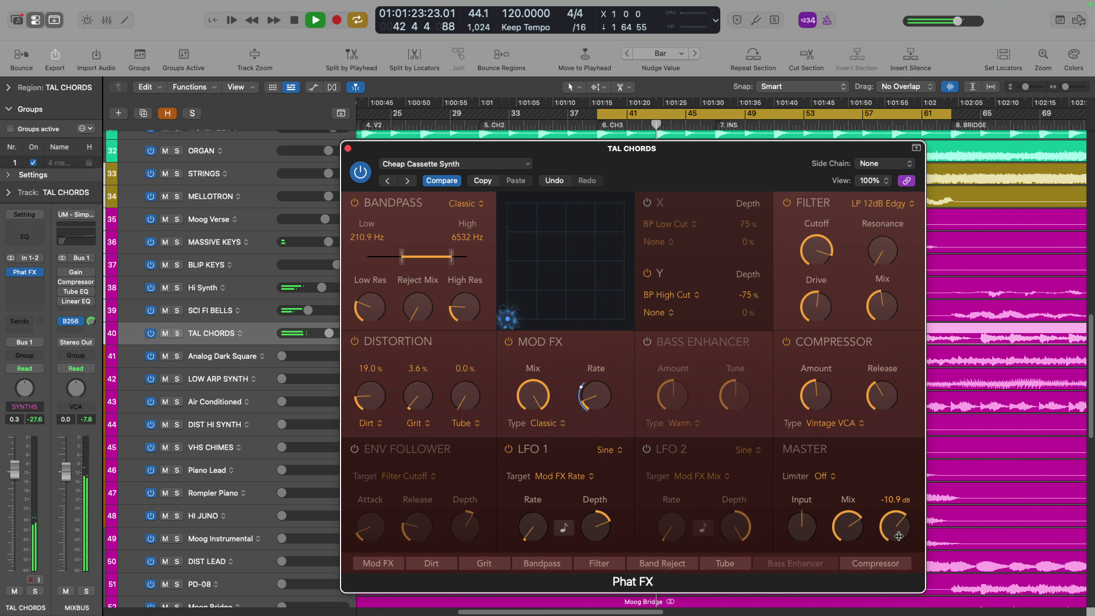
{"action": "left_click", "coordinate": [347, 149]}
{"action": "left_click_drag", "start_coordinate": [330, 333], "coordinate": [325, 333]}
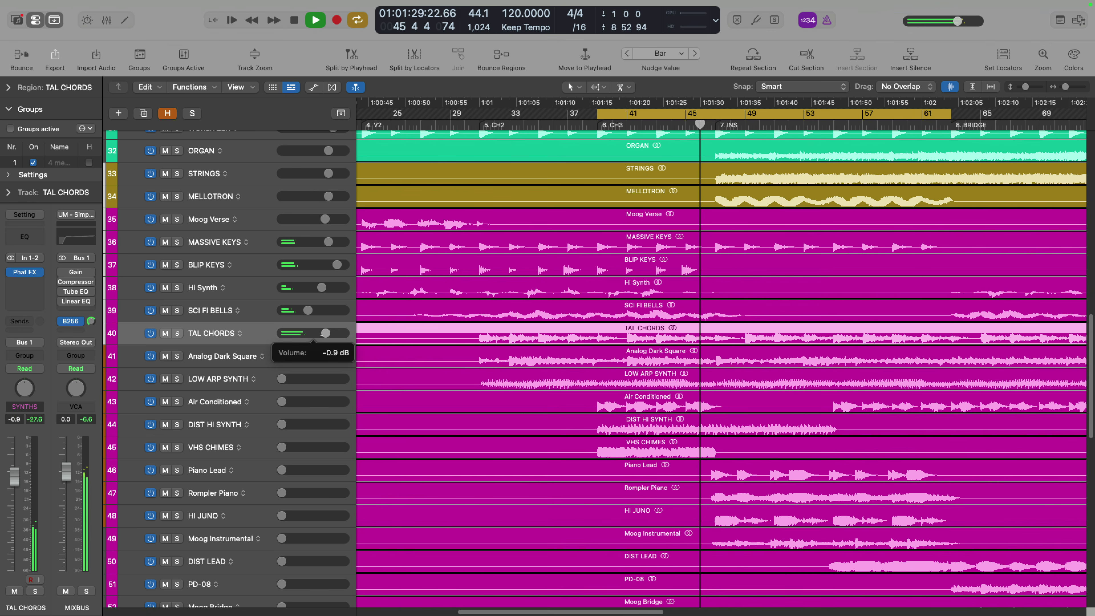
Step: Solo TAL CHORDS together with WAH GTR to compare how the two parts overlap
{"action": "key", "text": "s"}
{"action": "scroll", "coordinate": [257, 325], "scroll_direction": "up", "scroll_amount": 6}
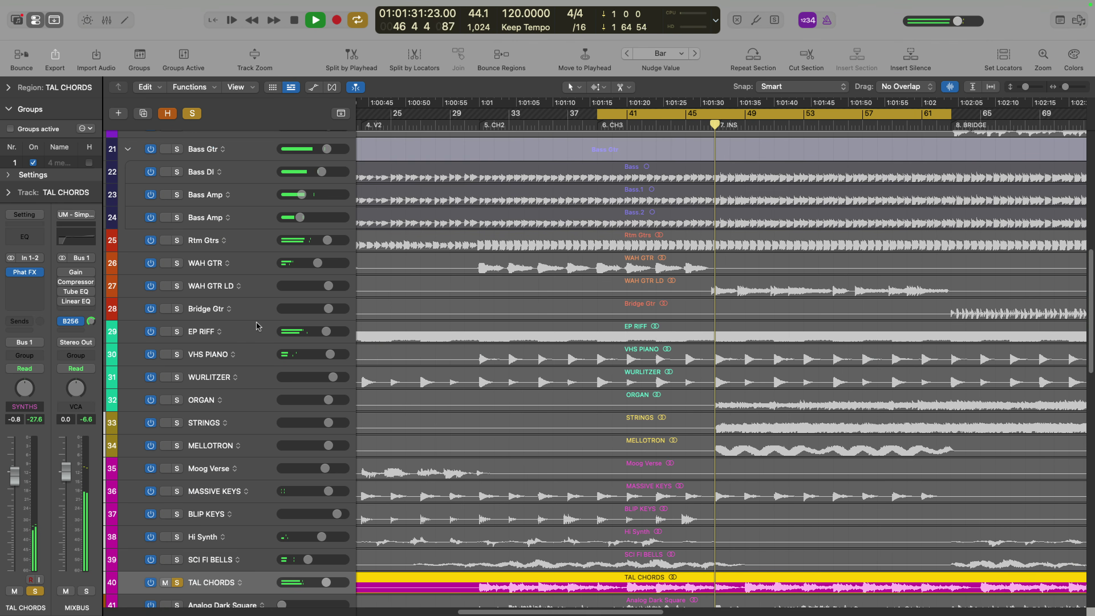
{"action": "key", "text": "space"}
{"action": "left_click", "coordinate": [177, 263]}
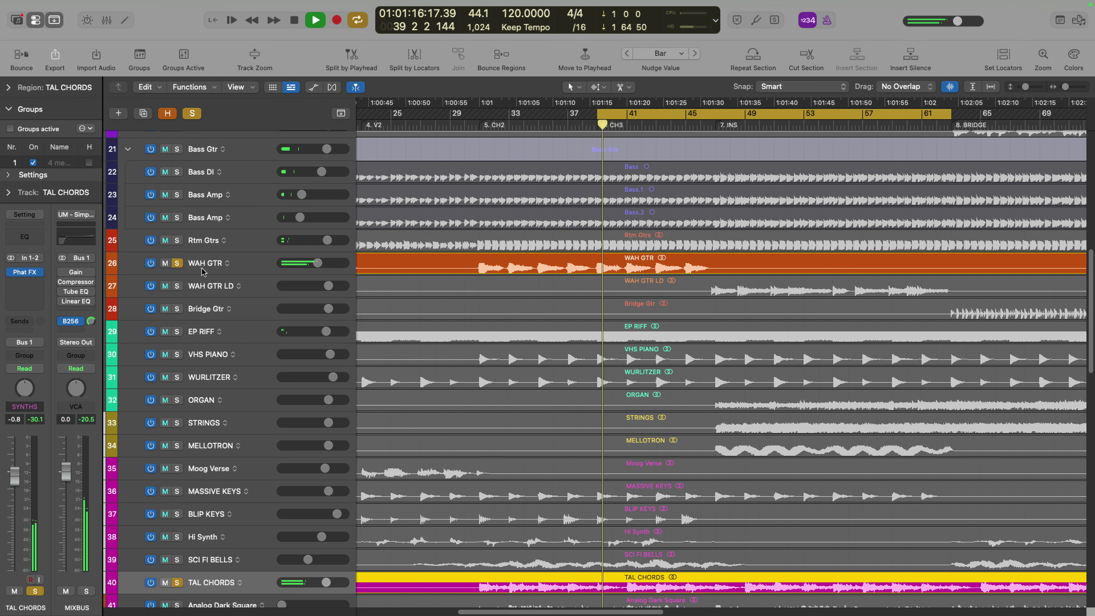
{"action": "scroll", "coordinate": [224, 390], "scroll_direction": "down", "scroll_amount": 10}
{"action": "scroll", "coordinate": [181, 300], "scroll_direction": "up", "scroll_amount": 10}
{"action": "left_click", "coordinate": [176, 272]}
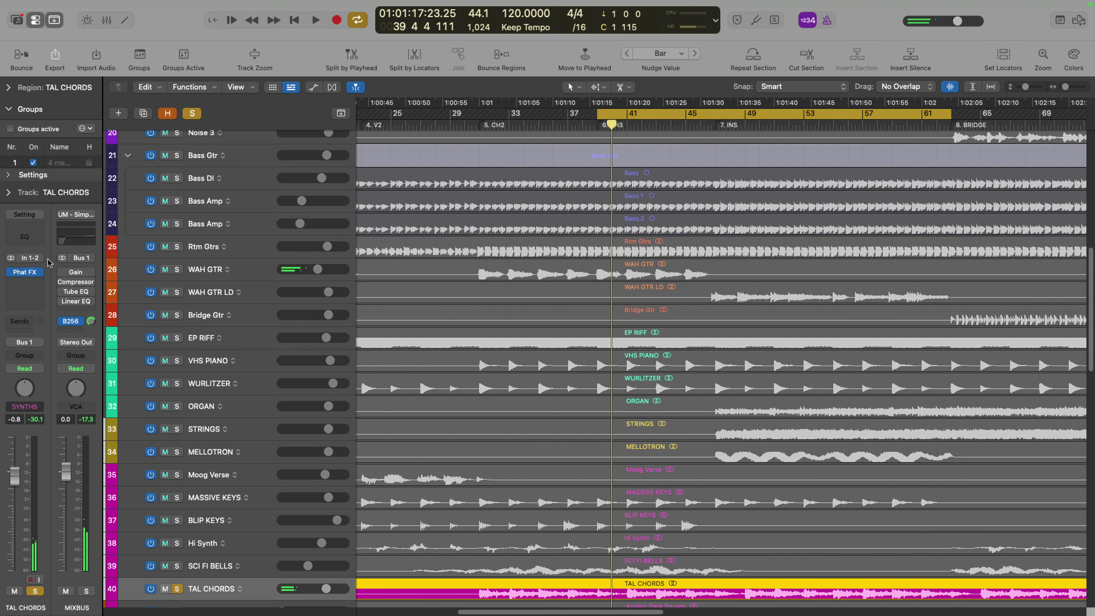
Step: Add a Channel EQ to TAL CHORDS and cut 2.6 dB at 1860 Hz with a Q of 0.54, with WAH GTR also soloed
{"action": "left_click", "coordinate": [24, 236]}
{"action": "left_click", "coordinate": [177, 269]}
{"action": "left_click_drag", "start_coordinate": [720, 287], "coordinate": [701, 314]}
{"action": "key", "text": "space"}
{"action": "key", "text": "space"}
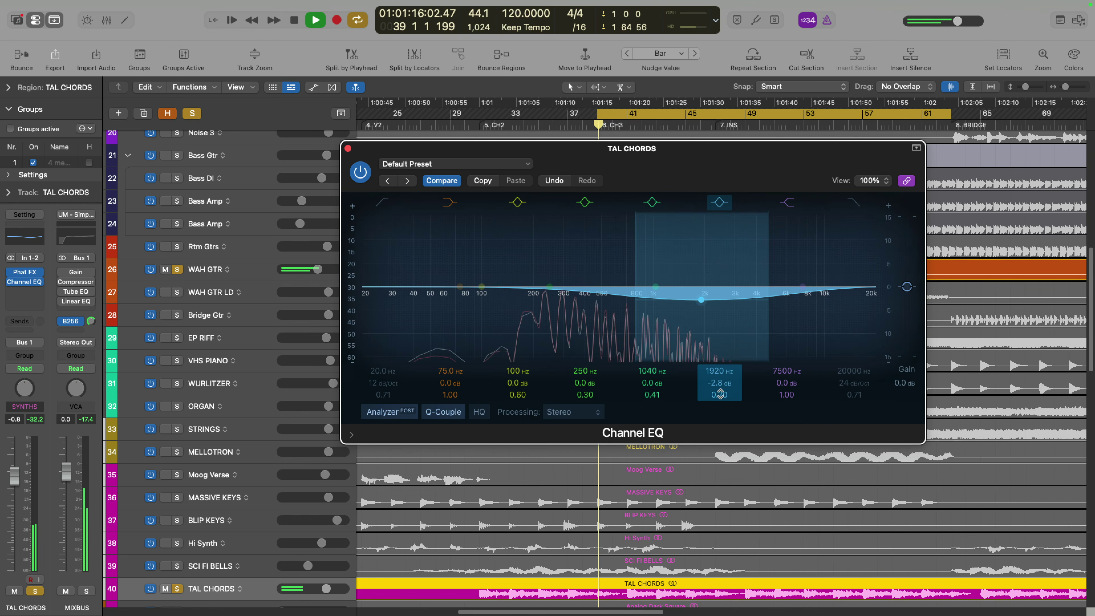
{"action": "left_click_drag", "start_coordinate": [719, 396], "coordinate": [720, 394]}
{"action": "left_click_drag", "start_coordinate": [702, 302], "coordinate": [700, 301]}
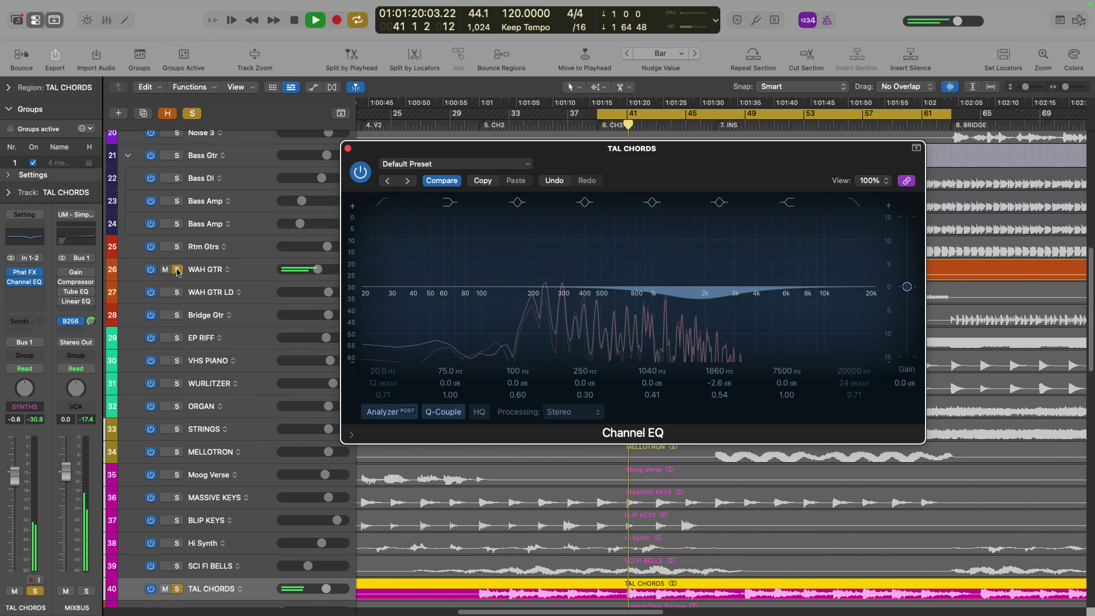
Step: Clear all track solos, close the TAL CHORDS EQ and raise the WAH GTR volume slightly
{"action": "left_click", "coordinate": [192, 114]}
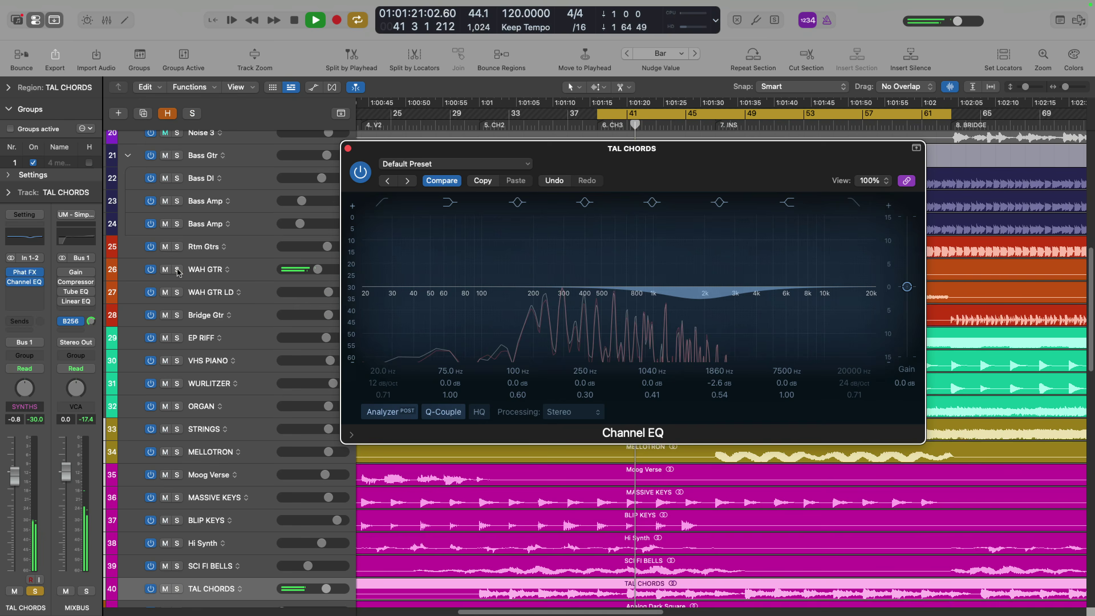
{"action": "left_click", "coordinate": [348, 149]}
{"action": "scroll", "coordinate": [579, 368], "scroll_direction": "down", "scroll_amount": 5}
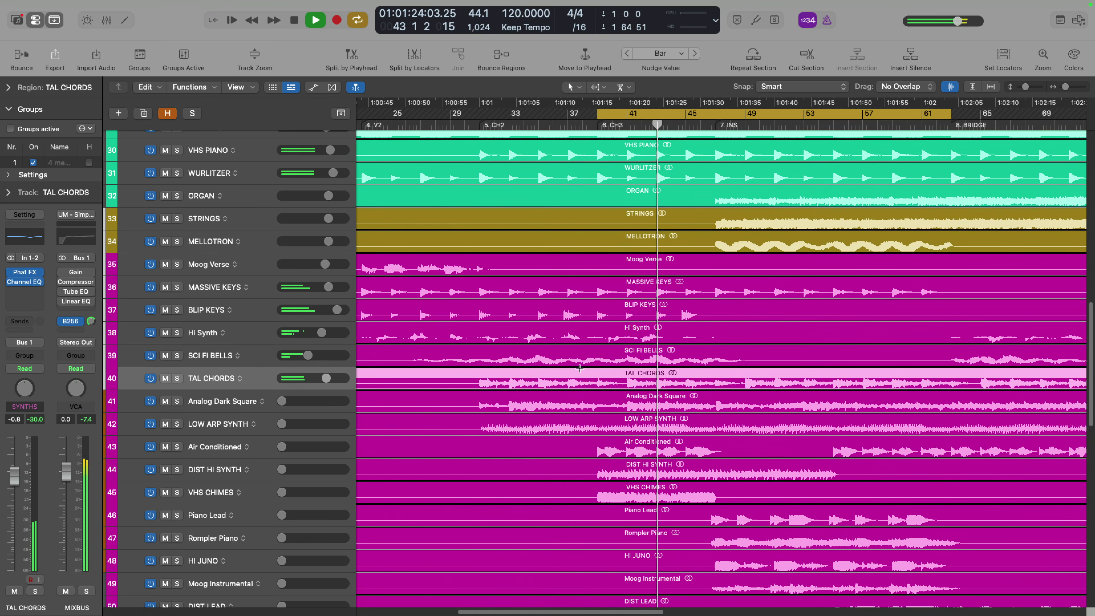
{"action": "scroll", "coordinate": [580, 368], "scroll_direction": "down", "scroll_amount": 2}
{"action": "scroll", "coordinate": [304, 245], "scroll_direction": "up", "scroll_amount": 6}
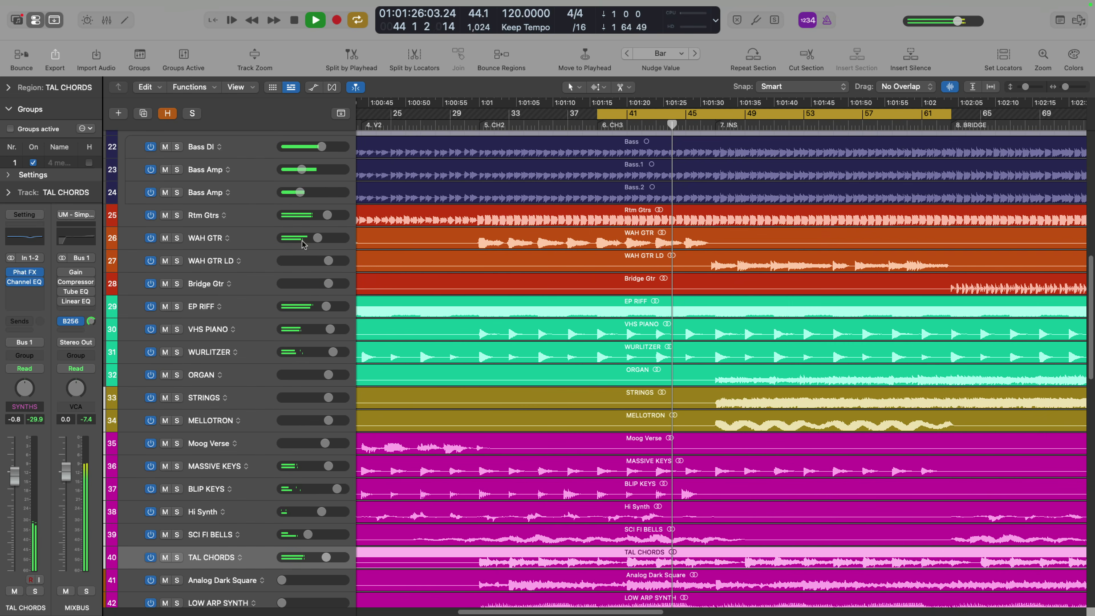
{"action": "left_click_drag", "start_coordinate": [317, 237], "coordinate": [320, 238]}
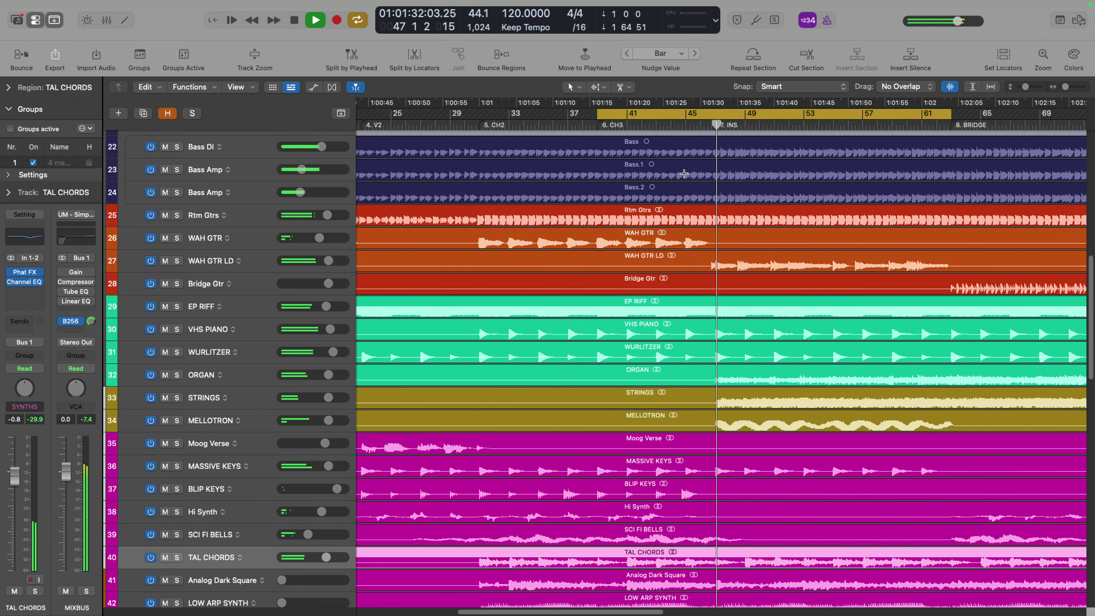
Step: Bring up Analog Dark Square from the start of the cycle, audition it in solo and set its fader to -0.5 dB
{"action": "scroll", "coordinate": [678, 221], "scroll_direction": "down", "scroll_amount": 3}
{"action": "scroll", "coordinate": [658, 284], "scroll_direction": "down", "scroll_amount": 3}
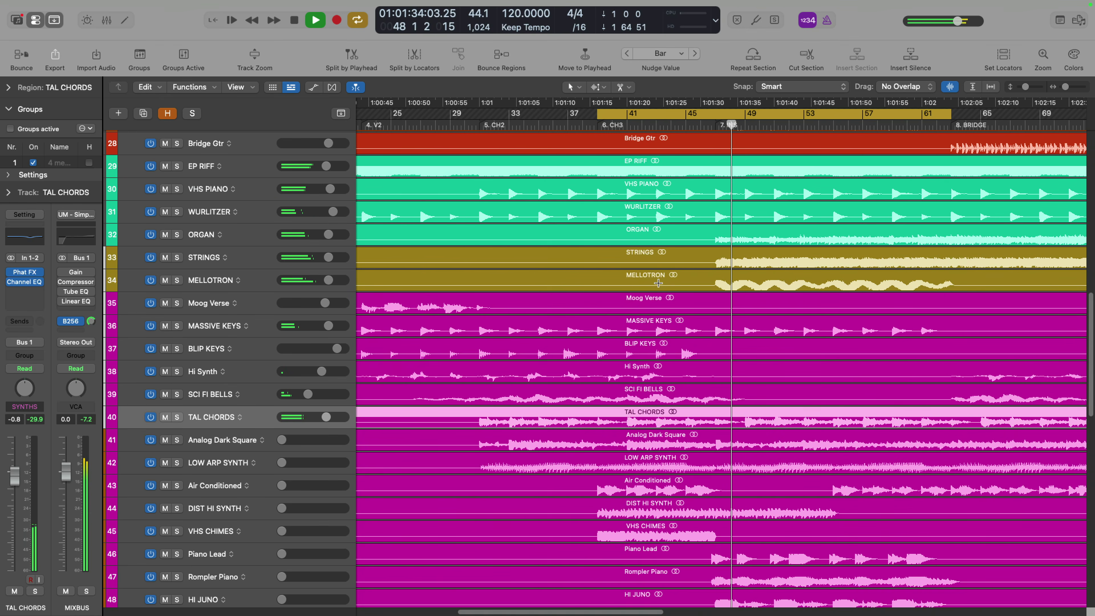
{"action": "key", "text": "Return"}
{"action": "left_click", "coordinate": [298, 440], "text": "alt"}
{"action": "left_click", "coordinate": [239, 436]}
{"action": "key", "text": "s"}
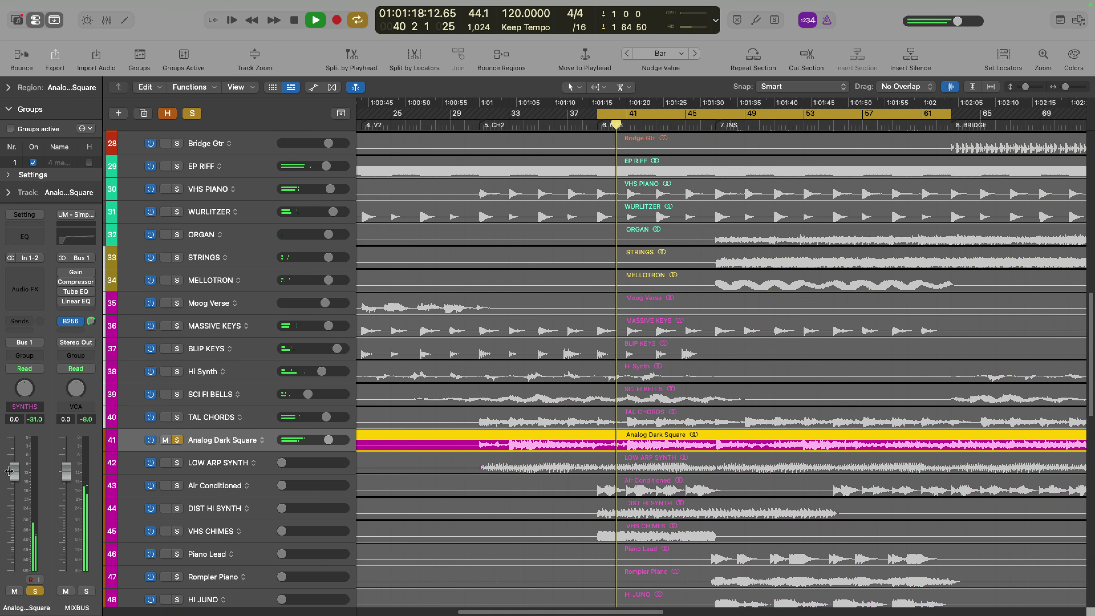
{"action": "key", "text": "s"}
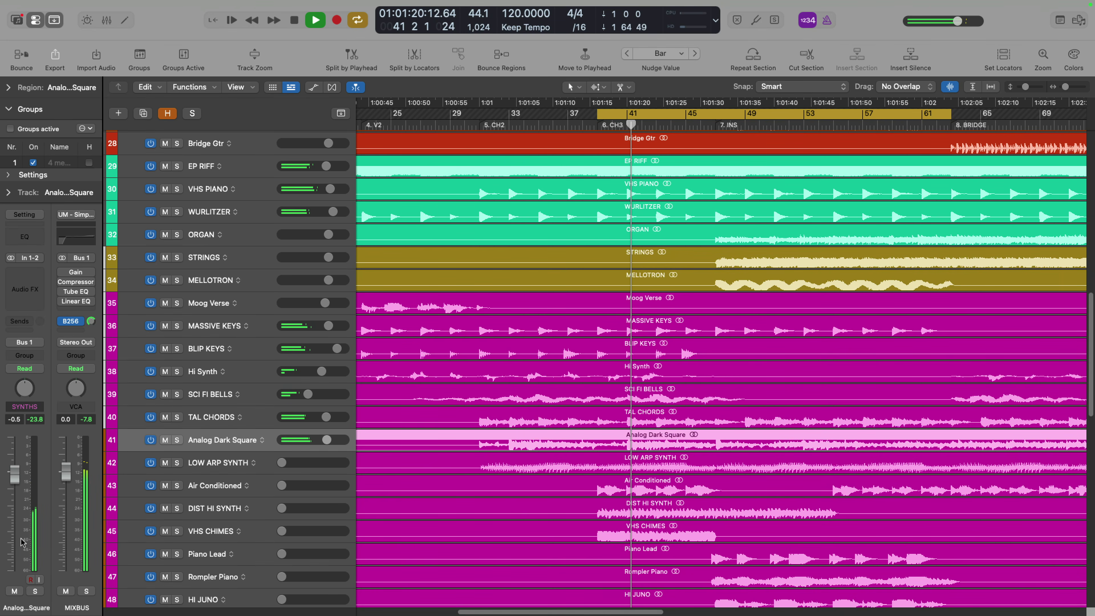
Step: Raise the Analog Dark Square fader to 1.4 dB, comparing the mix with the track muted and soloed
{"action": "left_click", "coordinate": [15, 591]}
{"action": "left_click", "coordinate": [16, 591]}
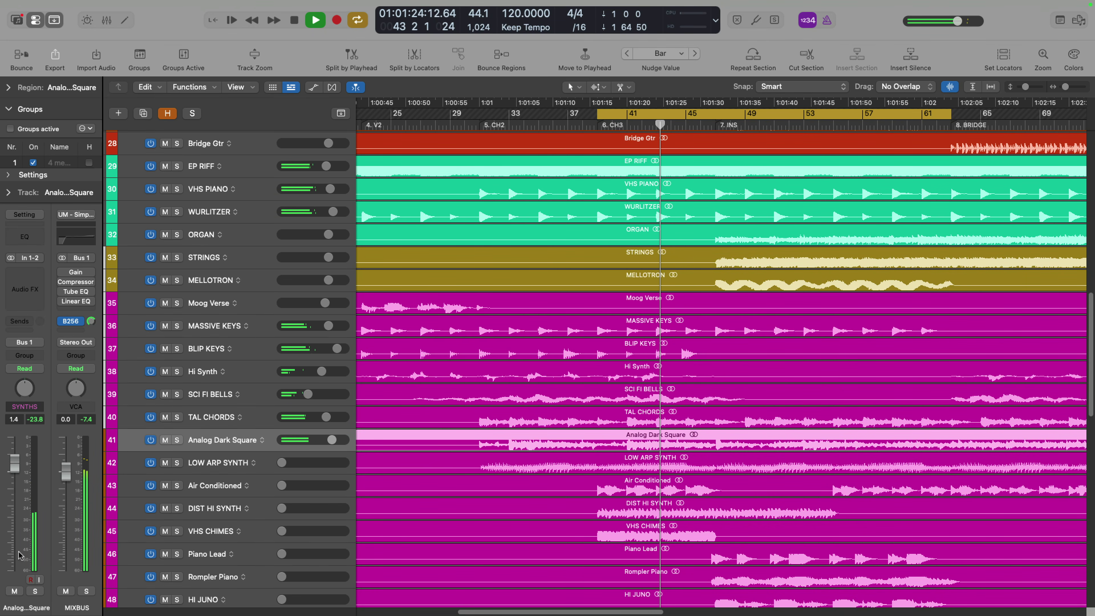
{"action": "left_click", "coordinate": [16, 591]}
{"action": "left_click", "coordinate": [16, 592]}
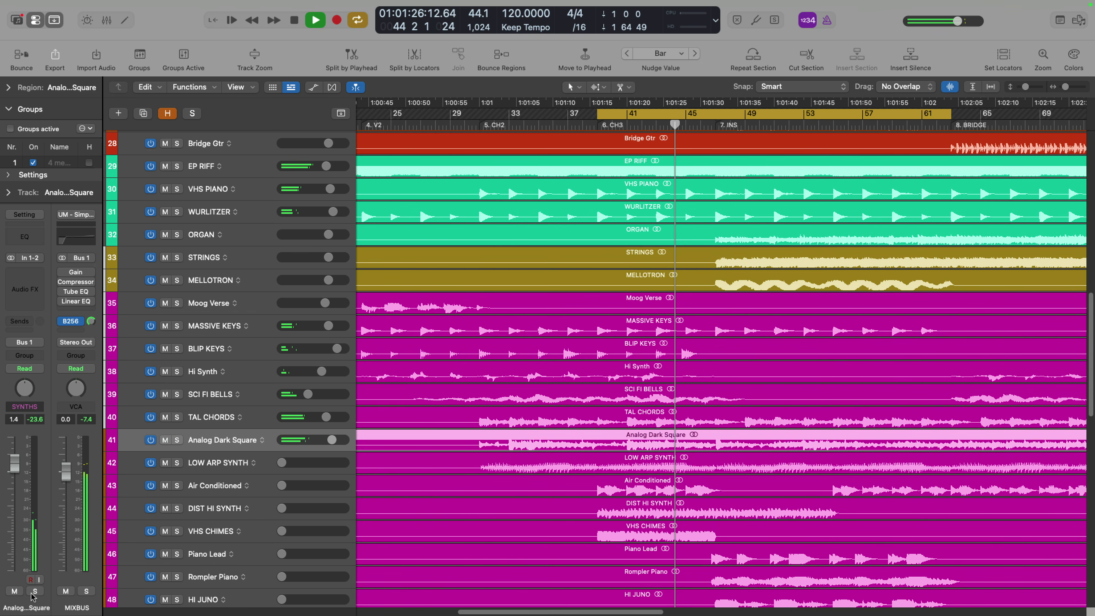
{"action": "left_click", "coordinate": [35, 591]}
{"action": "left_click", "coordinate": [36, 592]}
Step: Replay the chorus and set the Analog Dark Square fader to 2.2 dB, checking it with solo and mute
{"action": "key", "text": "space"}
{"action": "key", "text": "space"}
{"action": "key", "text": "s"}
{"action": "key", "text": "s"}
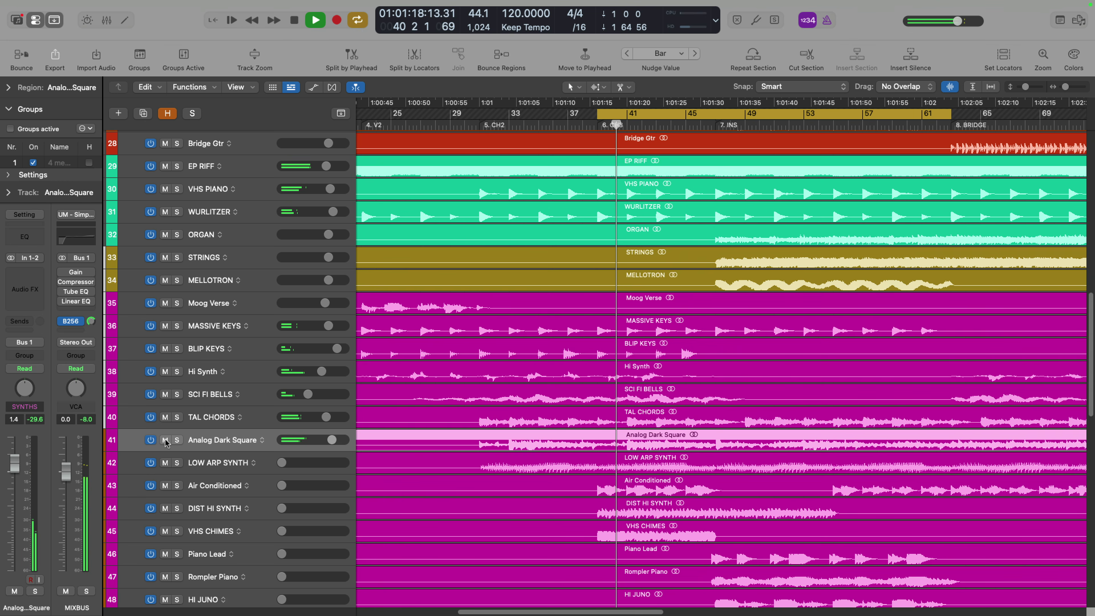
{"action": "key", "text": "m"}
{"action": "key", "text": "m"}
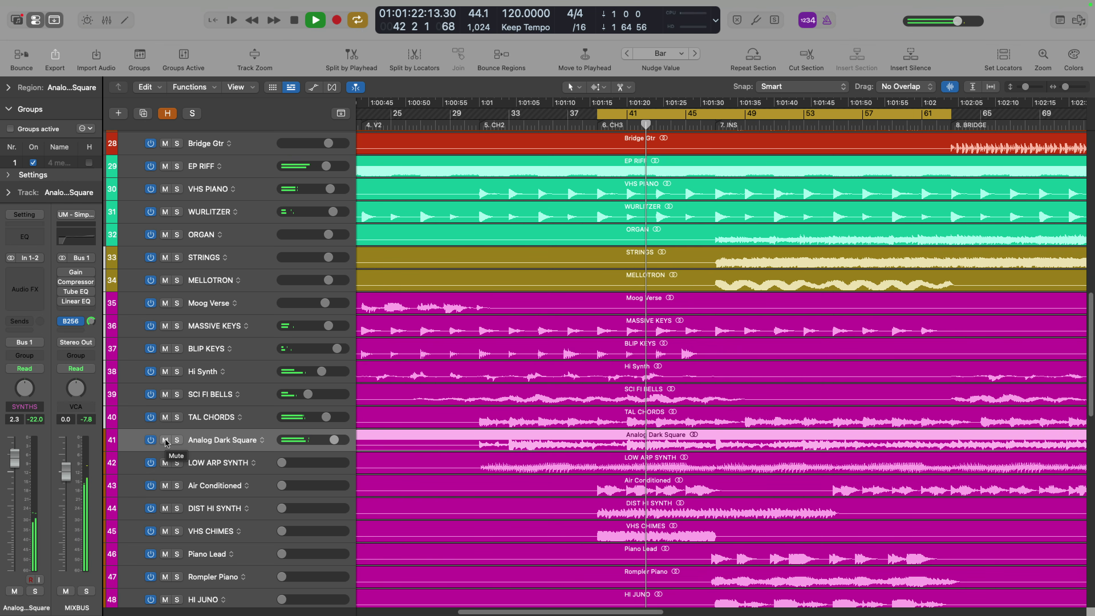
{"action": "left_click", "coordinate": [166, 440]}
{"action": "left_click", "coordinate": [166, 440]}
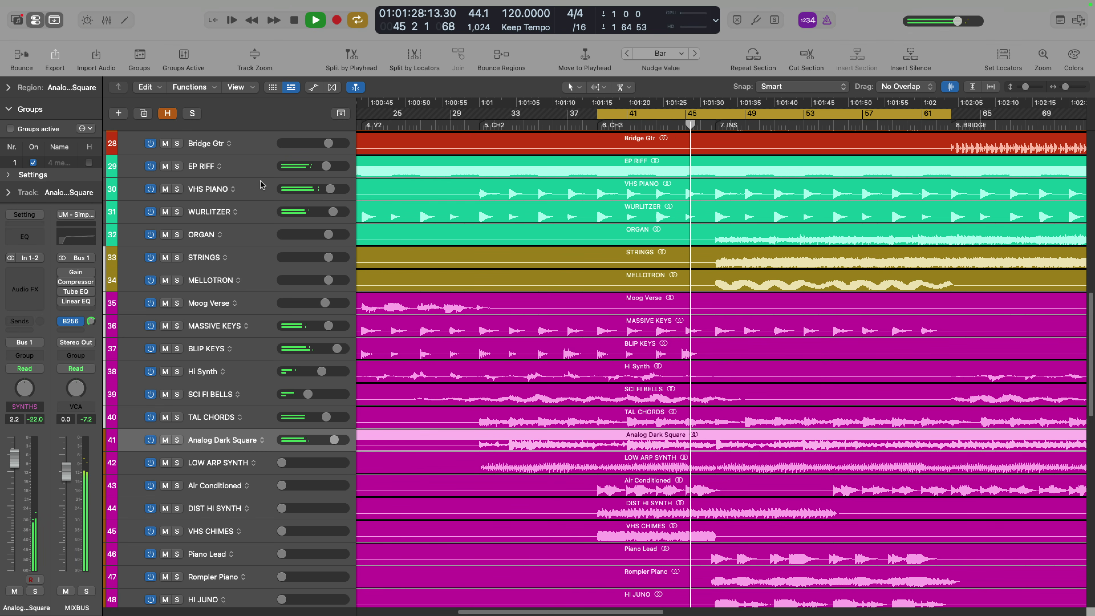
Step: Pull the STRINGS and MELLOTRON volumes fully down and play the 7. INS section in the cycle
{"action": "scroll", "coordinate": [466, 509], "scroll_direction": "down", "scroll_amount": 3}
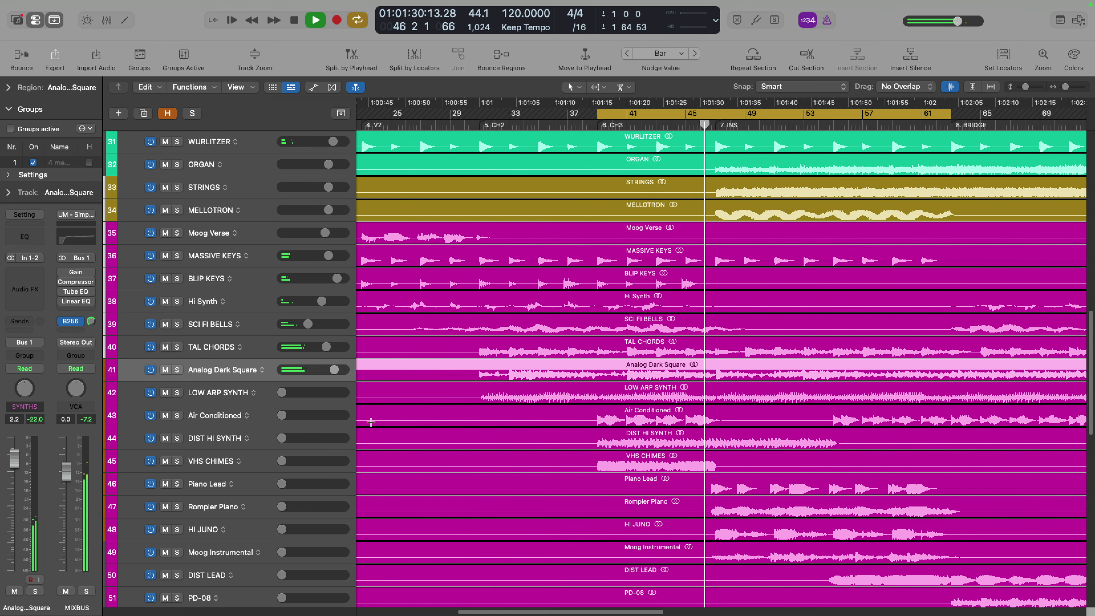
{"action": "left_click", "coordinate": [267, 393]}
{"action": "mouse_move", "coordinate": [282, 392]}
{"action": "left_mouse_down"}
{"action": "mouse_move", "coordinate": [326, 392]}
{"action": "mouse_move", "coordinate": [281, 392]}
{"action": "left_mouse_up"}
{"action": "key", "text": "space"}
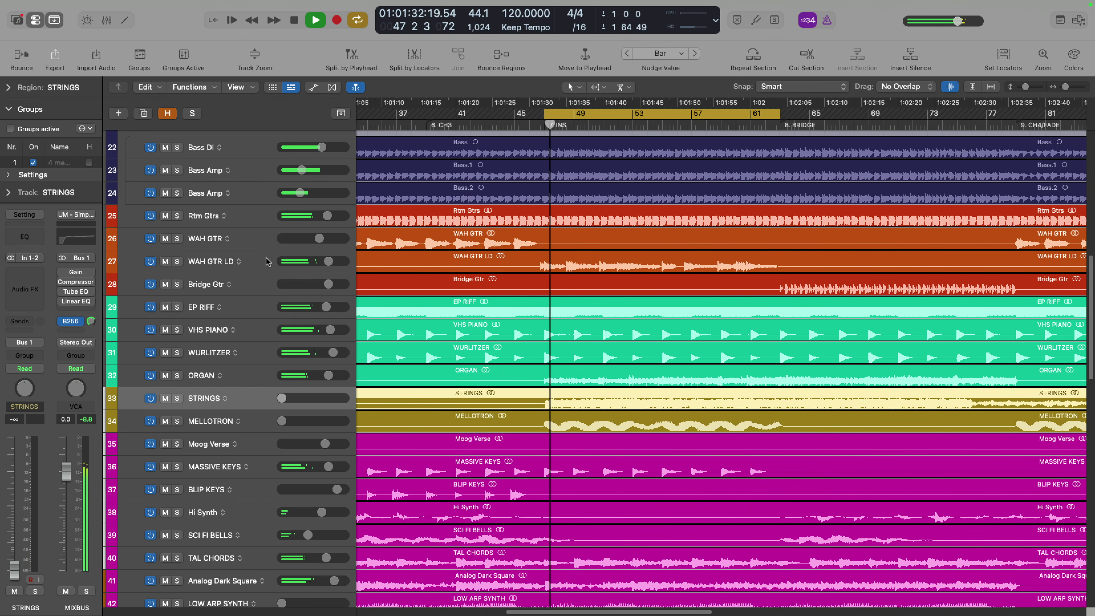
Step: Raise the WAH GTR LD fader to 2.6 dB and increase the gain of its region
{"action": "left_click", "coordinate": [267, 262]}
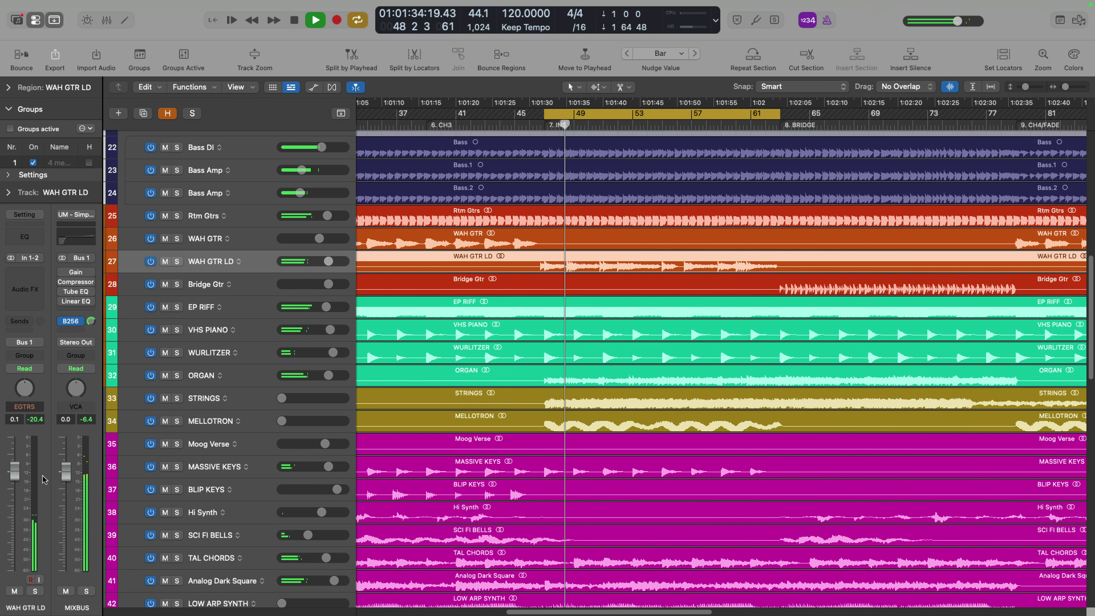
{"action": "left_click_drag", "start_coordinate": [15, 474], "coordinate": [14, 459]}
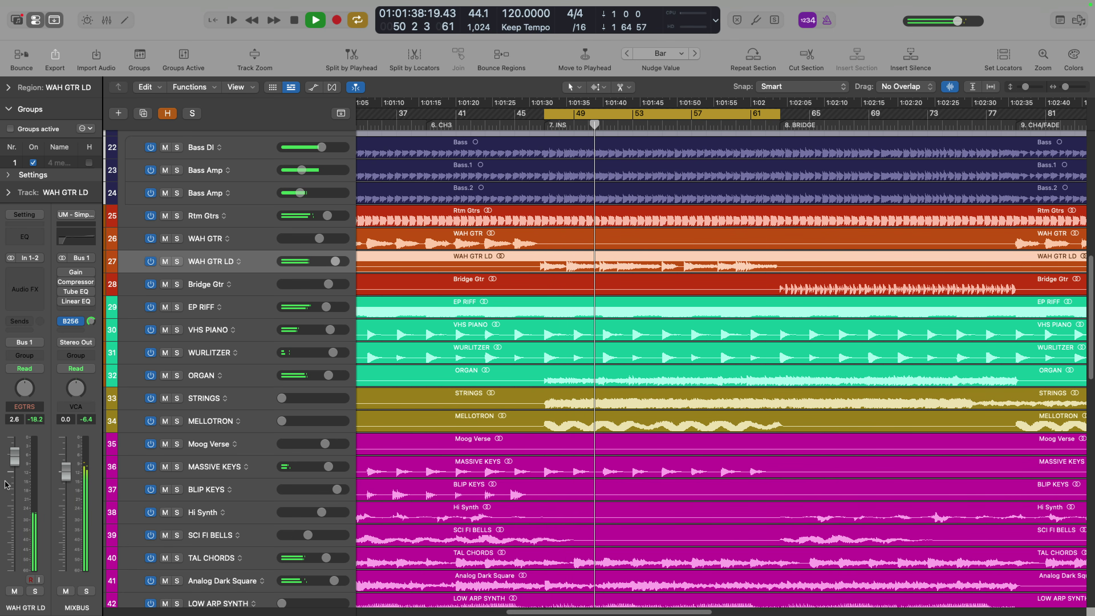
{"action": "left_click_drag", "start_coordinate": [628, 263], "coordinate": [635, 236]}
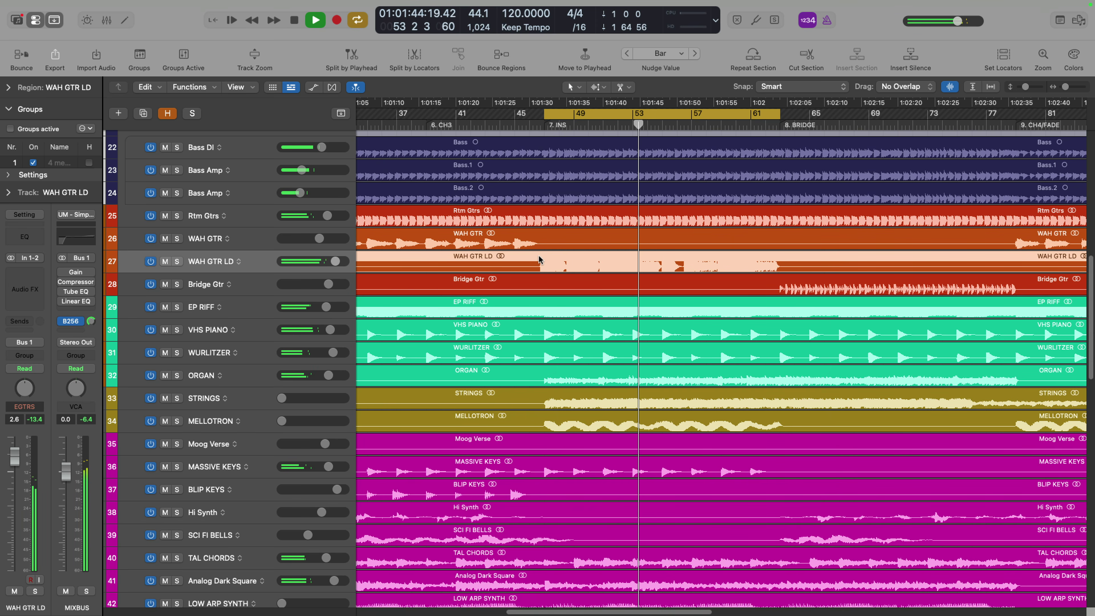
Step: Solo WAH GTR LD and add a Channel EQ cutting 378 Hz by 6.3 dB at Q 1.70 and boosting 1120 Hz by 2.3 dB
{"action": "key", "text": "ctrl+s"}
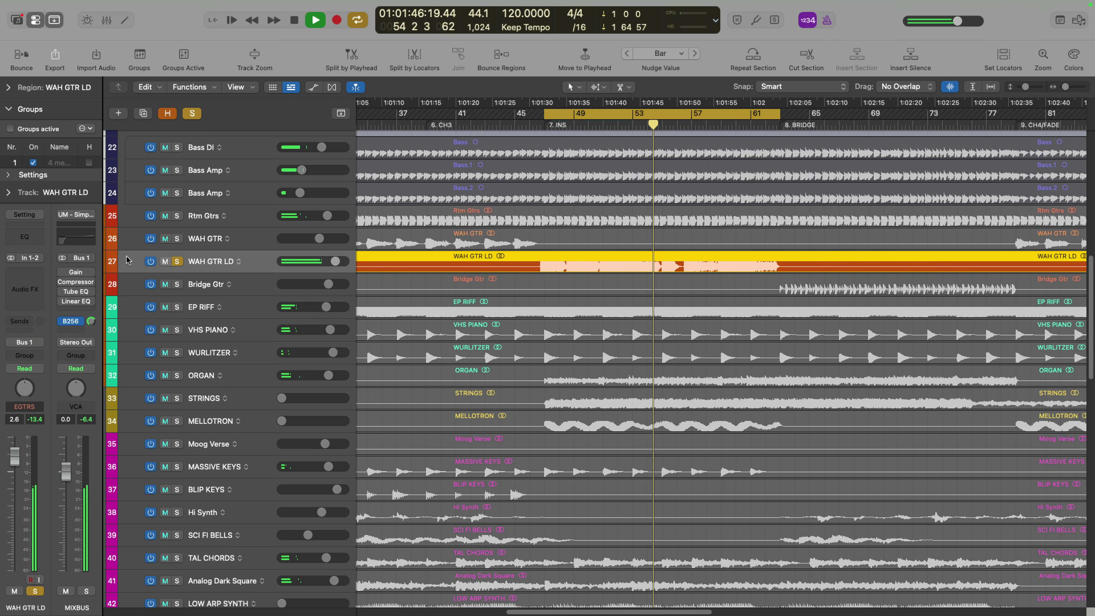
{"action": "left_click", "coordinate": [38, 238]}
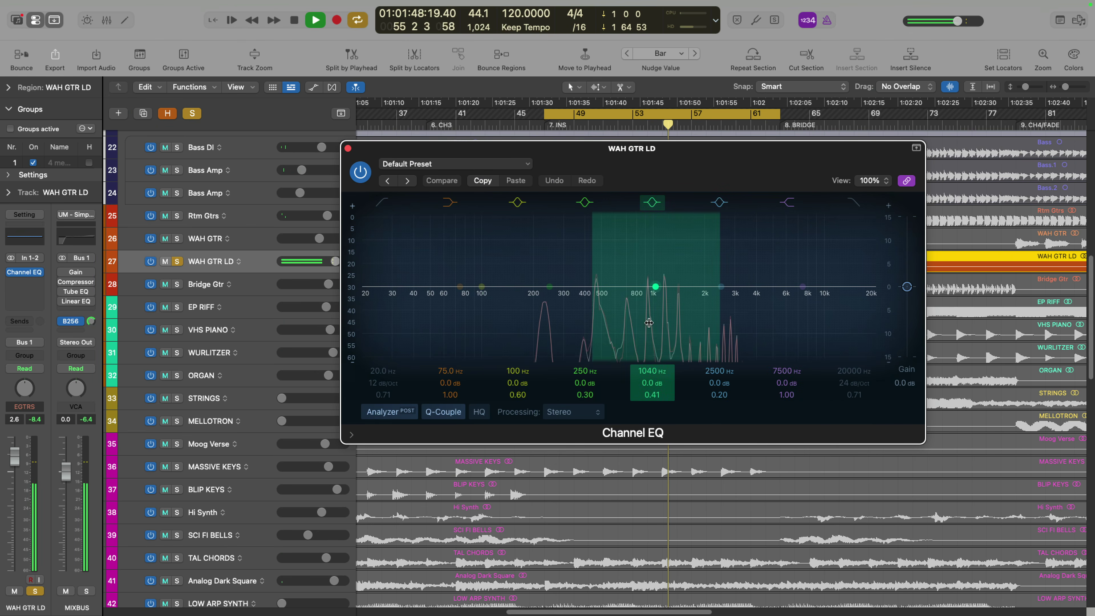
{"action": "left_click_drag", "start_coordinate": [551, 288], "coordinate": [588, 227]}
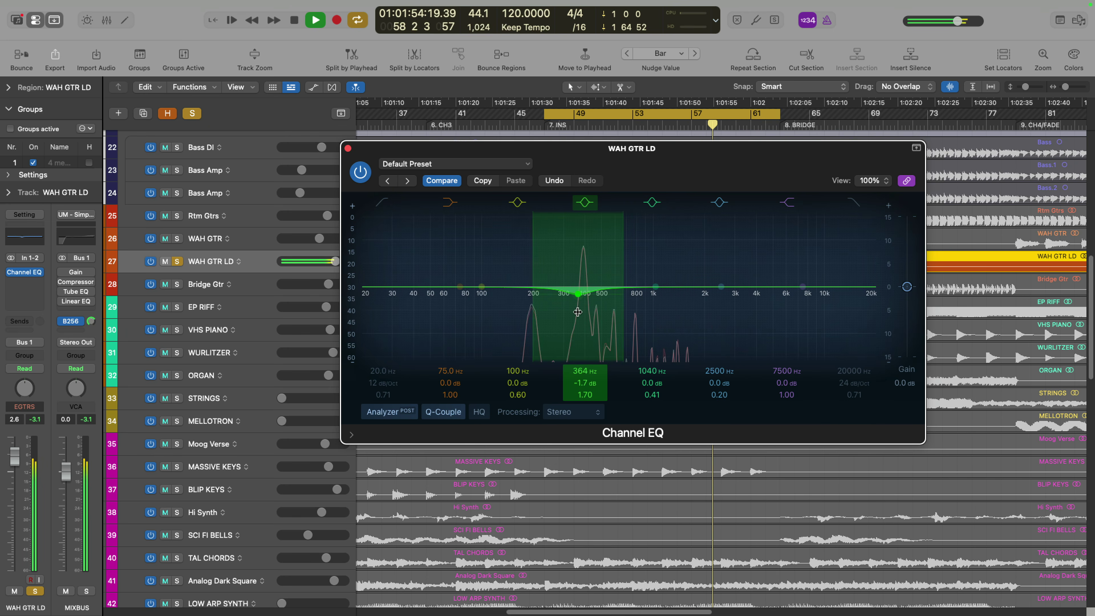
{"action": "left_click_drag", "start_coordinate": [585, 329], "coordinate": [582, 330]}
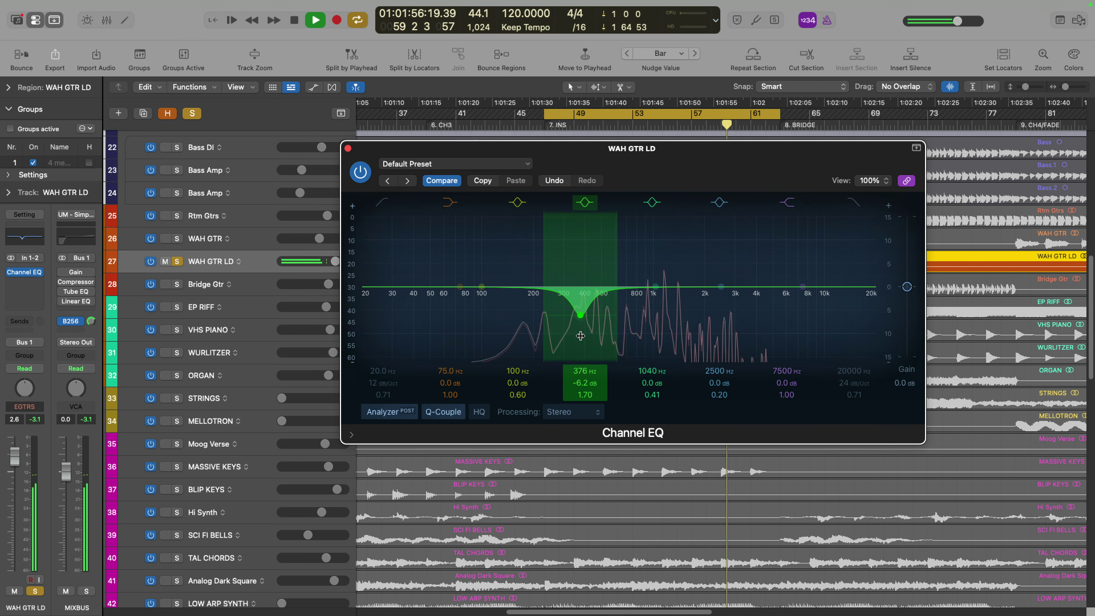
{"action": "left_click_drag", "start_coordinate": [653, 290], "coordinate": [657, 277]}
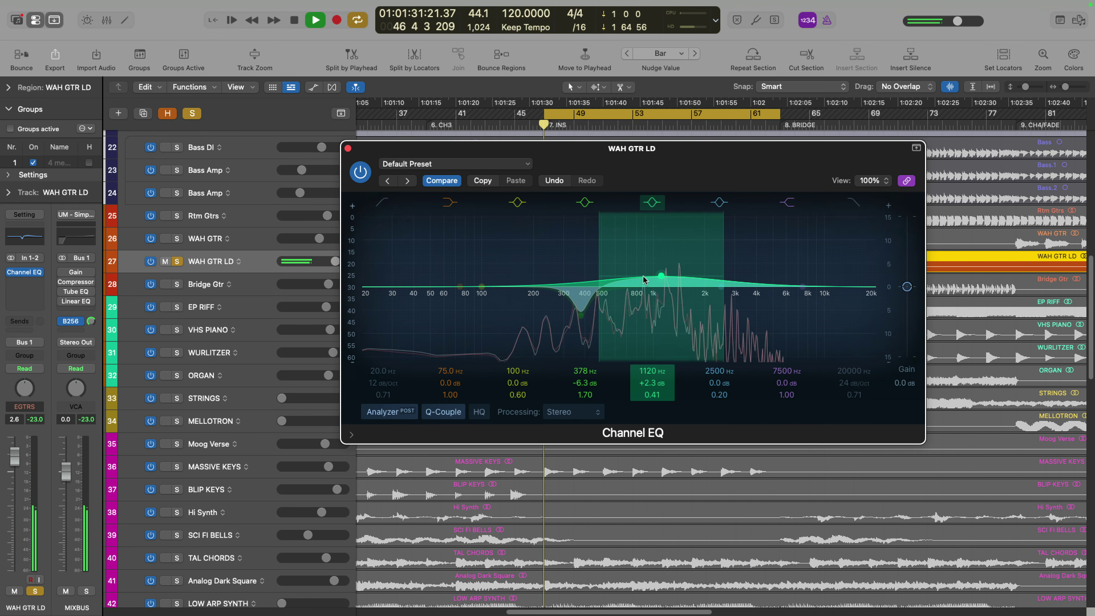
Step: Enable a 210 Hz low cut on the WAH GTR LD EQ and cut 462 Hz by 6.2 dB with a Q of 8.60
{"action": "left_click", "coordinate": [382, 203]}
{"action": "left_click_drag", "start_coordinate": [383, 309], "coordinate": [537, 295]}
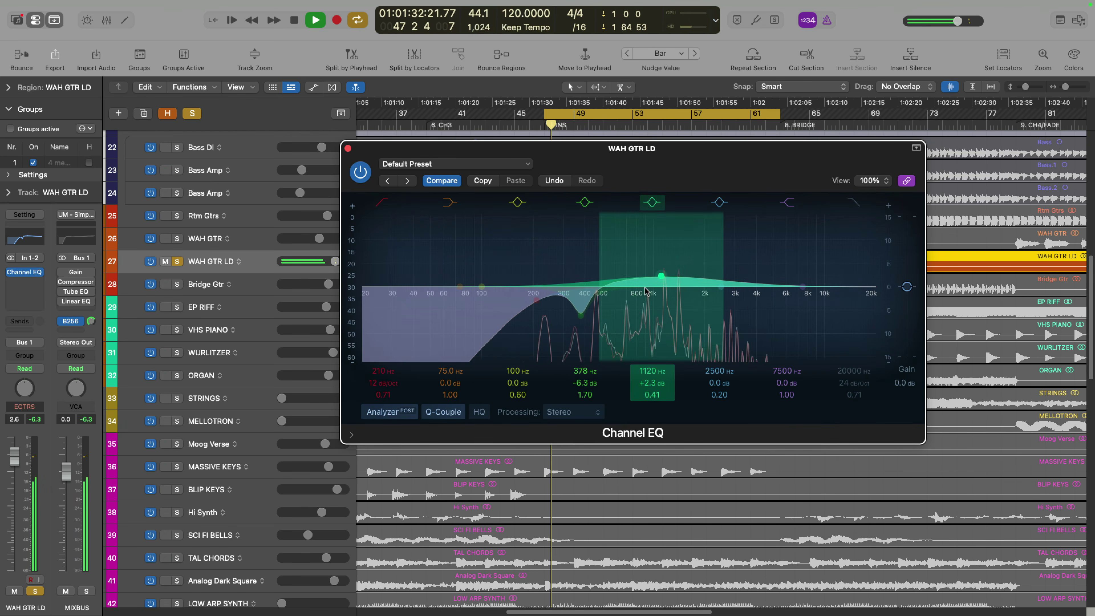
{"action": "left_click_drag", "start_coordinate": [723, 287], "coordinate": [600, 297]}
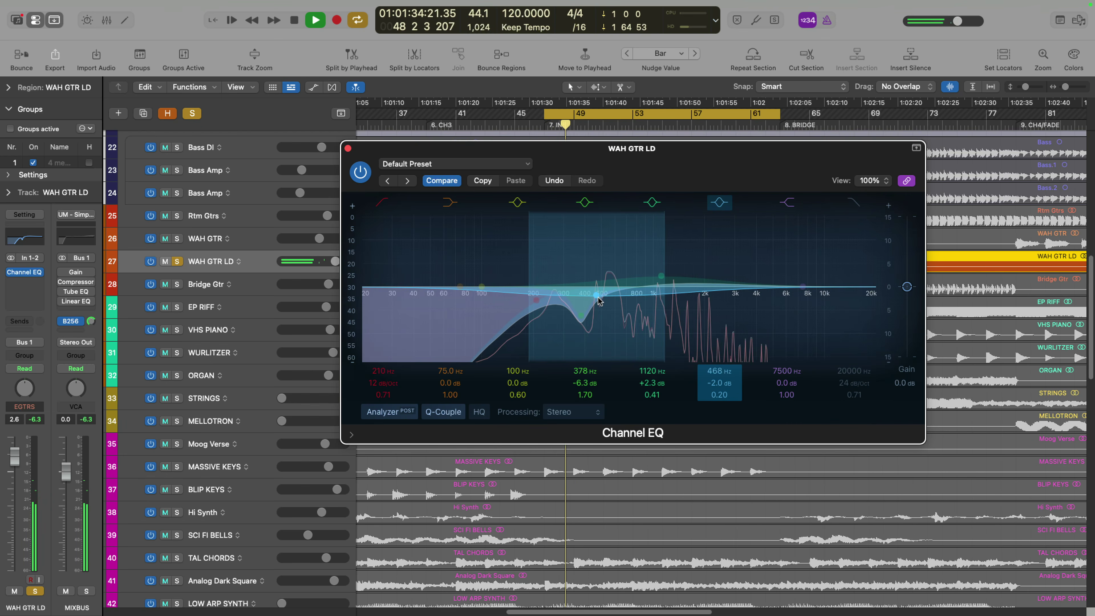
{"action": "scroll", "coordinate": [598, 298], "scroll_direction": "up", "scroll_amount": 10}
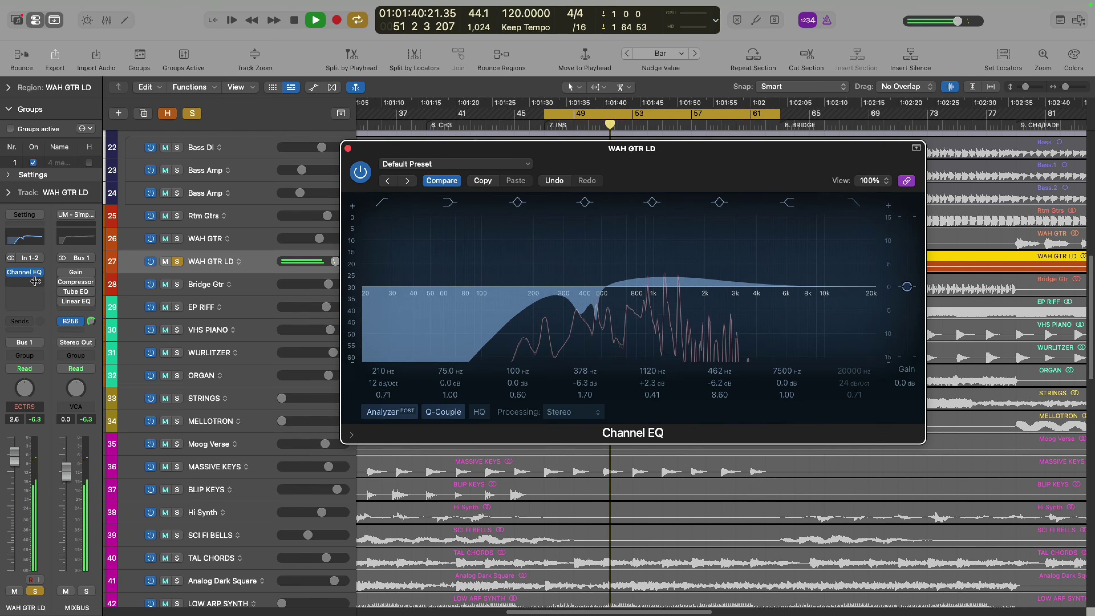
Step: Unsolo WAH GTR LD, close its EQ and balance its fader in the full mix at -0.8 dB
{"action": "key", "text": "s"}
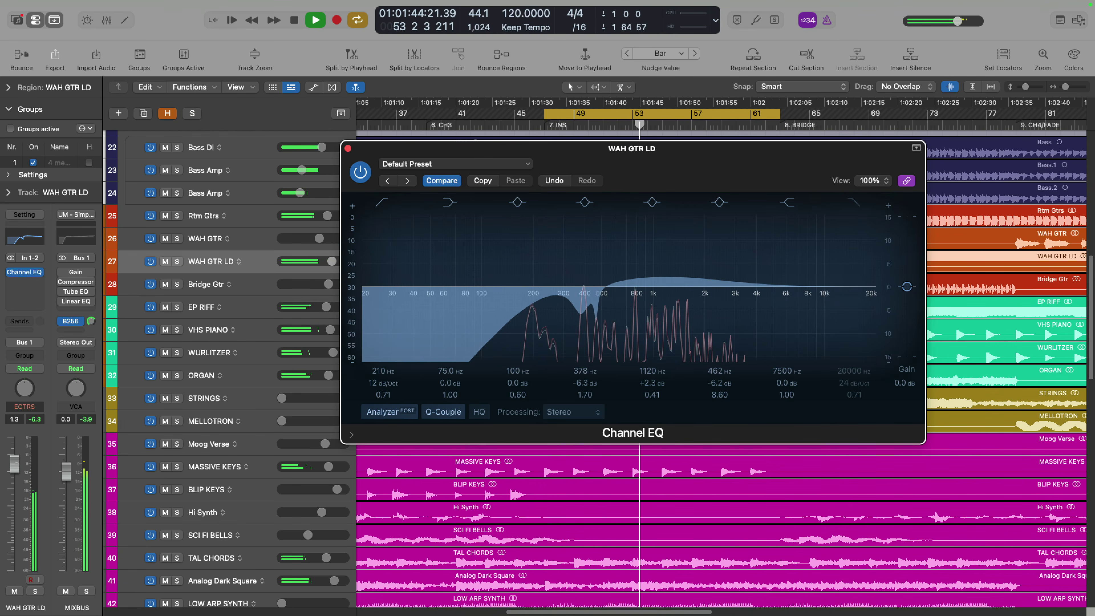
{"action": "key", "text": "space"}
{"action": "left_click", "coordinate": [347, 148]}
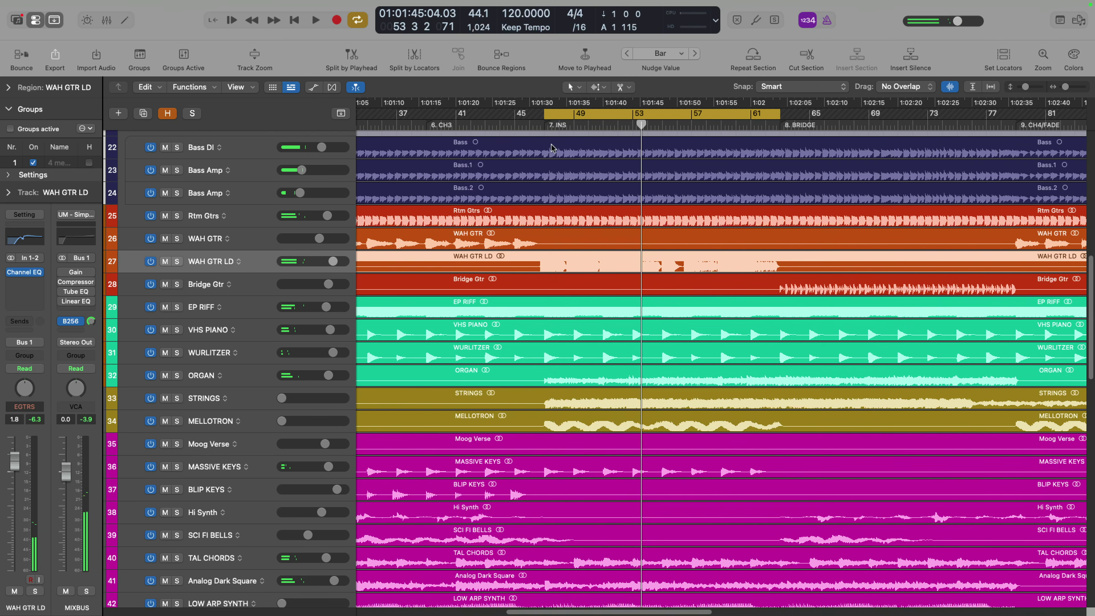
{"action": "key", "text": "space"}
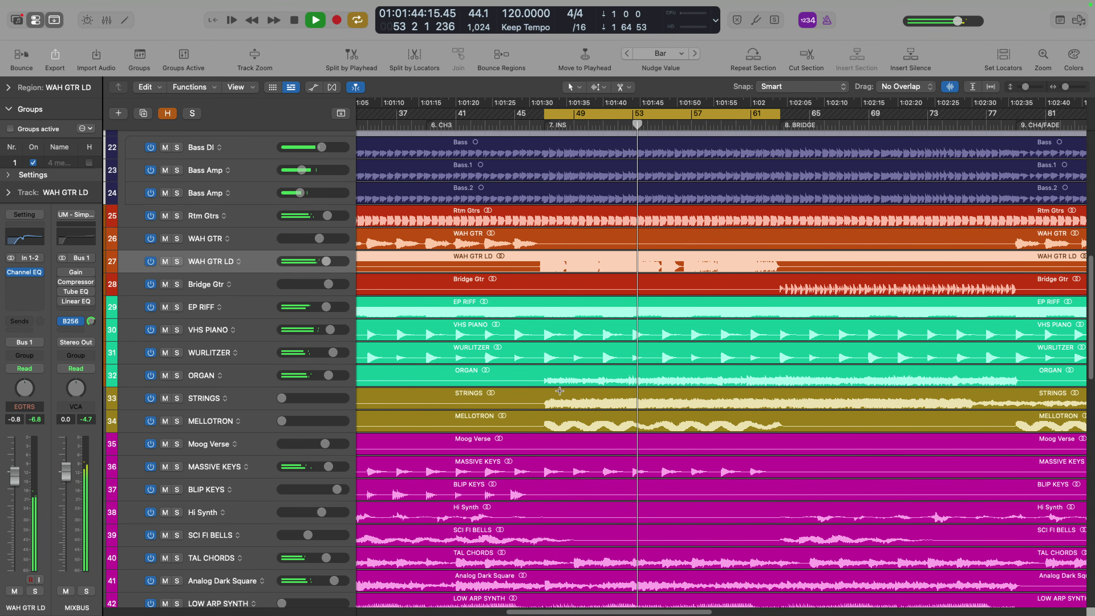
Step: Reset the Piano Lead fader to 0 dB and audition the track in solo against the mix
{"action": "scroll", "coordinate": [534, 427], "scroll_direction": "down", "scroll_amount": 5}
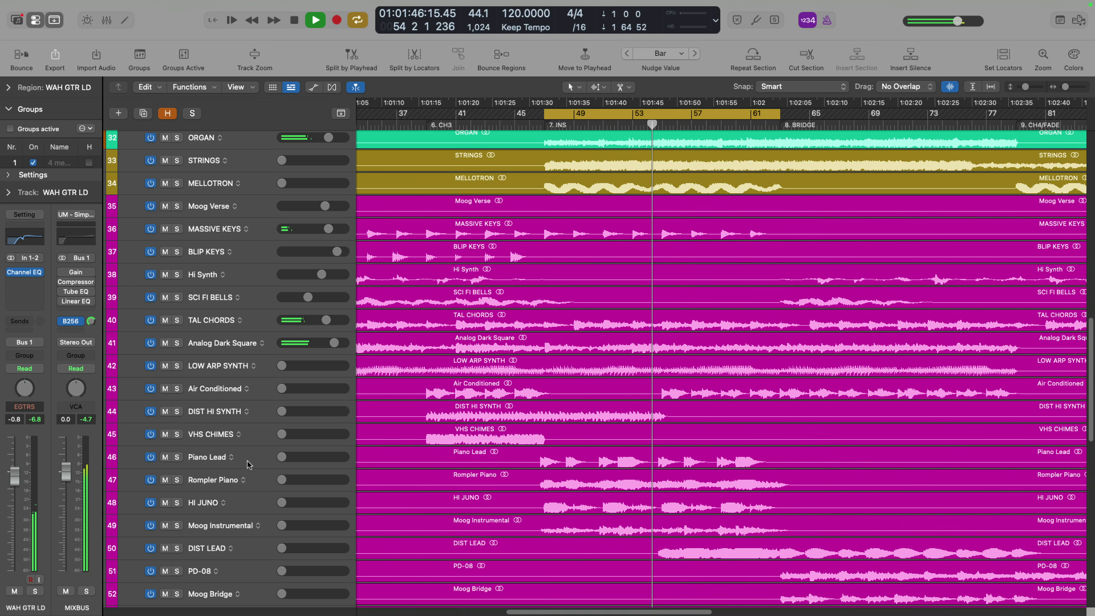
{"action": "left_click", "coordinate": [247, 462]}
{"action": "left_click", "coordinate": [308, 458], "text": "alt"}
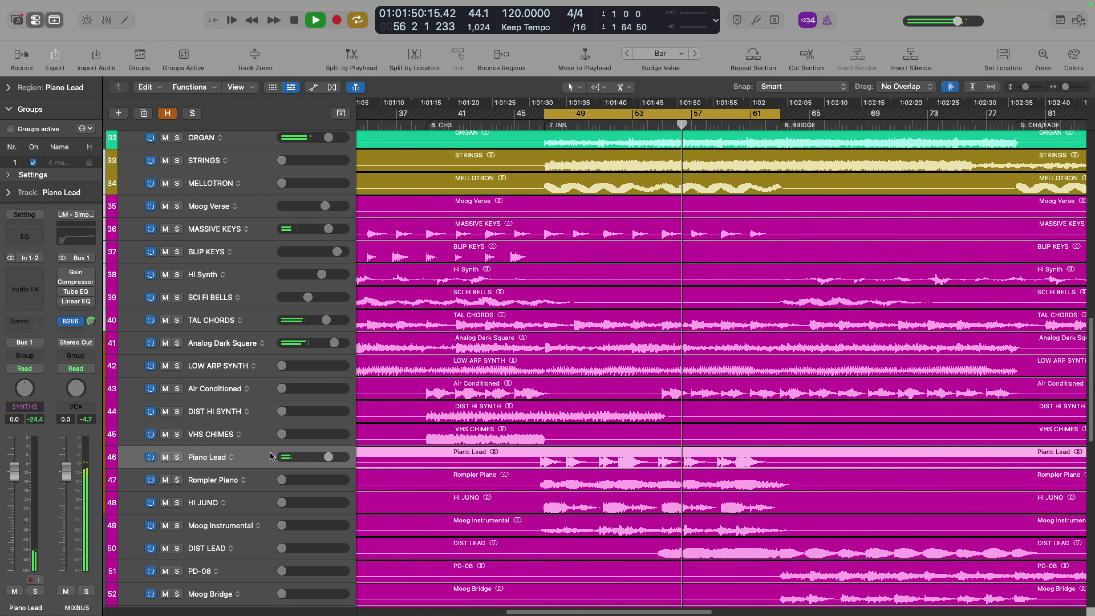
{"action": "key", "text": "s"}
{"action": "key", "text": "s"}
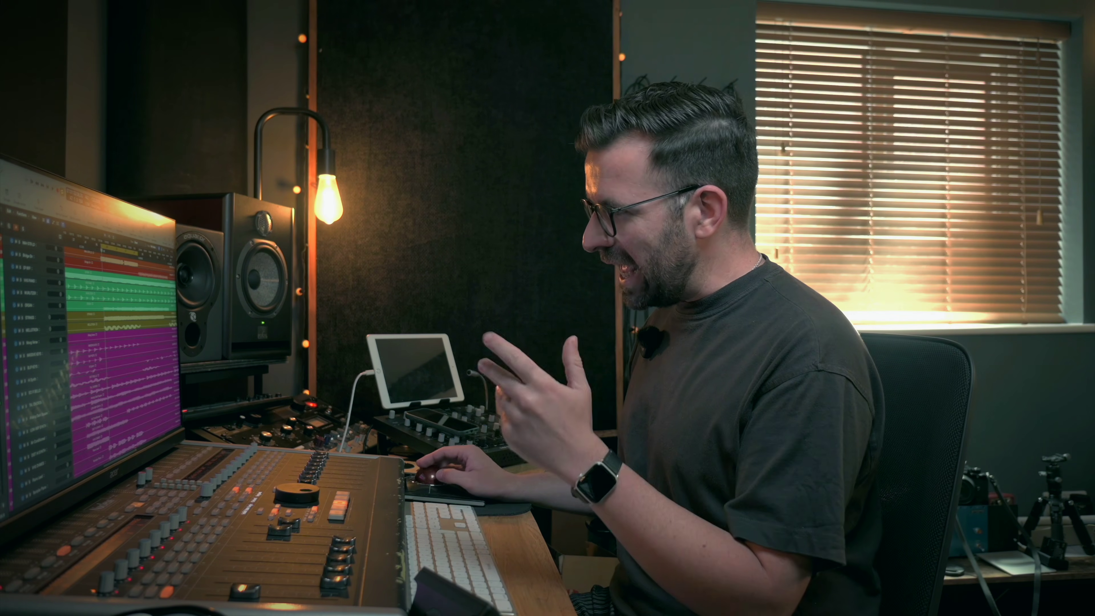
{"action": "scroll", "coordinate": [120, 345], "scroll_direction": "up", "scroll_amount": 3}
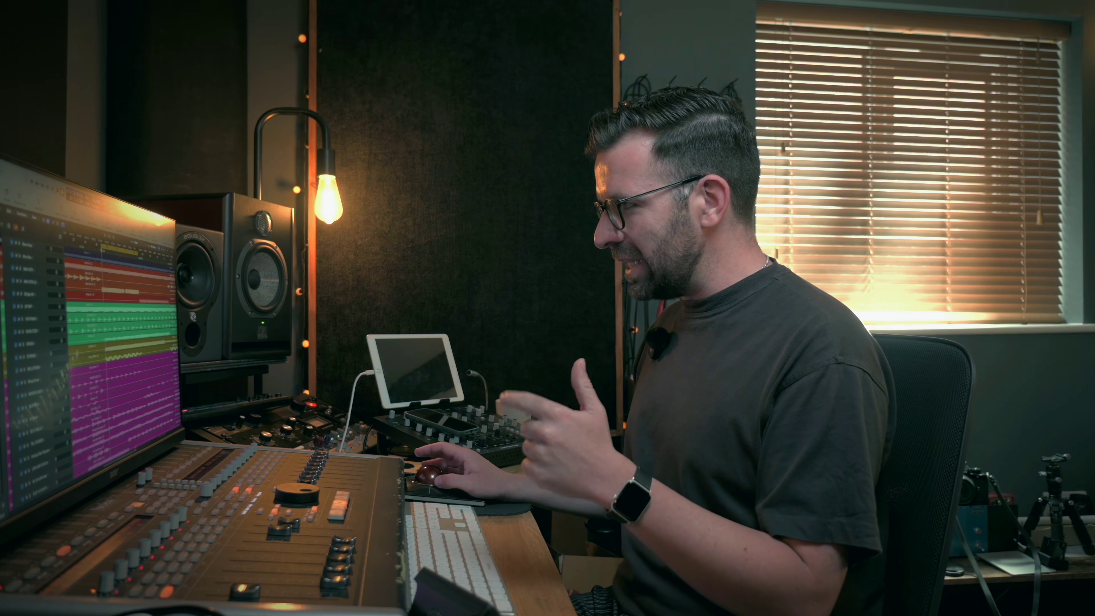
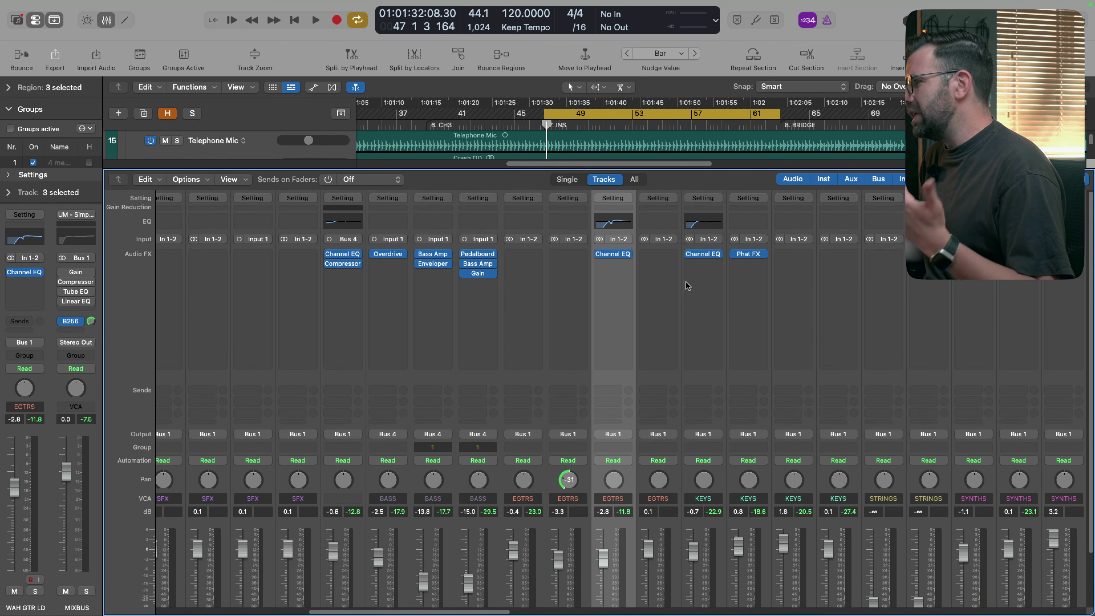
{"action": "scroll", "coordinate": [695, 301], "scroll_direction": "down", "scroll_amount": 3}
{"action": "scroll", "coordinate": [695, 300], "scroll_direction": "right", "scroll_amount": 5}
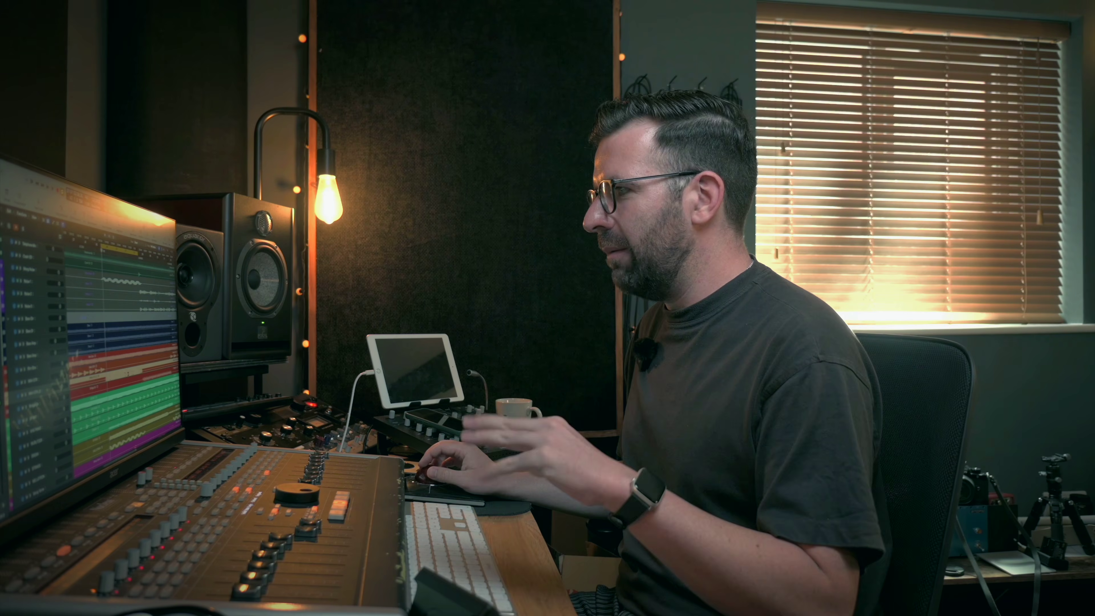
{"action": "scroll", "coordinate": [78, 354], "scroll_direction": "down", "scroll_amount": 5}
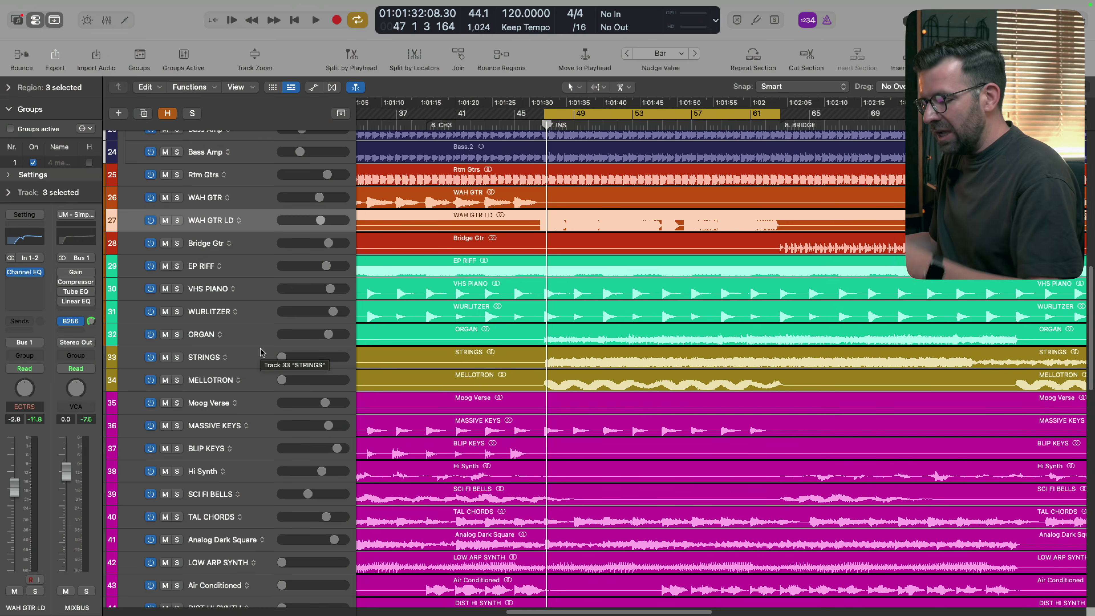
Step: Review the keys, strings and synth channel strips in the mixer to check their levels and inserts
{"action": "key", "text": "x"}
{"action": "scroll", "coordinate": [626, 340], "scroll_direction": "up", "scroll_amount": 3}
{"action": "scroll", "coordinate": [626, 340], "scroll_direction": "right", "scroll_amount": 15}
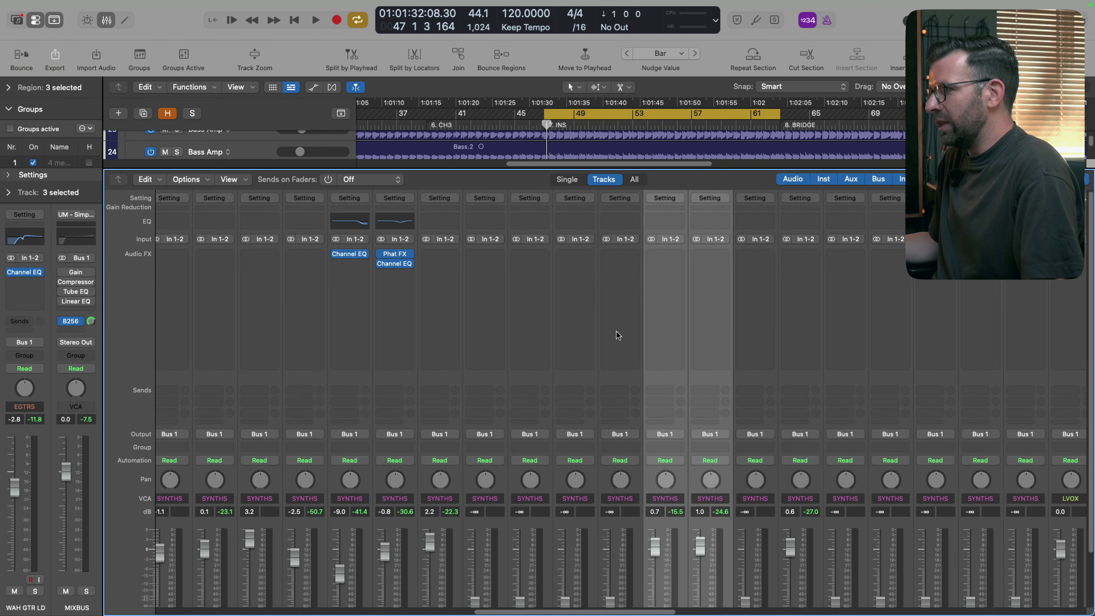
{"action": "scroll", "coordinate": [616, 337], "scroll_direction": "down", "scroll_amount": 3}
{"action": "scroll", "coordinate": [616, 338], "scroll_direction": "left", "scroll_amount": 15}
{"action": "scroll", "coordinate": [634, 400], "scroll_direction": "right", "scroll_amount": 5}
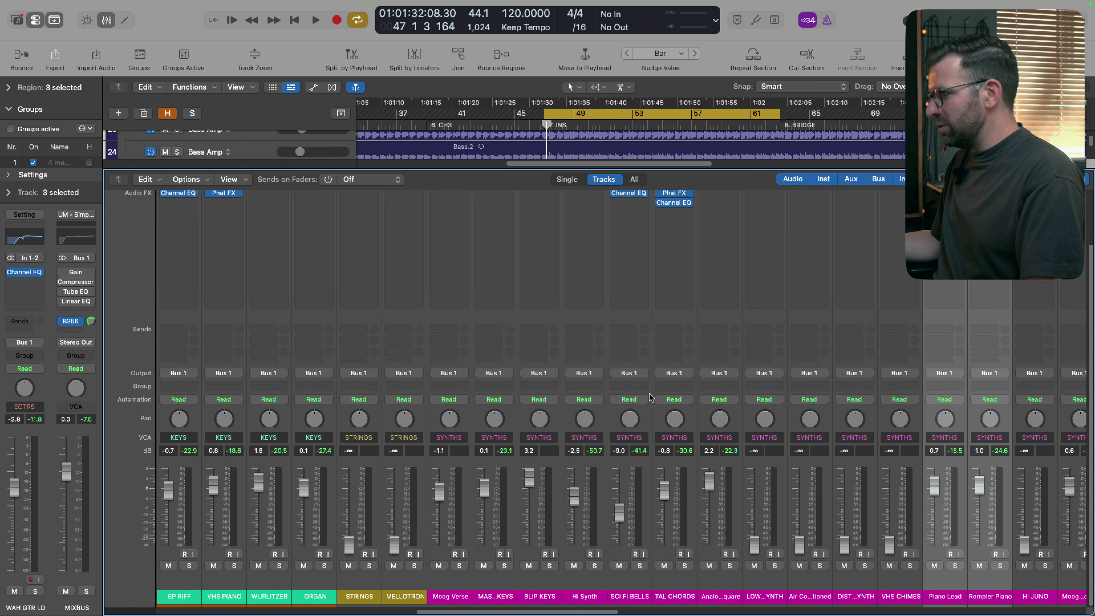
{"action": "key", "text": "x"}
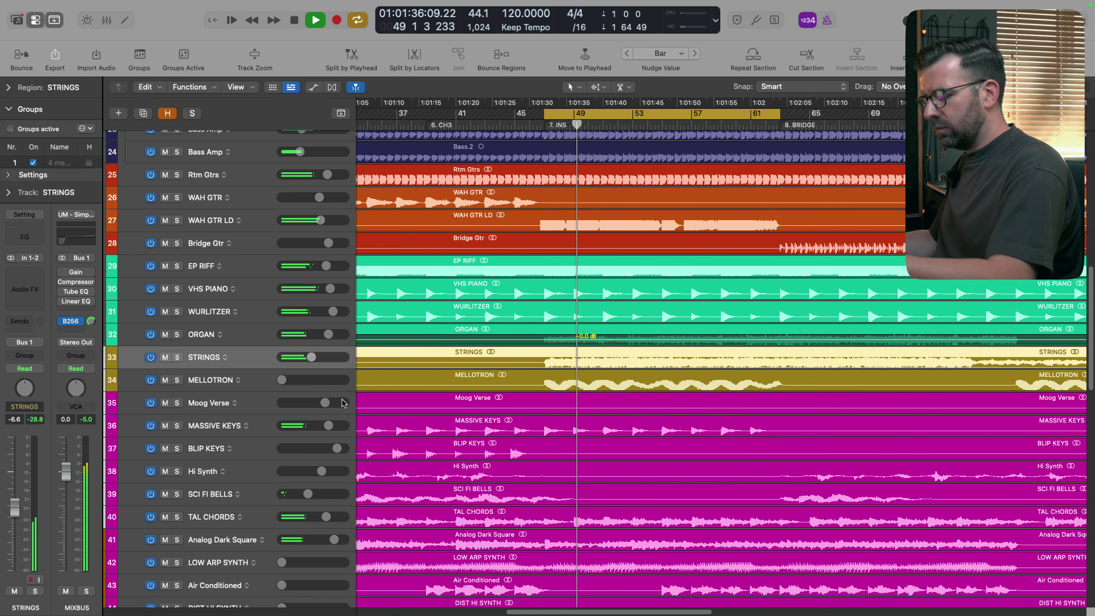
Step: Balance the STRINGS fader at -4.1 dB and bring up MELLOTRON beside it, auditioning both in solo and in the full mix
{"action": "key", "text": "s"}
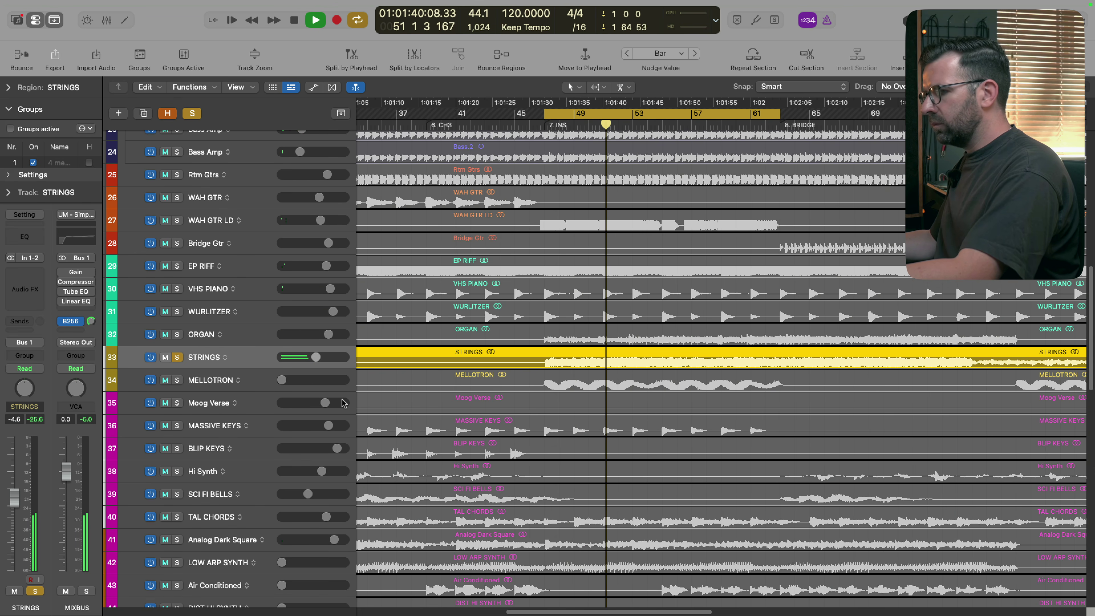
{"action": "key", "text": "s"}
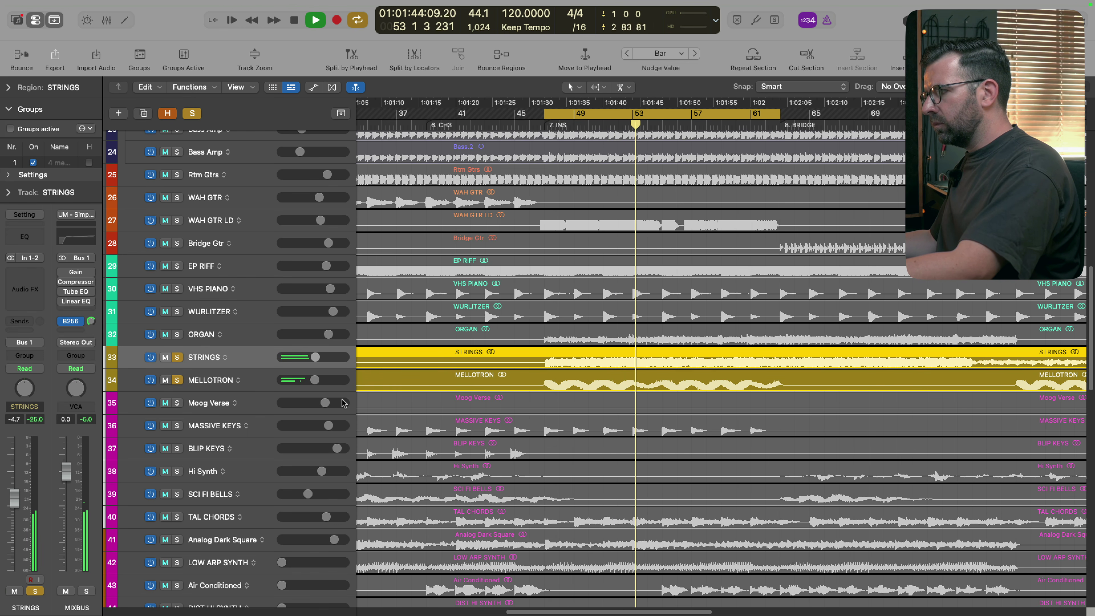
{"action": "key", "text": "ctrl+alt+super+s"}
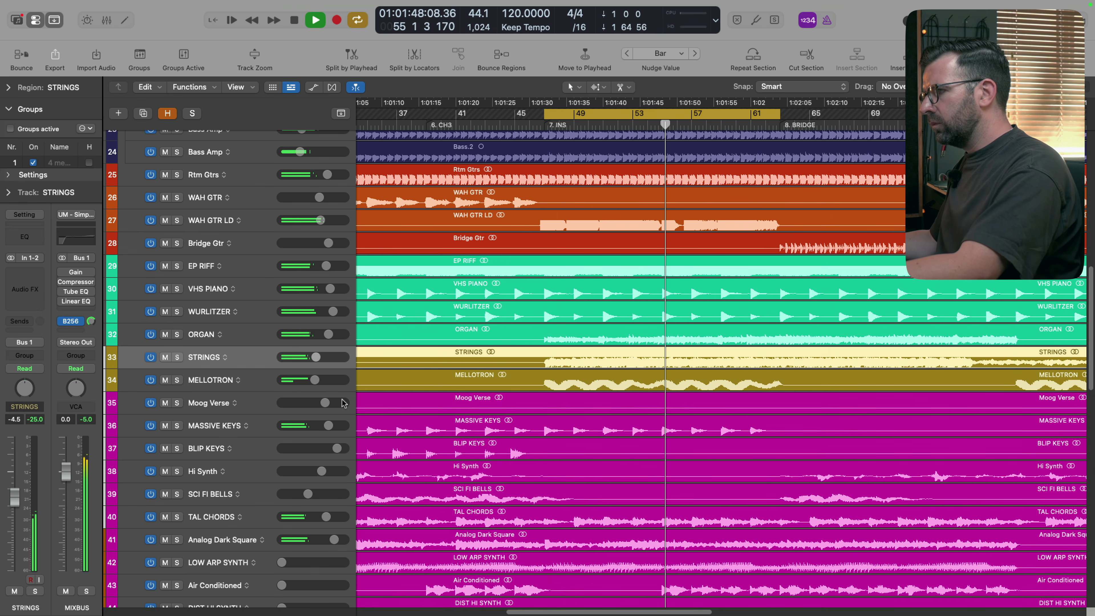
{"action": "left_click", "coordinate": [308, 388]}
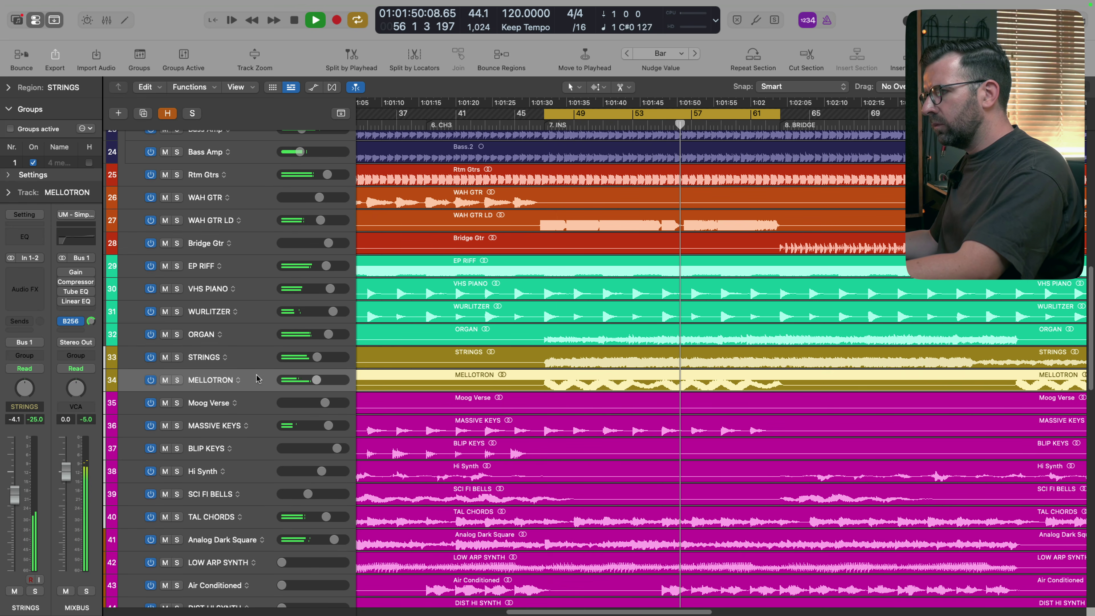
Step: Add a Channel EQ to MELLOTRON cutting 2040 Hz by 3.1 dB at Q 1.00, and set its fader to -3.3 dB
{"action": "left_click", "coordinate": [37, 237]}
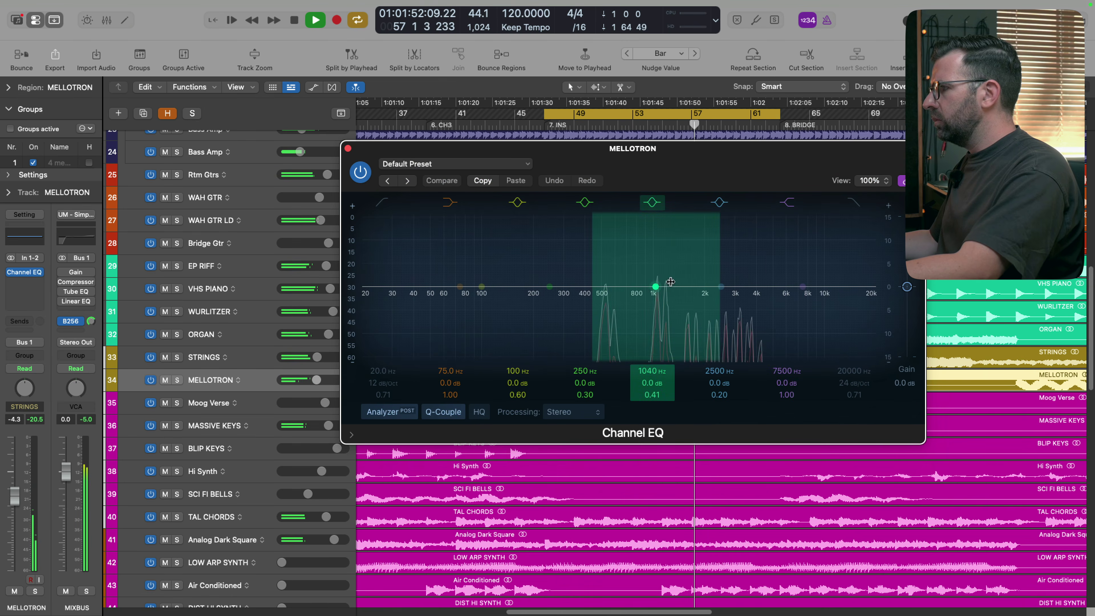
{"action": "left_click_drag", "start_coordinate": [659, 289], "coordinate": [698, 231]}
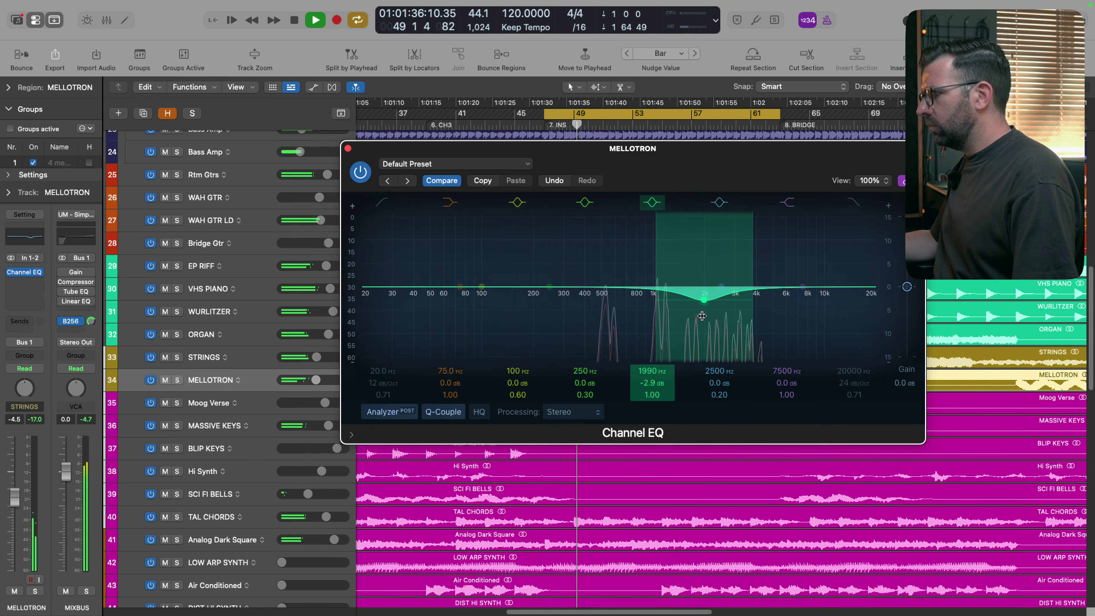
{"action": "left_click_drag", "start_coordinate": [702, 316], "coordinate": [702, 323]}
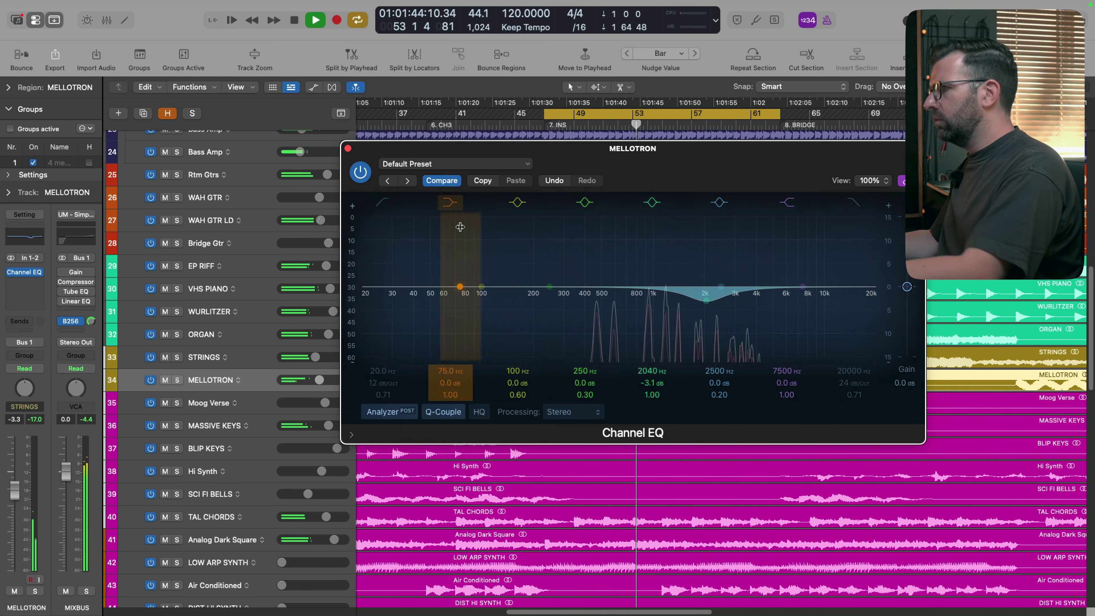
{"action": "left_click", "coordinate": [348, 149]}
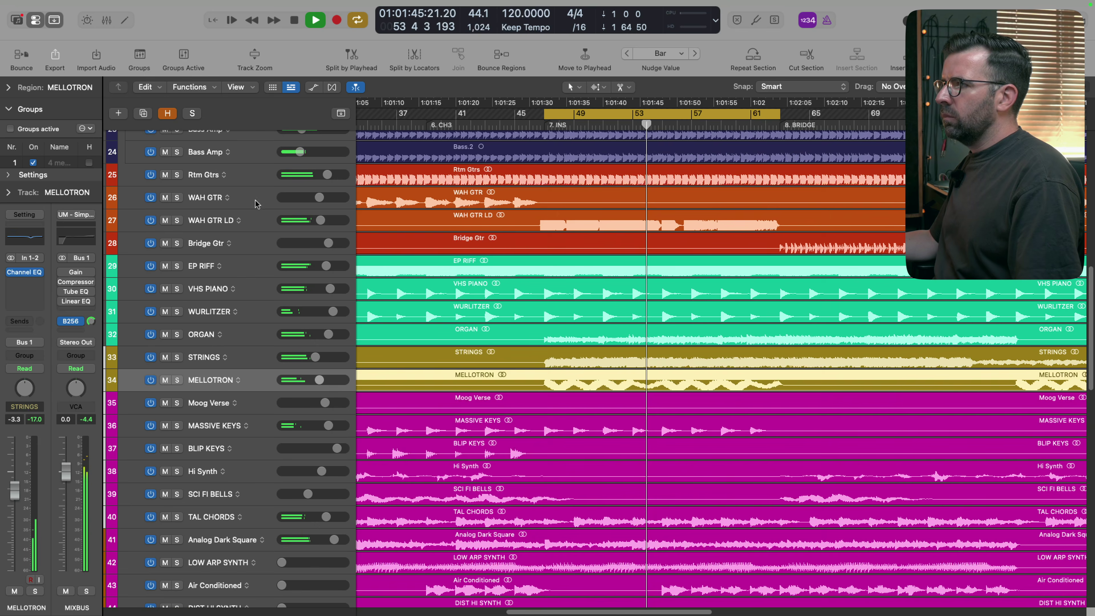
Step: Insert a Compressor after the EQ on WAH GTR LD, solo the track and adjust the compressor's attack
{"action": "left_click", "coordinate": [252, 216]}
{"action": "scroll", "coordinate": [382, 225], "scroll_direction": "up", "scroll_amount": 3}
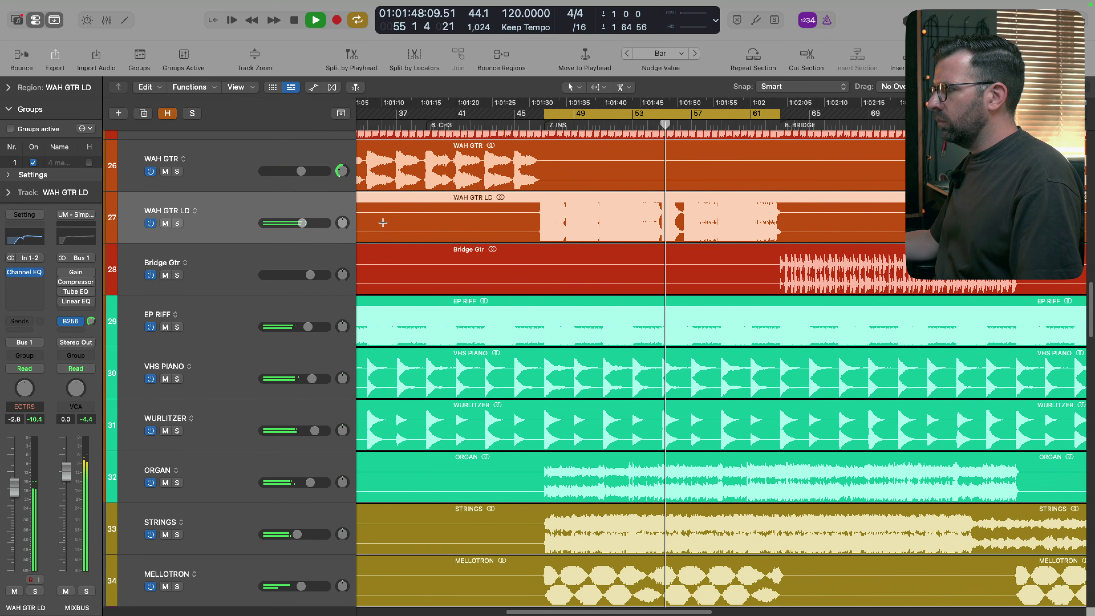
{"action": "left_click", "coordinate": [24, 287]}
{"action": "type", "text": "compr"}
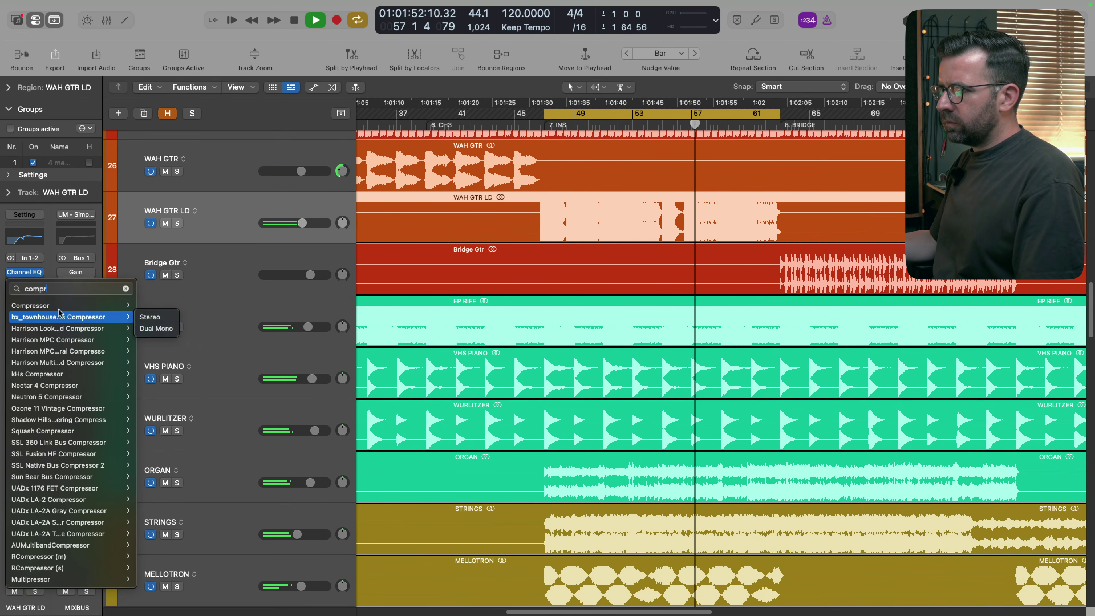
{"action": "left_click", "coordinate": [43, 306]}
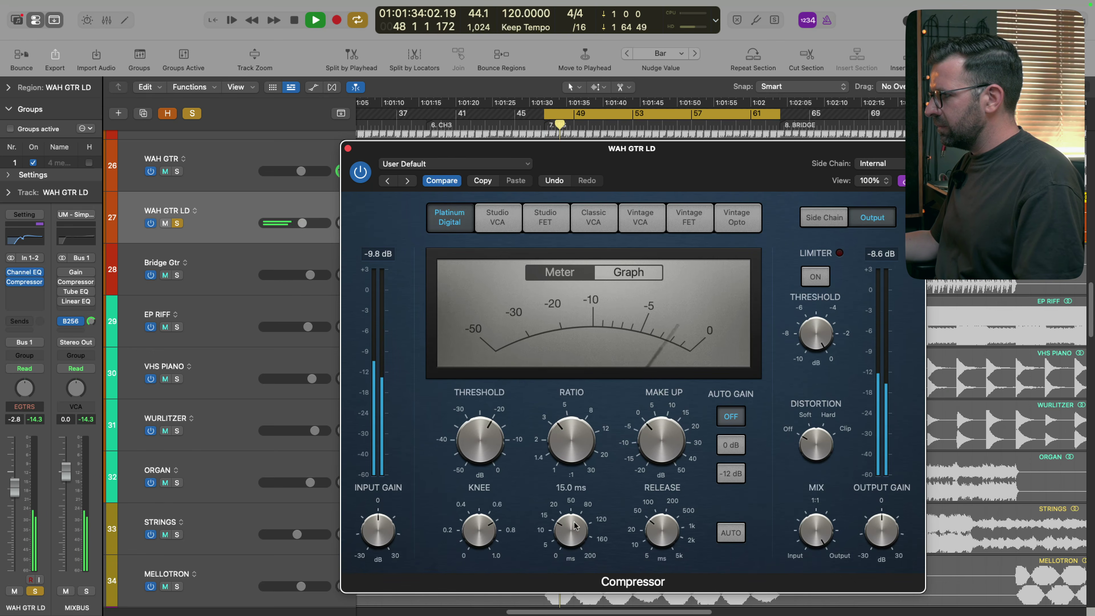
{"action": "left_click_drag", "start_coordinate": [575, 506], "coordinate": [575, 504]}
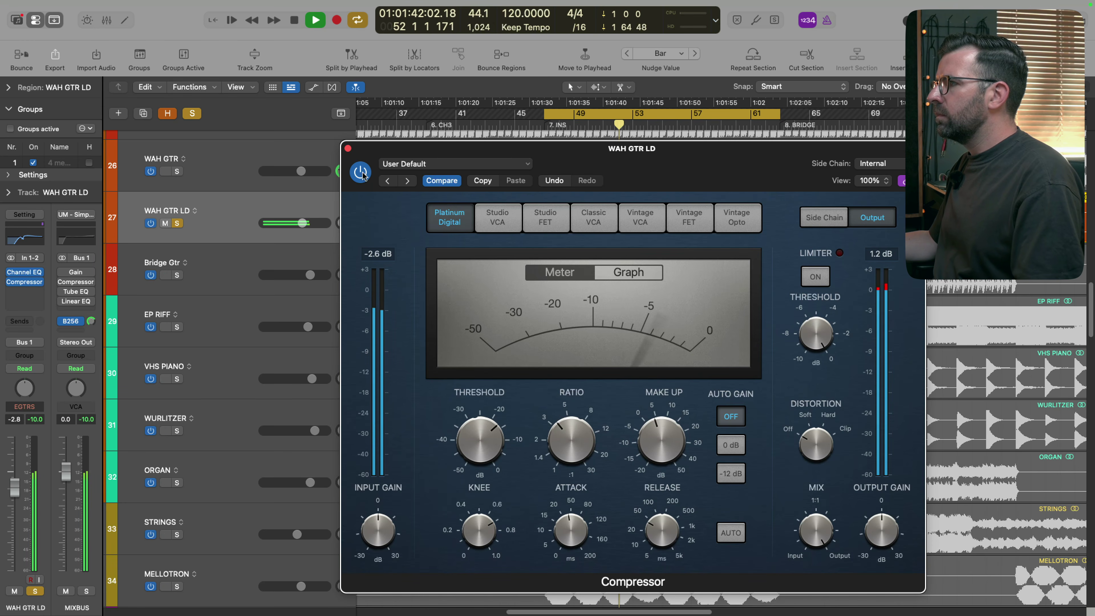
Step: Switch the WAH GTR LD compressor to the Classic VCA model and lower its threshold while listening in solo
{"action": "left_click", "coordinate": [594, 216]}
{"action": "key", "text": "space"}
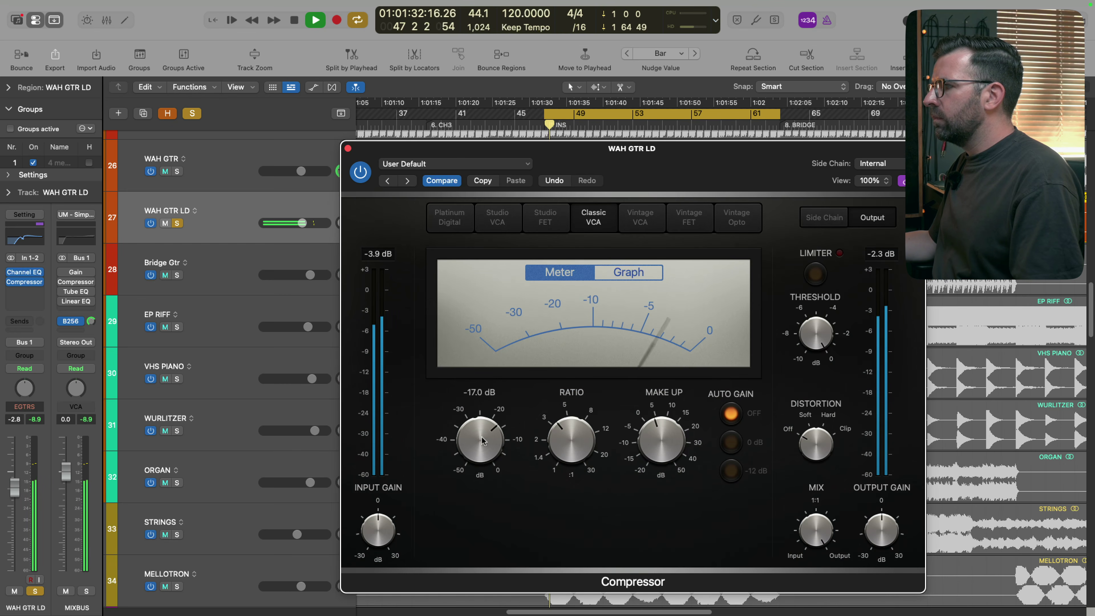
{"action": "scroll", "coordinate": [480, 453], "scroll_direction": "down", "scroll_amount": 1}
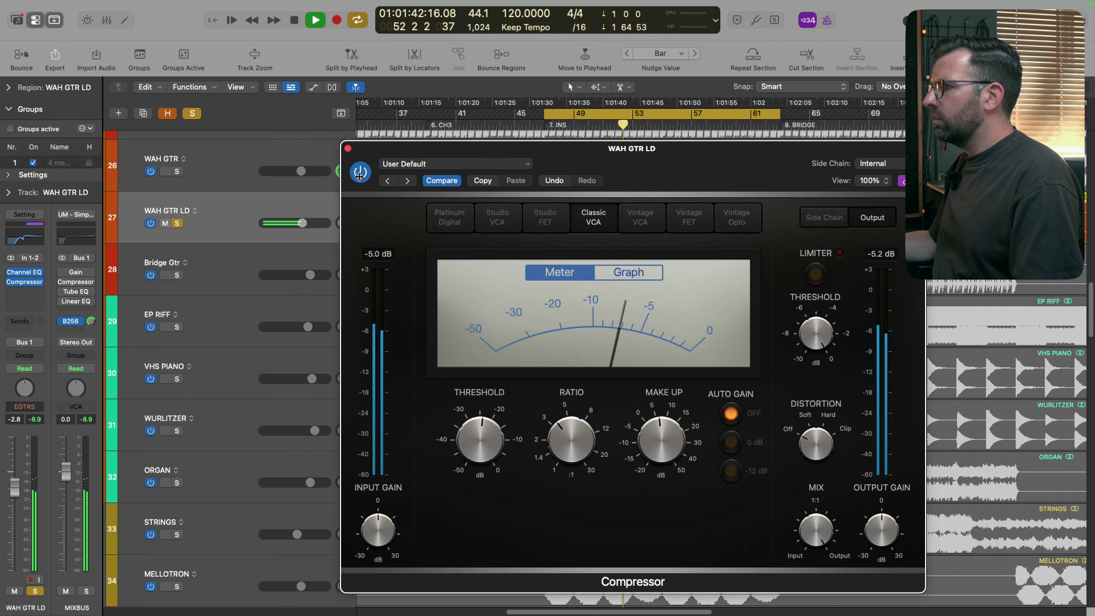
{"action": "key", "text": "space"}
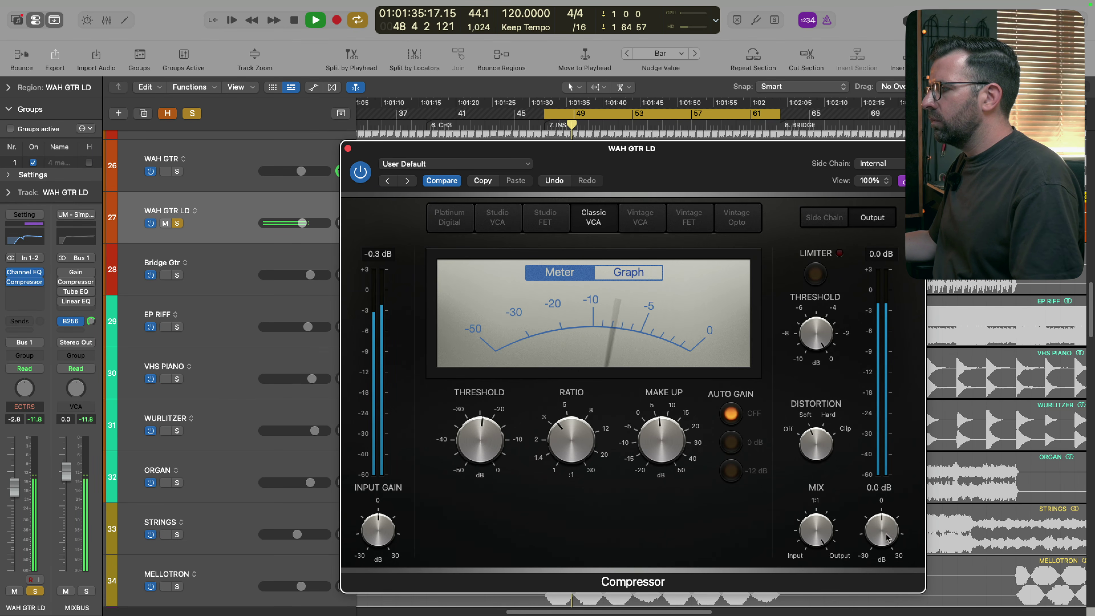
Step: Unsolo WAH GTR LD, raise its fader to -1.6 dB in the full mix and close the compressor
{"action": "key", "text": "s"}
{"action": "key", "text": "space"}
{"action": "key", "text": "space"}
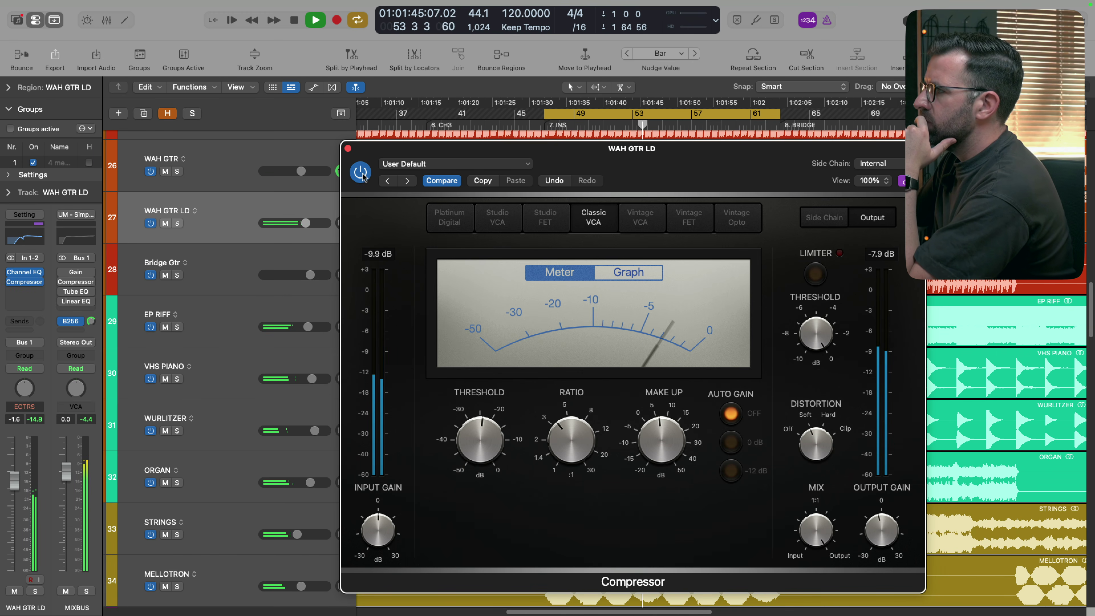
{"action": "left_click", "coordinate": [348, 148]}
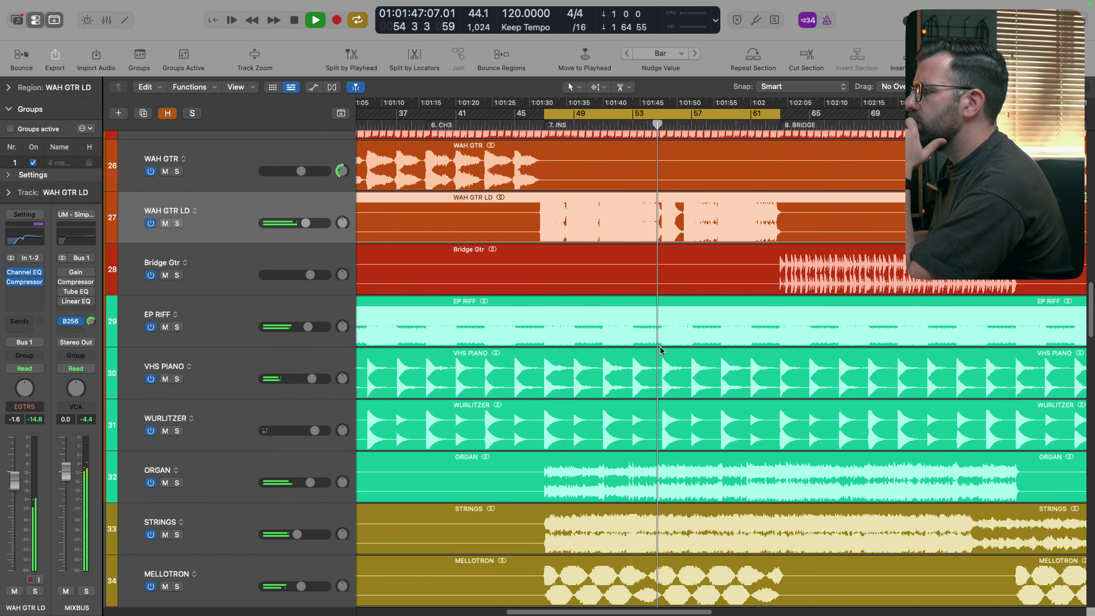
Step: Bring the LOW ARP SYNTH fader up to 1.1 dB, checking the track in solo and in the mix
{"action": "scroll", "coordinate": [512, 310], "scroll_direction": "up", "scroll_amount": 5}
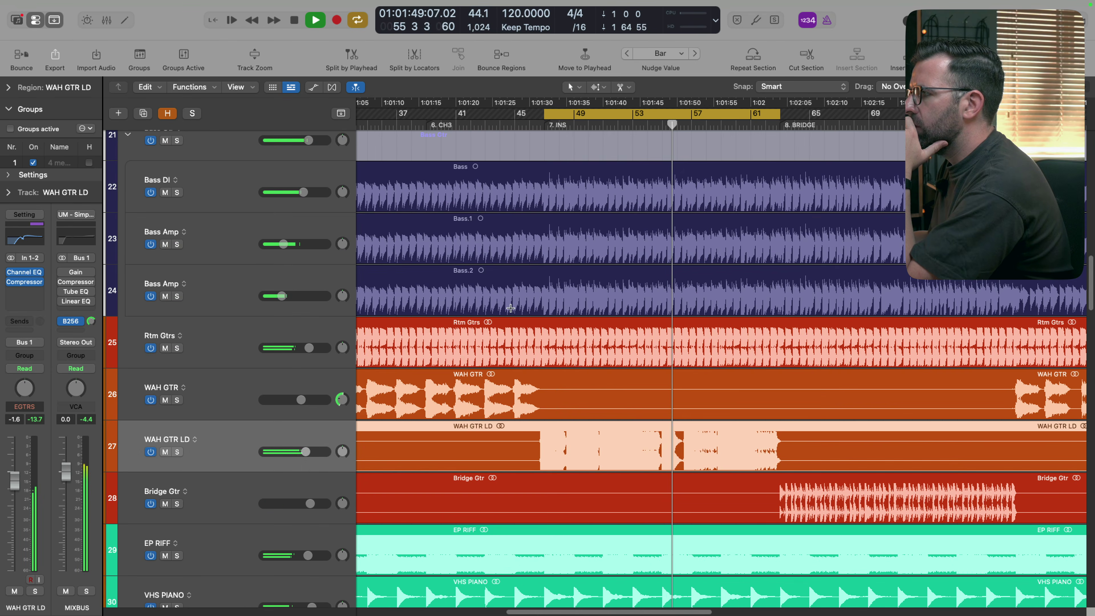
{"action": "scroll", "coordinate": [511, 308], "scroll_direction": "down", "scroll_amount": 15}
{"action": "scroll", "coordinate": [413, 275], "scroll_direction": "up", "scroll_amount": 2}
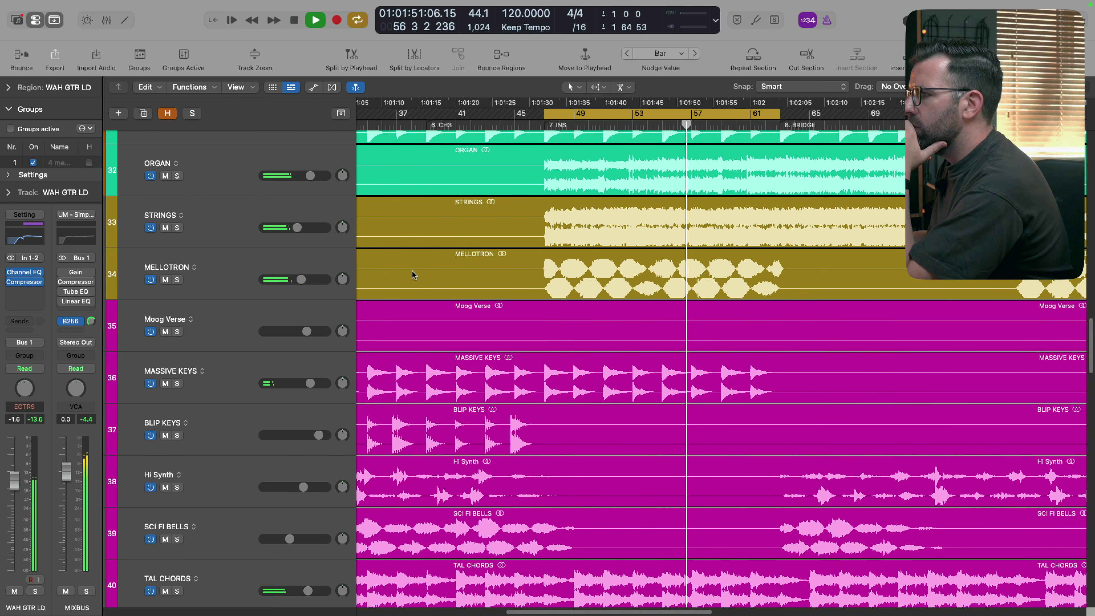
{"action": "scroll", "coordinate": [413, 275], "scroll_direction": "down", "scroll_amount": 5}
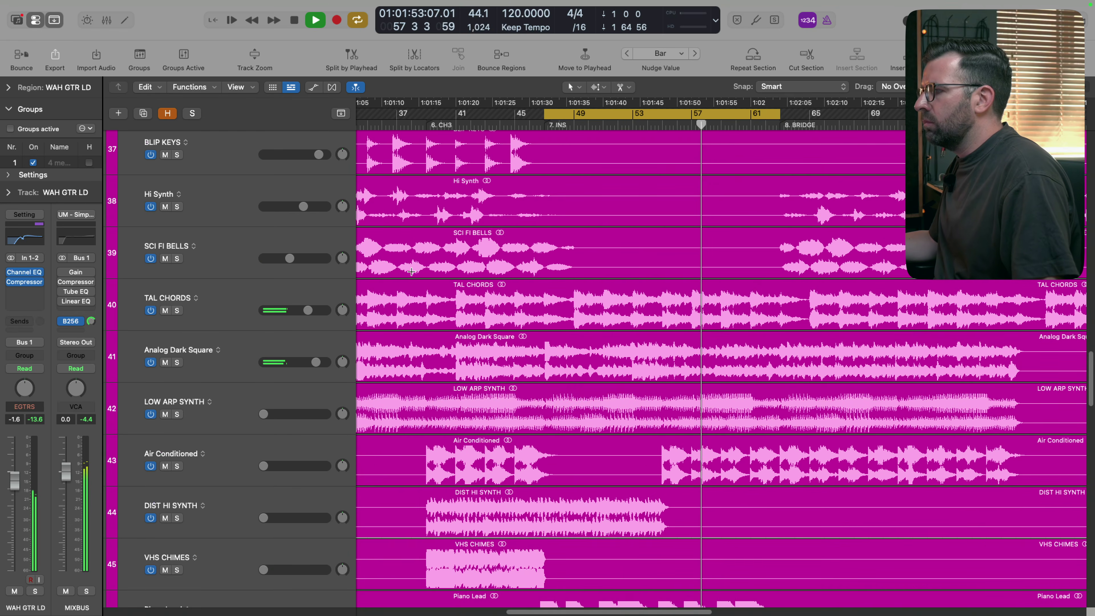
{"action": "left_click_drag", "start_coordinate": [263, 414], "coordinate": [314, 414]}
{"action": "key", "text": "s"}
{"action": "key", "text": "s"}
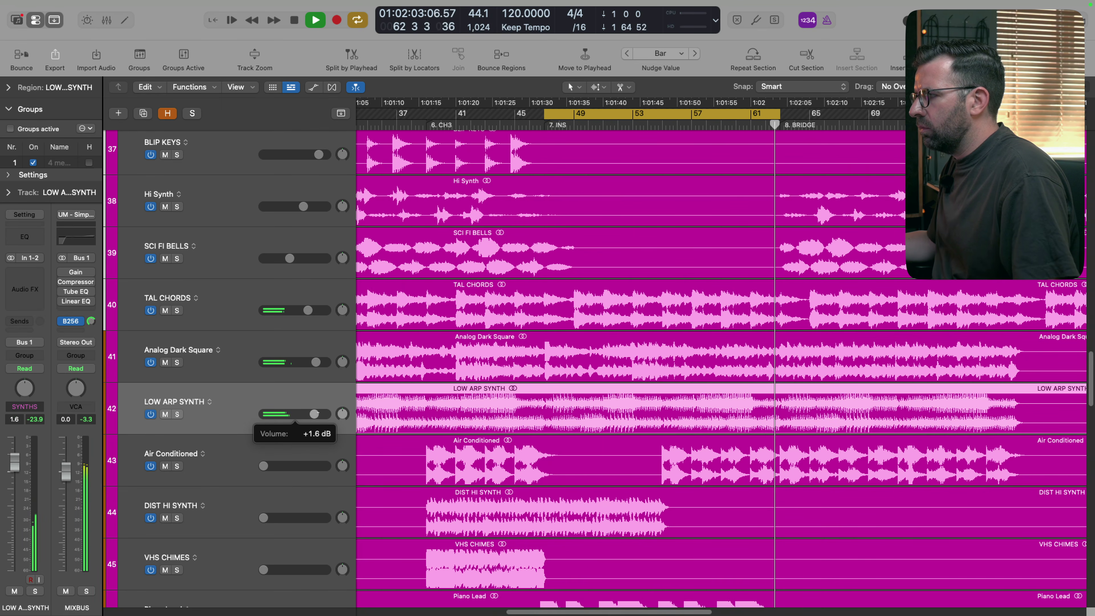
{"action": "left_click_drag", "start_coordinate": [577, 408], "coordinate": [584, 358]}
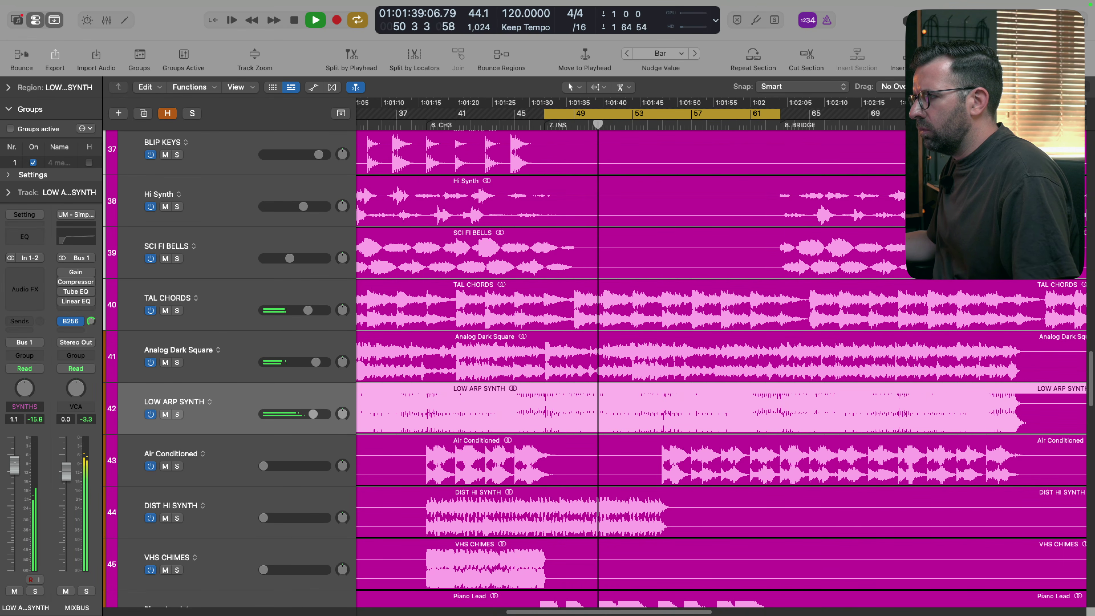
Step: Compare the mix with LOW ARP SYNTH muted and soloed, and trim its fader to 0.7 dB
{"action": "key", "text": "m"}
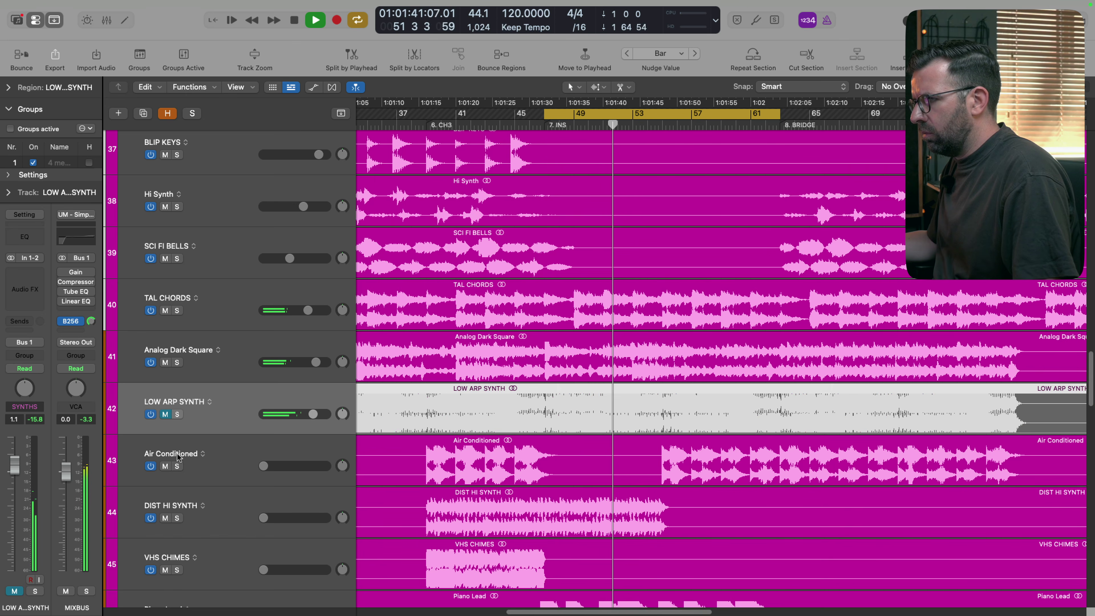
{"action": "key", "text": "m"}
{"action": "key", "text": "s"}
{"action": "key", "text": "s"}
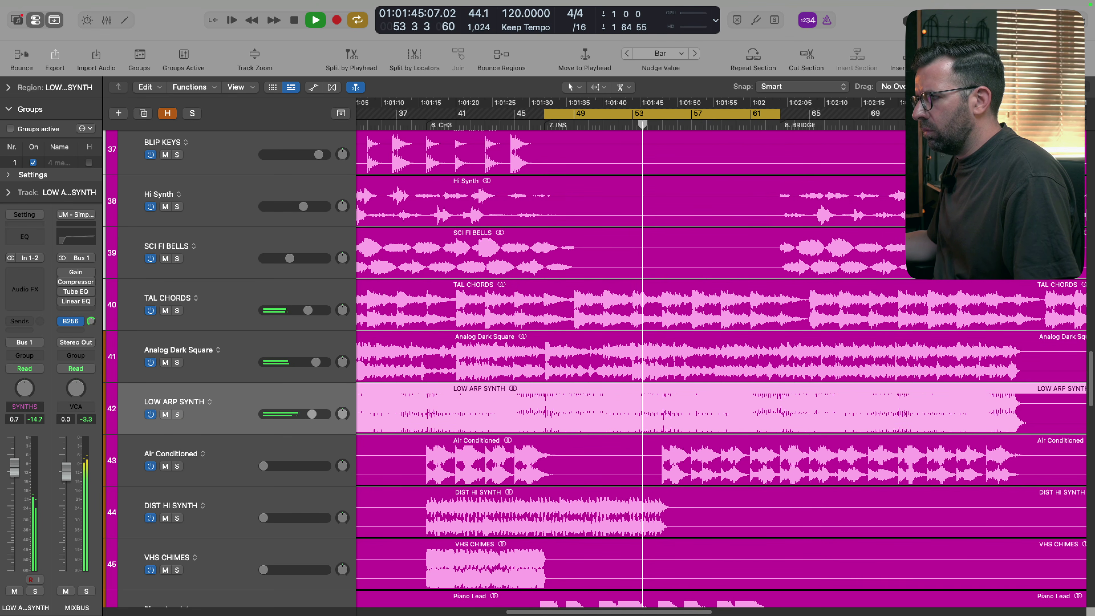
Step: Raise the Piano Lead fader to 1.8 dB and audition the track in solo against the mix
{"action": "scroll", "coordinate": [552, 423], "scroll_direction": "down", "scroll_amount": 6}
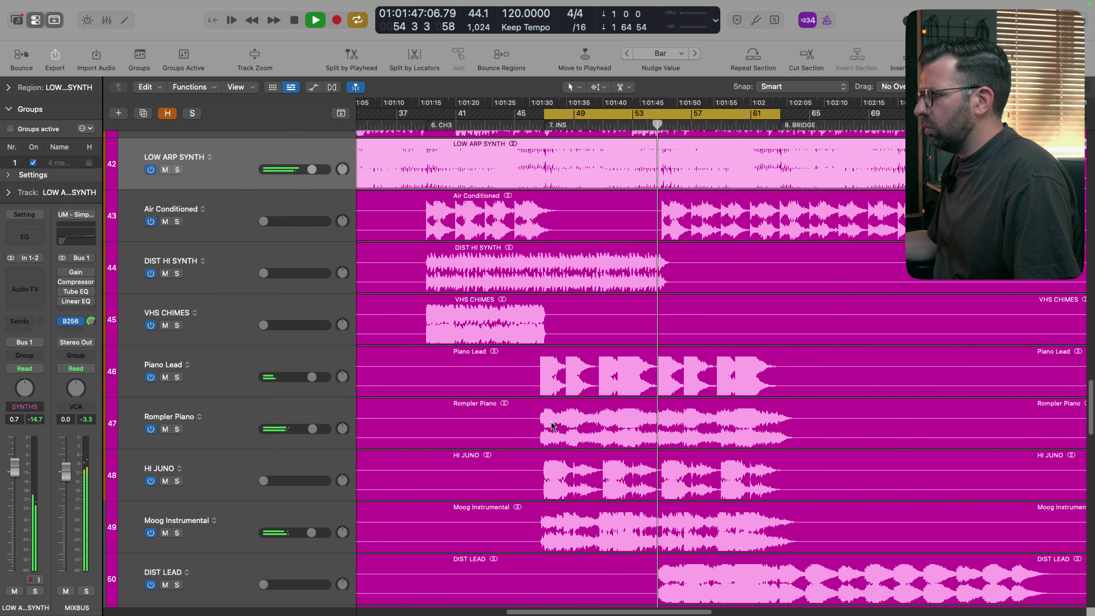
{"action": "scroll", "coordinate": [553, 426], "scroll_direction": "down", "scroll_amount": 2}
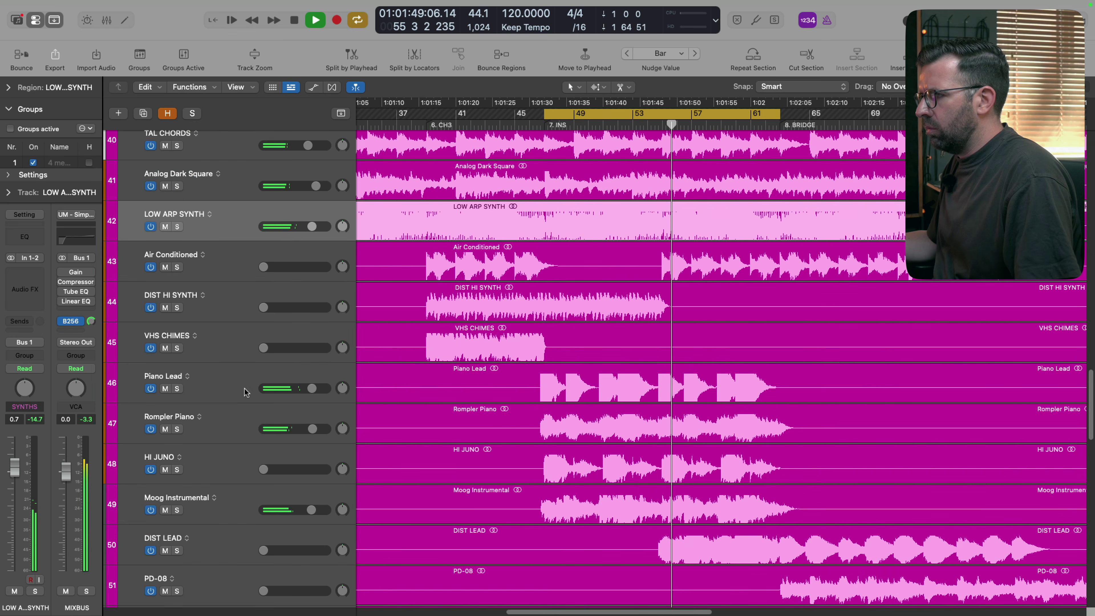
{"action": "left_click", "coordinate": [251, 393]}
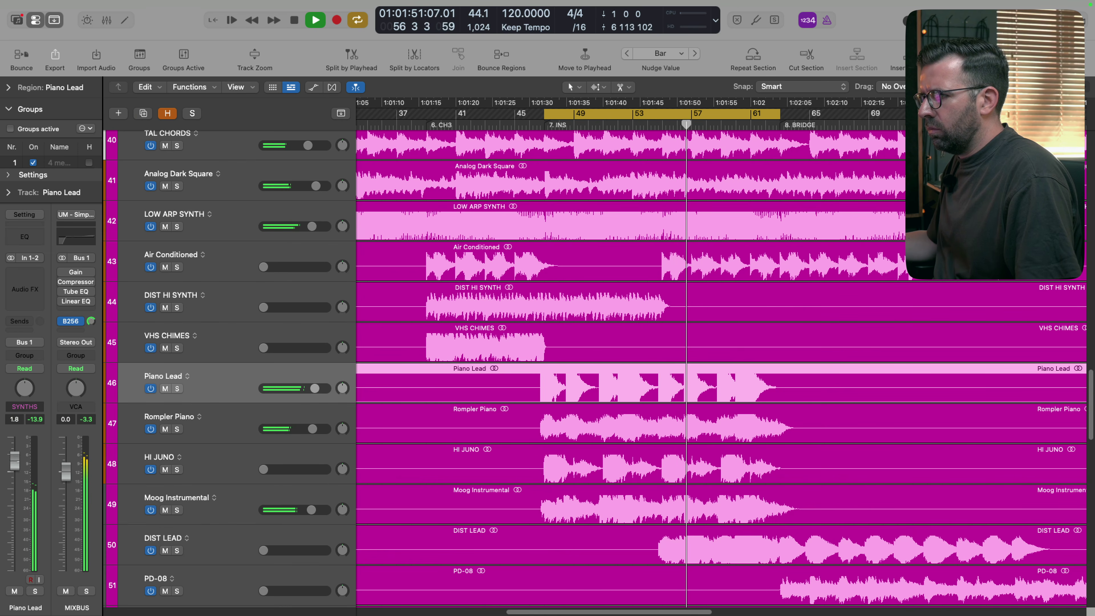
{"action": "key", "text": "s"}
{"action": "key", "text": "s"}
Step: Check Rompler Piano in solo and balance its fader at 2.0 dB in the full mix
{"action": "key", "text": "Down"}
{"action": "key", "text": "s"}
{"action": "mouse_move", "coordinate": [24, 463]}
{"action": "left_mouse_down"}
{"action": "mouse_move", "coordinate": [15, 444]}
{"action": "mouse_move", "coordinate": [15, 458]}
{"action": "left_mouse_up"}
{"action": "key", "text": "s"}
{"action": "left_click_drag", "start_coordinate": [569, 424], "coordinate": [585, 389]}
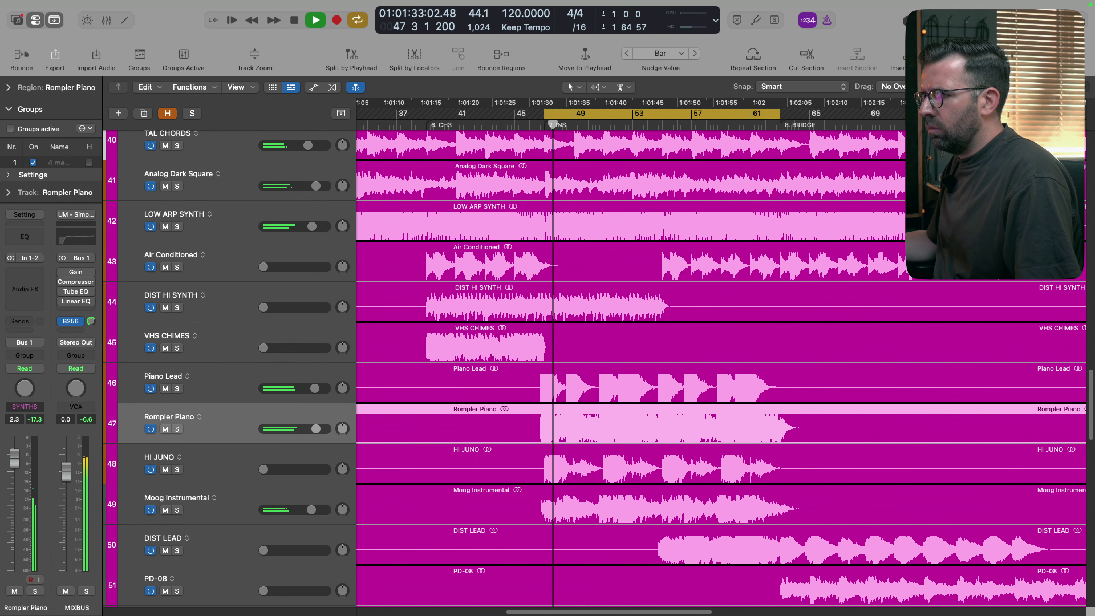
{"action": "left_click_drag", "start_coordinate": [15, 456], "coordinate": [14, 459]}
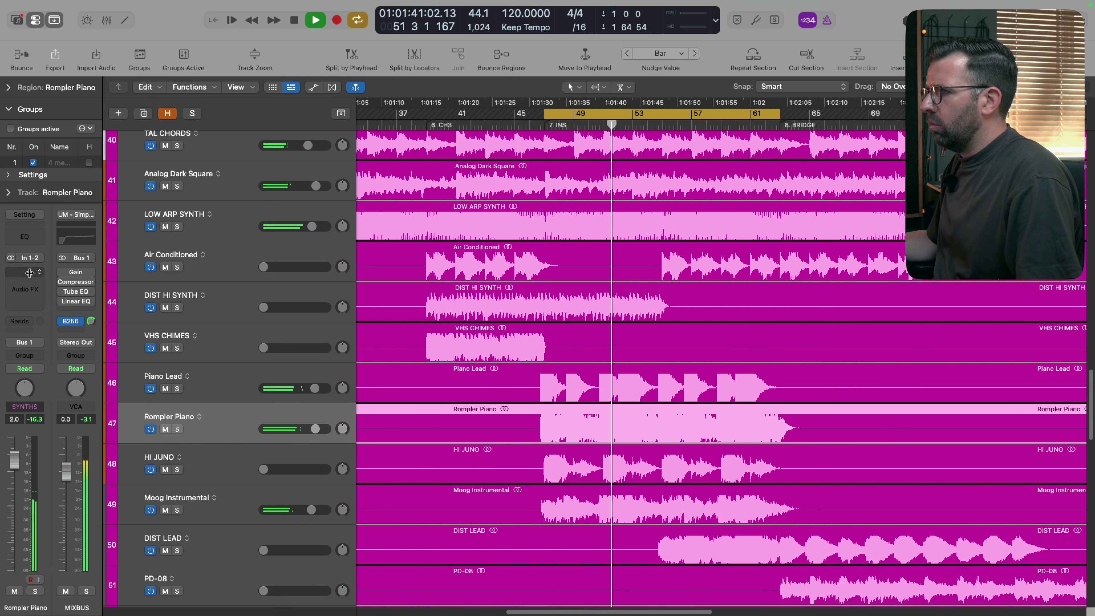
Step: Insert a Direction Mixer on Rompler Piano and narrow its spread to 0.64
{"action": "left_click", "coordinate": [70, 267]}
{"action": "type", "text": "direc"}
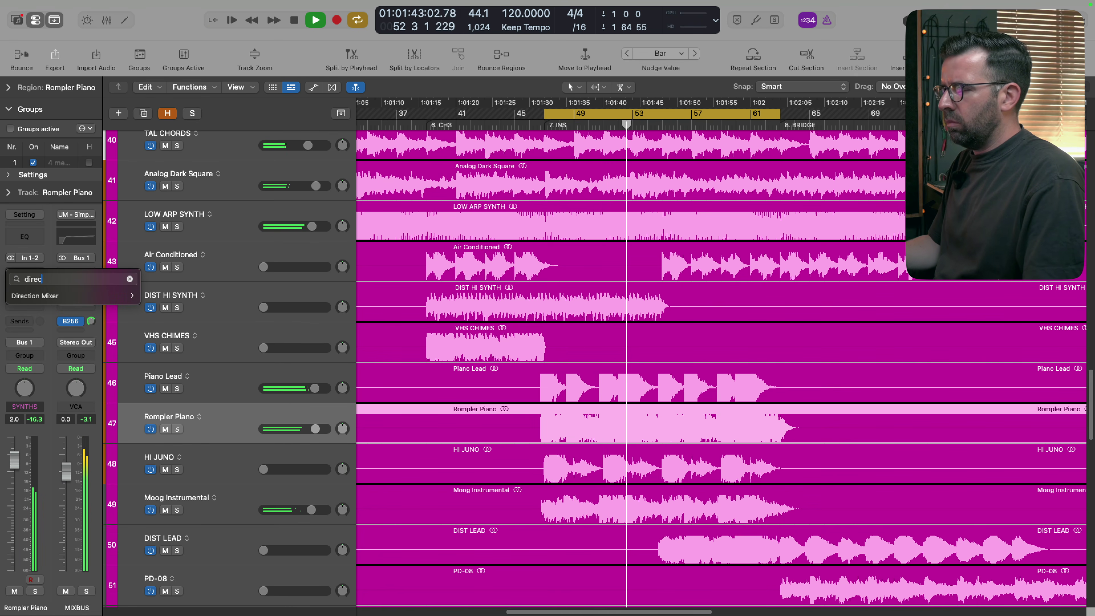
{"action": "left_click", "coordinate": [148, 297]}
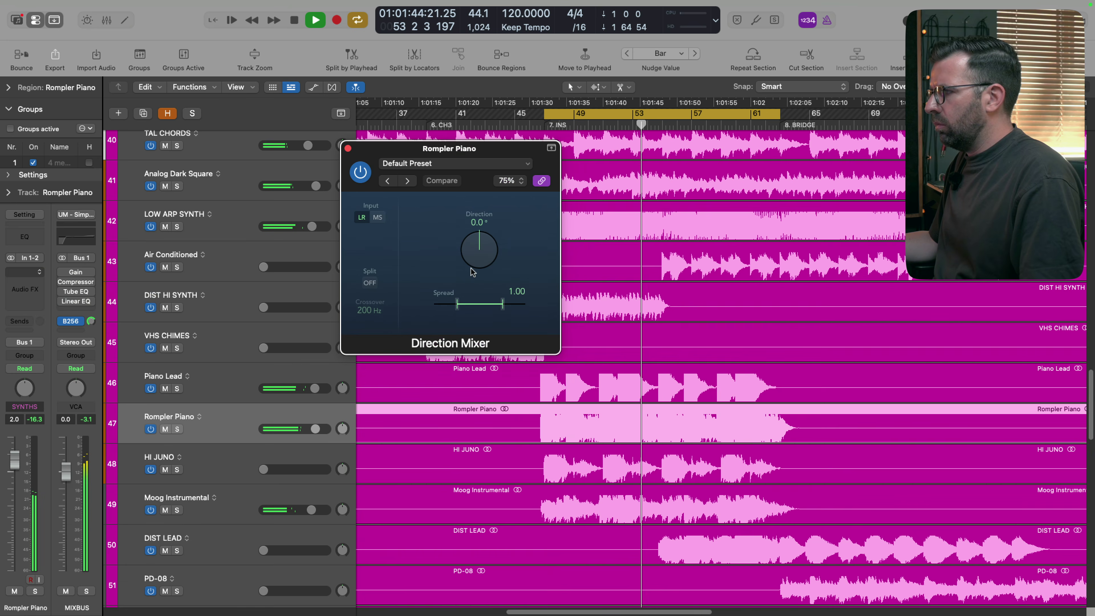
{"action": "left_click_drag", "start_coordinate": [457, 303], "coordinate": [465, 304]}
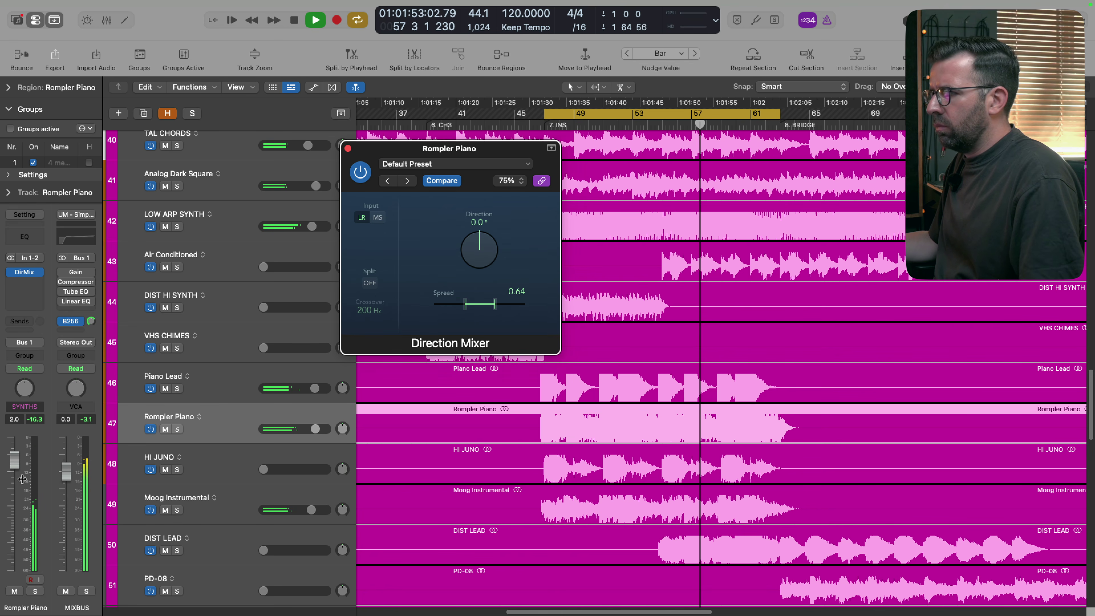
Step: Raise the Rompler Piano fader to 3.5 dB, then check Moog Instrumental in solo and set its fader to 1.3 dB
{"action": "left_click_drag", "start_coordinate": [15, 460], "coordinate": [14, 454]}
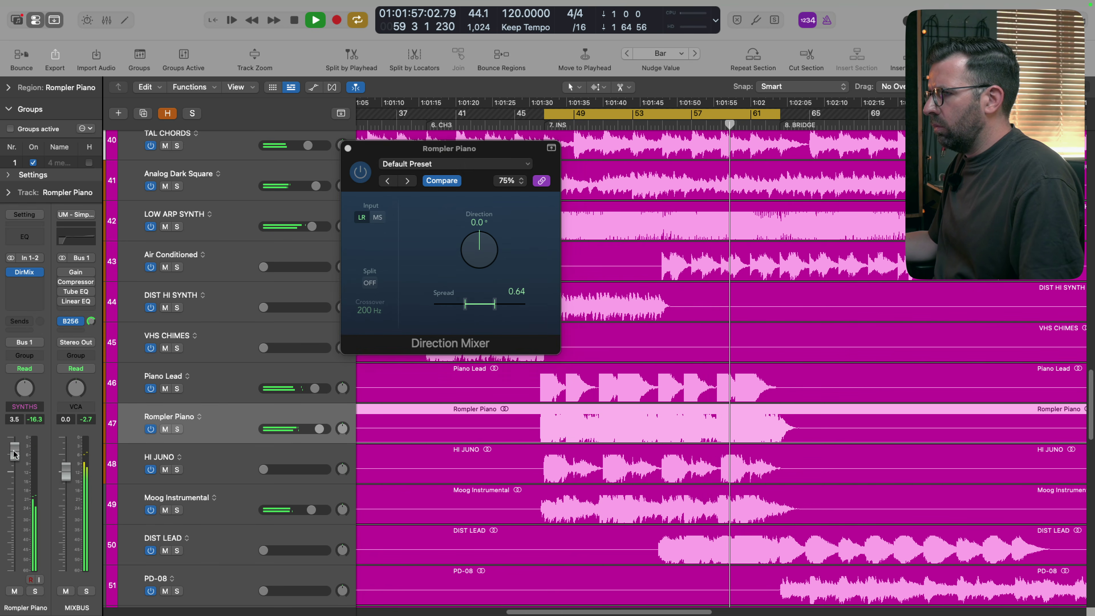
{"action": "left_click", "coordinate": [237, 511]}
{"action": "key", "text": "s"}
{"action": "key", "text": "s"}
{"action": "left_click_drag", "start_coordinate": [14, 467], "coordinate": [14, 463]}
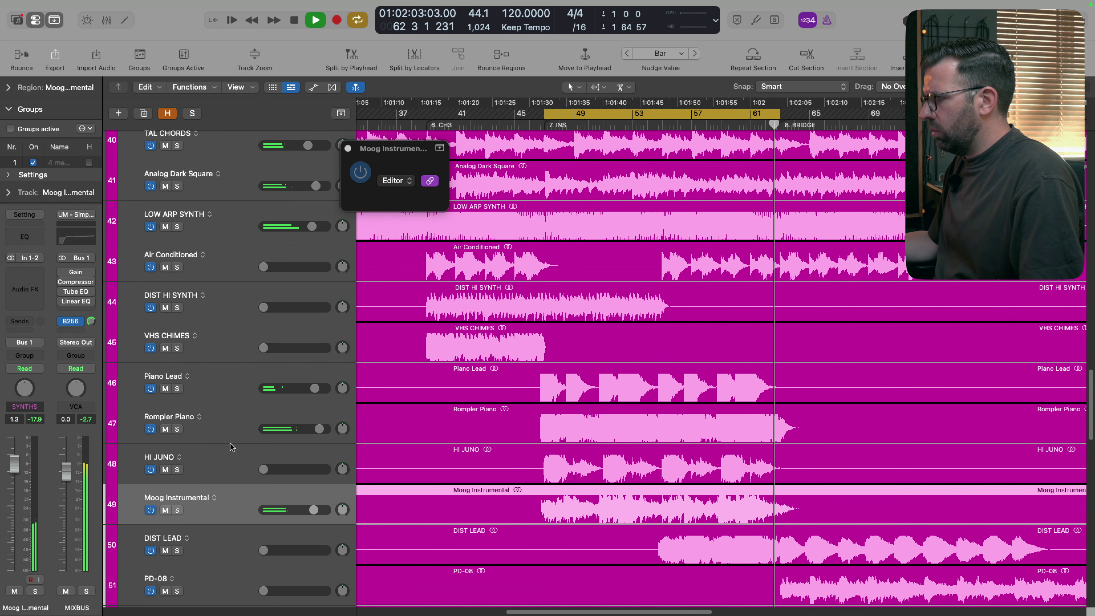
Step: Pan Moog Instrumental to -29 after trying +35, and raise its fader to about 3.1 dB
{"action": "scroll", "coordinate": [258, 463], "scroll_direction": "up", "scroll_amount": 8}
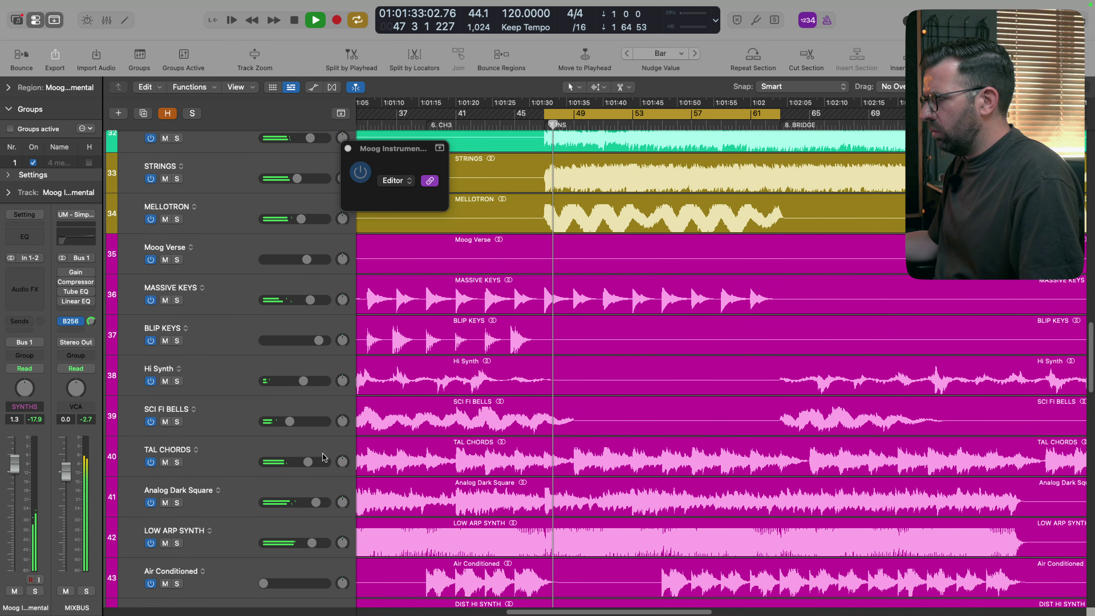
{"action": "scroll", "coordinate": [324, 457], "scroll_direction": "down", "scroll_amount": 10}
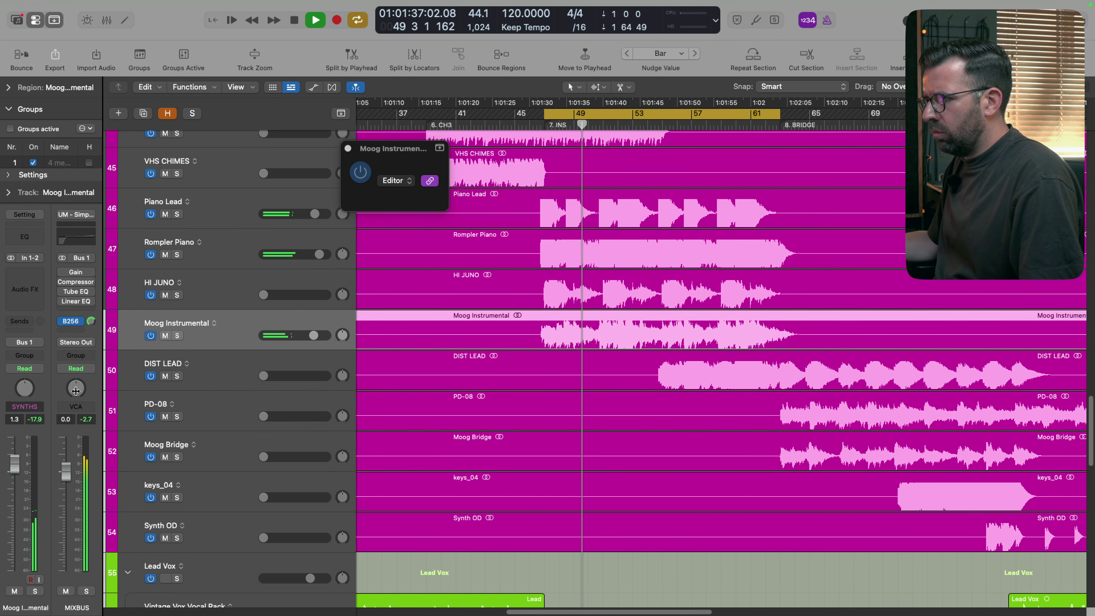
{"action": "right_click", "coordinate": [33, 389]}
{"action": "left_click", "coordinate": [35, 401]}
{"action": "left_click_drag", "start_coordinate": [25, 388], "coordinate": [25, 382]}
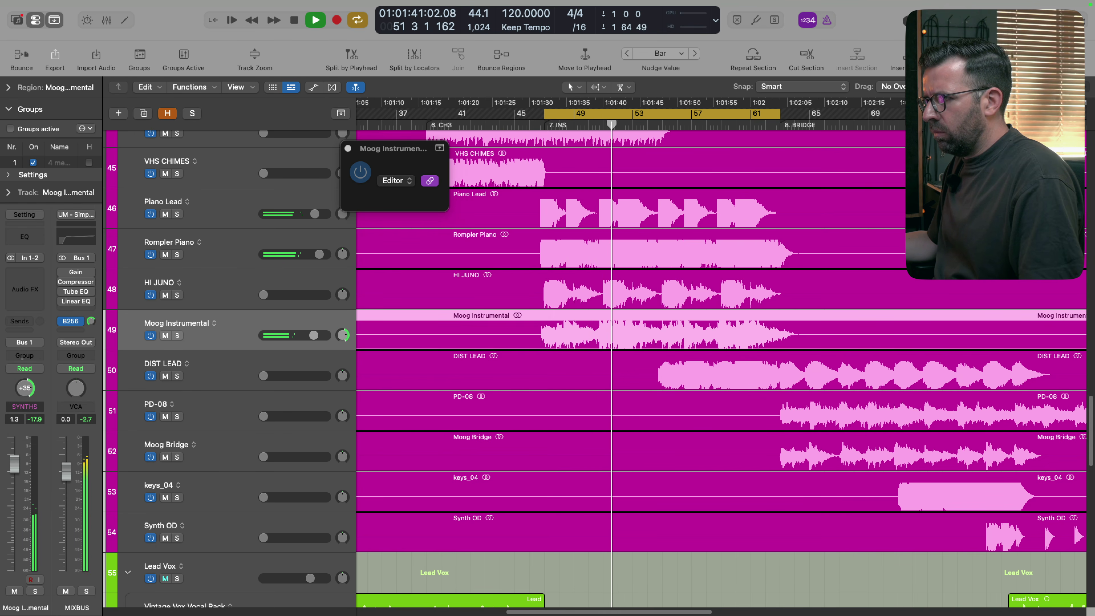
{"action": "left_click_drag", "start_coordinate": [13, 470], "coordinate": [13, 461]}
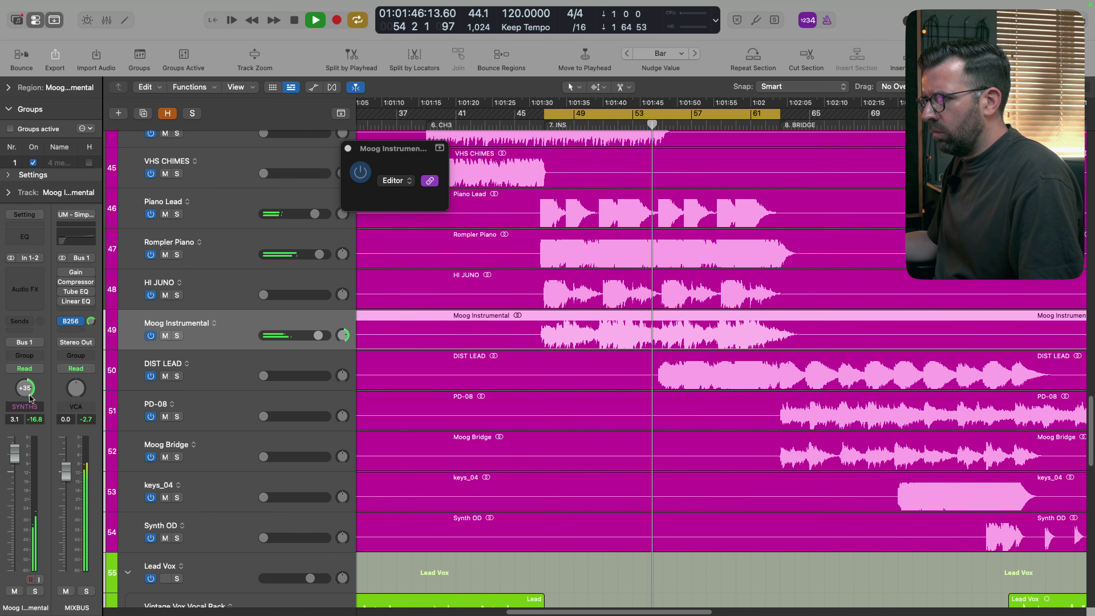
{"action": "mouse_move", "coordinate": [30, 398]}
{"action": "left_mouse_down"}
{"action": "mouse_move", "coordinate": [30, 421]}
{"action": "mouse_move", "coordinate": [19, 392]}
{"action": "mouse_move", "coordinate": [20, 401]}
{"action": "mouse_move", "coordinate": [30, 392]}
{"action": "left_mouse_up"}
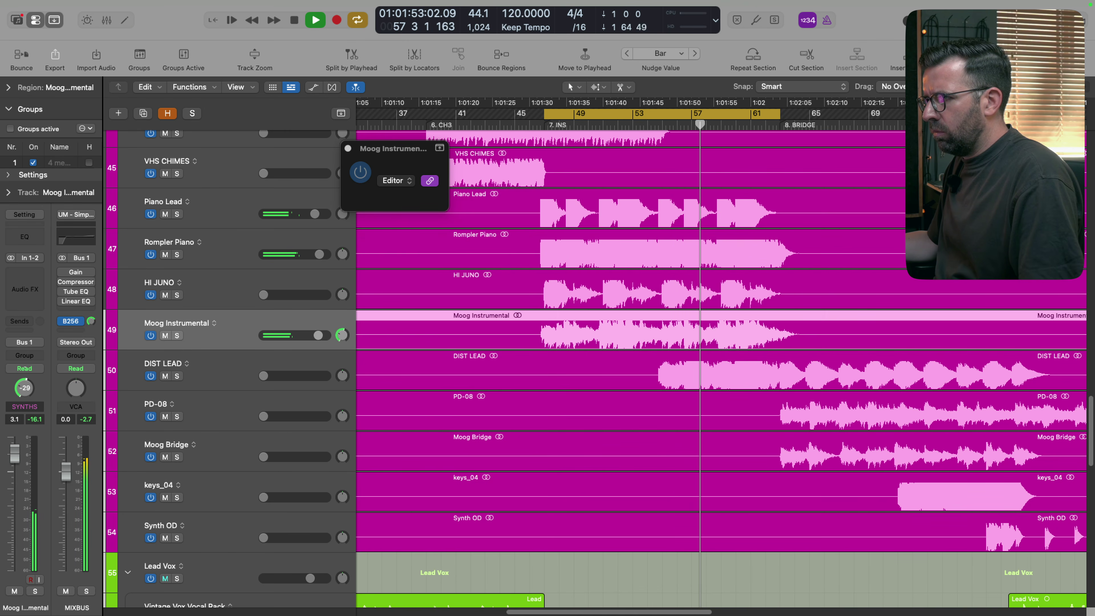
{"action": "left_click_drag", "start_coordinate": [17, 448], "coordinate": [16, 449]}
Step: Bring DIST LEAD into the mix at 0.8 dB, turn off cycle playback and pan the track to +32
{"action": "left_click", "coordinate": [303, 372], "text": "alt"}
{"action": "left_click", "coordinate": [222, 384]}
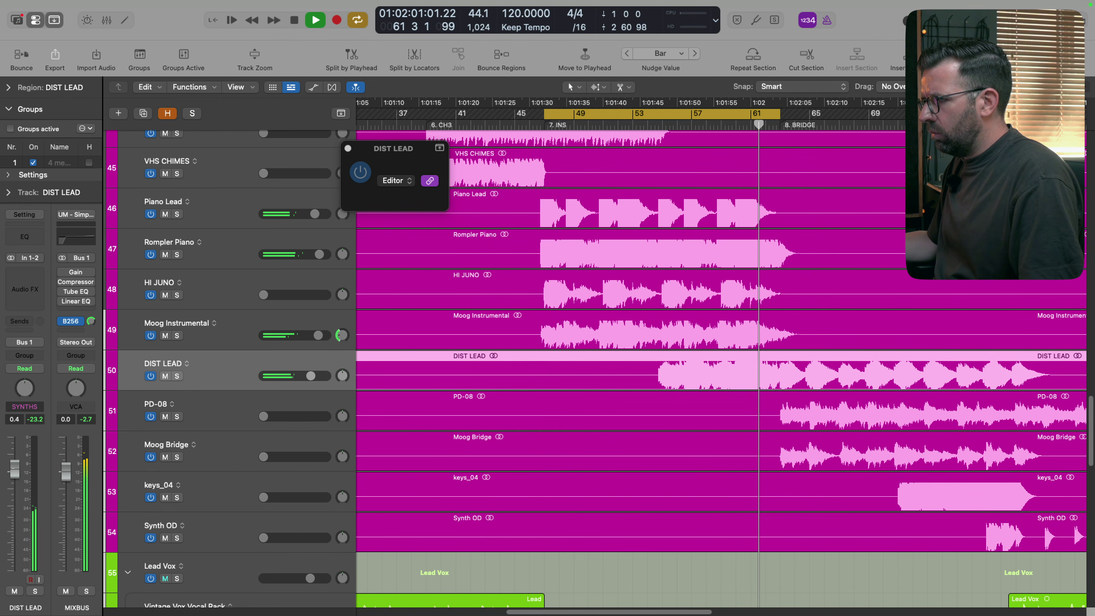
{"action": "left_click_drag", "start_coordinate": [16, 470], "coordinate": [16, 467]}
{"action": "key", "text": "c"}
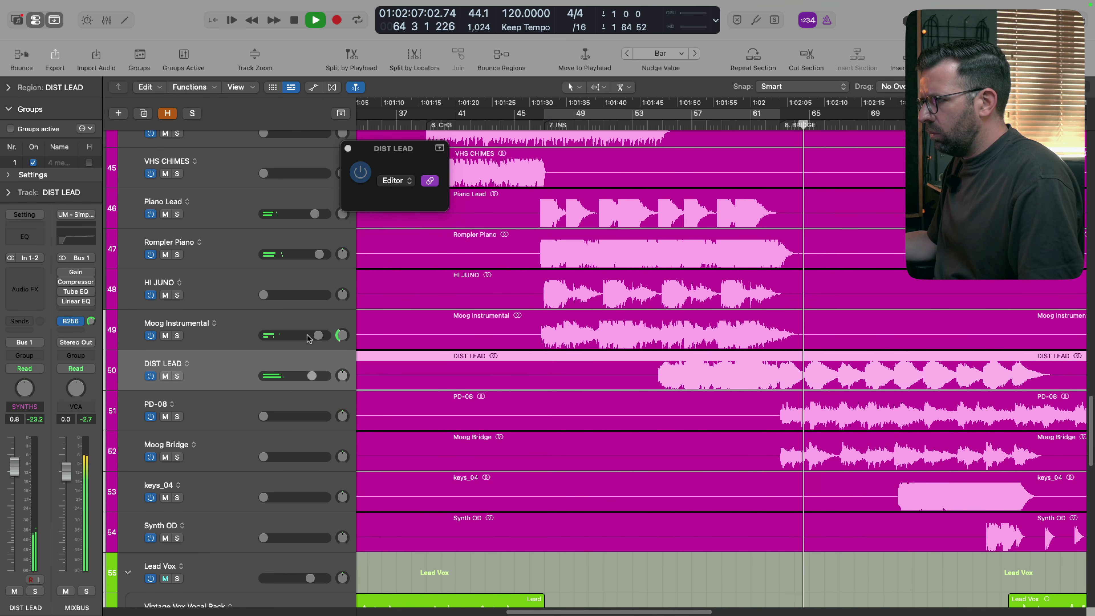
{"action": "right_click", "coordinate": [25, 389]}
{"action": "left_click", "coordinate": [33, 403]}
{"action": "left_click_drag", "start_coordinate": [21, 396], "coordinate": [23, 388]}
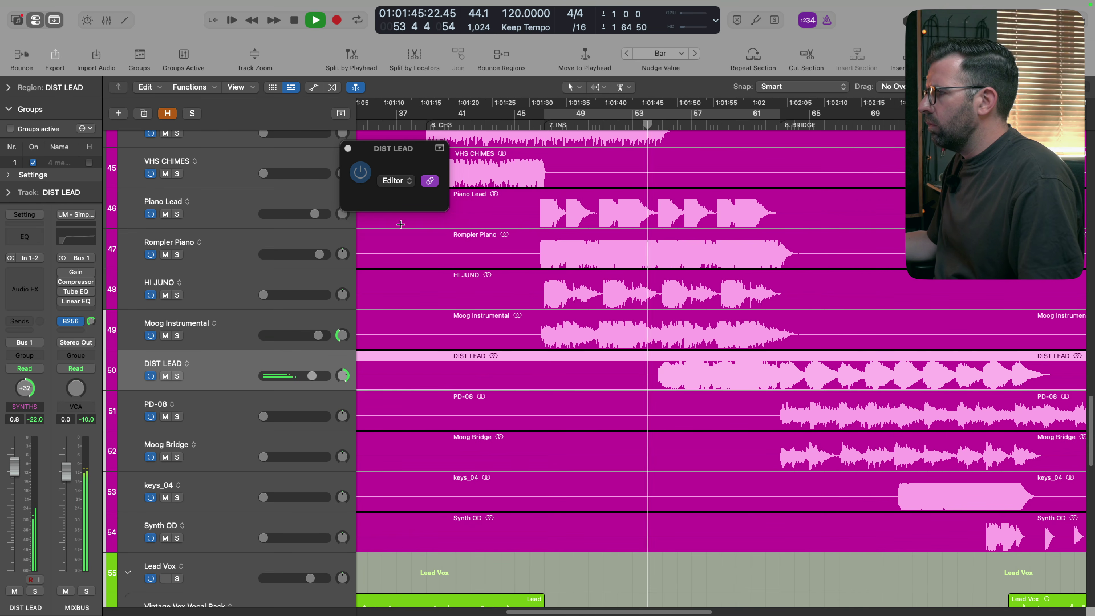
Step: Solo Moog Instrumental with DIST LEAD to compare them, set Moog Instrumental to 3.3 dB and pan -39, and unsolo DIST LEAD
{"action": "left_click", "coordinate": [242, 328], "text": "shift"}
{"action": "key", "text": "s"}
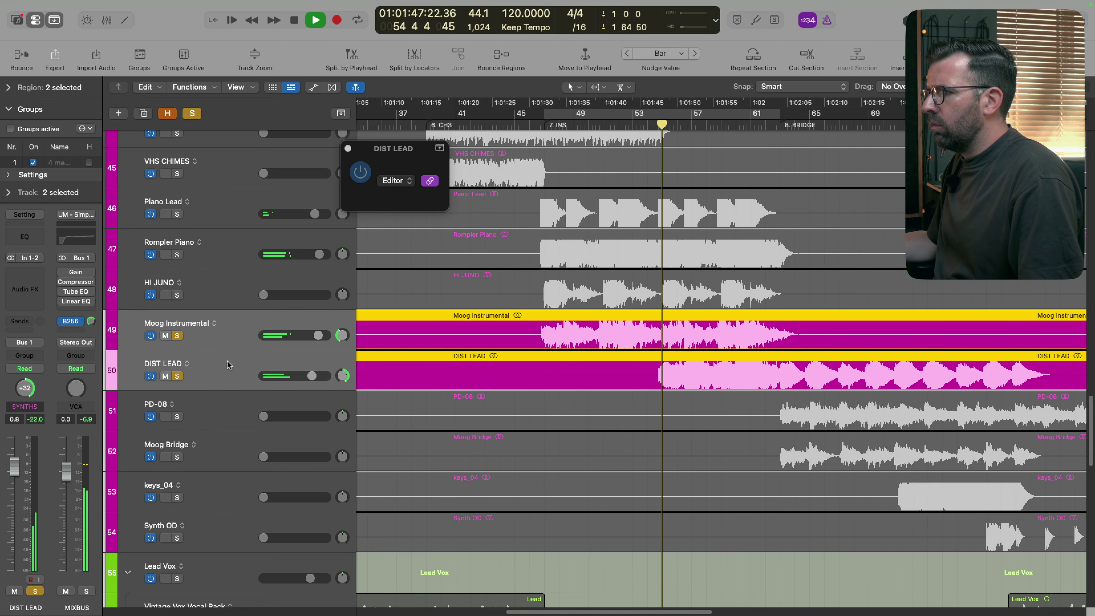
{"action": "left_click", "coordinate": [232, 337]}
{"action": "left_click_drag", "start_coordinate": [15, 466], "coordinate": [15, 465]}
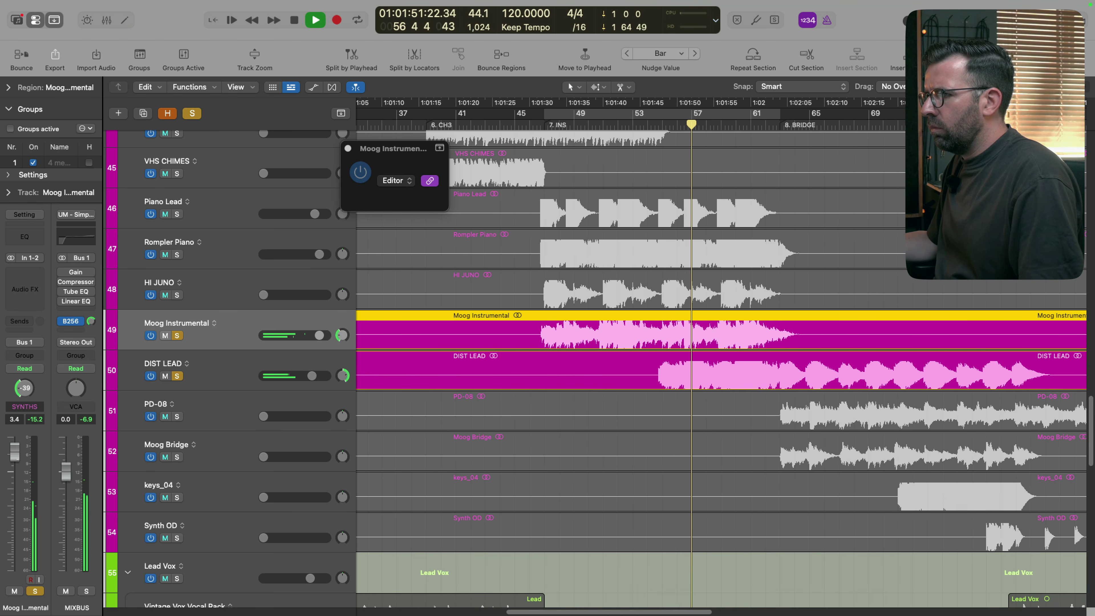
{"action": "left_click", "coordinate": [178, 376]}
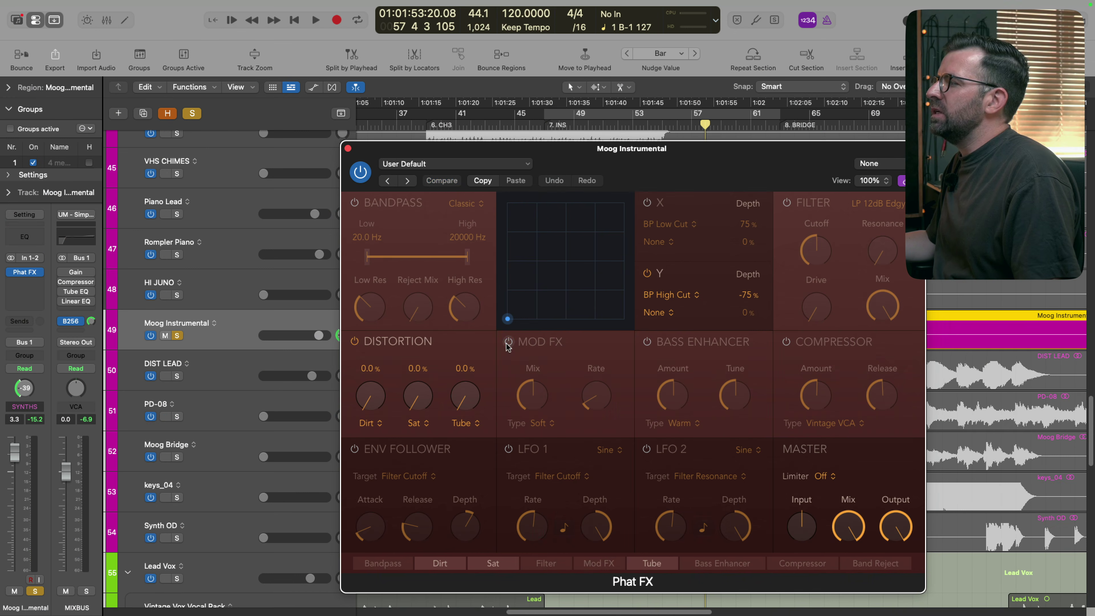
Step: Try Mod FX in Phat FX on Moog Instrumental and load the Cheap Cassette Synth keys preset
{"action": "left_click", "coordinate": [593, 398]}
{"action": "left_click_drag", "start_coordinate": [593, 398], "coordinate": [595, 400]}
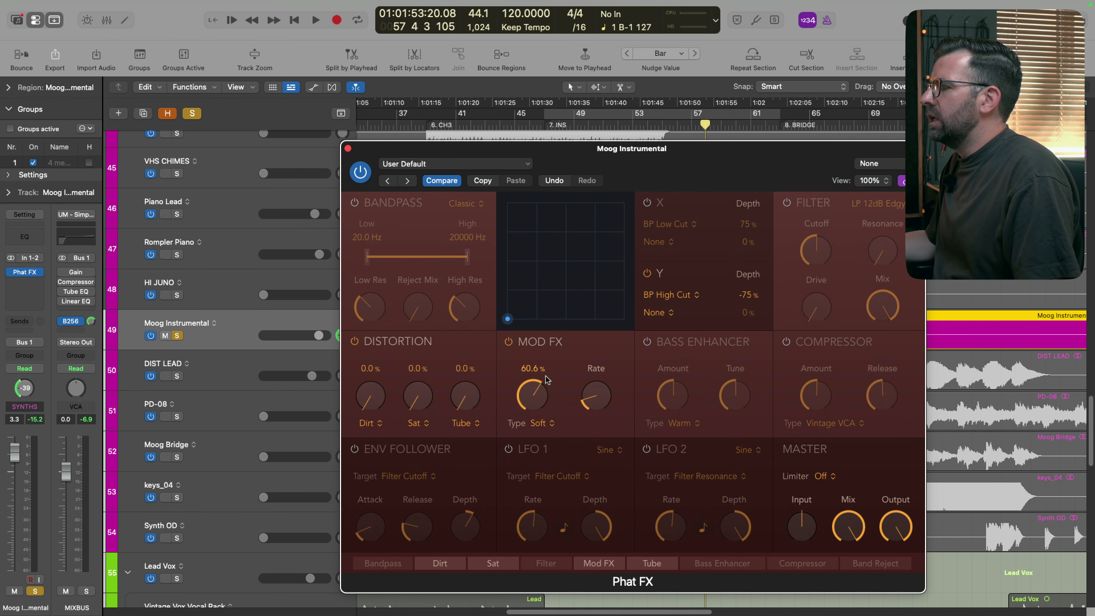
{"action": "left_click", "coordinate": [441, 167]}
{"action": "mouse_move", "coordinate": [539, 413]}
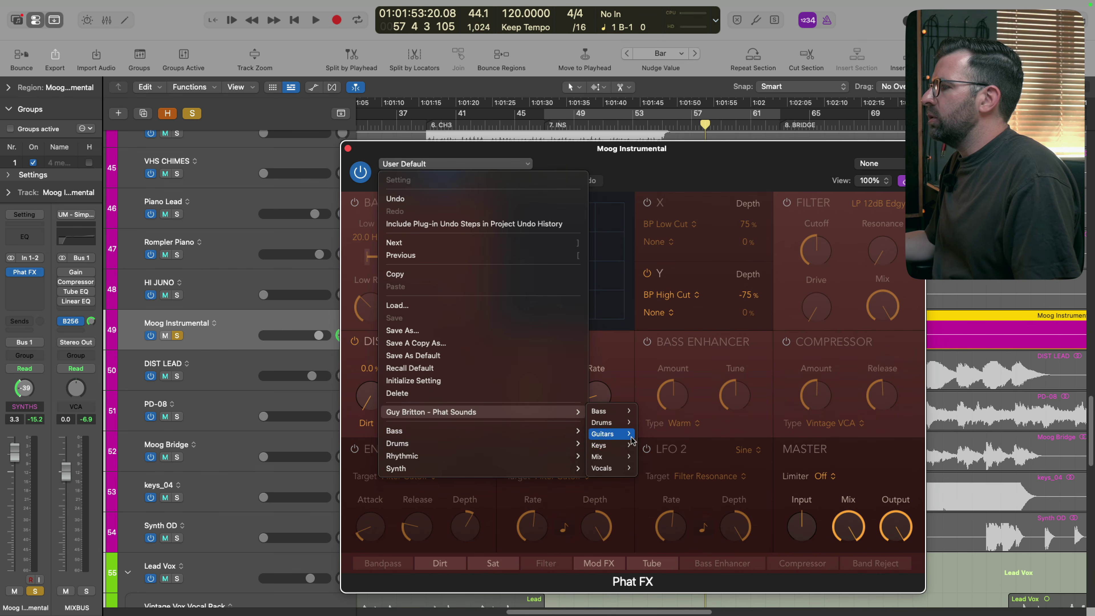
{"action": "mouse_move", "coordinate": [621, 446]}
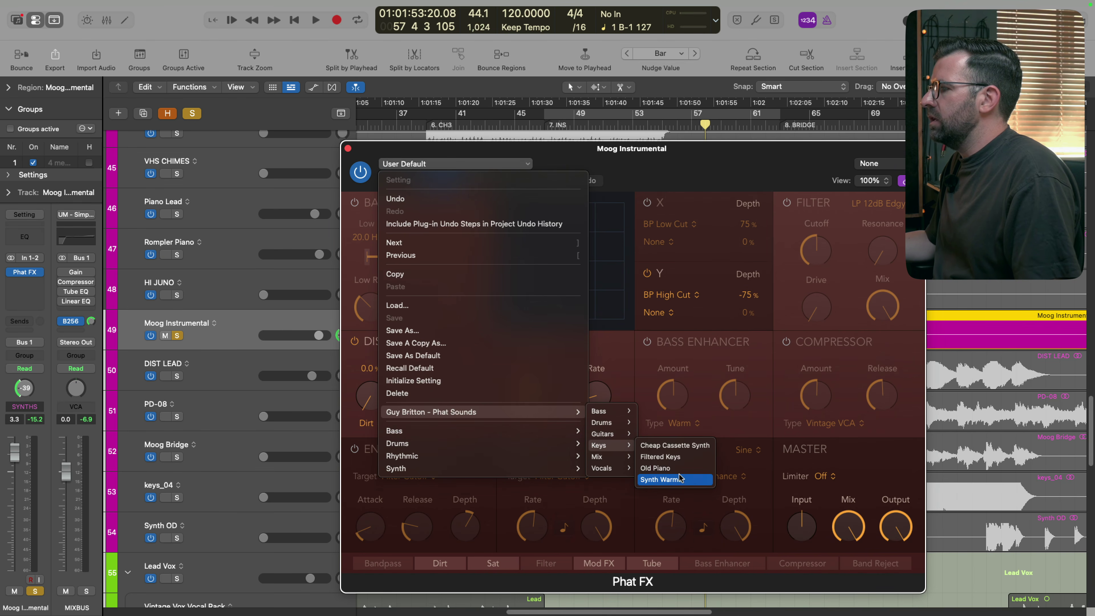
{"action": "left_click", "coordinate": [690, 446]}
Step: Disable the Bandpass section, reduce Distortion to 3.9% Dirt and 0.0% Grit, and compare the sound with the Filter off and on
{"action": "key", "text": "space"}
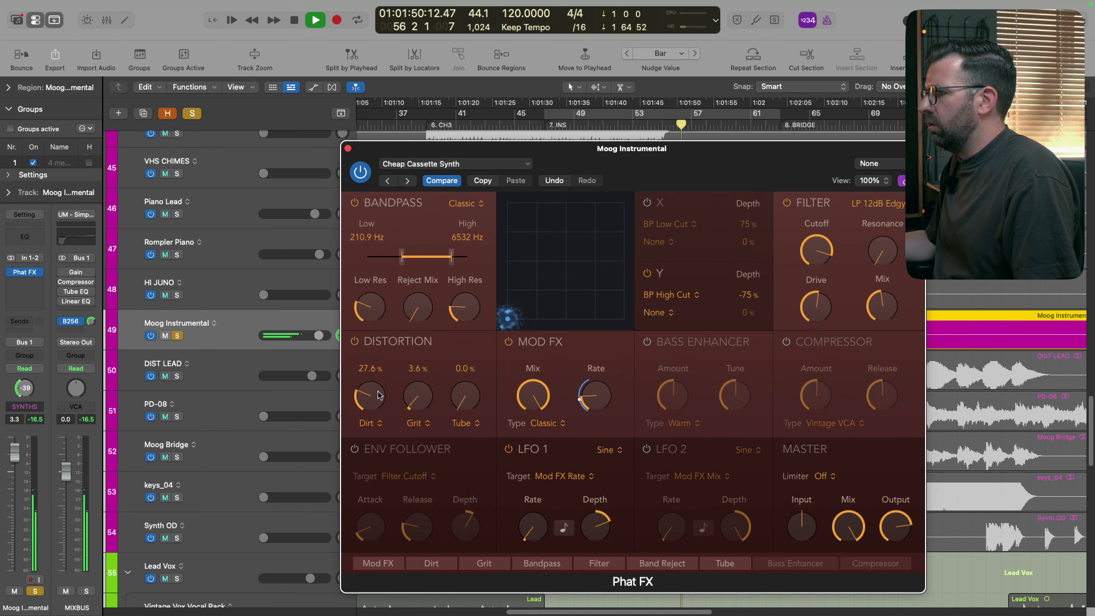
{"action": "left_click", "coordinate": [355, 203]}
{"action": "left_click", "coordinate": [355, 341]}
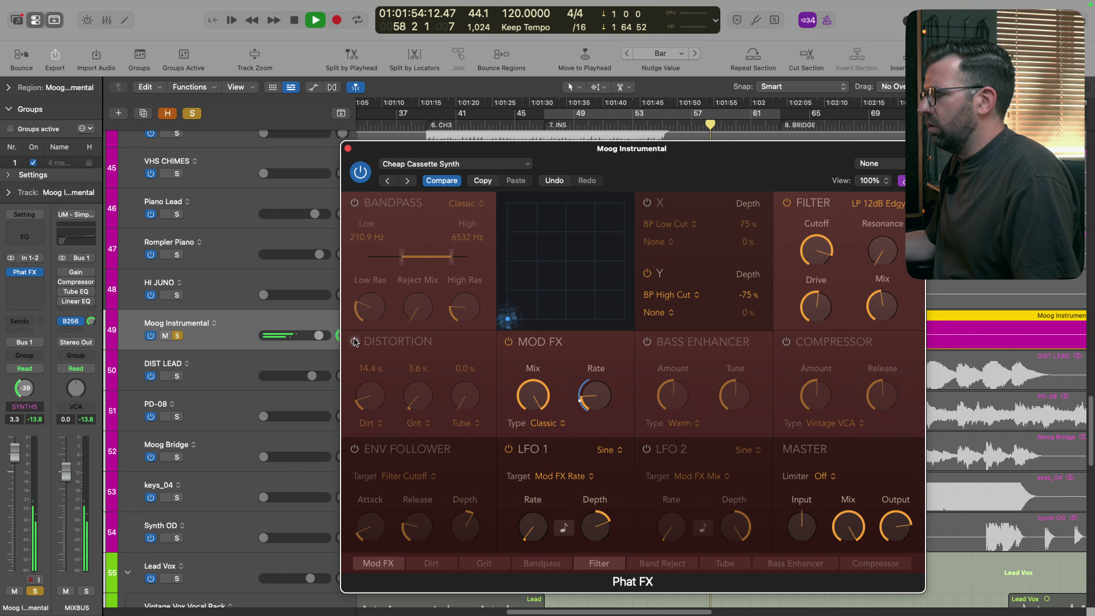
{"action": "left_click", "coordinate": [355, 341]}
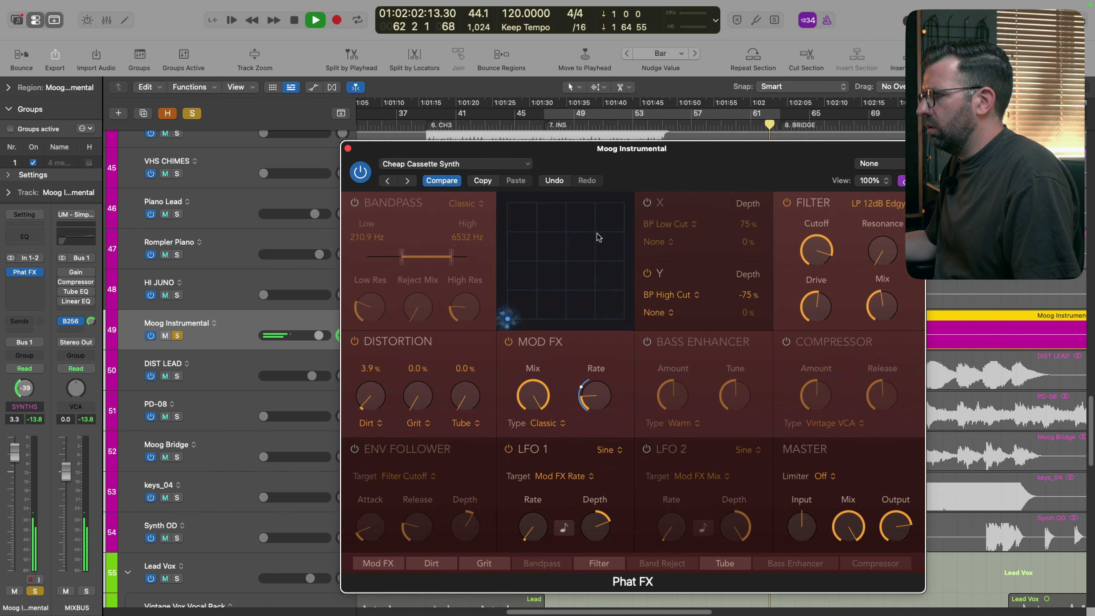
{"action": "left_click", "coordinate": [787, 202]}
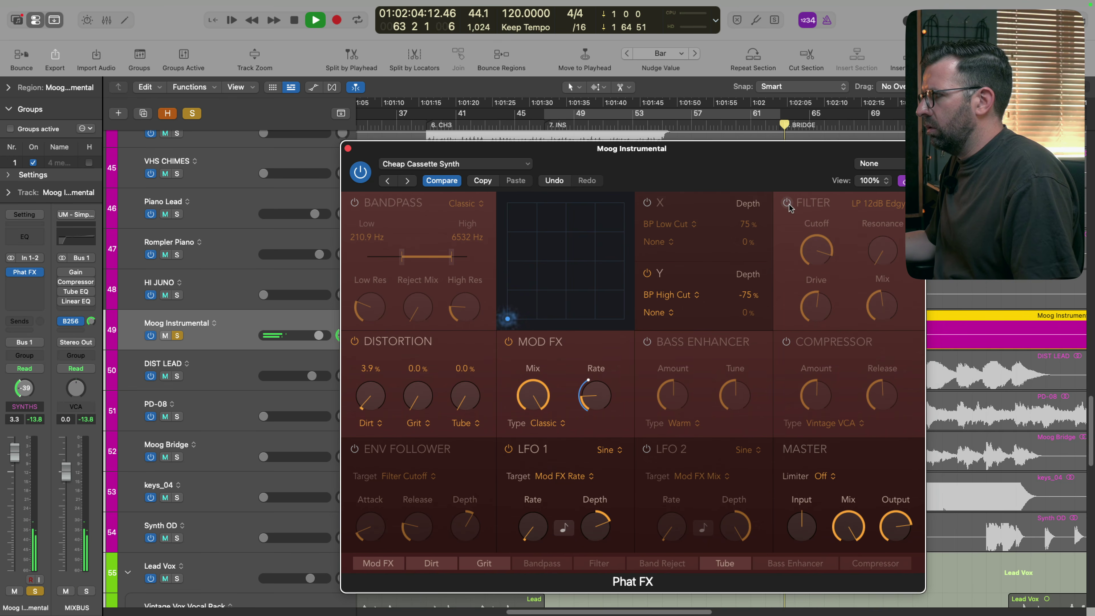
{"action": "left_click", "coordinate": [787, 203]}
Step: Reduce the Mod FX mix to about 72% and adjust its rate while auditioning from the start of the INS section
{"action": "key", "text": "space"}
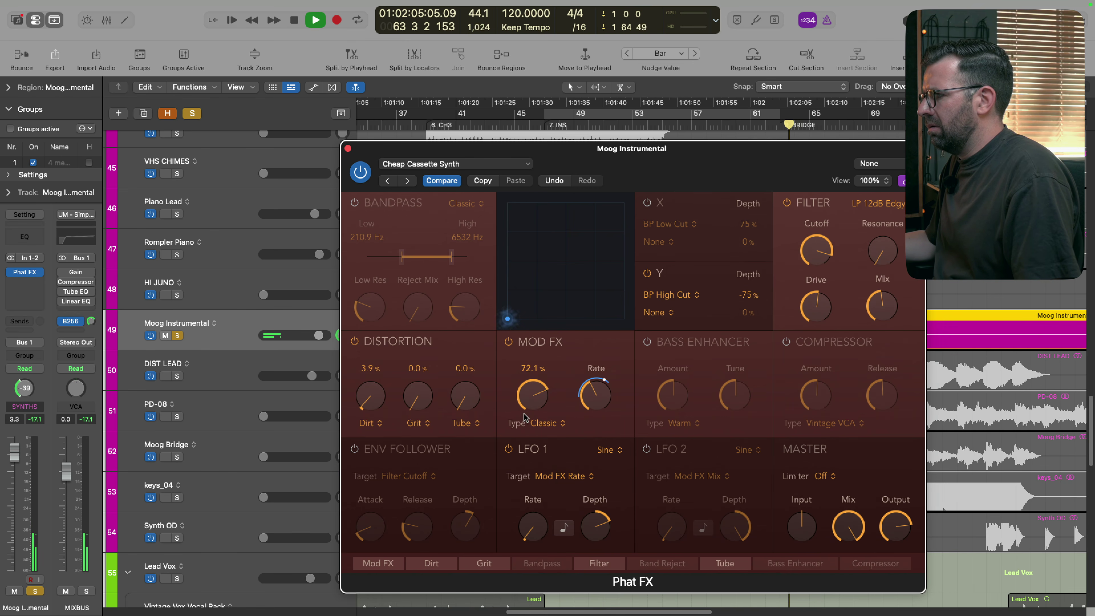
{"action": "key", "text": "space"}
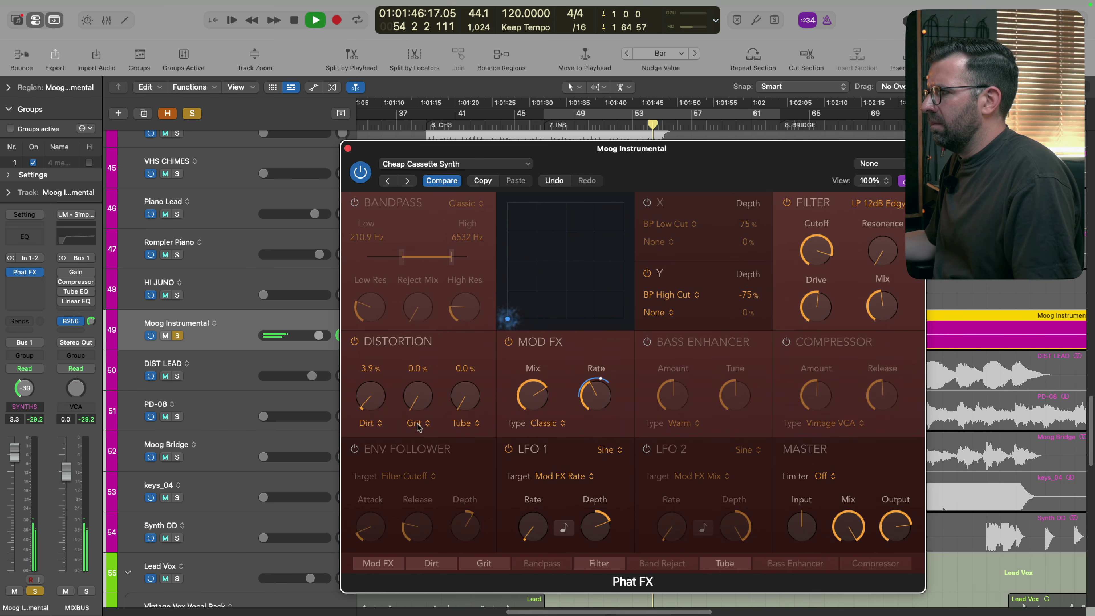
{"action": "double_click", "coordinate": [544, 125]}
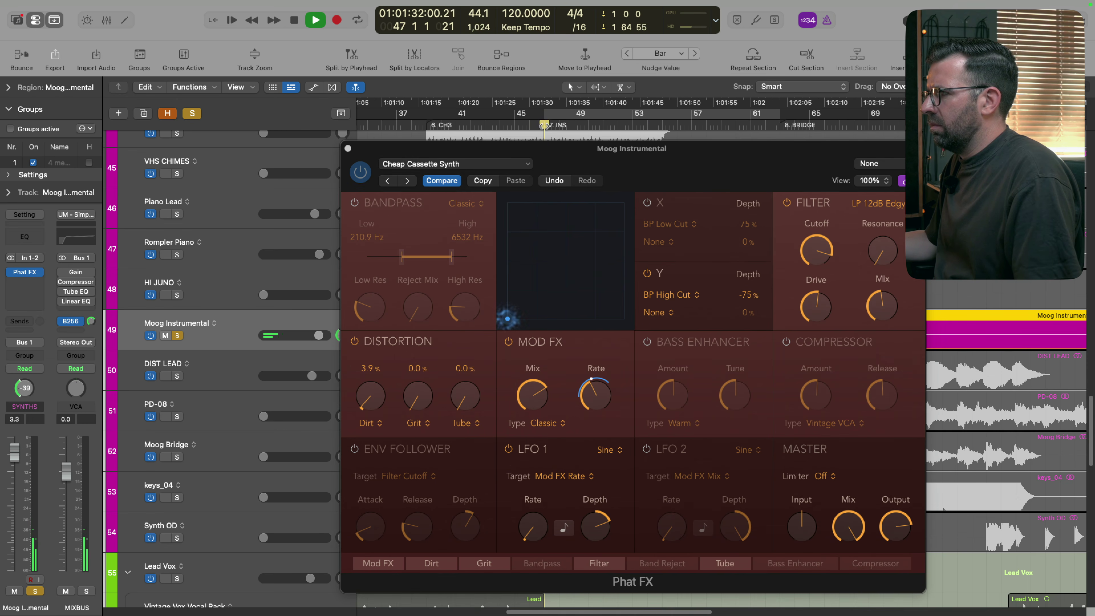
{"action": "left_click_drag", "start_coordinate": [594, 398], "coordinate": [592, 409]}
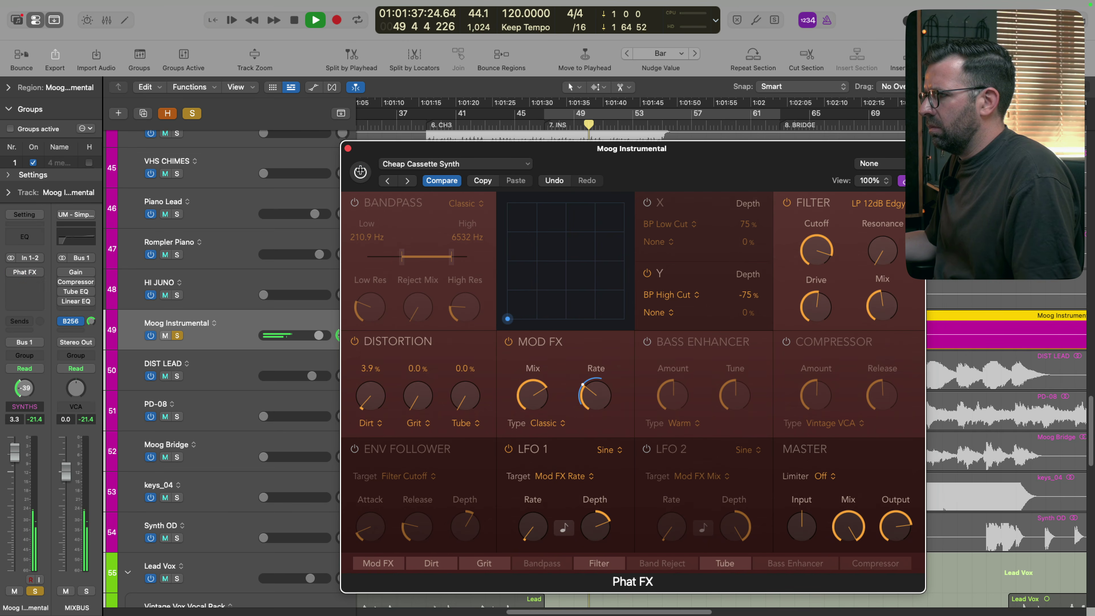
Step: Unsolo Moog Instrumental, adjust the Phat FX output level, and compare the mix with the track muted and unmuted
{"action": "left_click", "coordinate": [177, 335]}
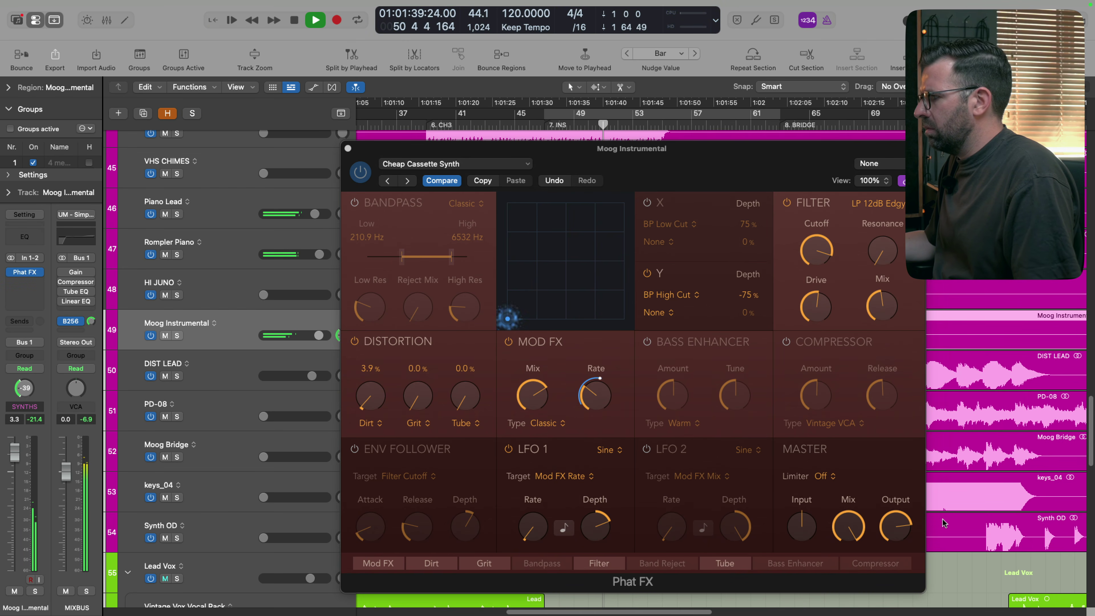
{"action": "left_click", "coordinate": [906, 531]}
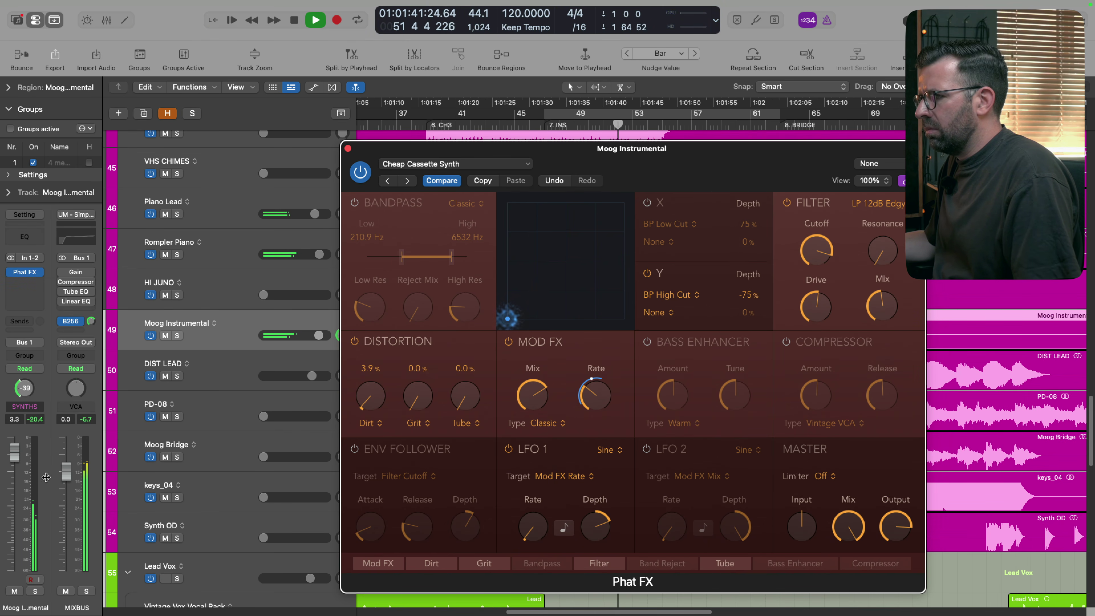
{"action": "left_click", "coordinate": [15, 591]}
{"action": "left_click", "coordinate": [14, 591]}
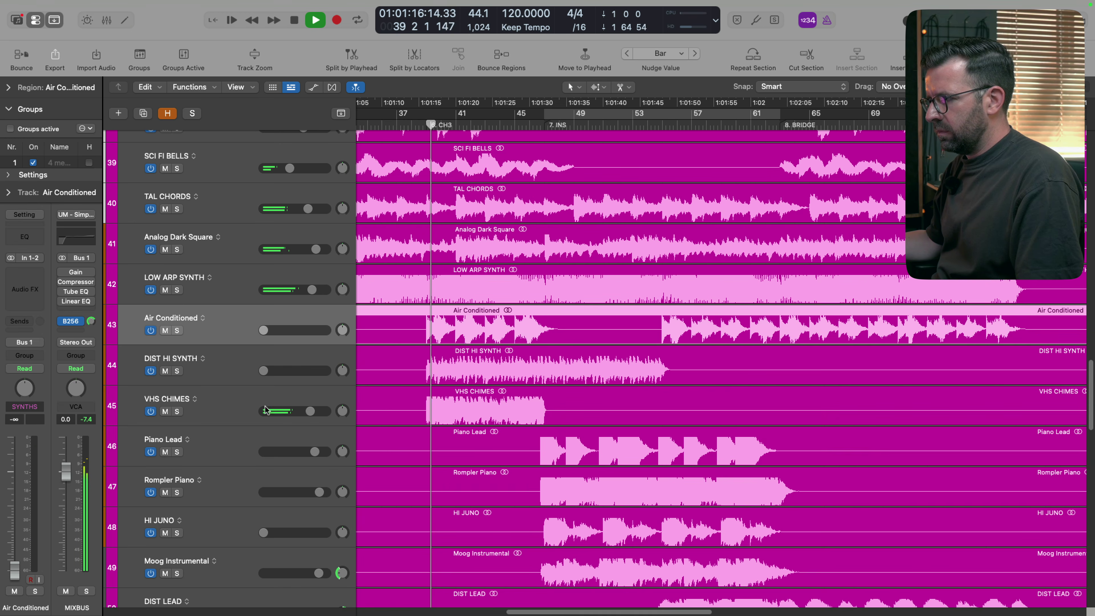
Step: Check VHS CHIMES in solo, insert a Channel EQ on it and lower its fader to -3.4 dB in the full mix
{"action": "left_click", "coordinate": [226, 408]}
{"action": "key", "text": "s"}
{"action": "left_click_drag", "start_coordinate": [14, 481], "coordinate": [16, 495]}
{"action": "left_click", "coordinate": [19, 243]}
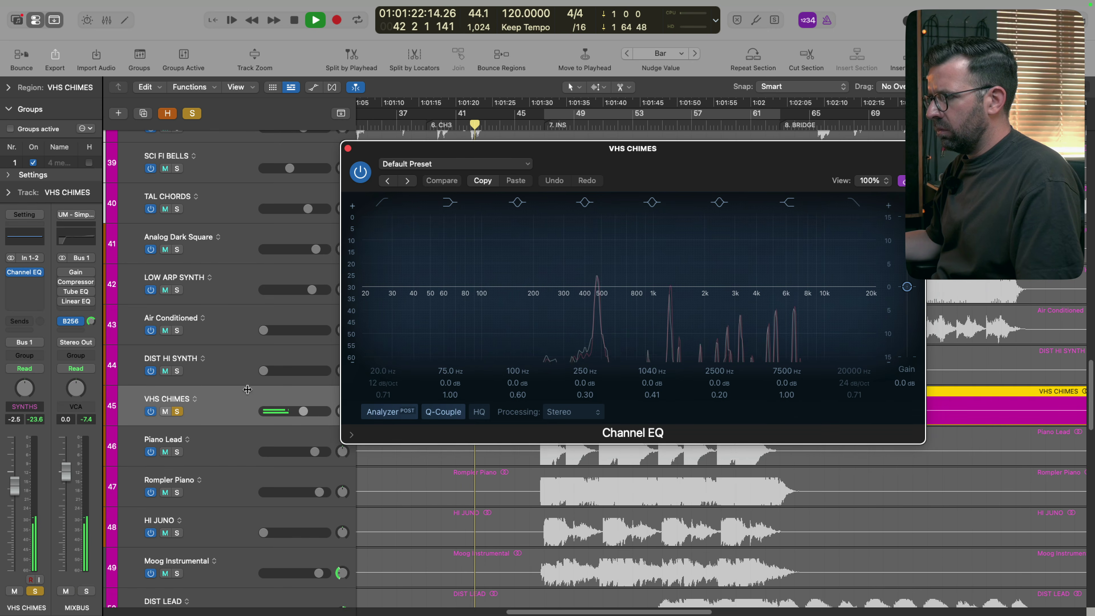
{"action": "key", "text": "s"}
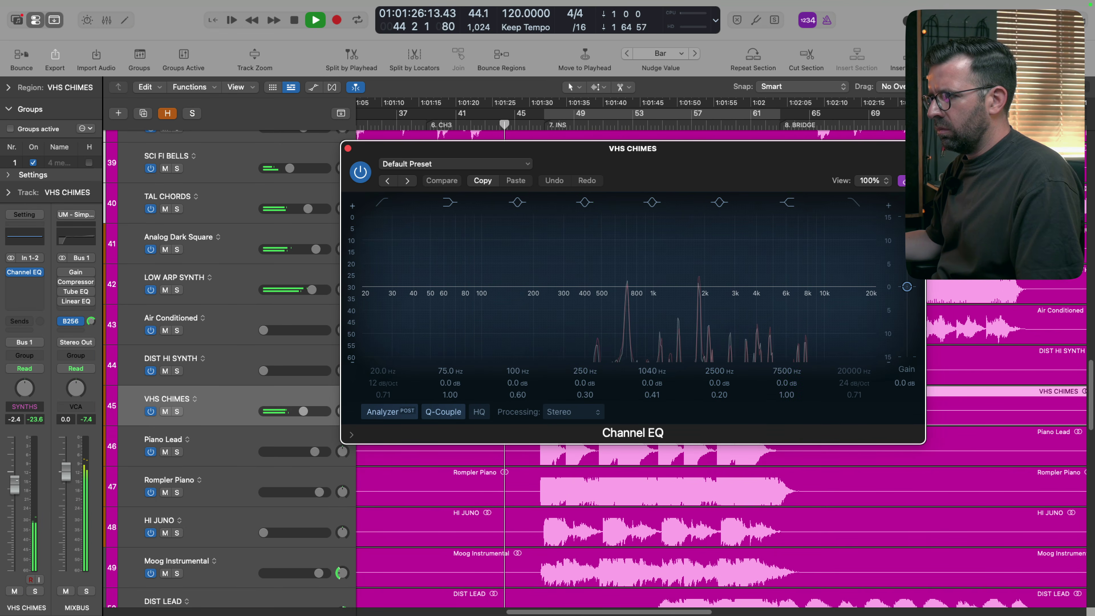
{"action": "left_click_drag", "start_coordinate": [14, 489], "coordinate": [14, 492]}
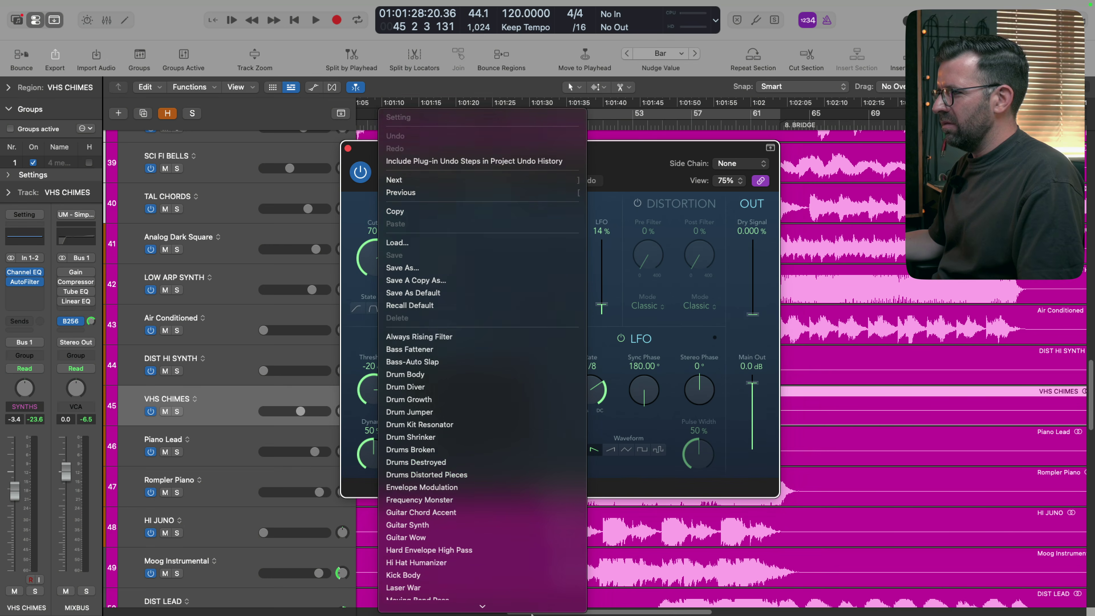
Step: Load the Stereo Wide Panner preset in AutoFilter on VHS CHIMES
{"action": "scroll", "coordinate": [492, 561], "scroll_direction": "down", "scroll_amount": 3}
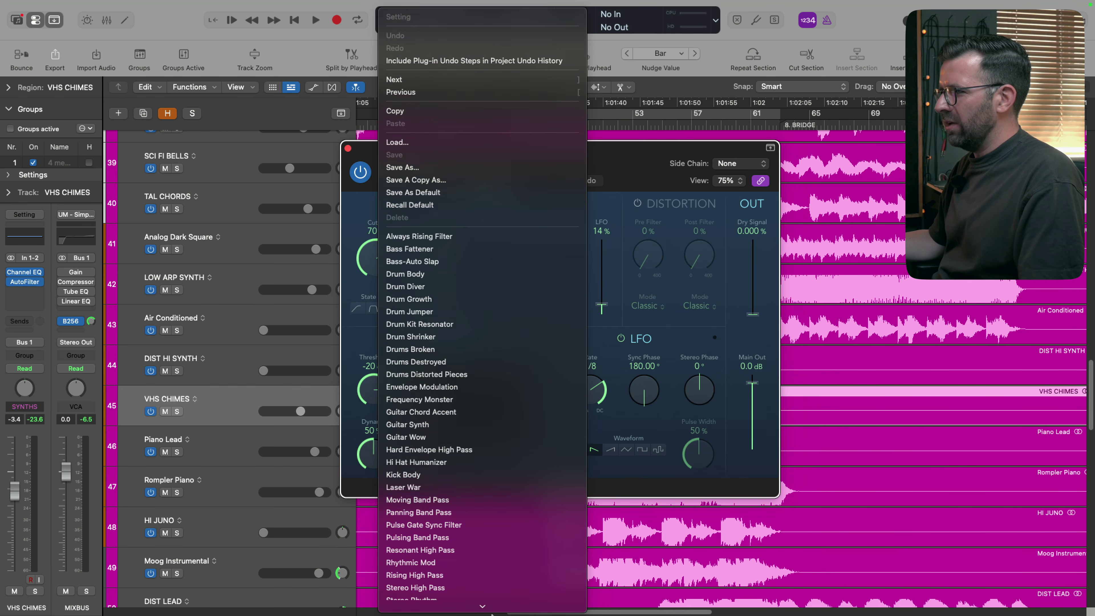
{"action": "scroll", "coordinate": [486, 518], "scroll_direction": "down", "scroll_amount": 3}
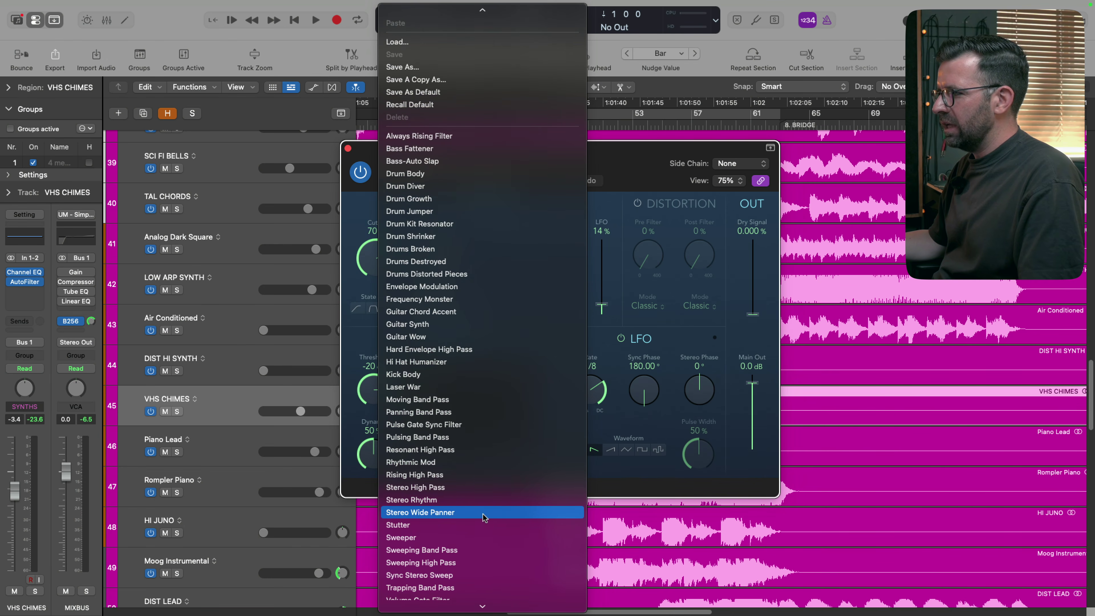
{"action": "left_click", "coordinate": [485, 513]}
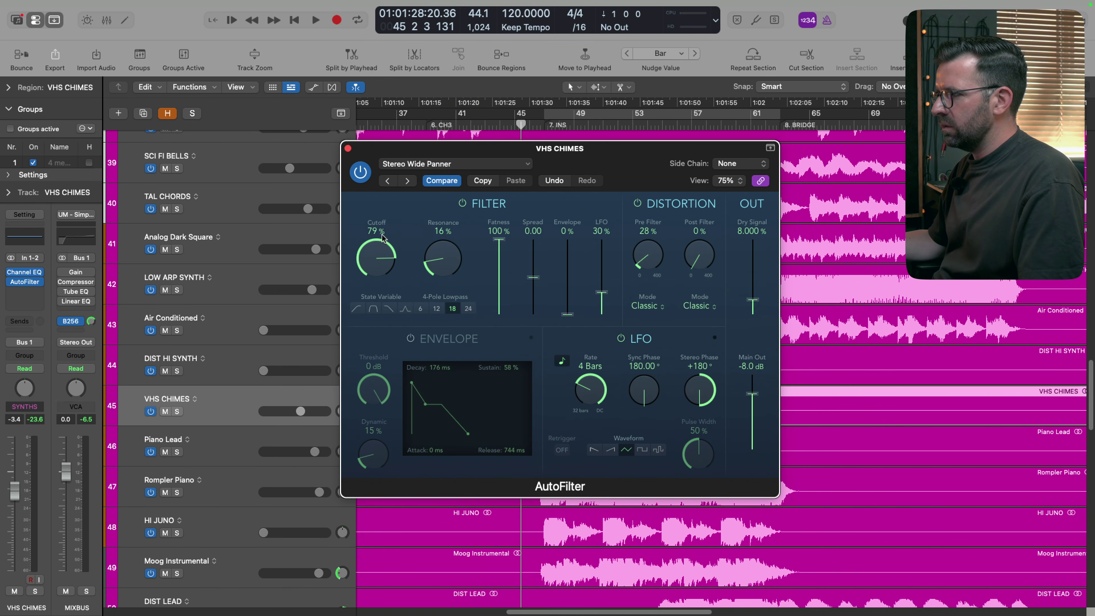
Step: Set AutoFilter to 67% cutoff, 51.30% dry signal and -17.0 dB main out, and balance VHS CHIMES at -2.9 dB
{"action": "key", "text": "space"}
{"action": "key", "text": "s"}
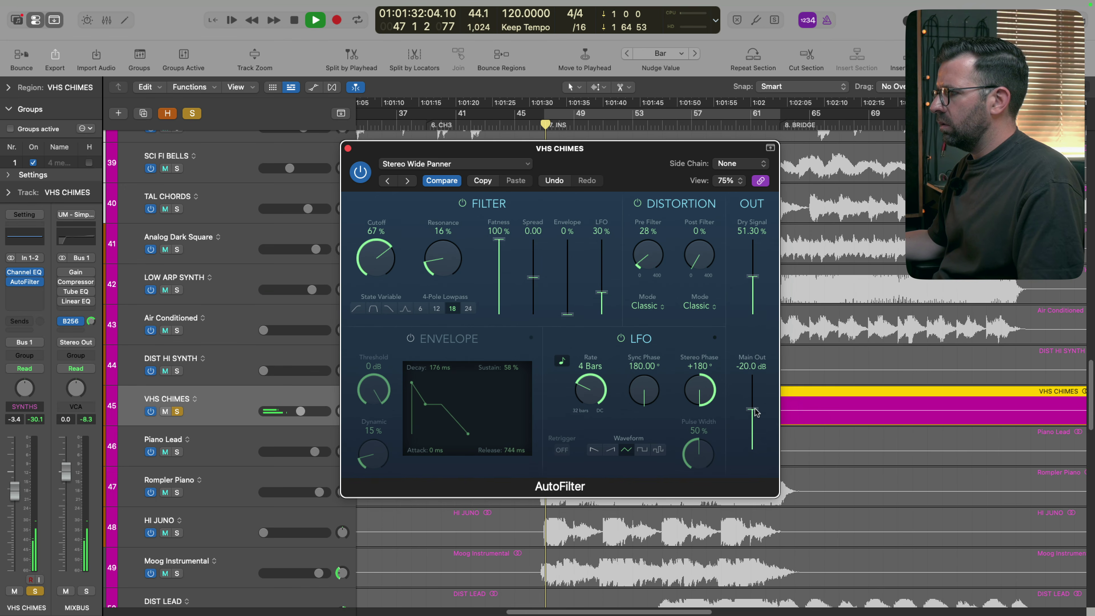
{"action": "key", "text": "s"}
{"action": "key", "text": "space"}
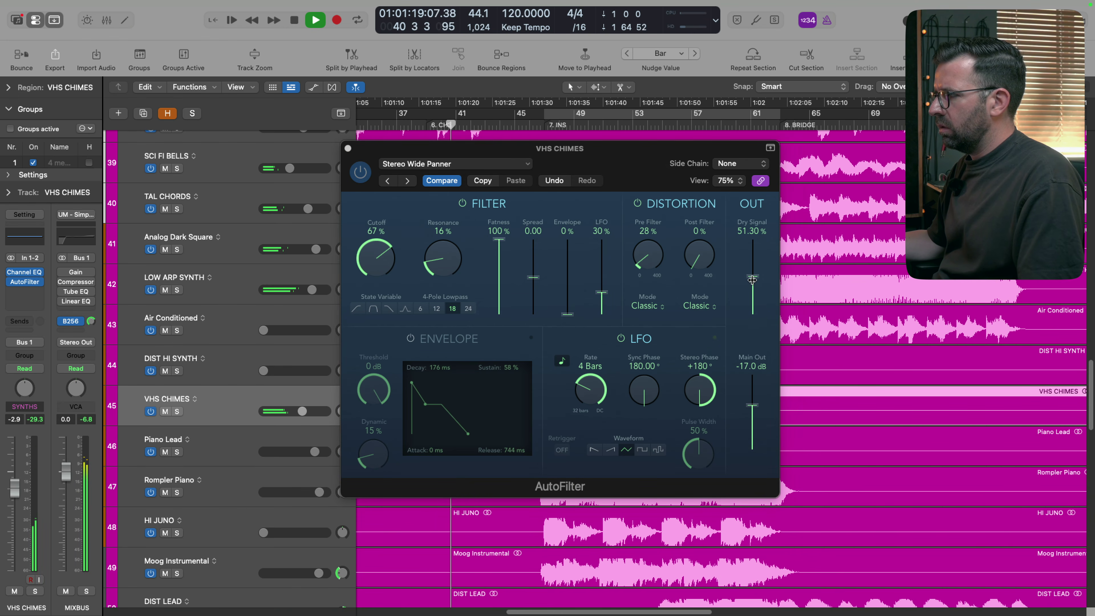
Step: Set the AutoFilter dry signal on VHS CHIMES to 32.00%
{"action": "left_click_drag", "start_coordinate": [751, 281], "coordinate": [755, 283]}
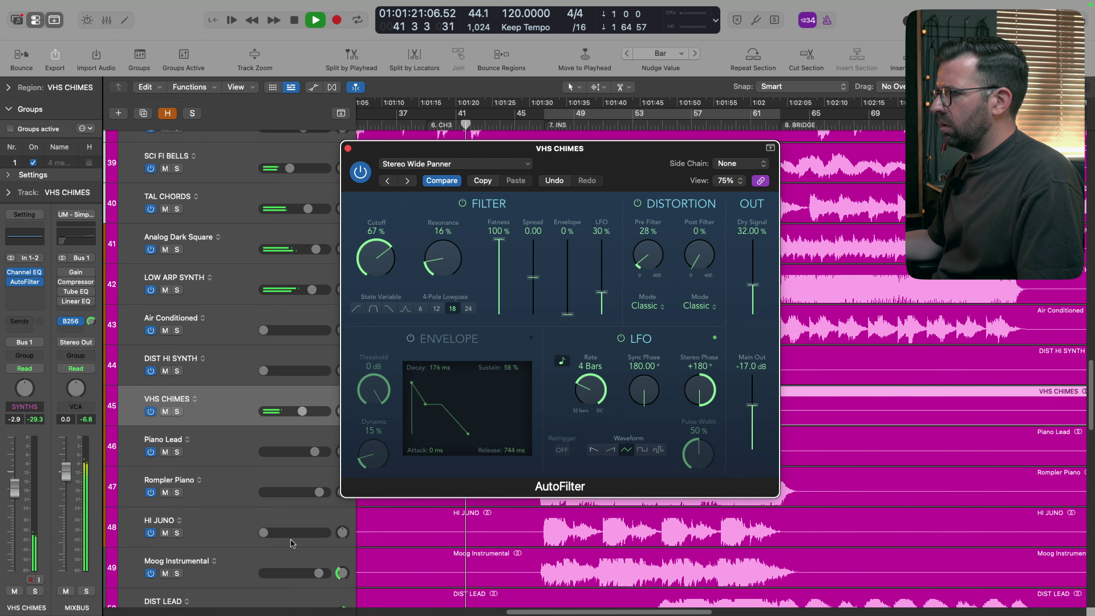
Step: Bring up DIST HI SYNTH, check it in solo, balance it at 1.4 dB, and compare the mix with it muted and unmuted
{"action": "left_click", "coordinate": [264, 370]}
{"action": "left_click", "coordinate": [263, 370], "text": "alt"}
{"action": "left_click", "coordinate": [249, 360]}
{"action": "key", "text": "ctrl+s"}
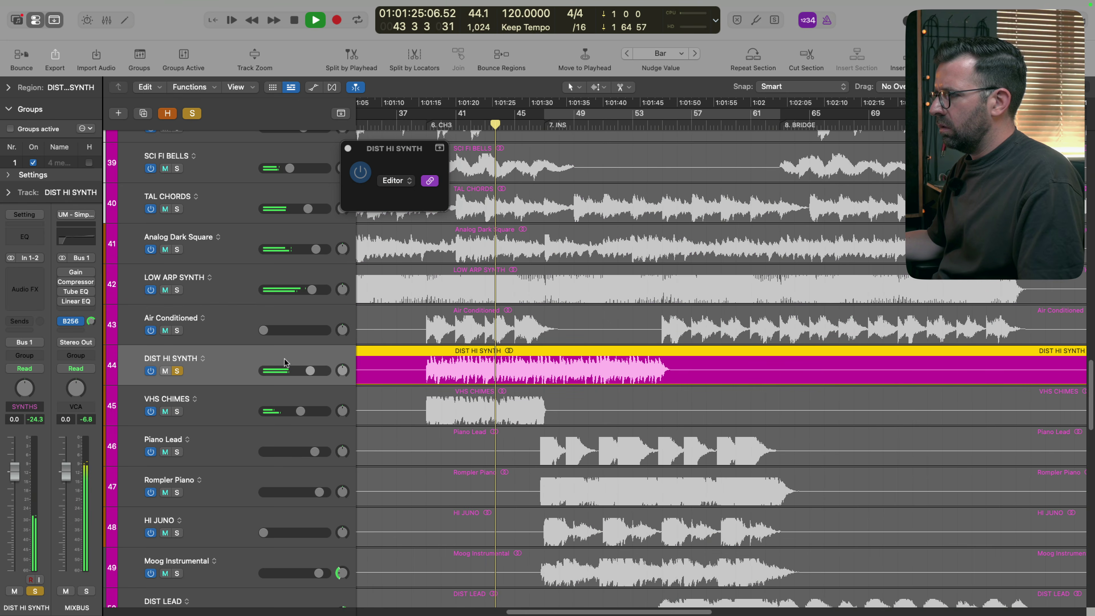
{"action": "key", "text": "ctrl+s"}
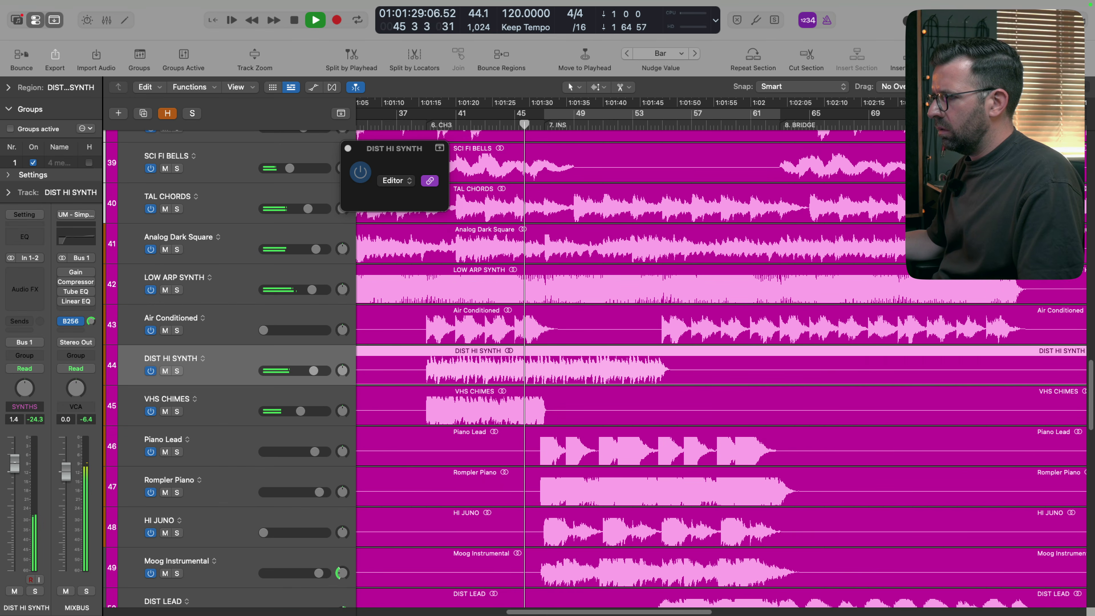
{"action": "left_click", "coordinate": [15, 592]}
{"action": "left_click", "coordinate": [16, 592]}
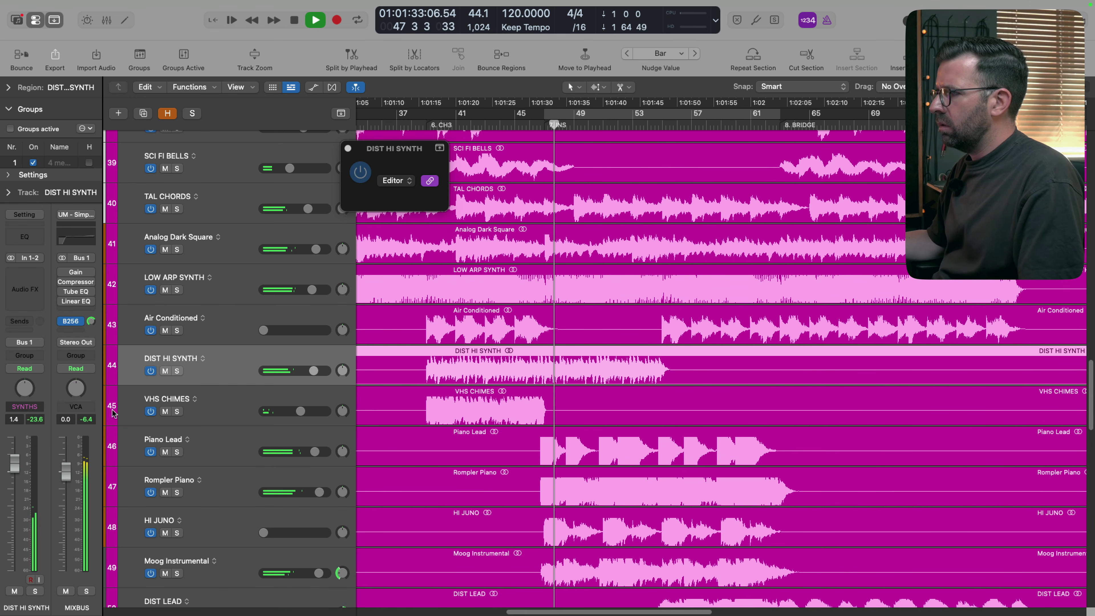
Step: Unmute Moog Noise, check it in solo, and balance its fader at -7.6 dB in the full mix
{"action": "scroll", "coordinate": [429, 291], "scroll_direction": "up", "scroll_amount": 10}
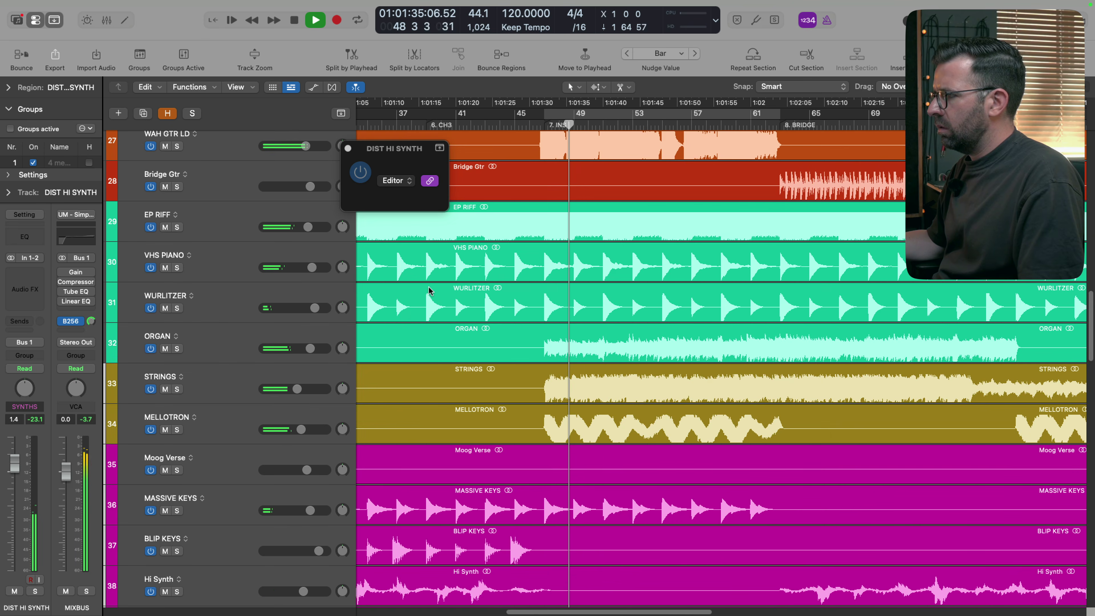
{"action": "scroll", "coordinate": [429, 289], "scroll_direction": "up", "scroll_amount": 15}
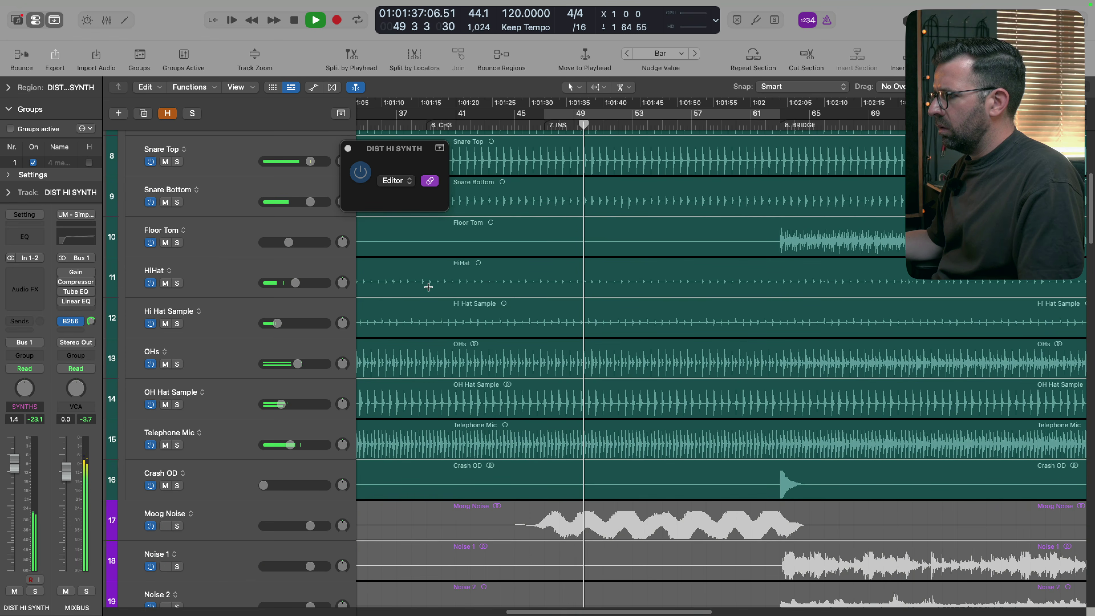
{"action": "scroll", "coordinate": [429, 287], "scroll_direction": "up", "scroll_amount": 7}
{"action": "scroll", "coordinate": [430, 287], "scroll_direction": "down", "scroll_amount": 6}
{"action": "scroll", "coordinate": [515, 398], "scroll_direction": "down", "scroll_amount": 6}
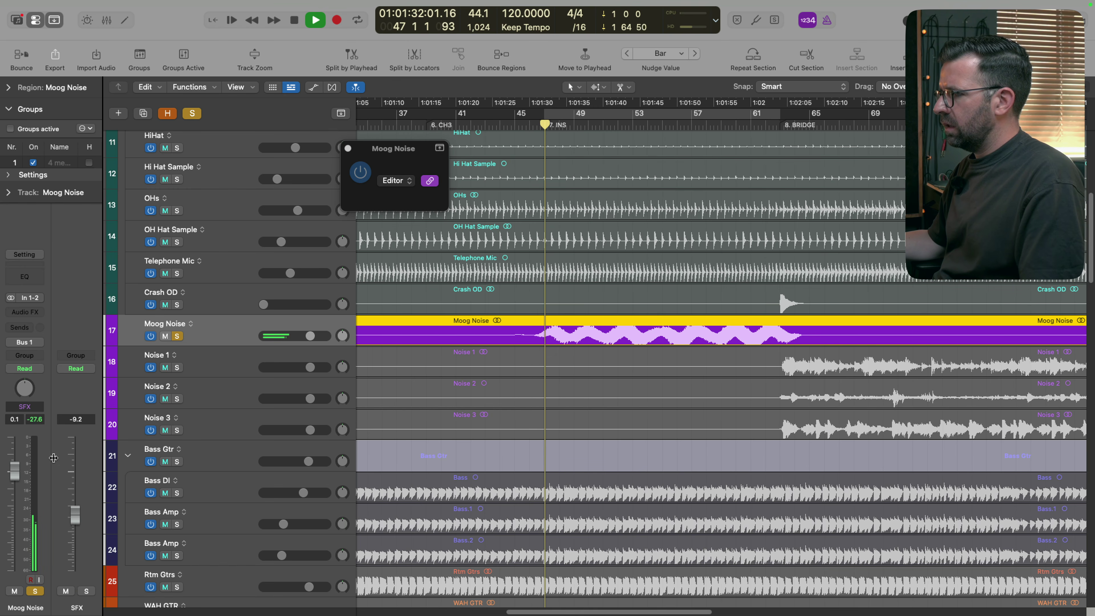
{"action": "left_click_drag", "start_coordinate": [15, 476], "coordinate": [15, 505]}
{"action": "key", "text": "s"}
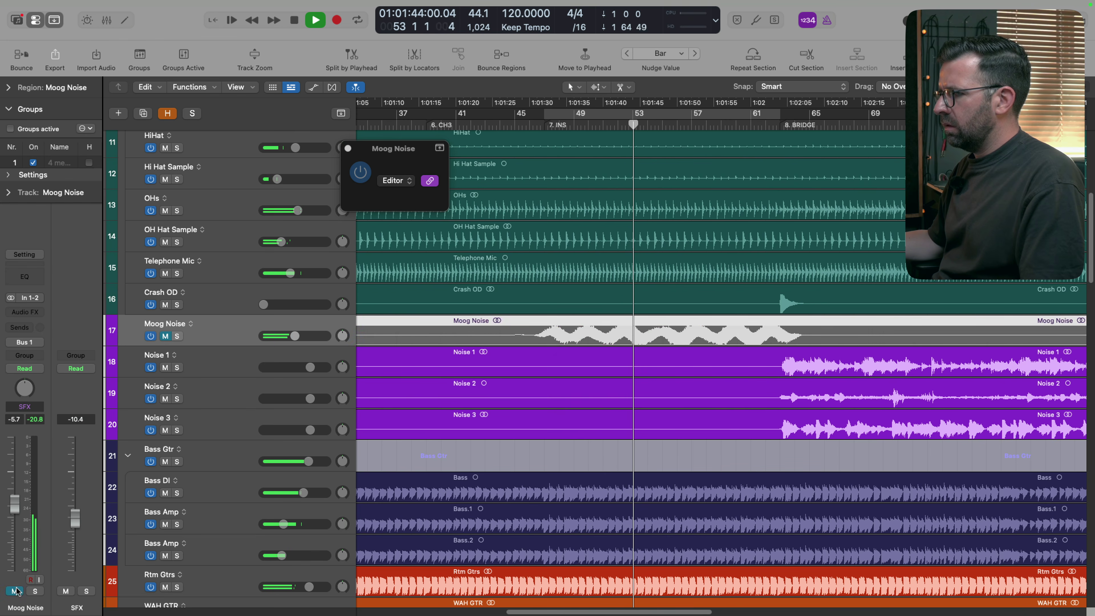
{"action": "left_click_drag", "start_coordinate": [15, 501], "coordinate": [15, 509]}
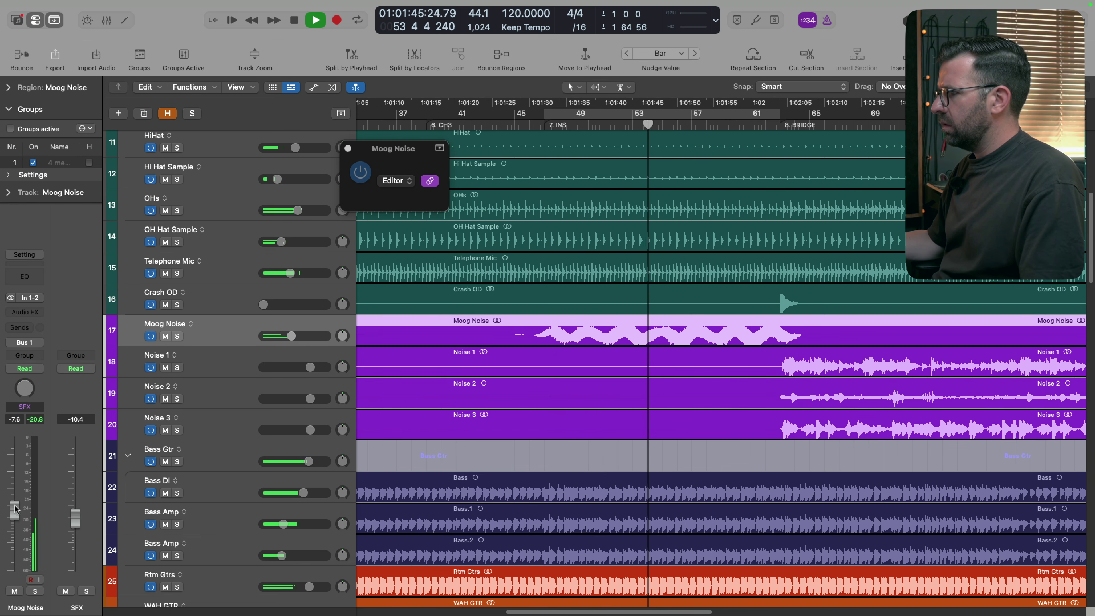
Step: Insert a Channel EQ on Moog Noise and boost the high shelf by 2.3 dB at 5650 Hz
{"action": "left_click", "coordinate": [37, 278]}
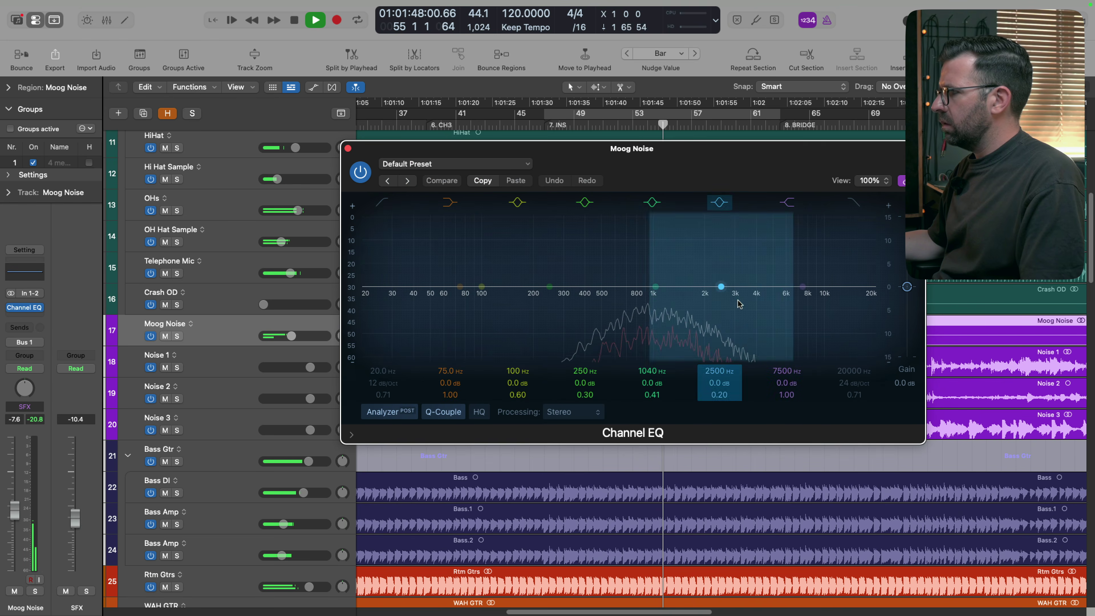
{"action": "left_click_drag", "start_coordinate": [802, 286], "coordinate": [781, 302]}
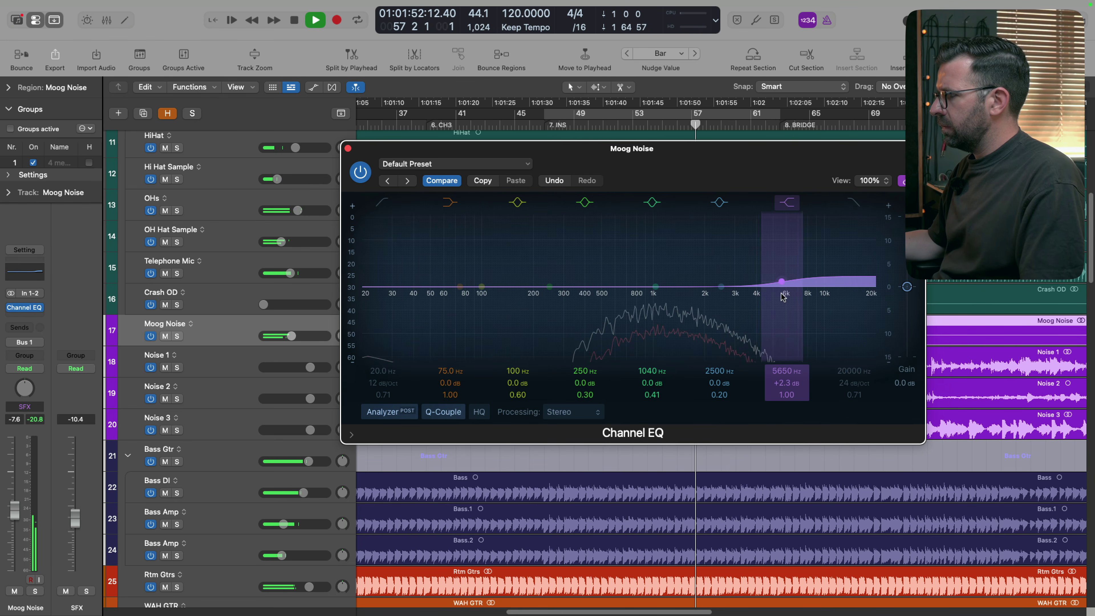
{"action": "left_click", "coordinate": [348, 150]}
Step: Bring up HI JUNO in the instrumental section, check it in solo, and set its fader to 0.9 dB
{"action": "scroll", "coordinate": [475, 372], "scroll_direction": "down", "scroll_amount": 10}
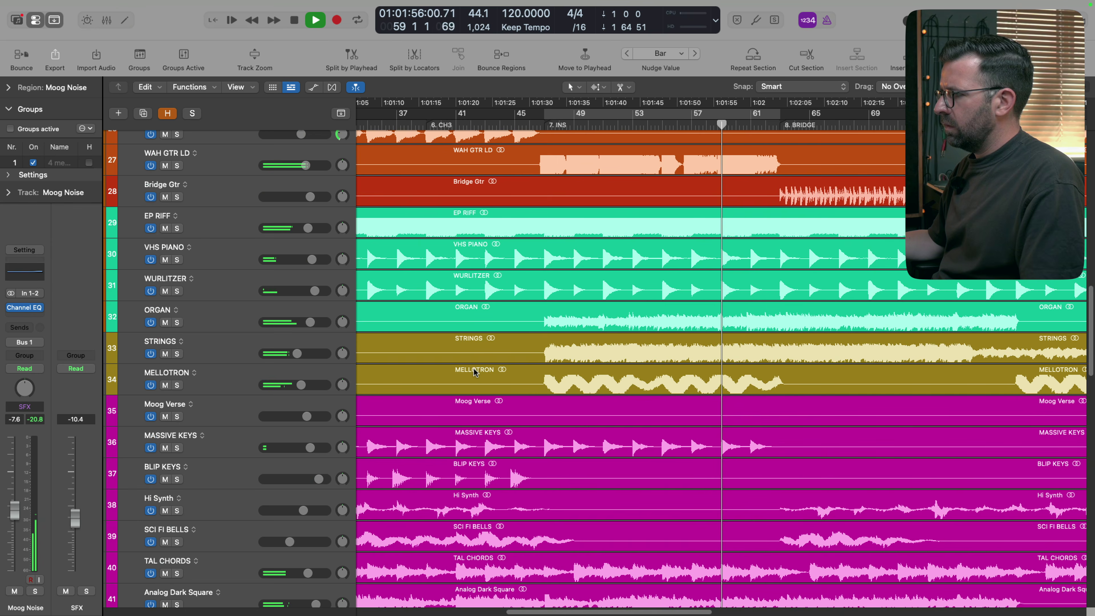
{"action": "scroll", "coordinate": [475, 372], "scroll_direction": "down", "scroll_amount": 3}
{"action": "scroll", "coordinate": [475, 372], "scroll_direction": "down", "scroll_amount": 3}
{"action": "scroll", "coordinate": [475, 369], "scroll_direction": "down", "scroll_amount": 13}
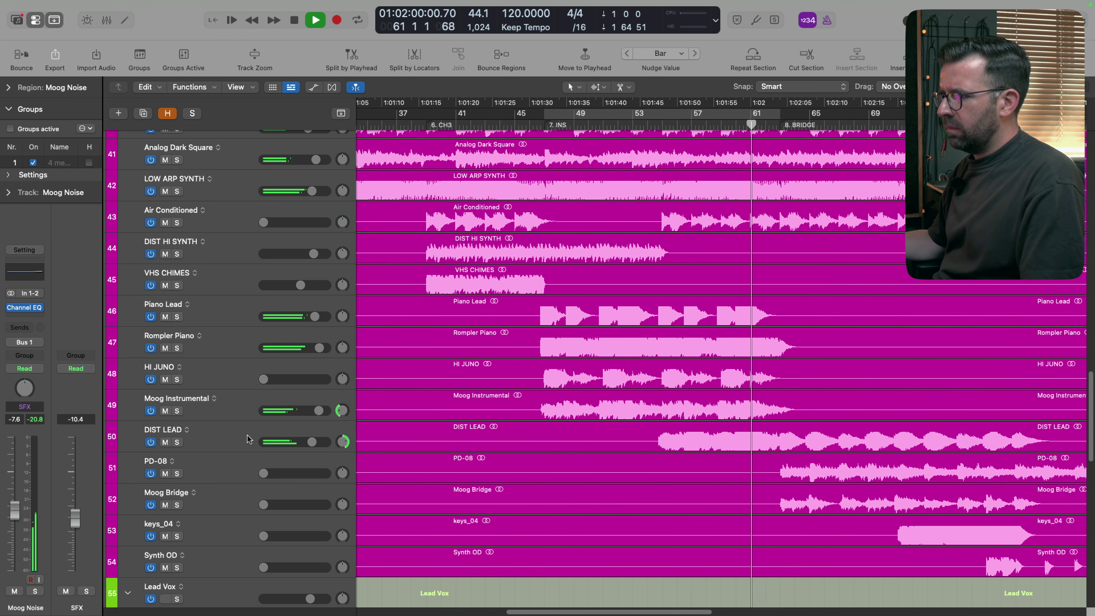
{"action": "left_click", "coordinate": [251, 377]}
{"action": "key", "text": "space"}
{"action": "key", "text": "space"}
{"action": "key", "text": "s"}
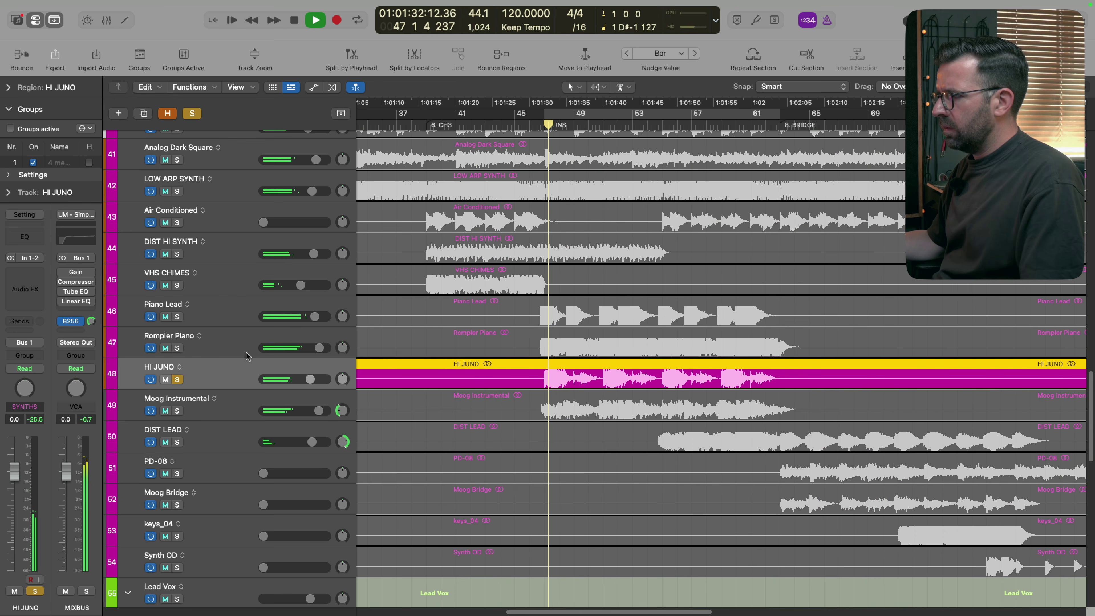
{"action": "left_click_drag", "start_coordinate": [14, 474], "coordinate": [15, 468]}
{"action": "key", "text": "s"}
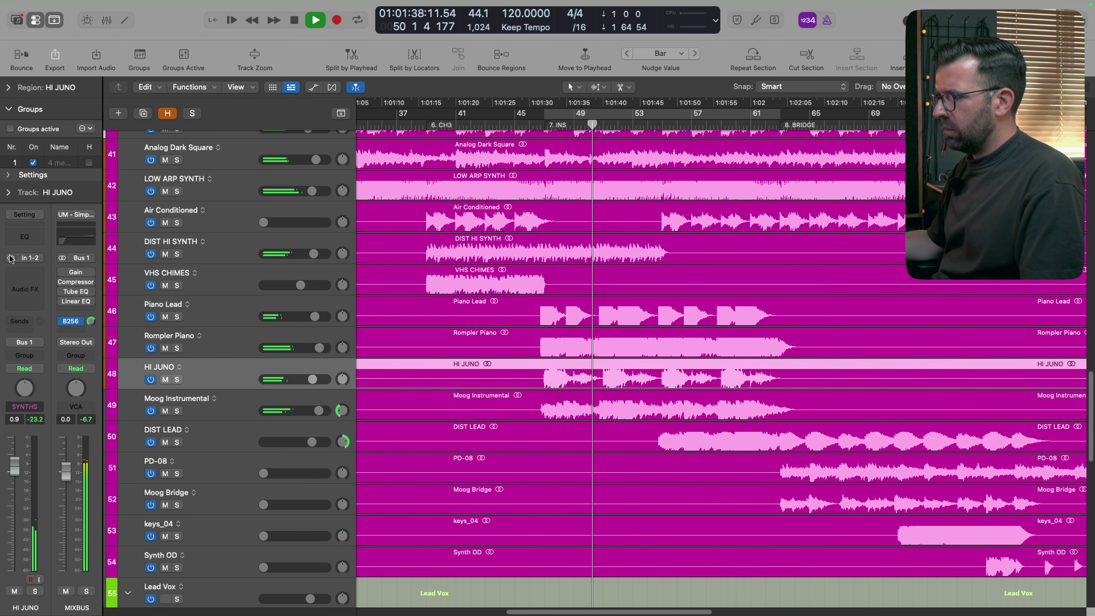
Step: Switch HI JUNO to mono, raise its fader to 2.5 dB, and mute the track to compare
{"action": "left_click", "coordinate": [11, 258]}
{"action": "left_click_drag", "start_coordinate": [14, 466], "coordinate": [14, 456]}
{"action": "left_click", "coordinate": [15, 591]}
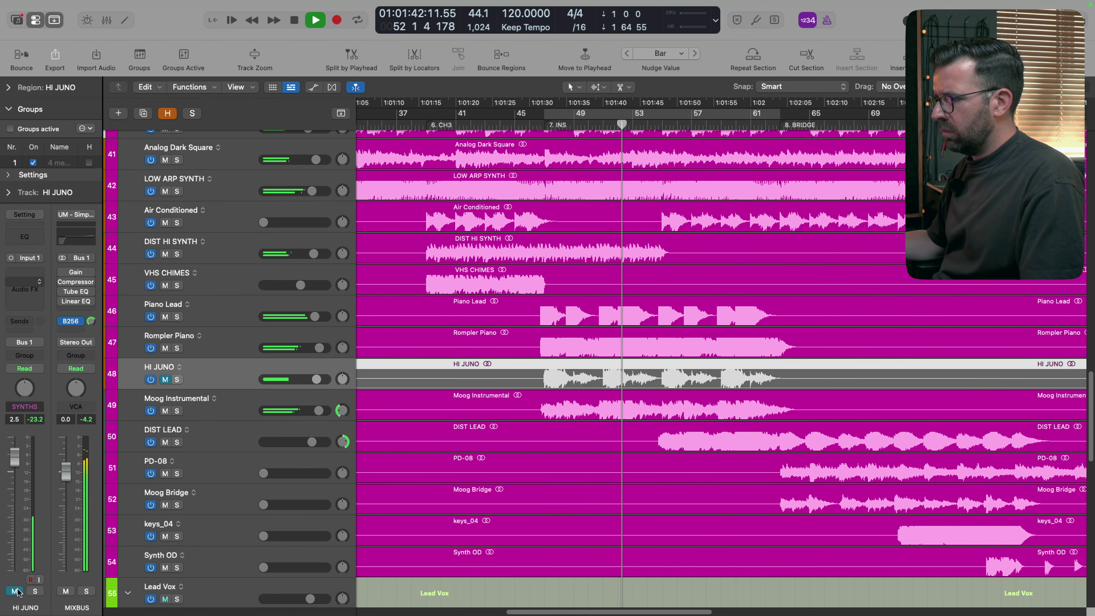
{"action": "left_click", "coordinate": [14, 592]}
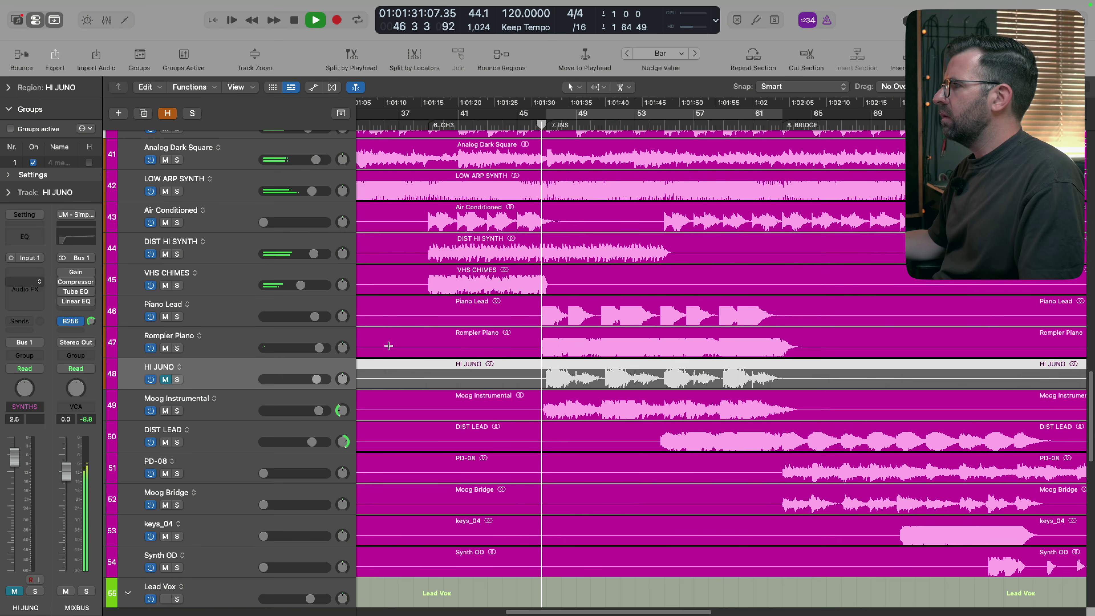
Step: Bring up the Air Conditioned fader to 0.1 dB from chorus 3 and solo the track
{"action": "key", "text": "super+Up"}
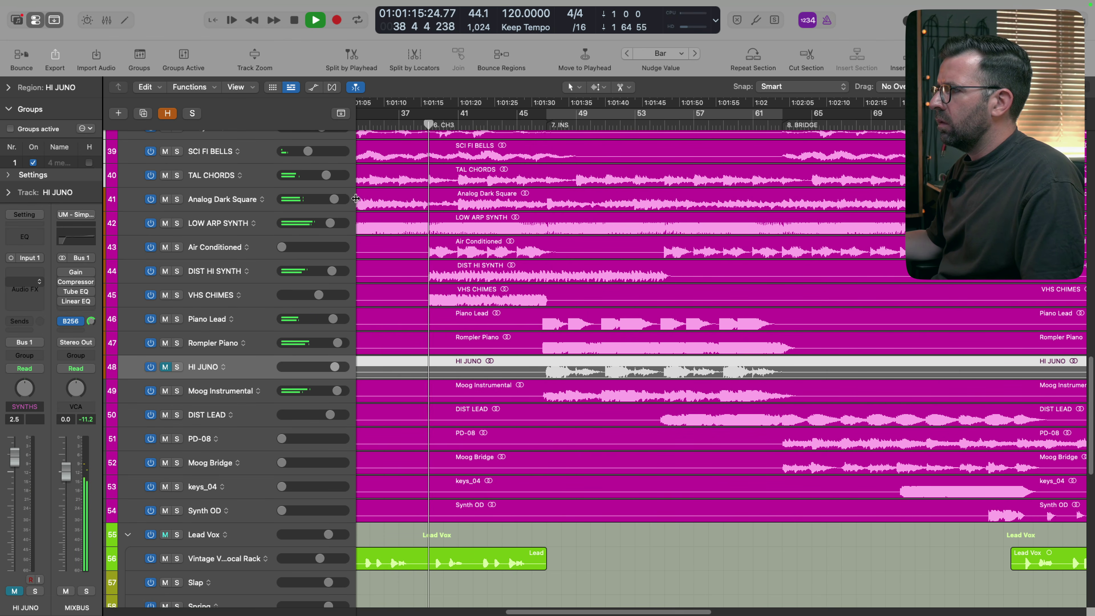
{"action": "left_click", "coordinate": [220, 247]}
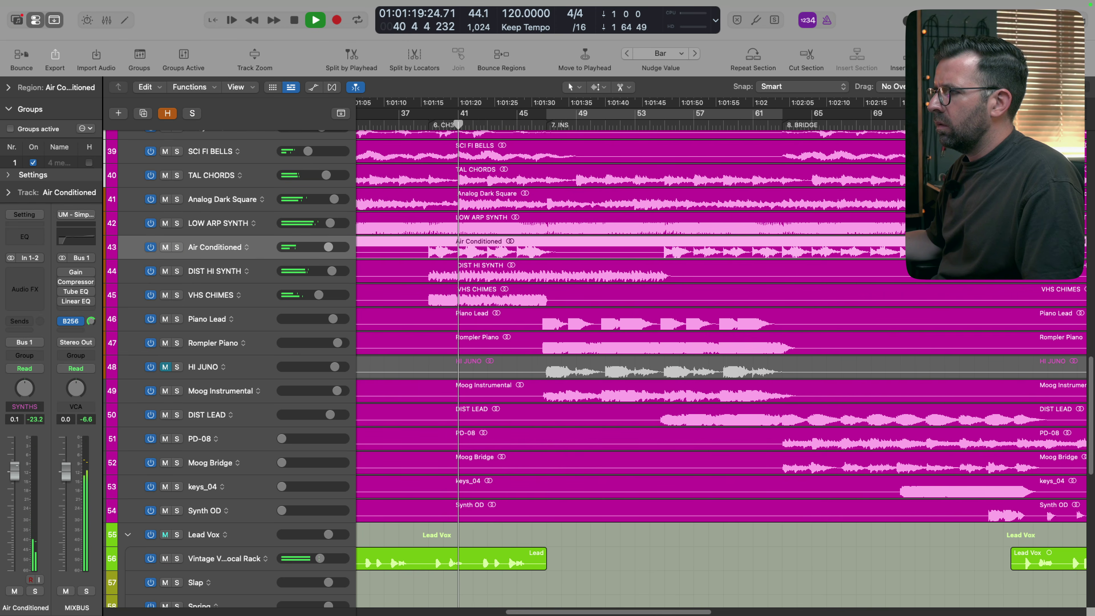
{"action": "key", "text": "s"}
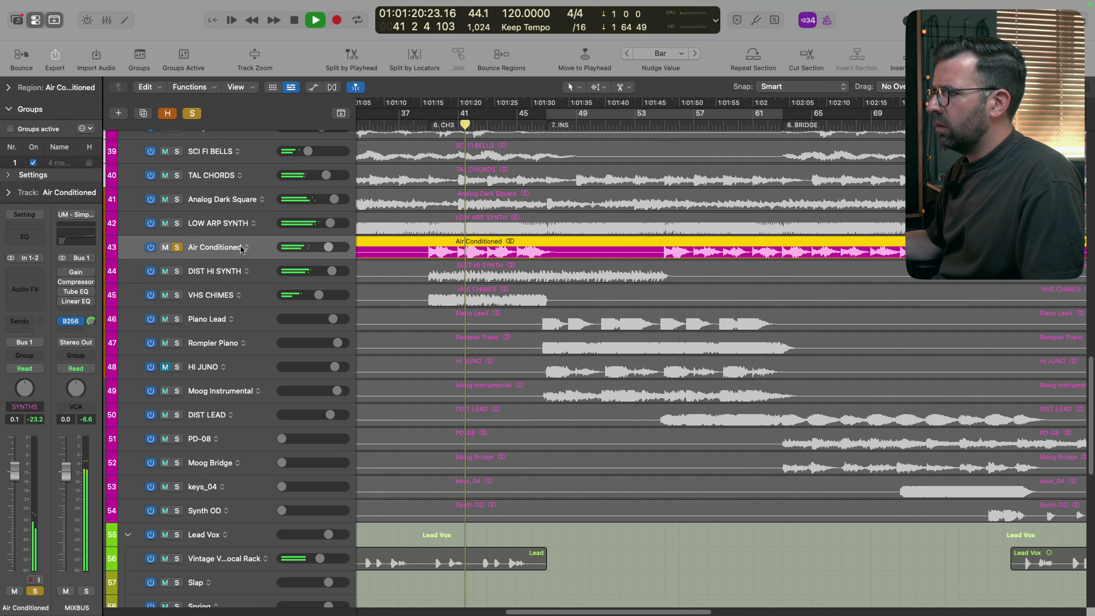
Step: Audition Air Conditioned in solo combinations with VHS CHIMES and DIST HI SYNTH, ending with only Air Conditioned soloed
{"action": "left_click", "coordinate": [220, 288]}
{"action": "key", "text": "s"}
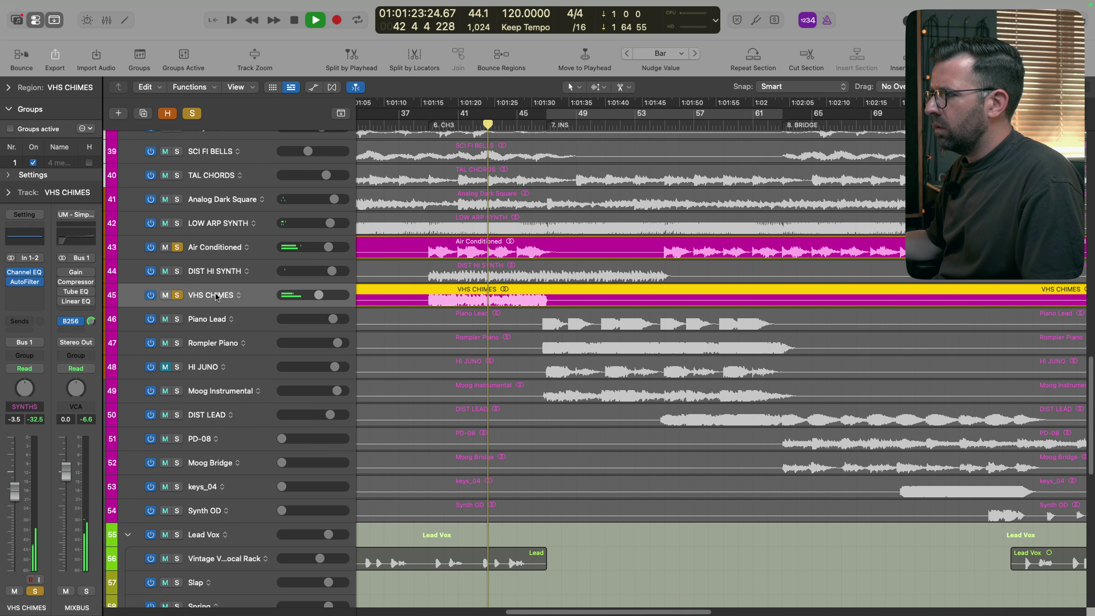
{"action": "left_click", "coordinate": [219, 272]}
{"action": "key", "text": "s"}
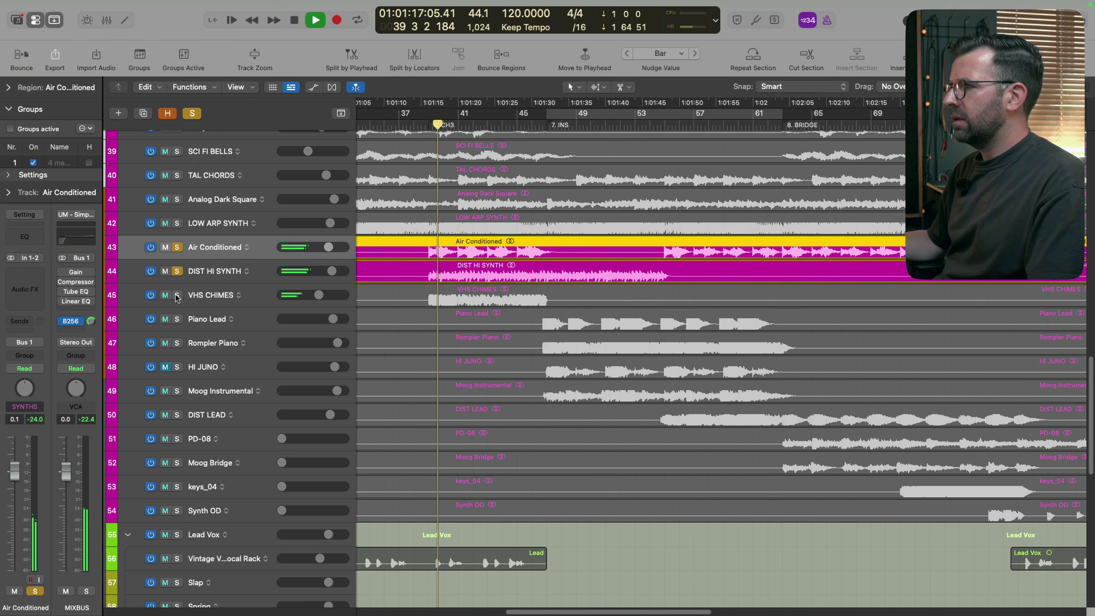
{"action": "left_click", "coordinate": [177, 295]}
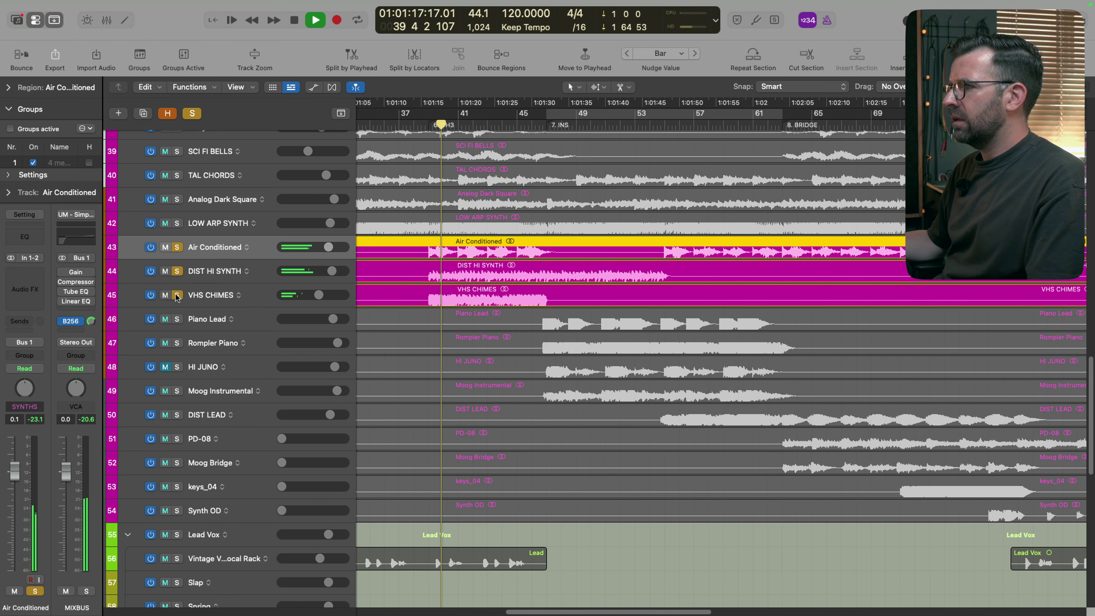
{"action": "left_click", "coordinate": [177, 248]}
{"action": "left_click", "coordinate": [177, 247]}
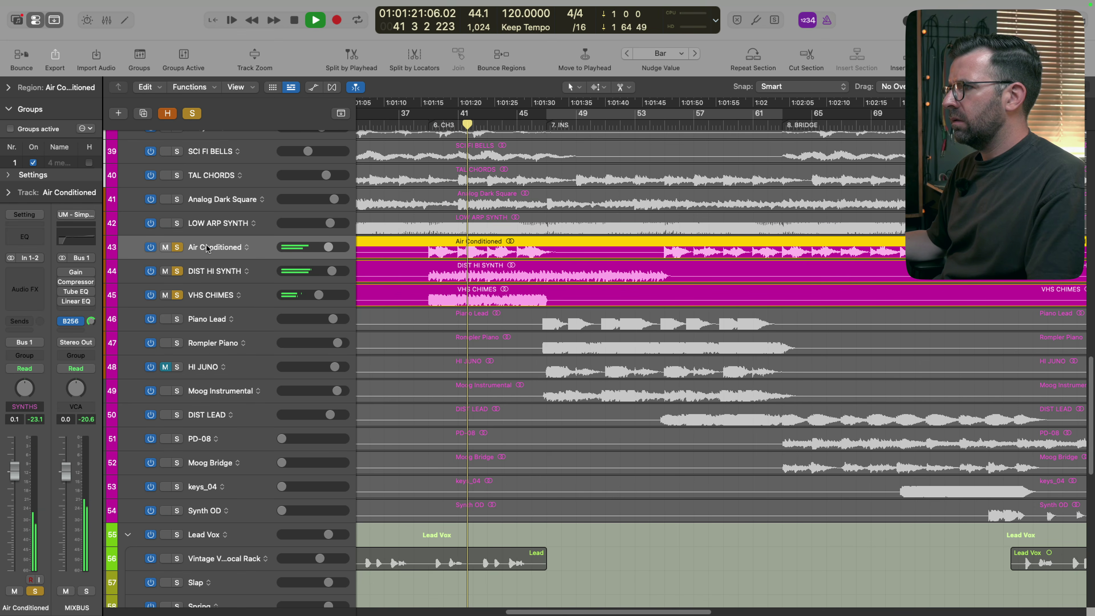
{"action": "left_click_drag", "start_coordinate": [177, 271], "coordinate": [177, 295]}
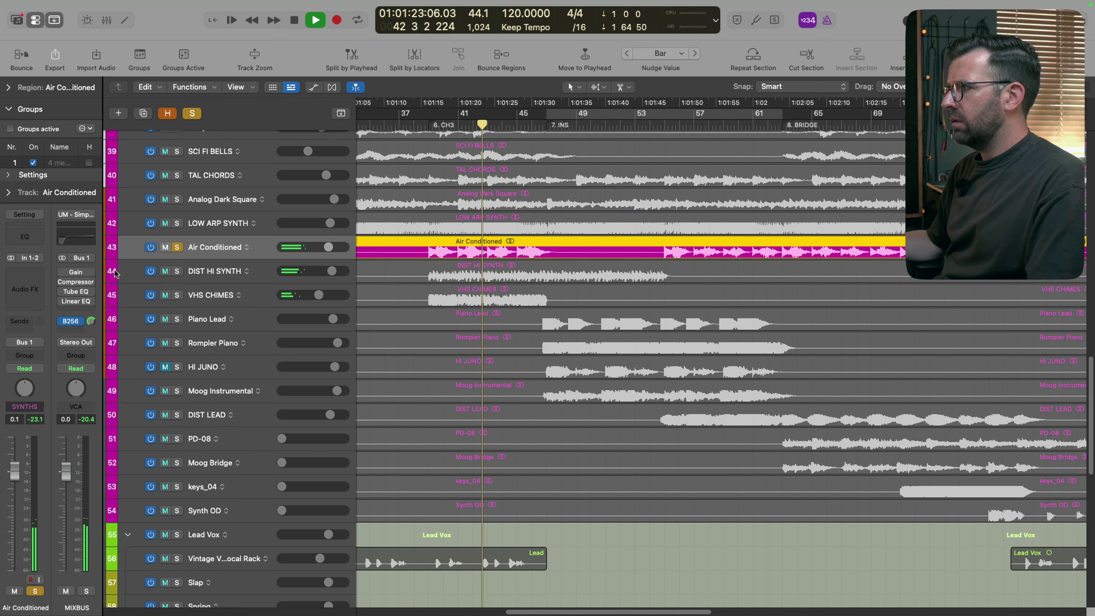
Step: Insert Quantec Room Simulator on Air Conditioned with 5.0 s reverb time, -14 dB dry level and 0 dB reverb level
{"action": "key", "text": "space"}
{"action": "left_click", "coordinate": [42, 302]}
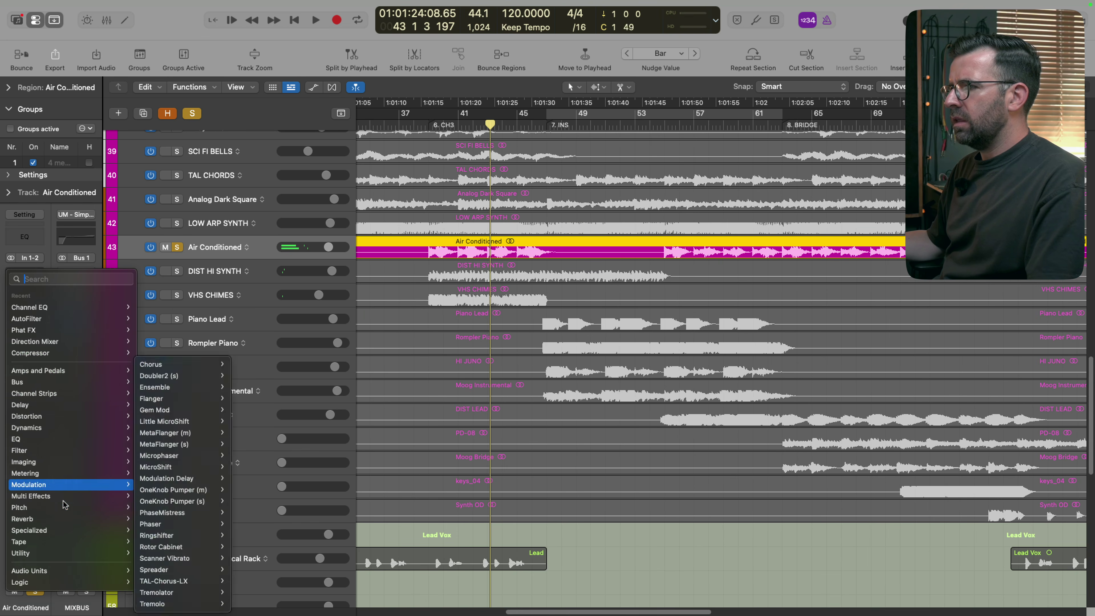
{"action": "mouse_move", "coordinate": [43, 519]}
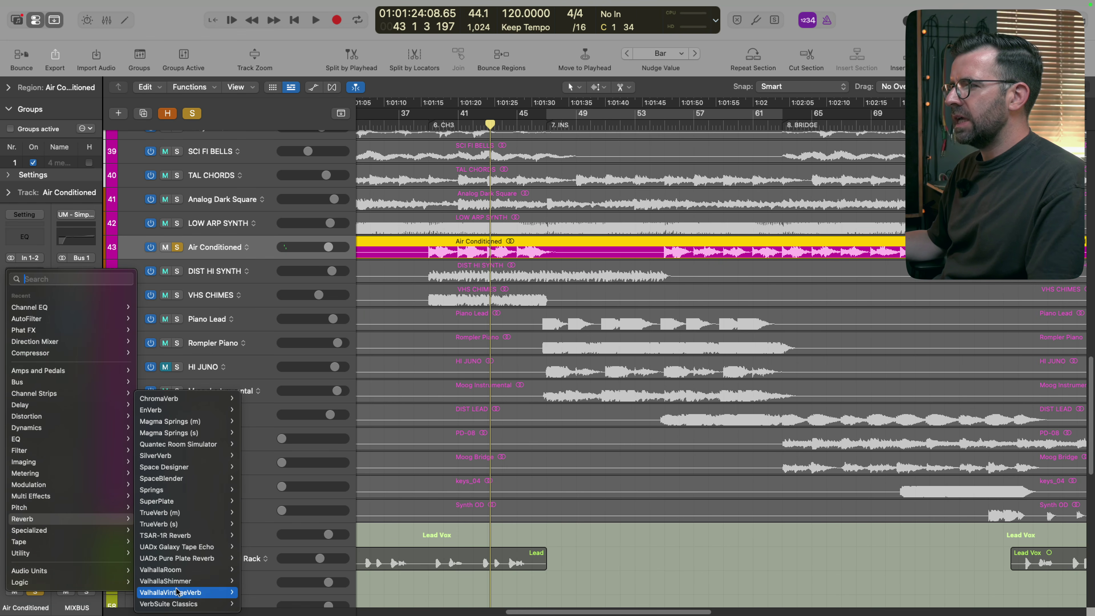
{"action": "left_click", "coordinate": [260, 445]}
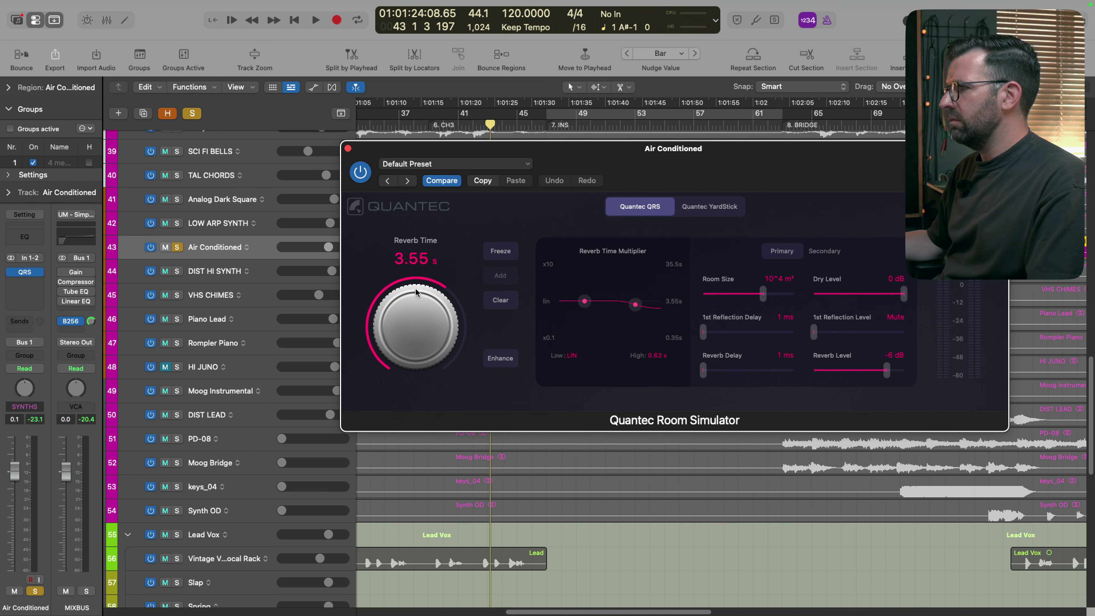
{"action": "key", "text": "space"}
{"action": "left_click_drag", "start_coordinate": [442, 321], "coordinate": [443, 314]}
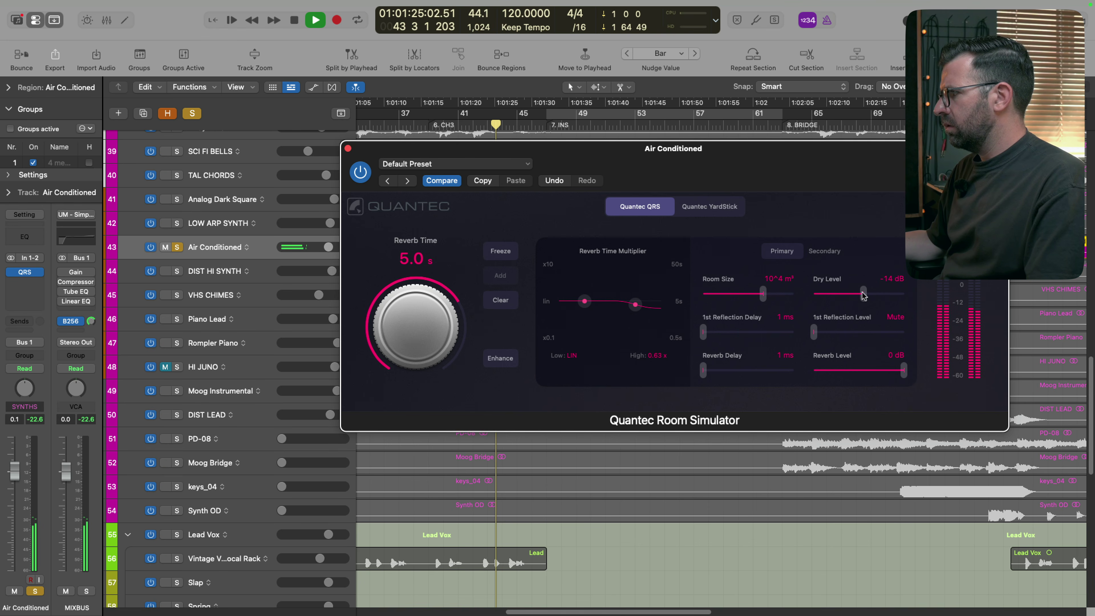
Step: Add a Channel EQ to Air Conditioned with a 230 Hz low cut and a -3.5 dB dip at 795 Hz, Q 2.20
{"action": "left_click", "coordinate": [25, 242]}
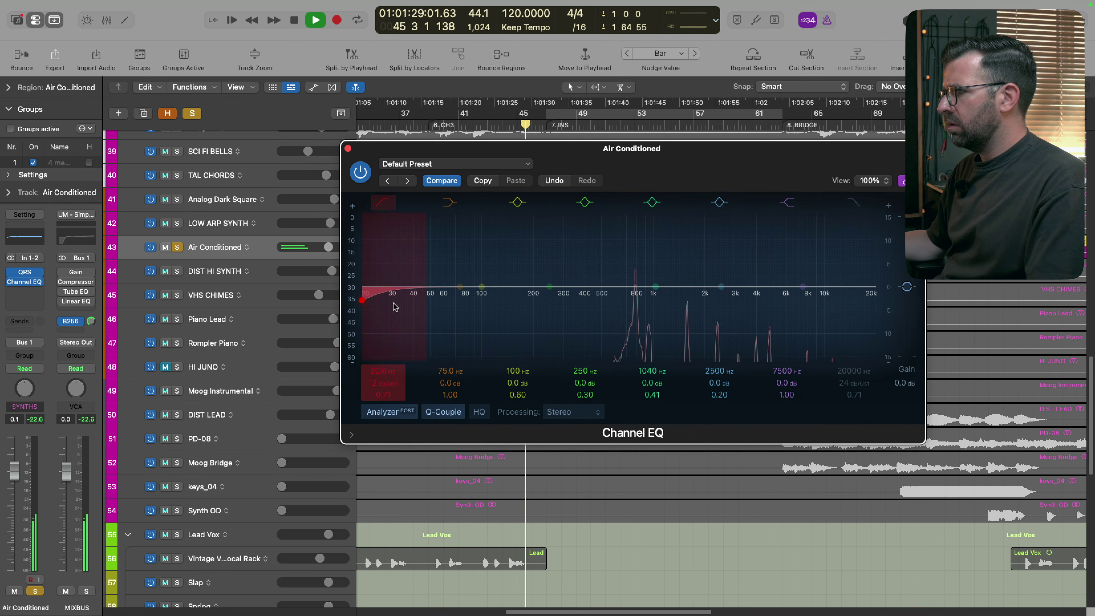
{"action": "left_click_drag", "start_coordinate": [397, 305], "coordinate": [575, 299]}
{"action": "left_click_drag", "start_coordinate": [654, 287], "coordinate": [636, 311]}
{"action": "scroll", "coordinate": [629, 270], "scroll_direction": "up", "scroll_amount": 10}
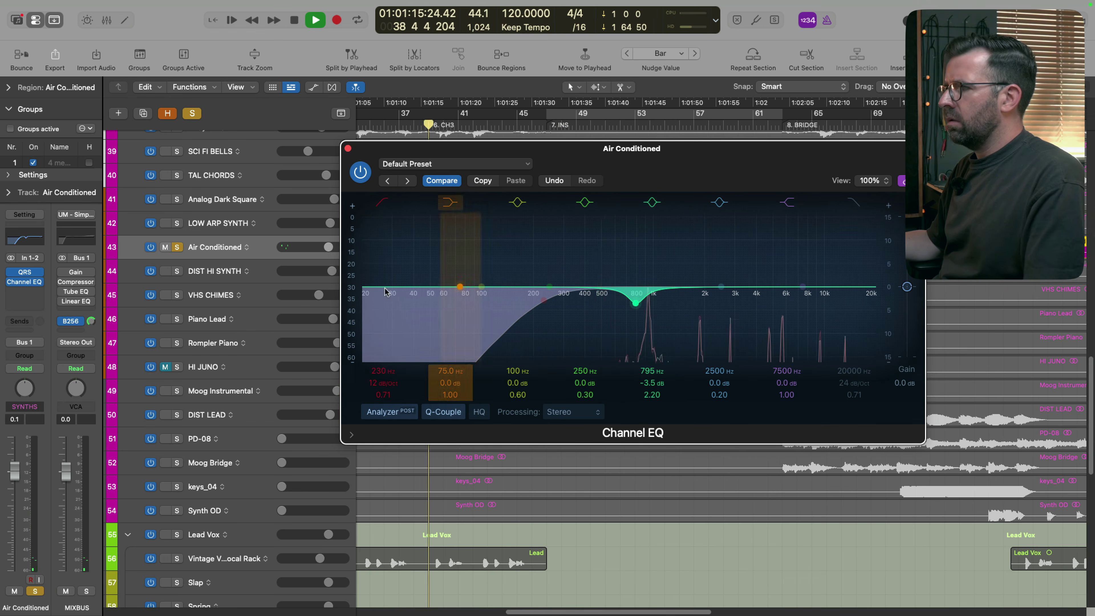
Step: Unsolo Air Conditioned and lower its fader to -2.1 dB in the full mix
{"action": "left_click", "coordinate": [35, 591]}
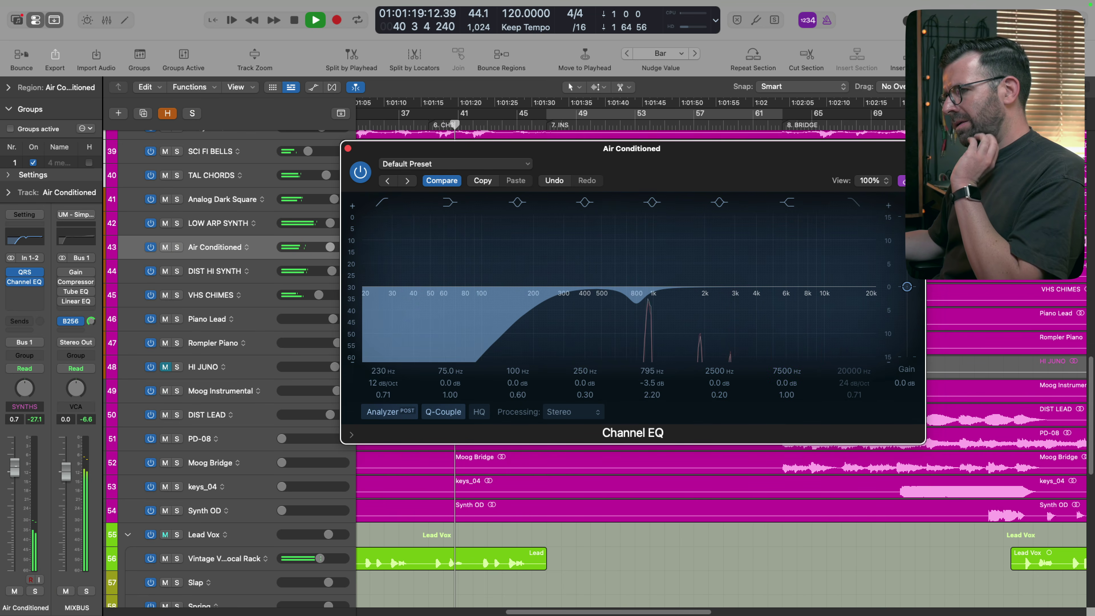
{"action": "left_click_drag", "start_coordinate": [15, 468], "coordinate": [14, 484]}
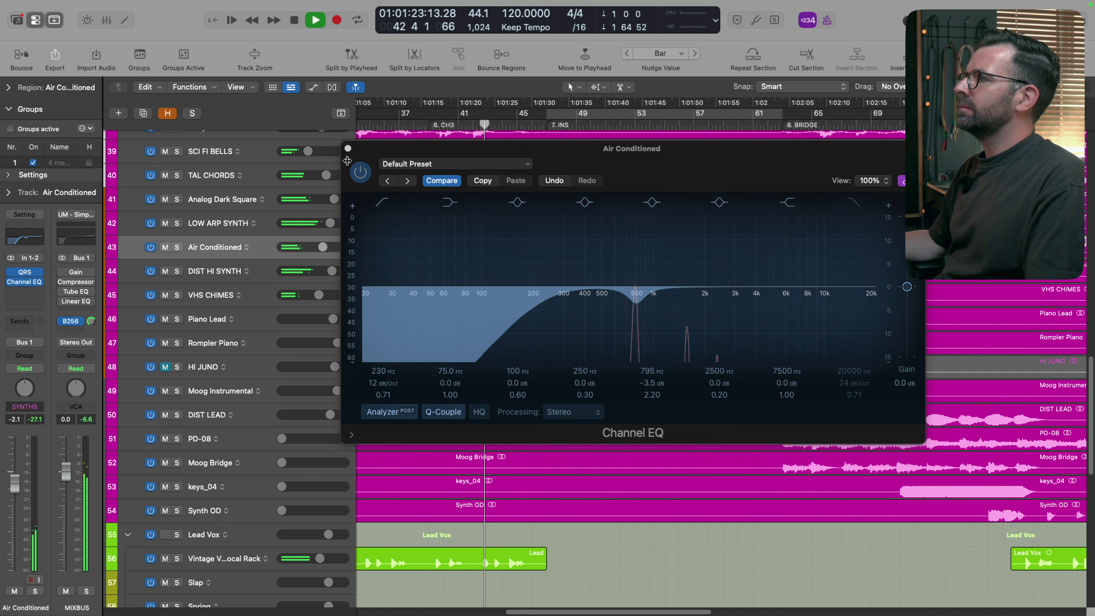
{"action": "key", "text": "v"}
{"action": "scroll", "coordinate": [595, 299], "scroll_direction": "up", "scroll_amount": 10}
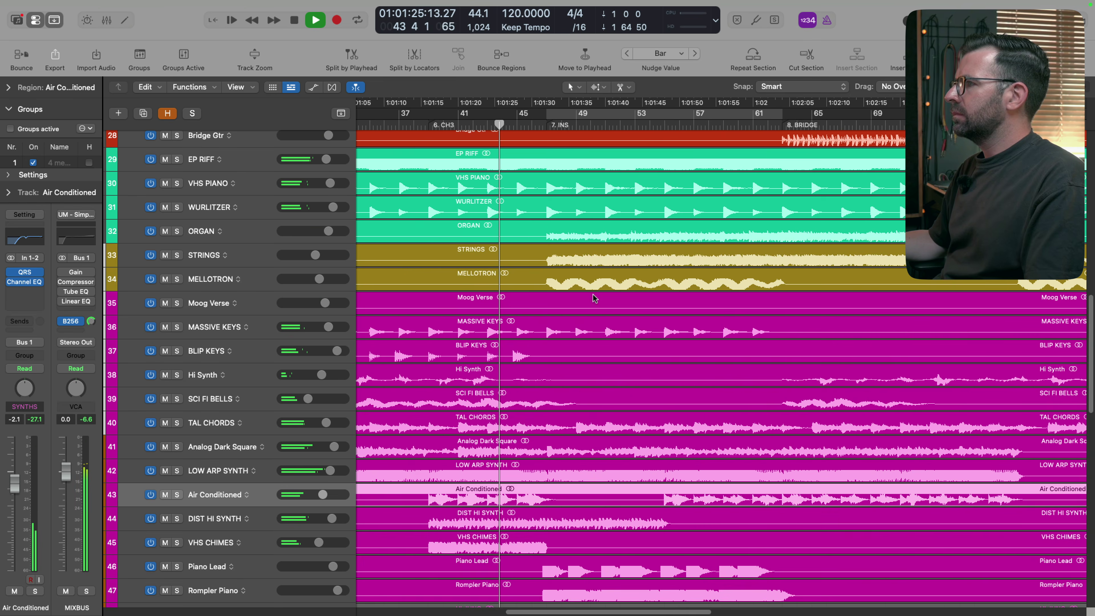
{"action": "scroll", "coordinate": [595, 299], "scroll_direction": "down", "scroll_amount": 2}
{"action": "scroll", "coordinate": [593, 294], "scroll_direction": "up", "scroll_amount": 5}
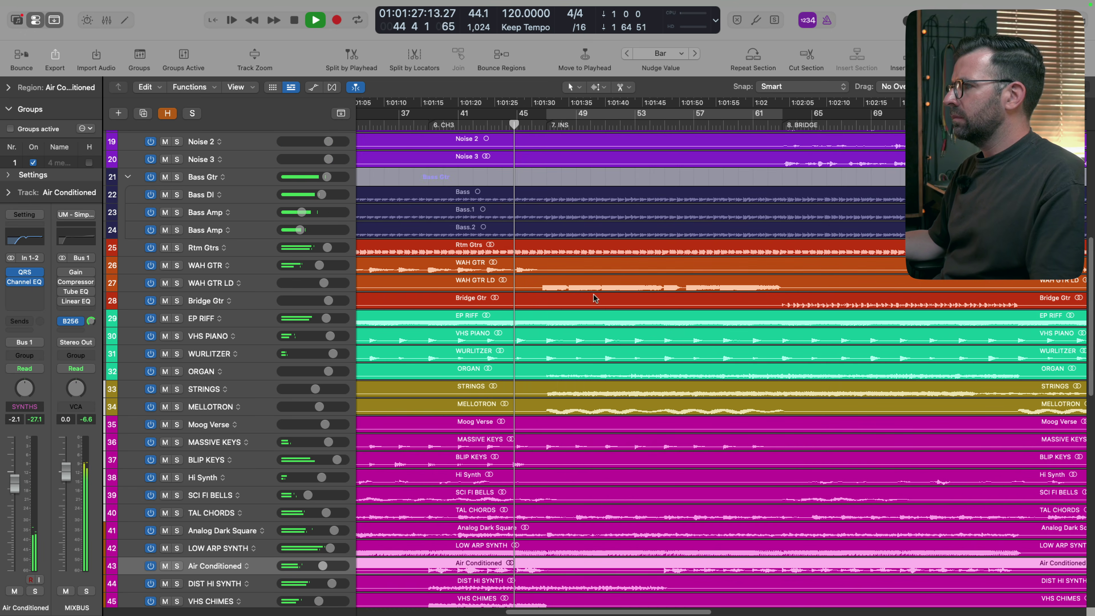
Step: Insert a stereo Vintage Console EQ on the Rtm Gtrs track
{"action": "left_click", "coordinate": [252, 317]}
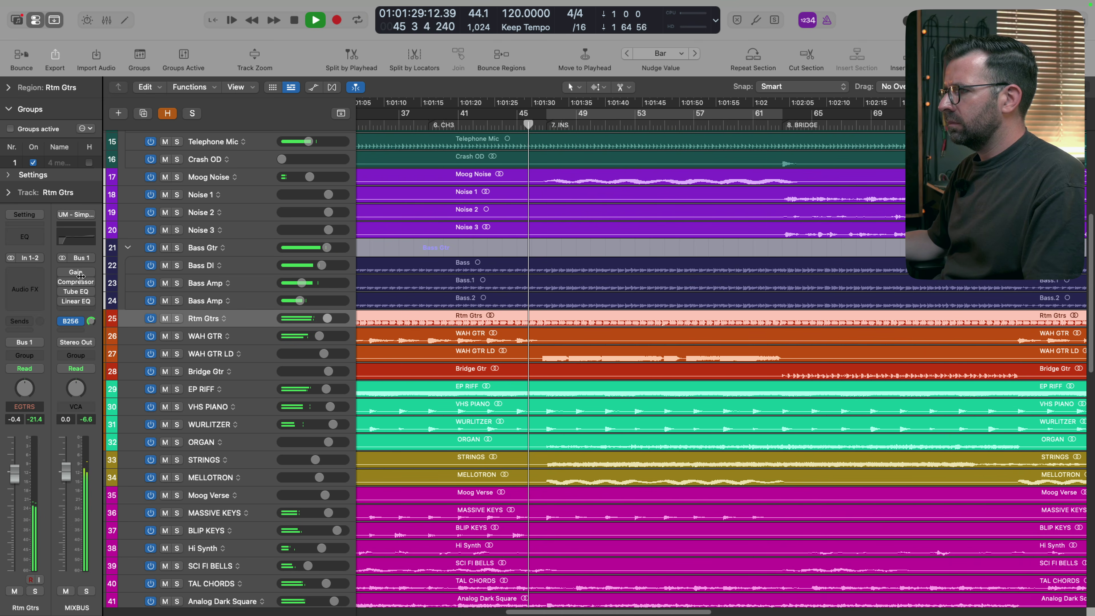
{"action": "left_click", "coordinate": [24, 272]}
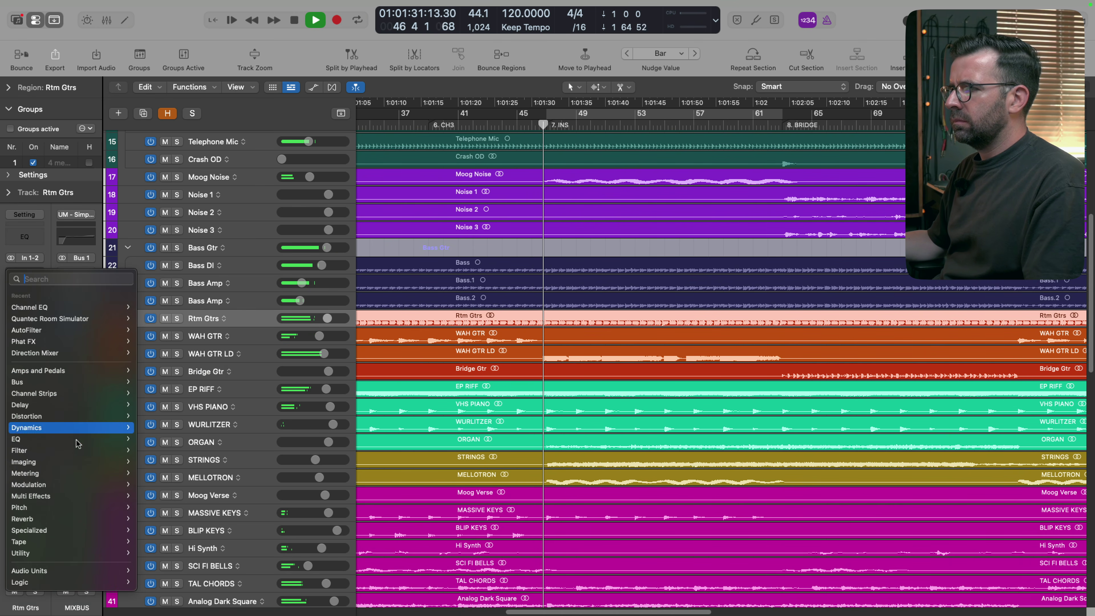
{"action": "mouse_move", "coordinate": [103, 439]}
{"action": "mouse_move", "coordinate": [227, 582]}
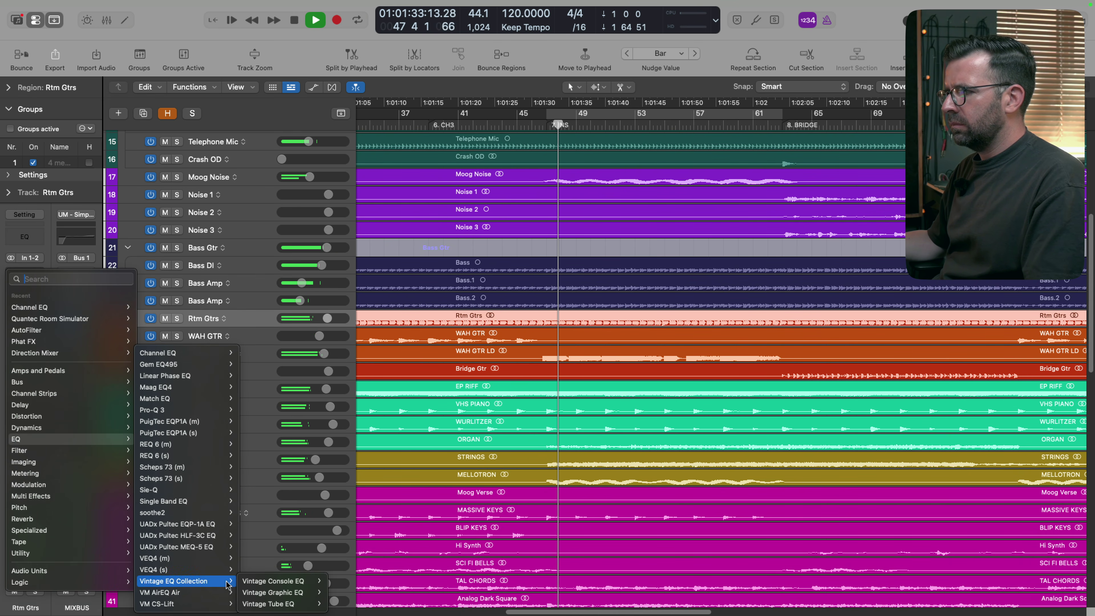
{"action": "mouse_move", "coordinate": [295, 586]}
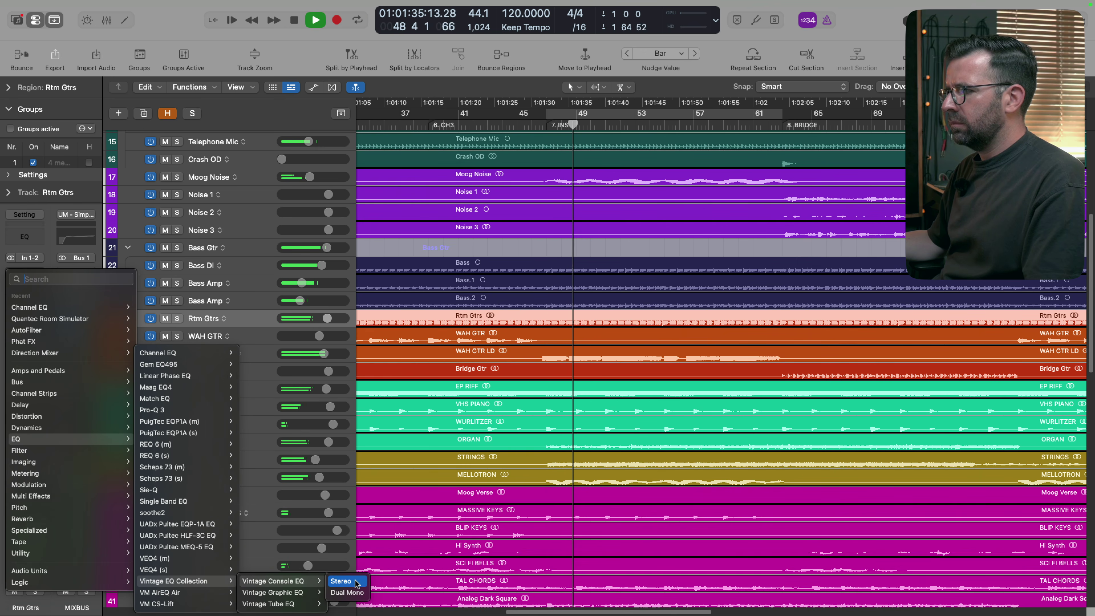
{"action": "left_click", "coordinate": [341, 581]}
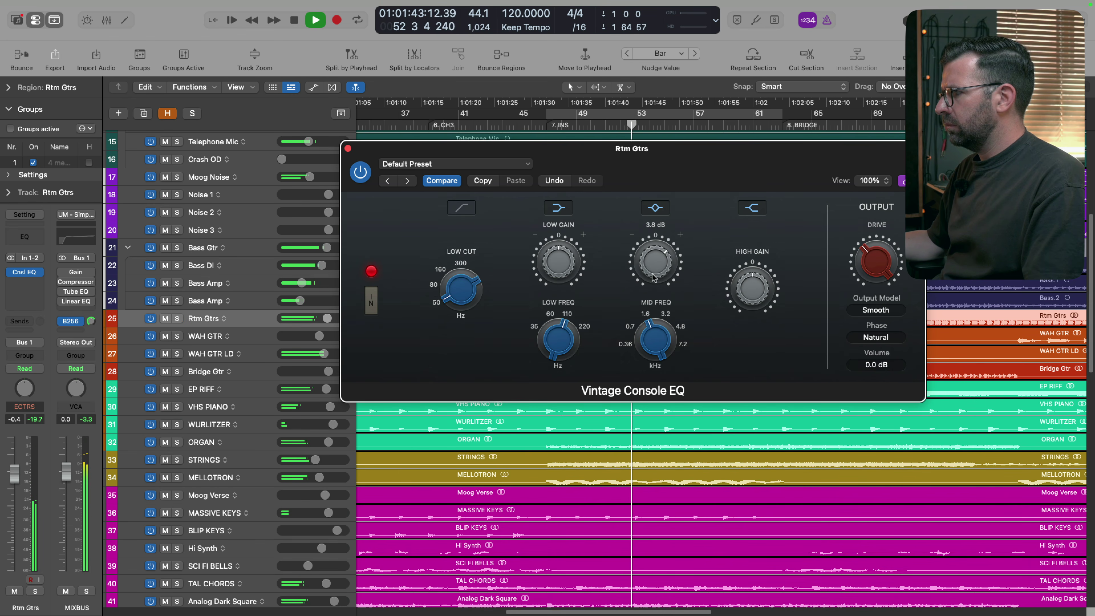
Step: Boost the mids of Rtm Gtrs around 2.72 kHz and raise the Vintage Console EQ's high gain to 5.4 dB
{"action": "left_click_drag", "start_coordinate": [653, 250], "coordinate": [655, 245]}
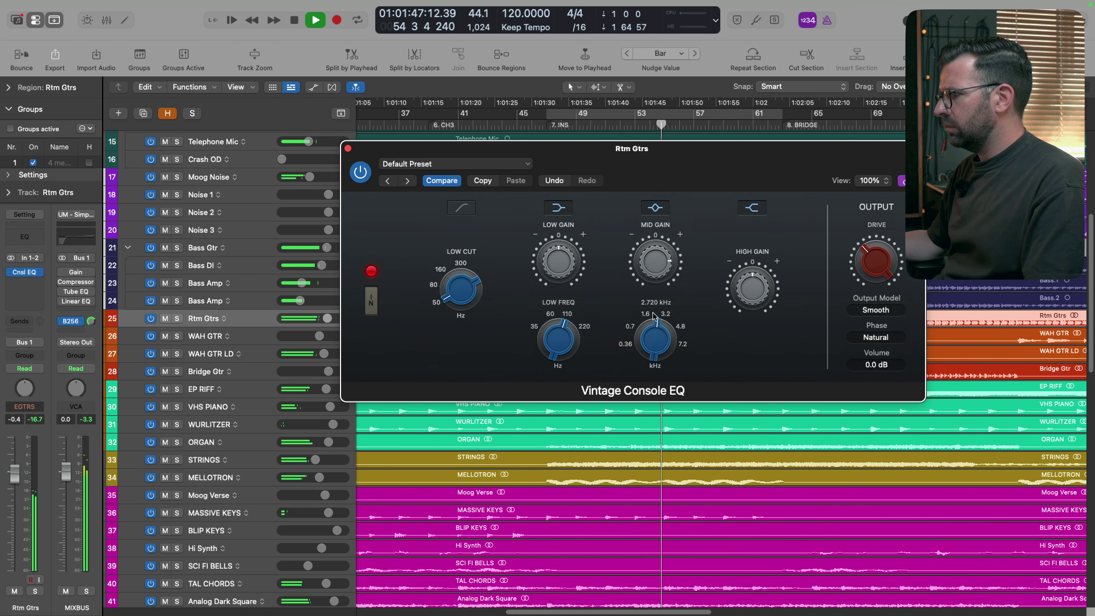
{"action": "left_click_drag", "start_coordinate": [653, 279], "coordinate": [653, 271]}
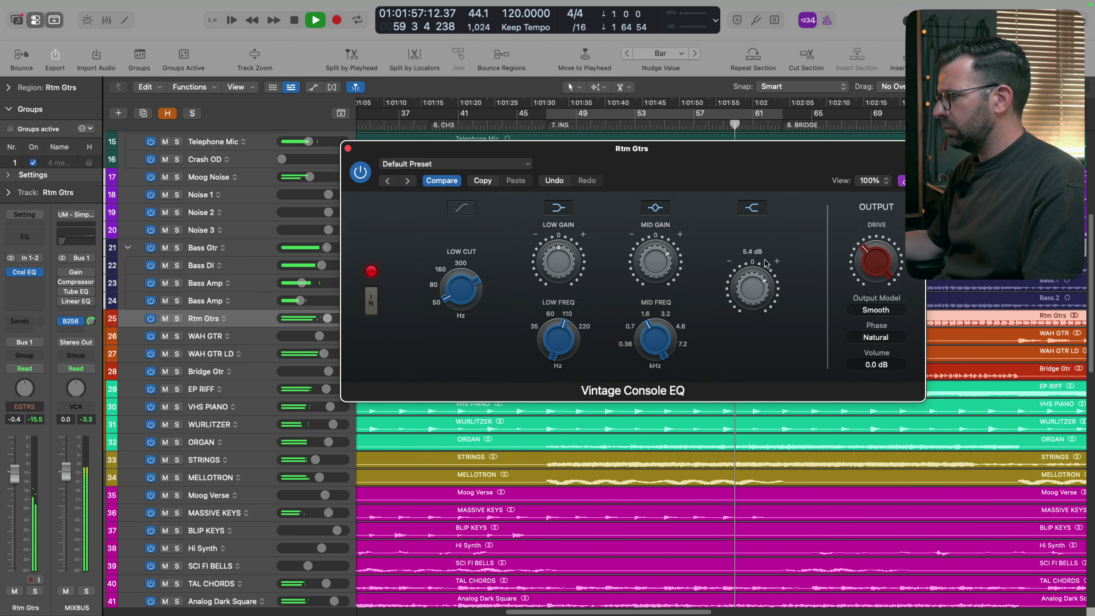
{"action": "left_click", "coordinate": [777, 125]}
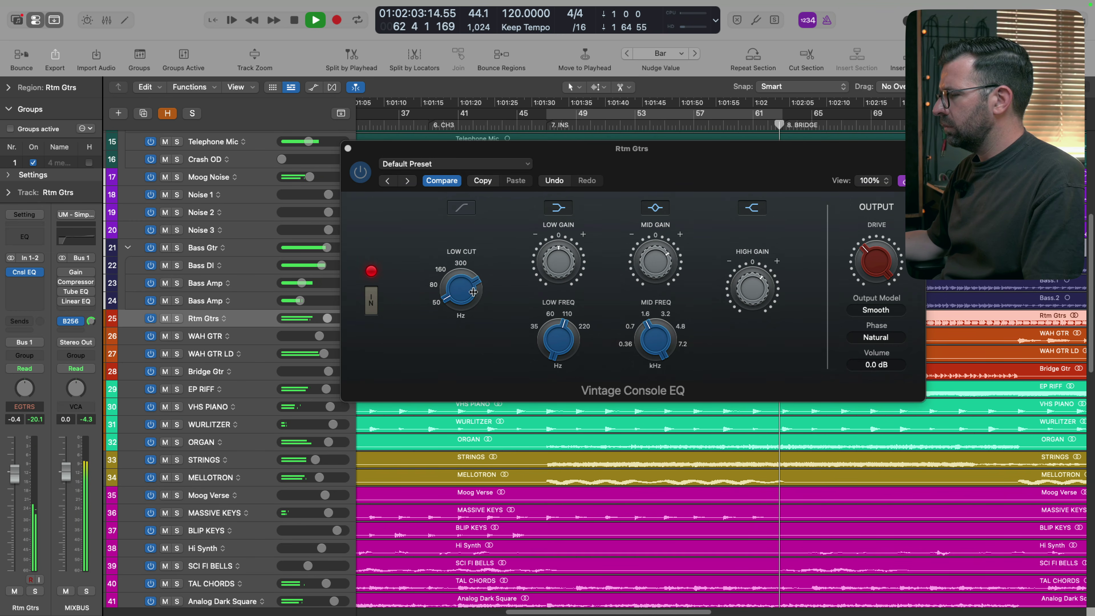
Step: Compare Rtm Gtrs with the Vintage Console EQ bypassed and engaged, then check the track briefly in solo
{"action": "left_click", "coordinate": [371, 300]}
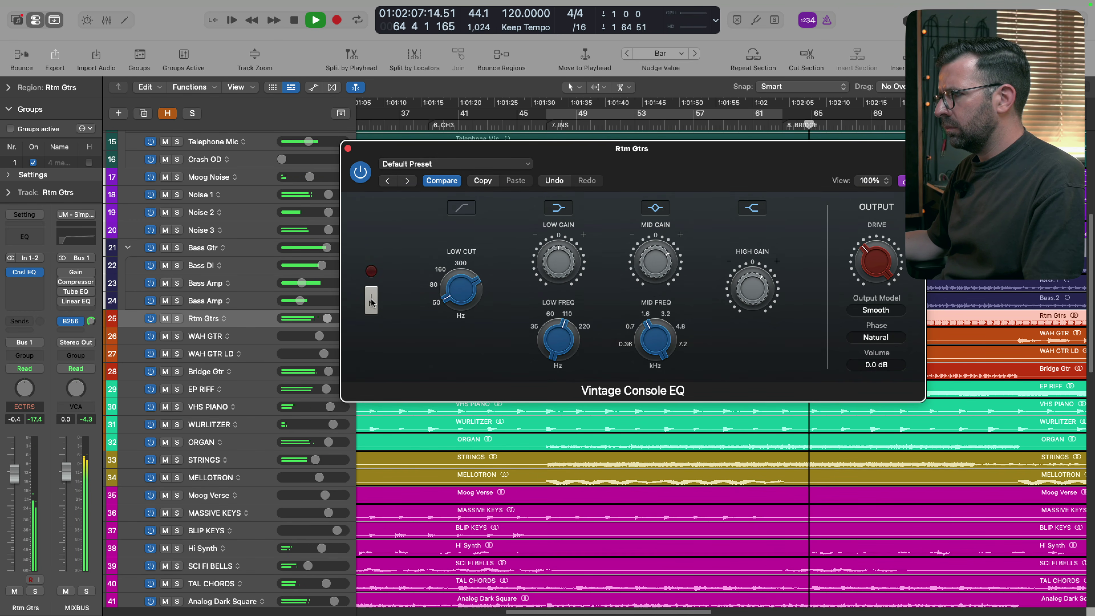
{"action": "left_click", "coordinate": [370, 301]}
{"action": "key", "text": "s"}
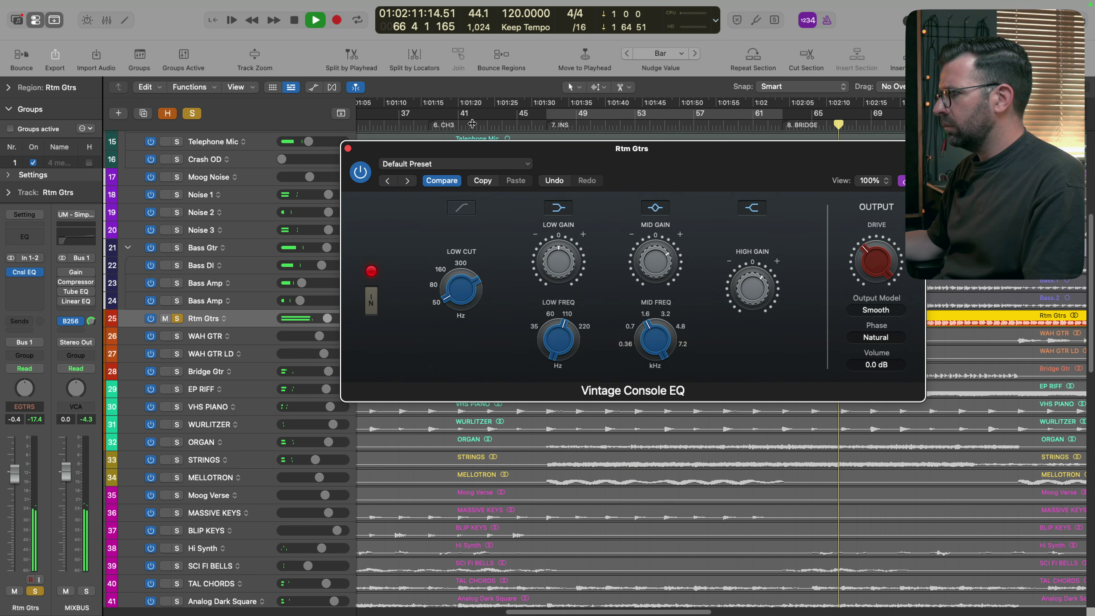
{"action": "key", "text": "s"}
{"action": "scroll", "coordinate": [413, 115], "scroll_direction": "left", "scroll_amount": 10}
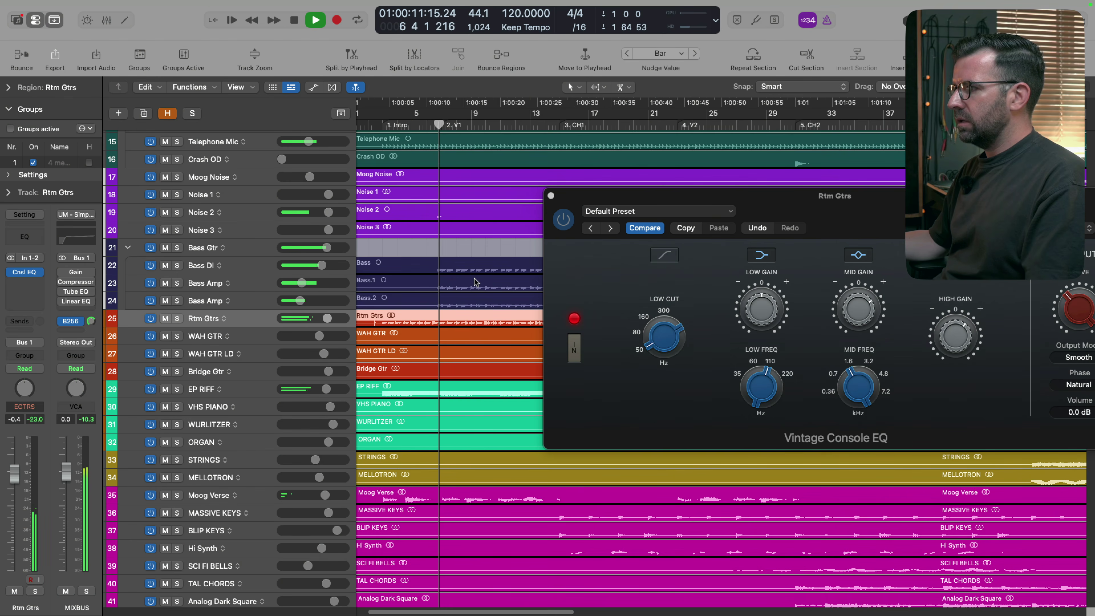
Step: Recheck the Rtm Gtrs EQ during verse 1, set its mid gain to 4.9 dB and close the plug-in
{"action": "left_click", "coordinate": [574, 345]}
{"action": "mouse_move", "coordinate": [885, 304]}
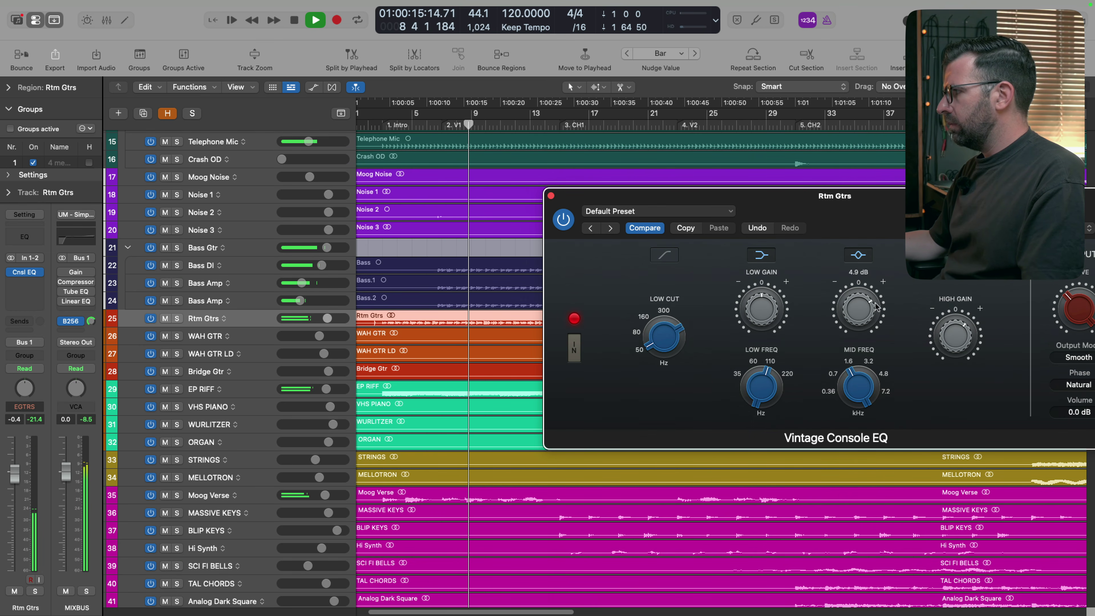
{"action": "mouse_move", "coordinate": [957, 342]}
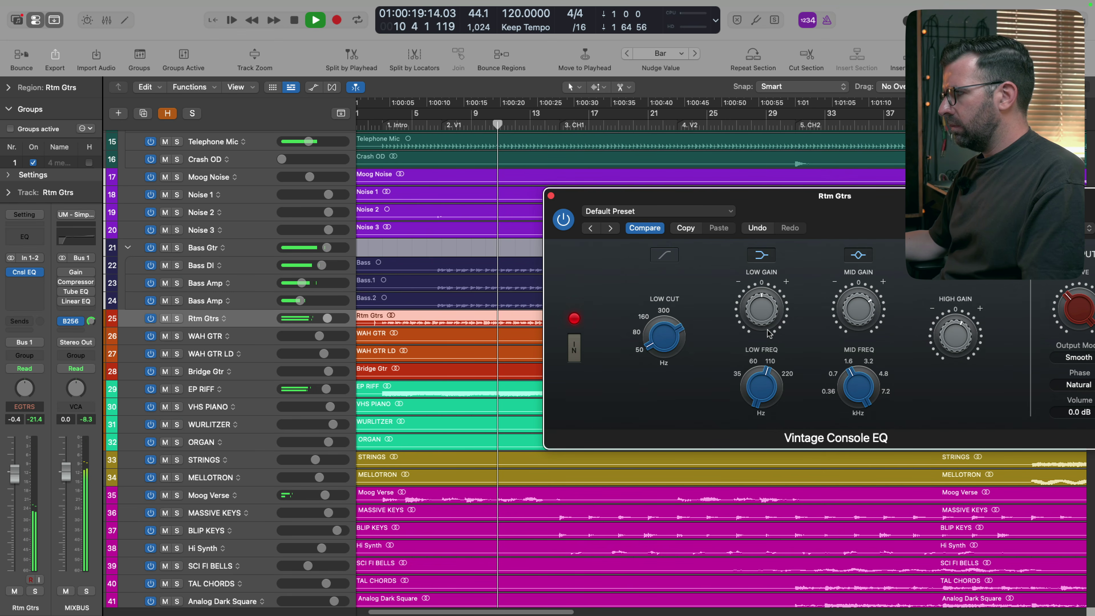
{"action": "left_click", "coordinate": [550, 195]}
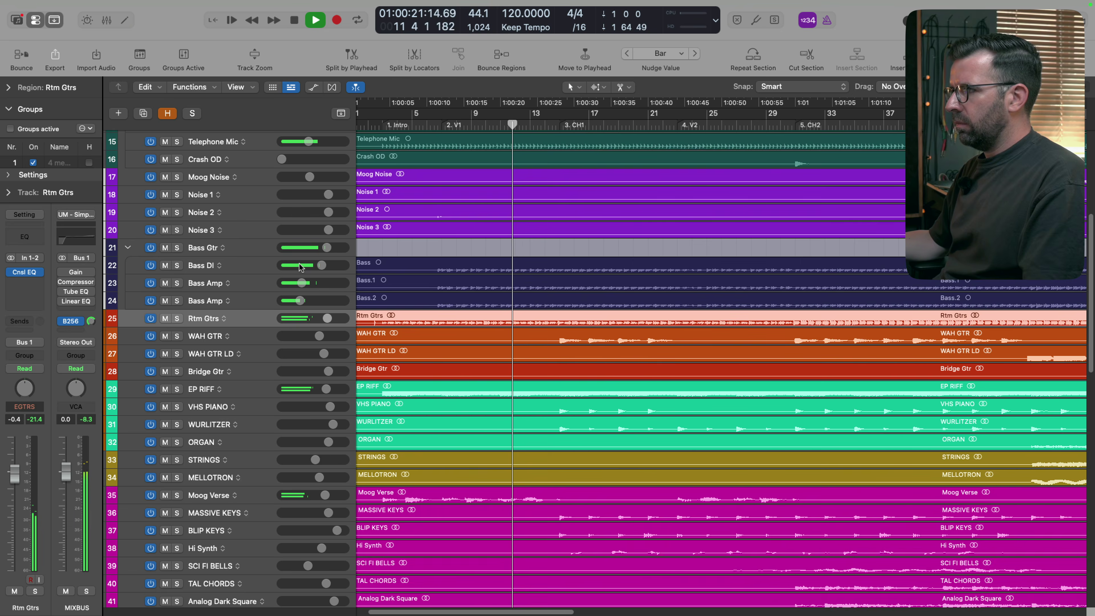
Step: Solo the Drum Bus, lower the Sub Kick fader slightly and set the Radioactive Kick volume to -14.4 dB
{"action": "scroll", "coordinate": [322, 265], "scroll_direction": "up", "scroll_amount": 10}
{"action": "left_click", "coordinate": [249, 143]}
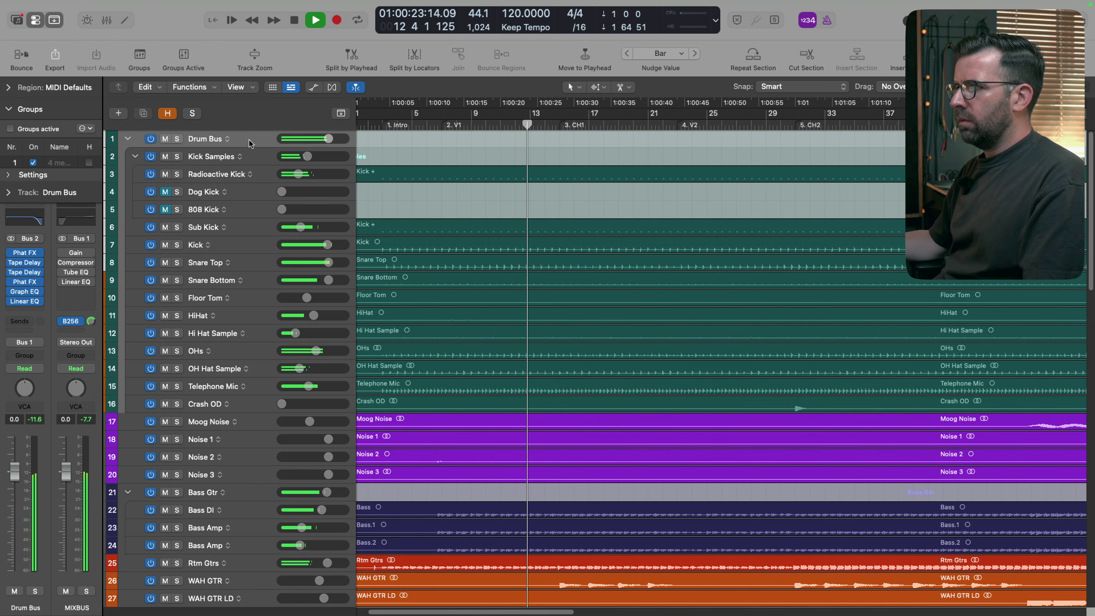
{"action": "key", "text": "s"}
{"action": "left_click_drag", "start_coordinate": [301, 227], "coordinate": [296, 227]}
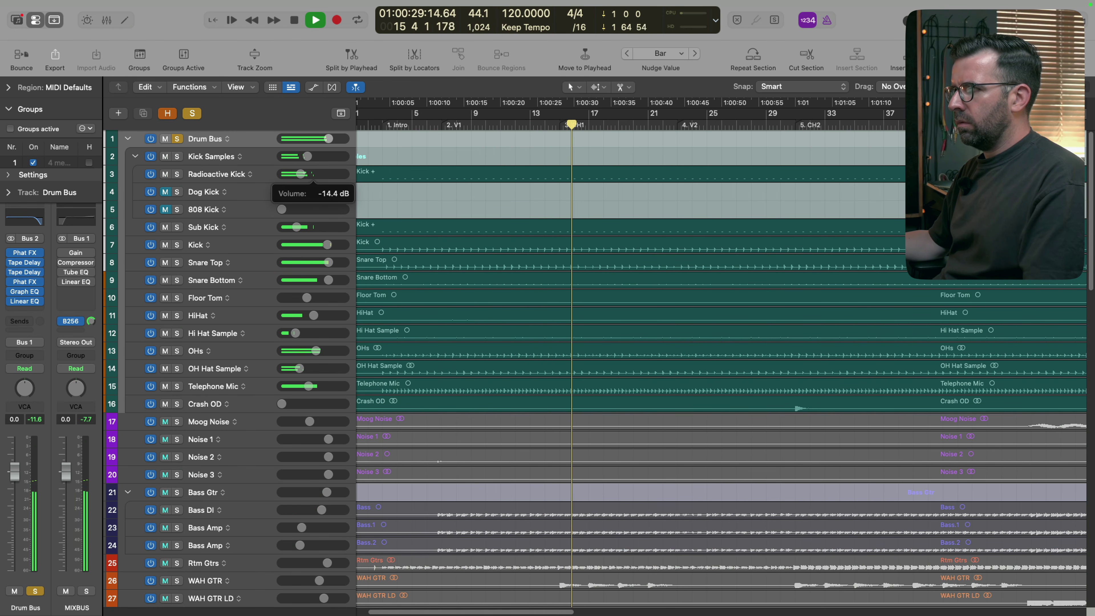
Step: Insert Bitcrusher on the soloed Drum Bus in Clip mode with a resolution of 14 bit
{"action": "key", "text": "space"}
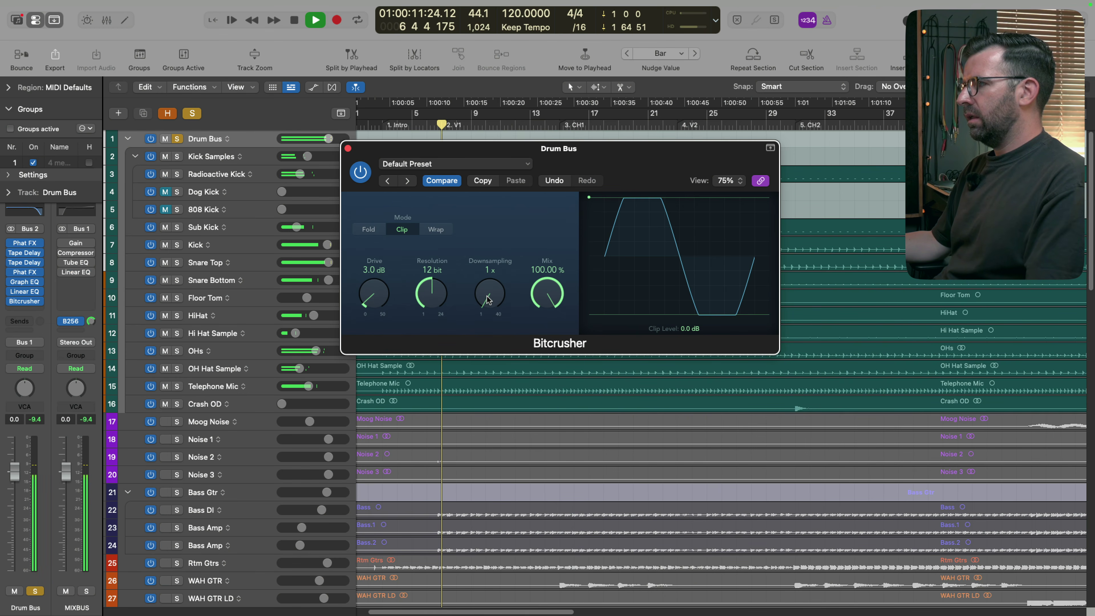
{"action": "left_click_drag", "start_coordinate": [432, 290], "coordinate": [434, 279]}
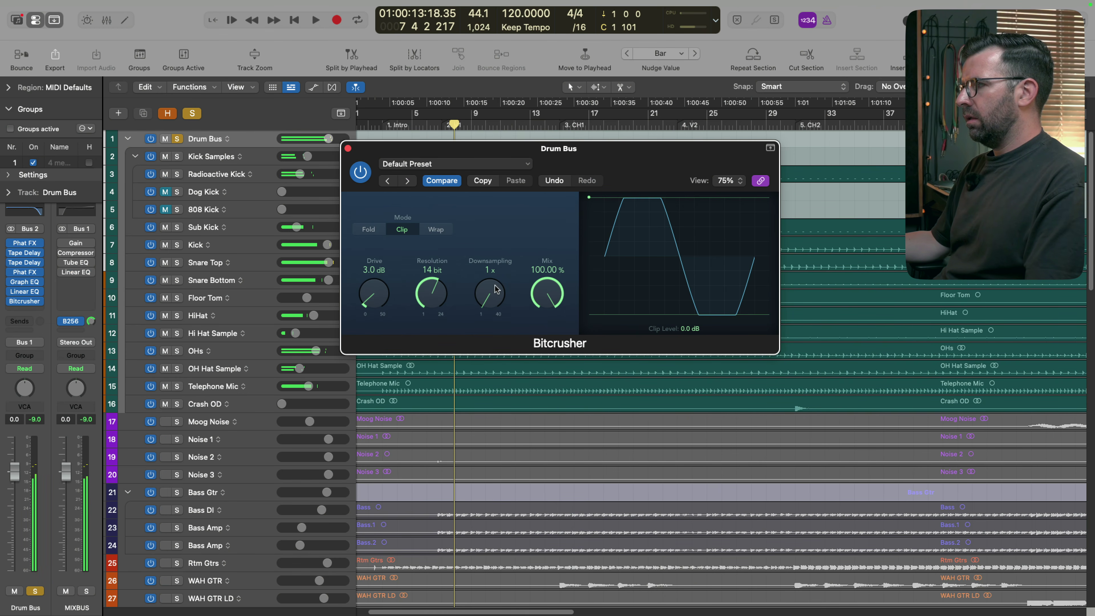
{"action": "key", "text": "space"}
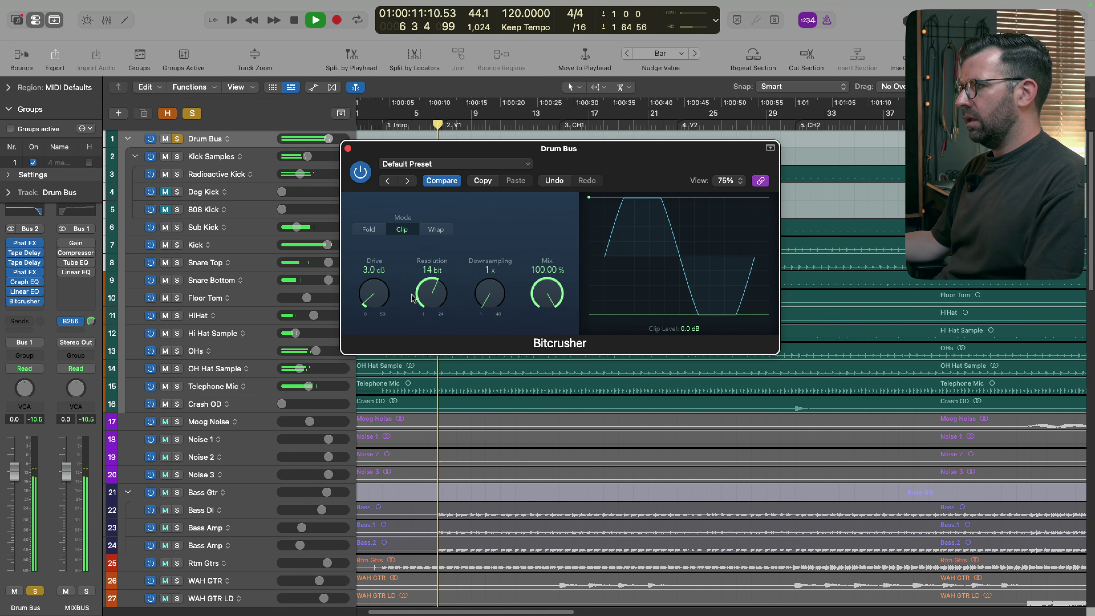
Step: Set the Drum Bus Bitcrusher drive to 3.5 dB while comparing it with bypass, and return to the full mix
{"action": "left_click", "coordinate": [361, 173]}
{"action": "left_click", "coordinate": [363, 176]}
{"action": "left_click_drag", "start_coordinate": [381, 295], "coordinate": [377, 292]}
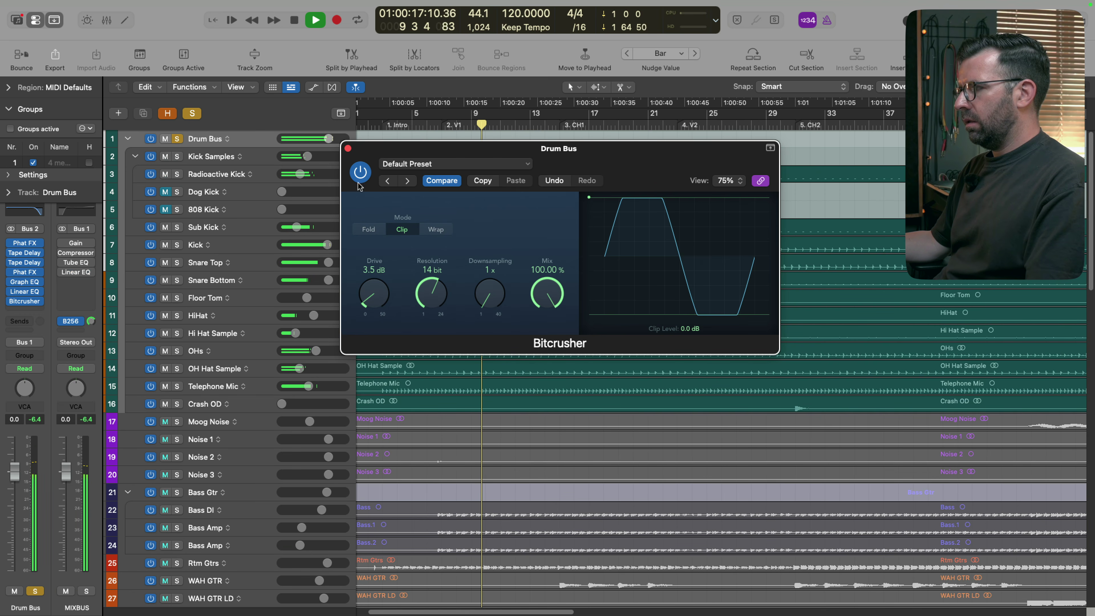
{"action": "left_click", "coordinate": [361, 175]}
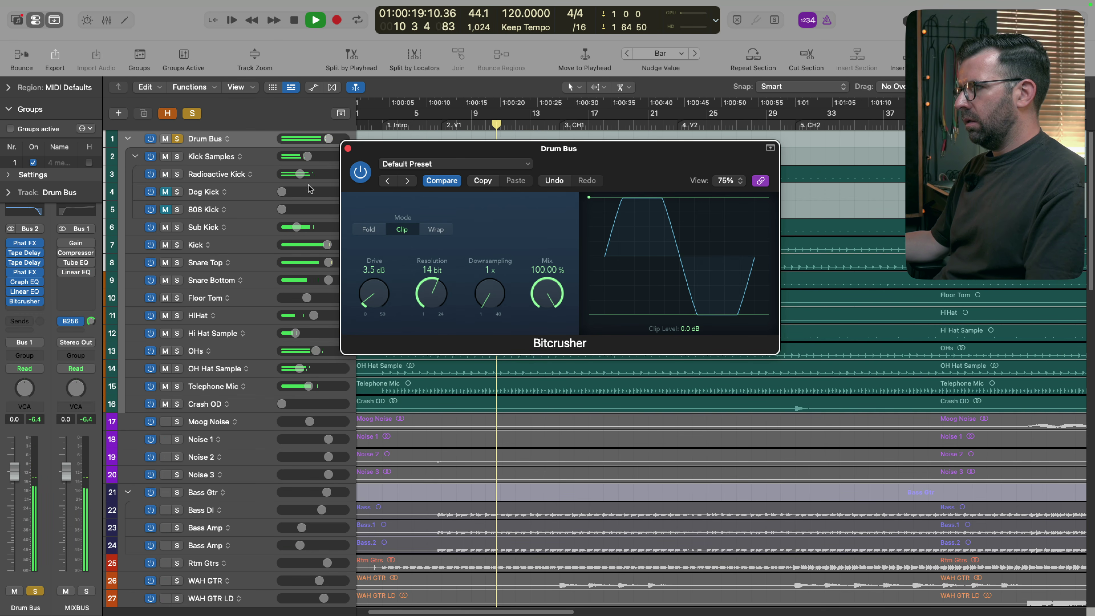
{"action": "left_click", "coordinate": [180, 139]}
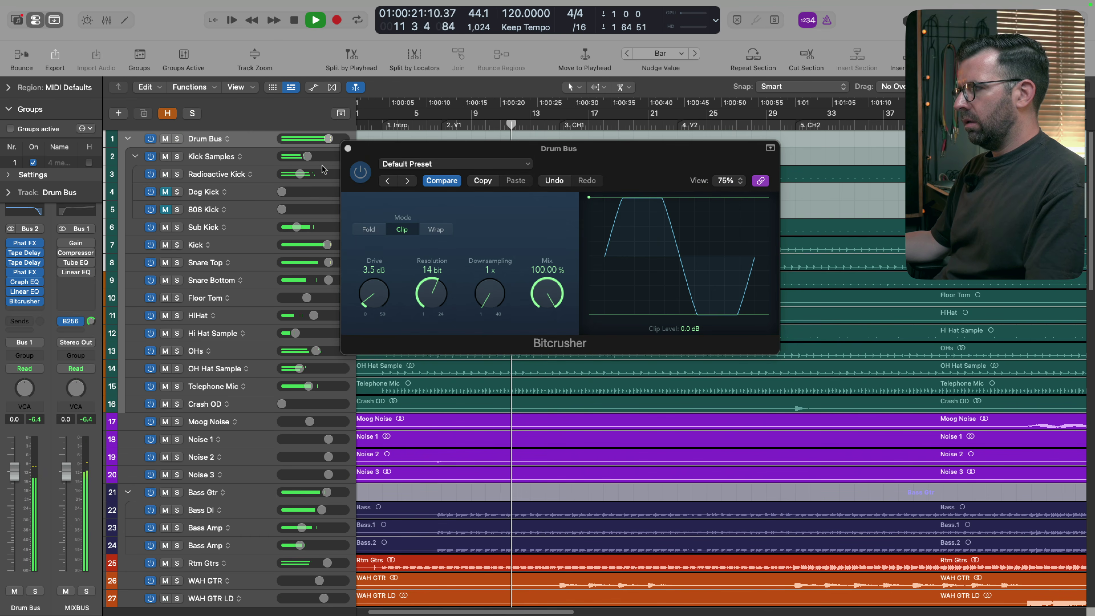
{"action": "left_click", "coordinate": [347, 148]}
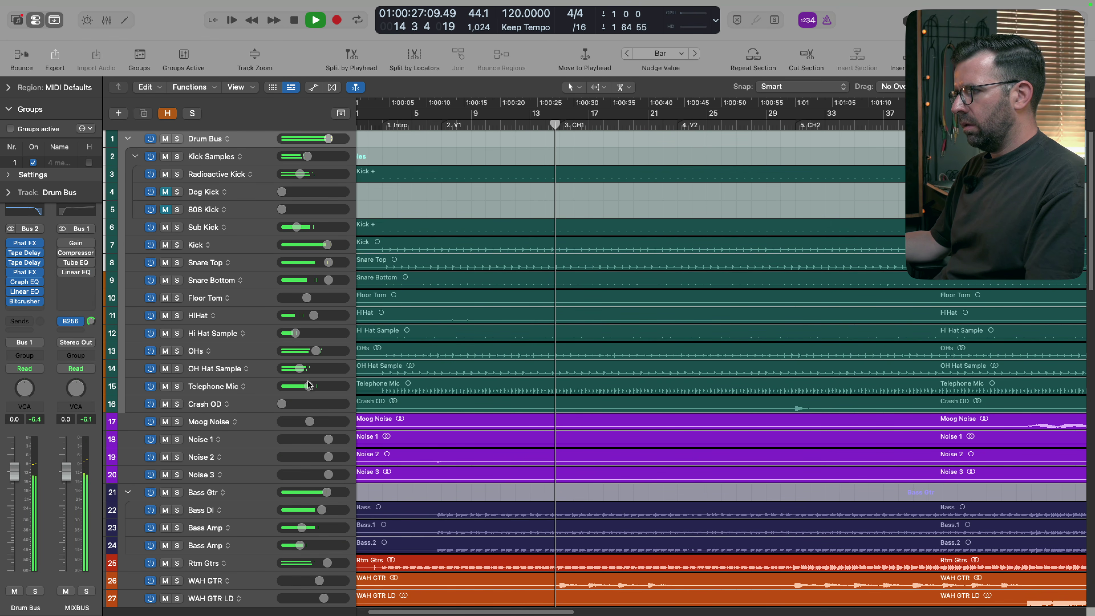
Step: Lower Telephone Mic to -10.6 dB, checking the mix with it muted, and pull the Drum Bus fader down to -1.0 dB
{"action": "left_click_drag", "start_coordinate": [309, 386], "coordinate": [305, 386]}
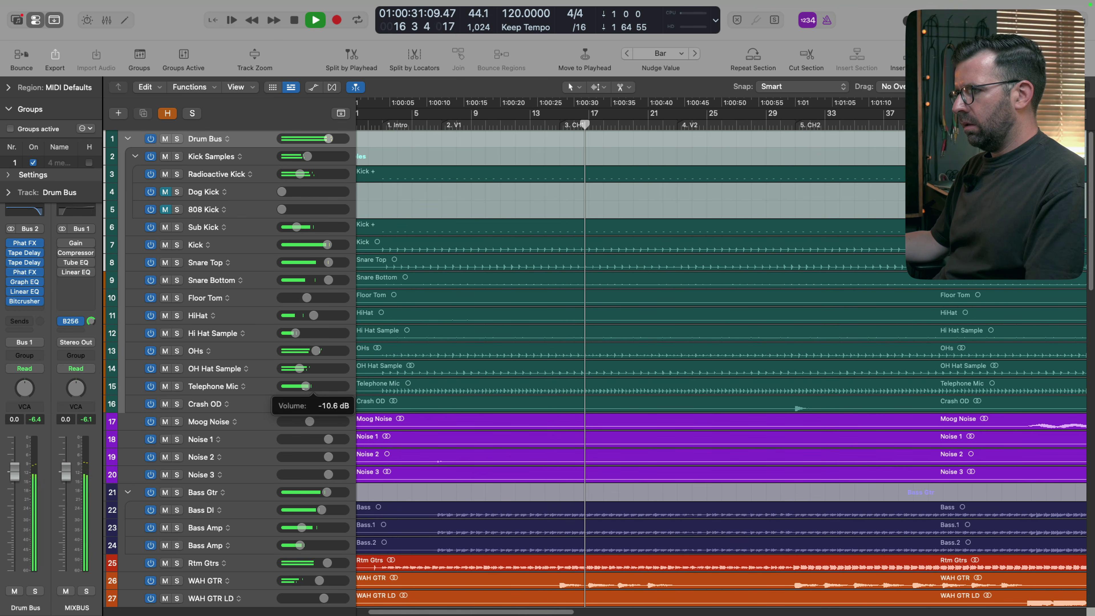
{"action": "left_click", "coordinate": [166, 386]}
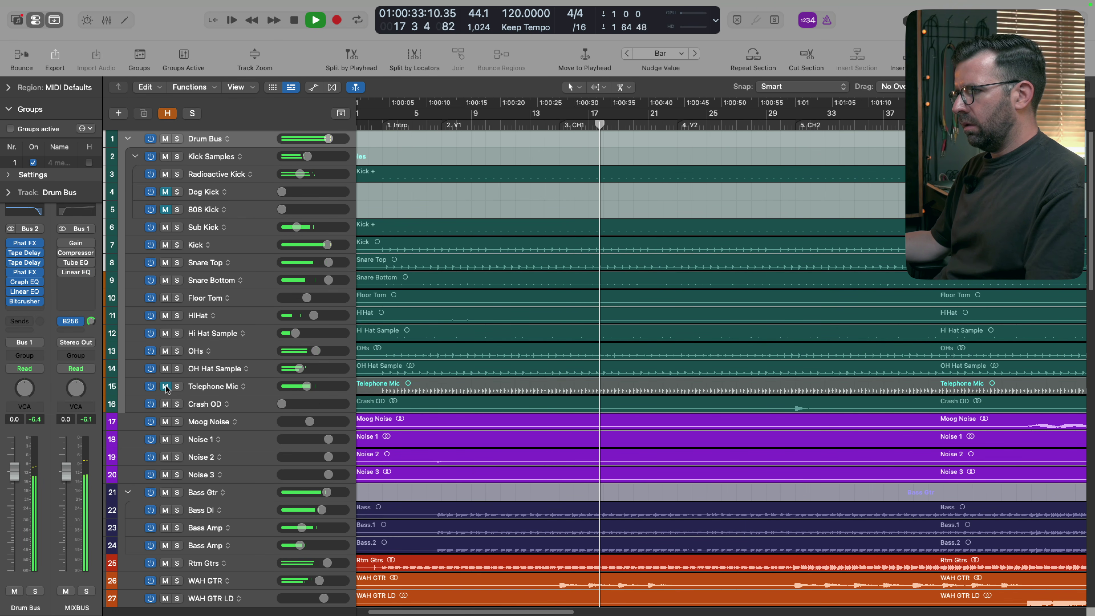
{"action": "left_click", "coordinate": [166, 386]}
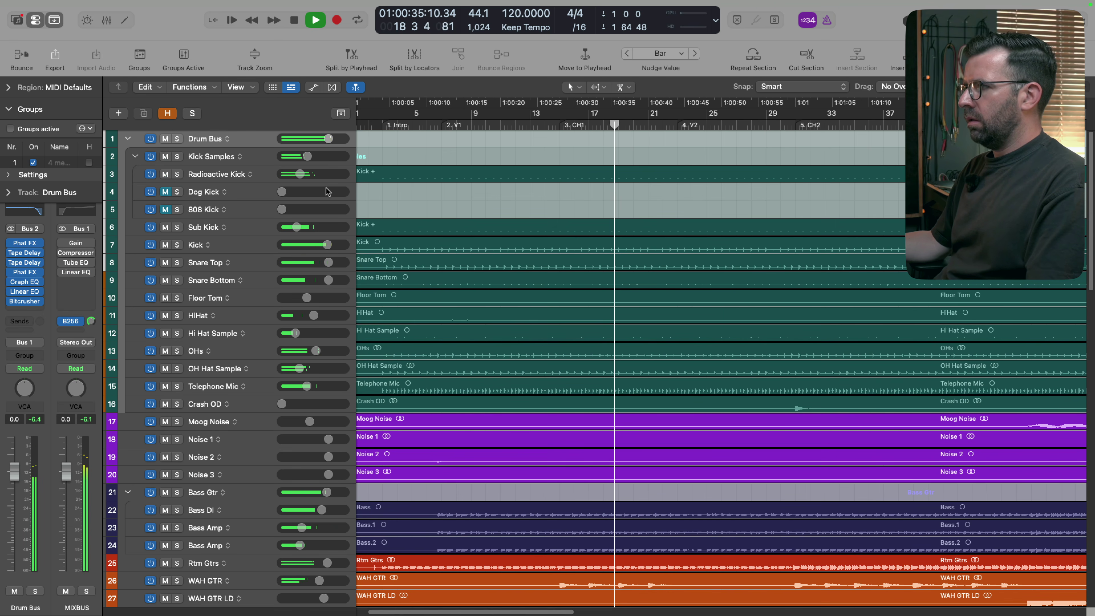
{"action": "left_click_drag", "start_coordinate": [329, 138], "coordinate": [326, 138]}
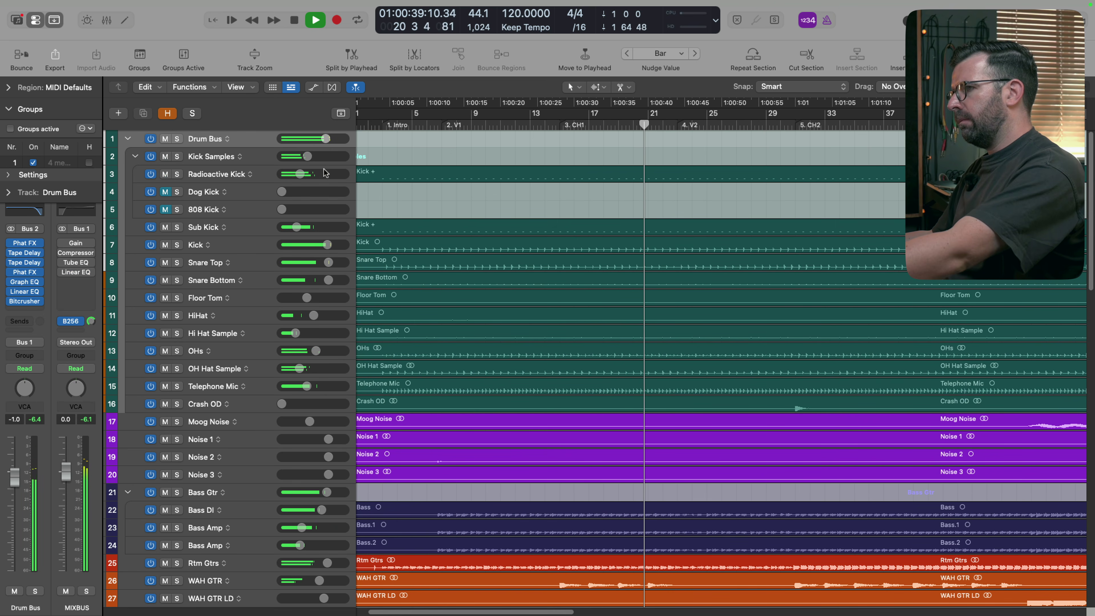
{"action": "scroll", "coordinate": [609, 346], "scroll_direction": "down", "scroll_amount": 5}
{"action": "scroll", "coordinate": [610, 346], "scroll_direction": "down", "scroll_amount": 5}
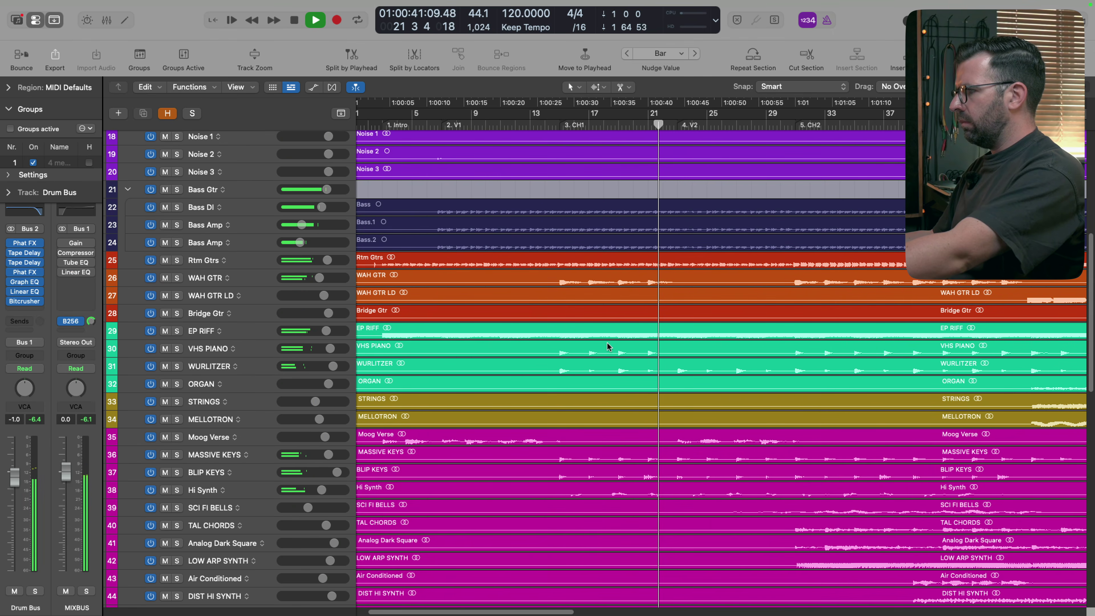
{"action": "scroll", "coordinate": [606, 346], "scroll_direction": "down", "scroll_amount": 3}
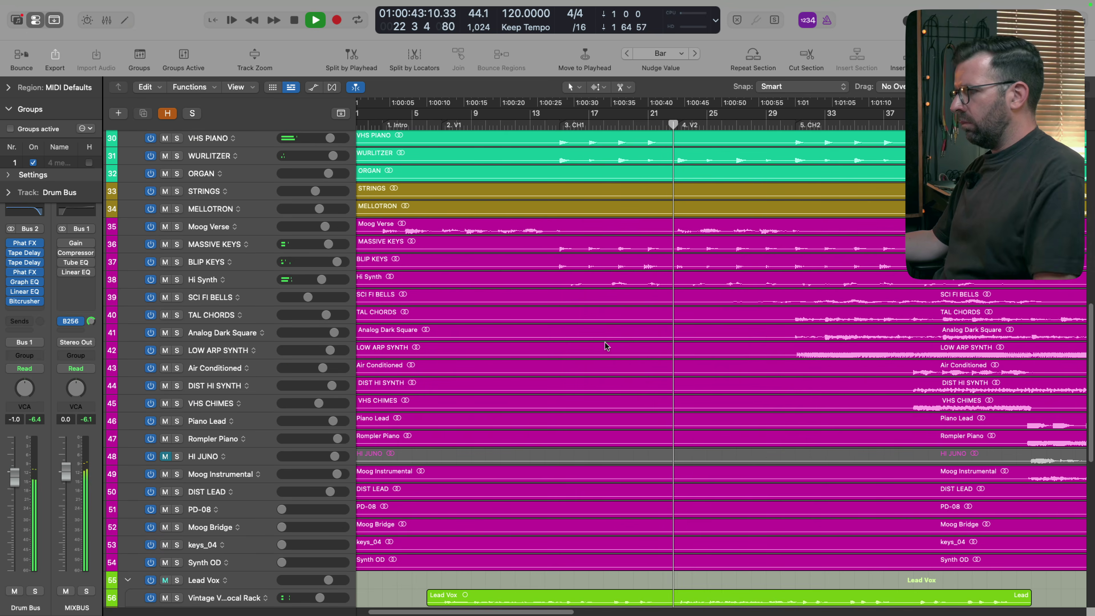
{"action": "scroll", "coordinate": [304, 402], "scroll_direction": "up", "scroll_amount": 10}
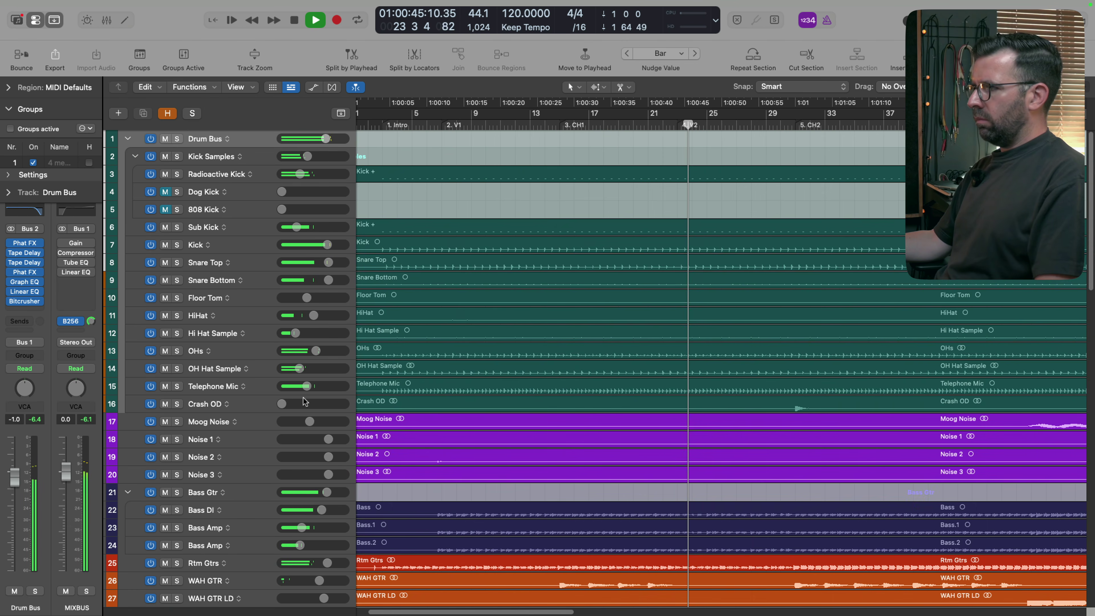
Step: Add a send from the Drum Bus to Bus 12, the Mid Verb aux
{"action": "key", "text": "s"}
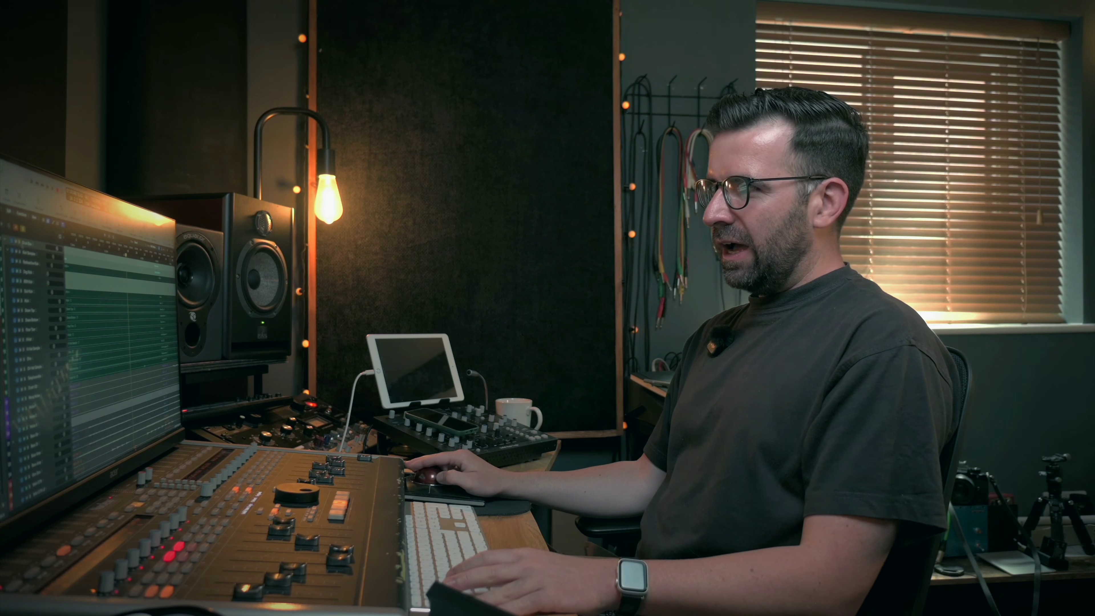
{"action": "key", "text": "s"}
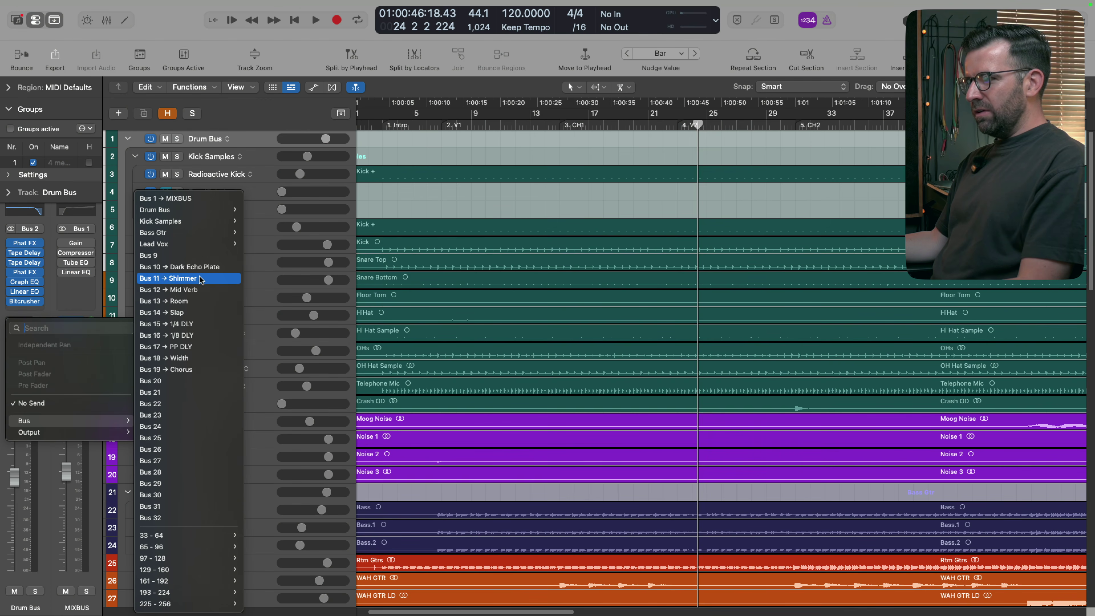
{"action": "left_click", "coordinate": [198, 291]}
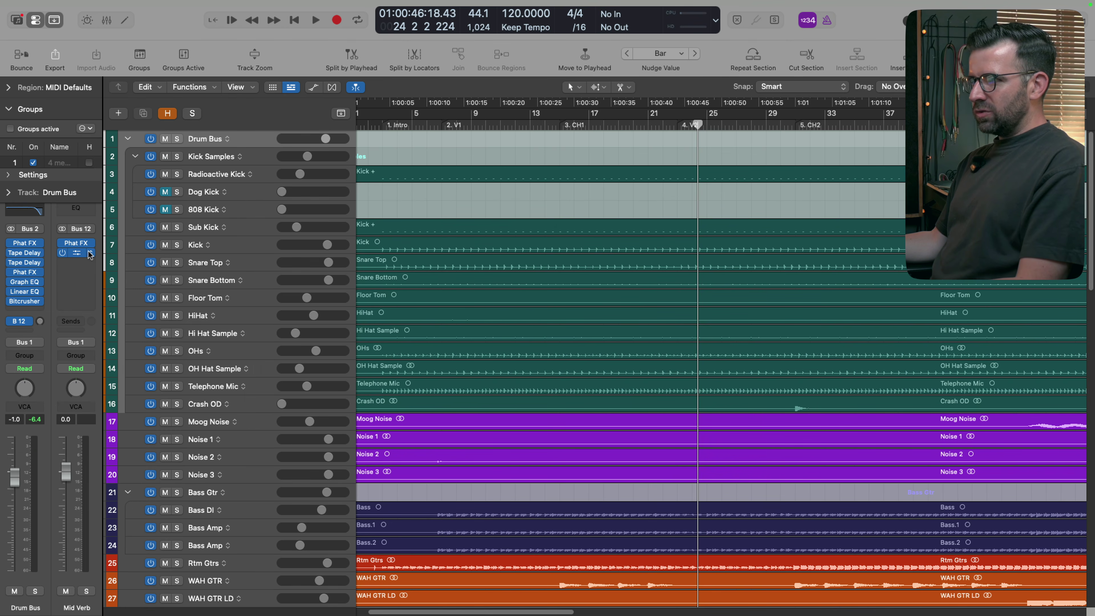
Step: Load Quantec Room Simulator in the second insert of Mid Verb and set the Drum Bus send level to -15.4 dB
{"action": "left_click", "coordinate": [89, 253]}
{"action": "mouse_move", "coordinate": [194, 530]}
{"action": "mouse_move", "coordinate": [301, 446]}
{"action": "left_click", "coordinate": [341, 444]}
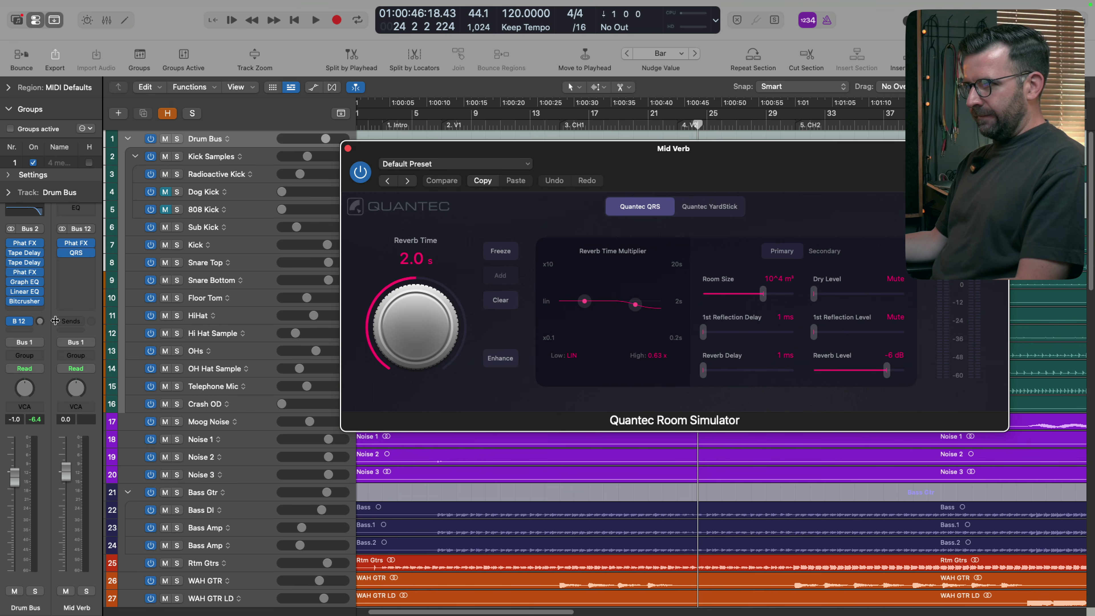
{"action": "left_click_drag", "start_coordinate": [46, 292], "coordinate": [48, 291]}
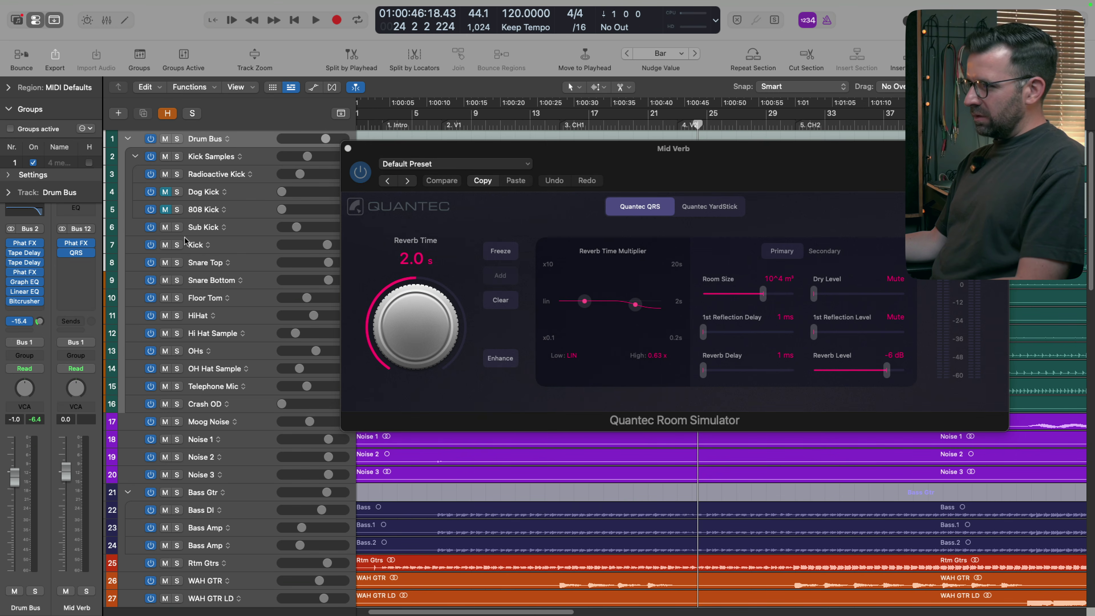
Step: Solo the Drum Bus, raise its Bus 12 send to -11.0 dB and shorten the Quantec reverb time to 1.80 s
{"action": "left_click", "coordinate": [177, 139]}
{"action": "key", "text": "space"}
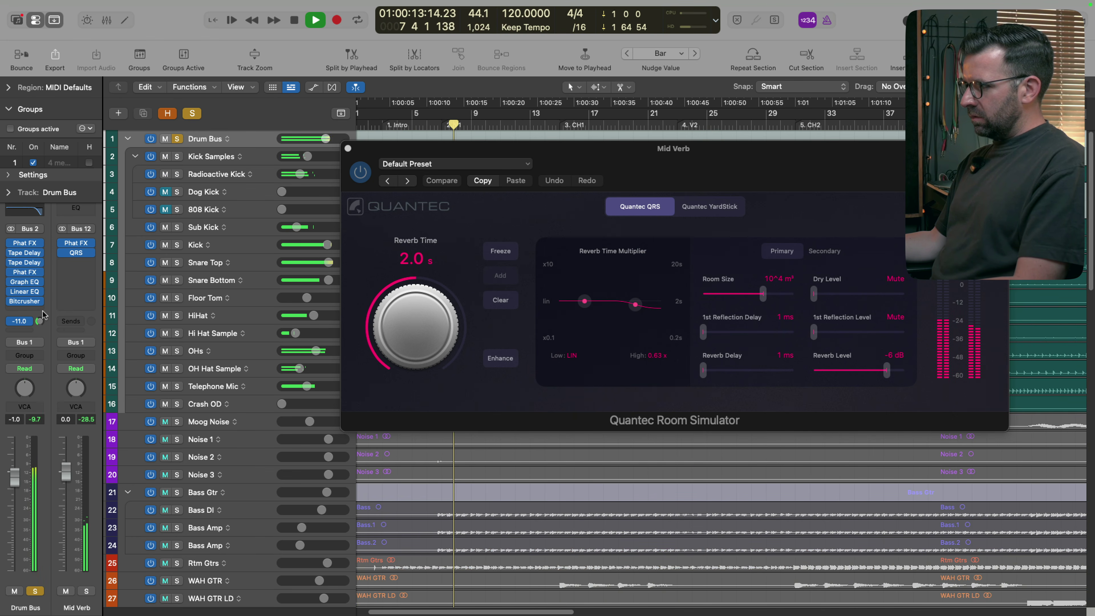
{"action": "mouse_move", "coordinate": [423, 323]}
{"action": "left_mouse_down"}
{"action": "mouse_move", "coordinate": [411, 329]}
{"action": "mouse_move", "coordinate": [414, 319]}
{"action": "left_mouse_up"}
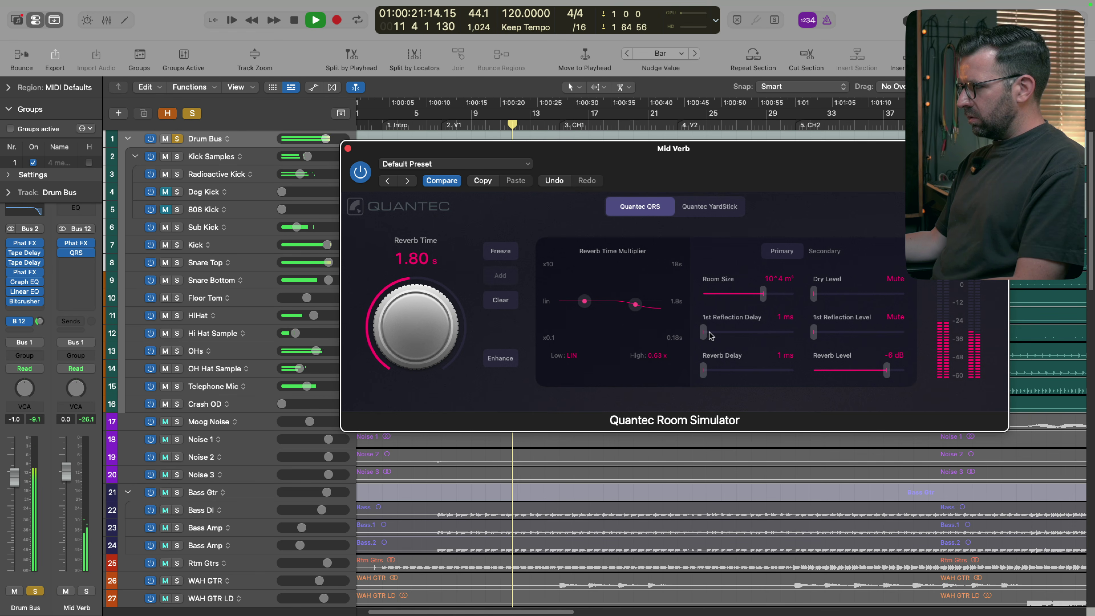
Step: Enable Phat FX on Mid Verb with a 146.2 Hz to 4688 Hz bandpass, Sat at 32.8% and Tube at 1.9%
{"action": "left_click", "coordinate": [76, 243]}
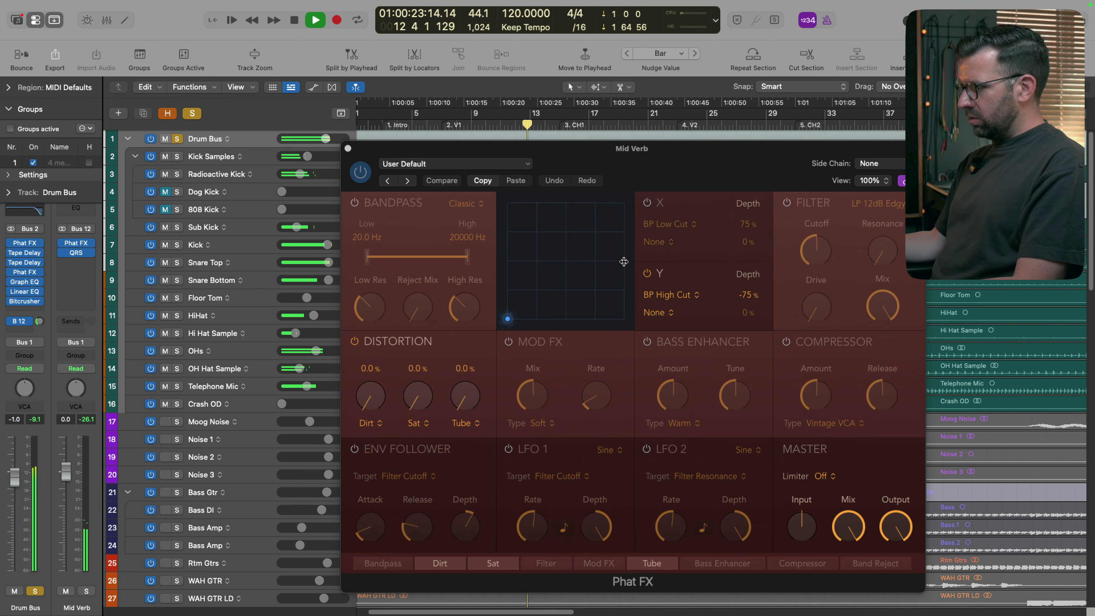
{"action": "left_click", "coordinate": [358, 172]}
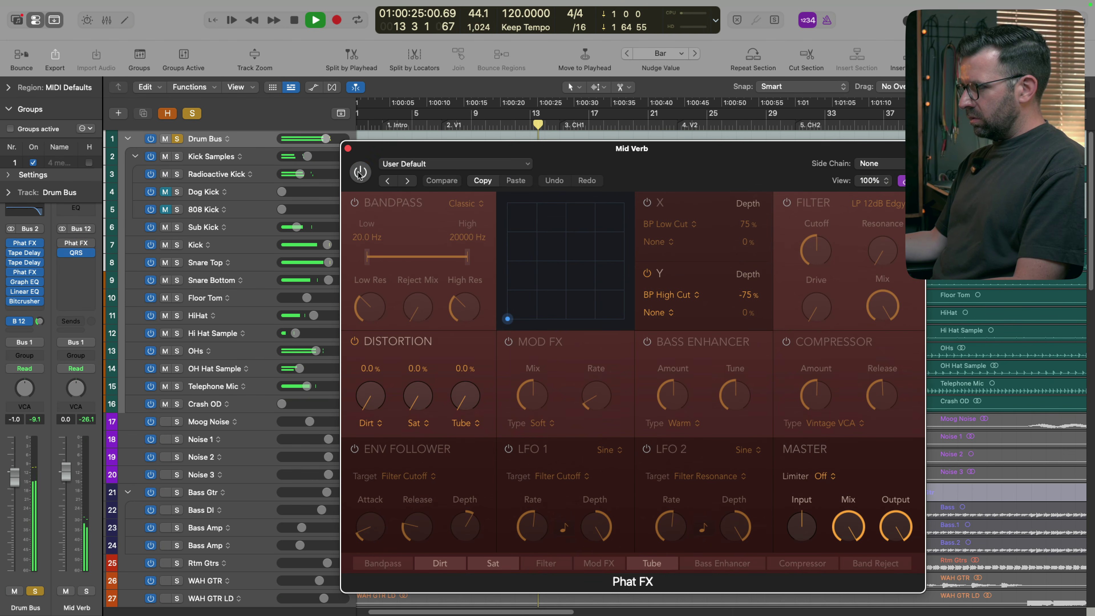
{"action": "left_click", "coordinate": [354, 202]}
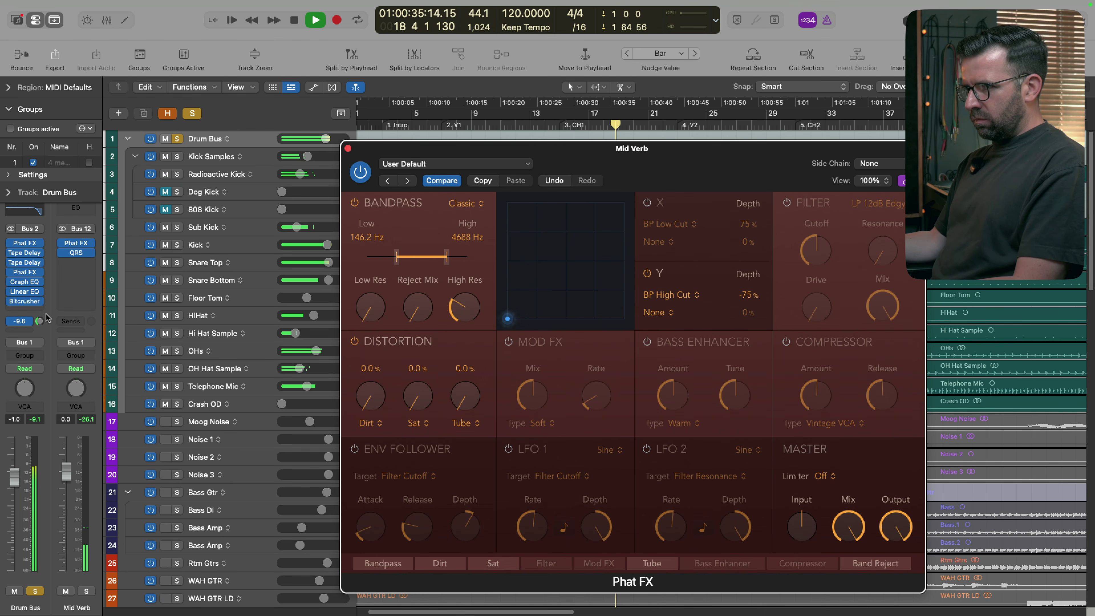
{"action": "left_click_drag", "start_coordinate": [44, 324], "coordinate": [45, 325]}
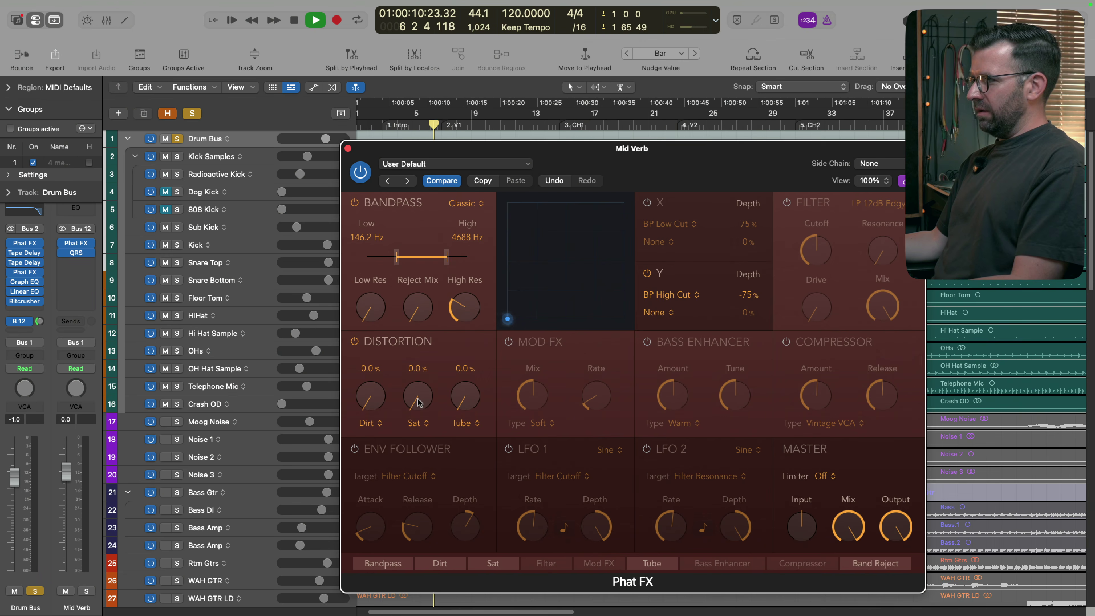
{"action": "left_click_drag", "start_coordinate": [417, 402], "coordinate": [420, 390]}
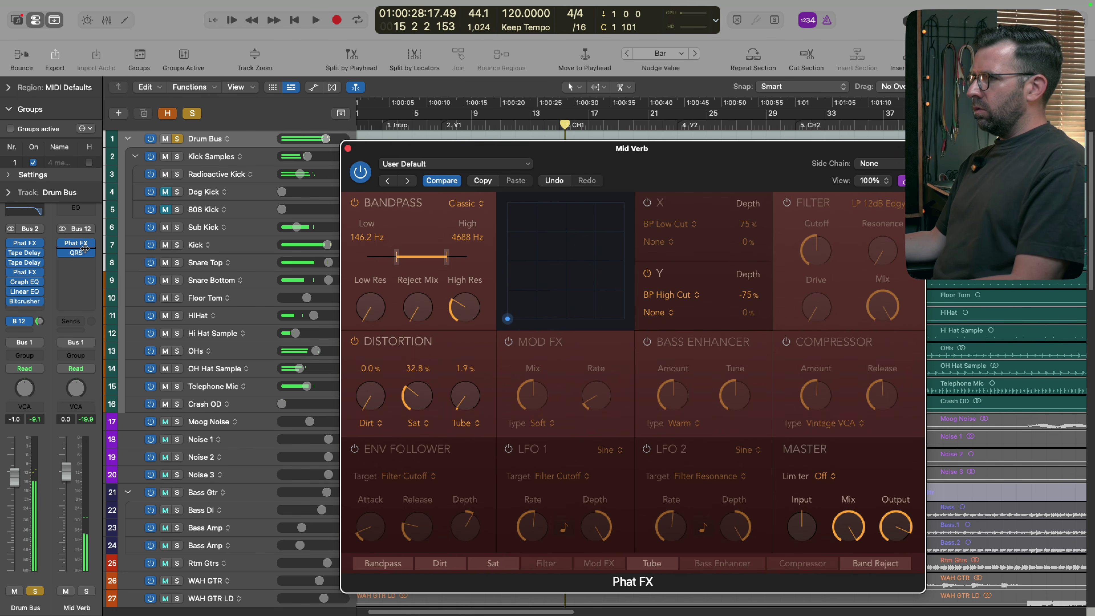
Step: Insert Spring Box on Mid Verb between Phat FX and the Quantec reverb, and play the soloed drums through it
{"action": "left_click", "coordinate": [85, 248]}
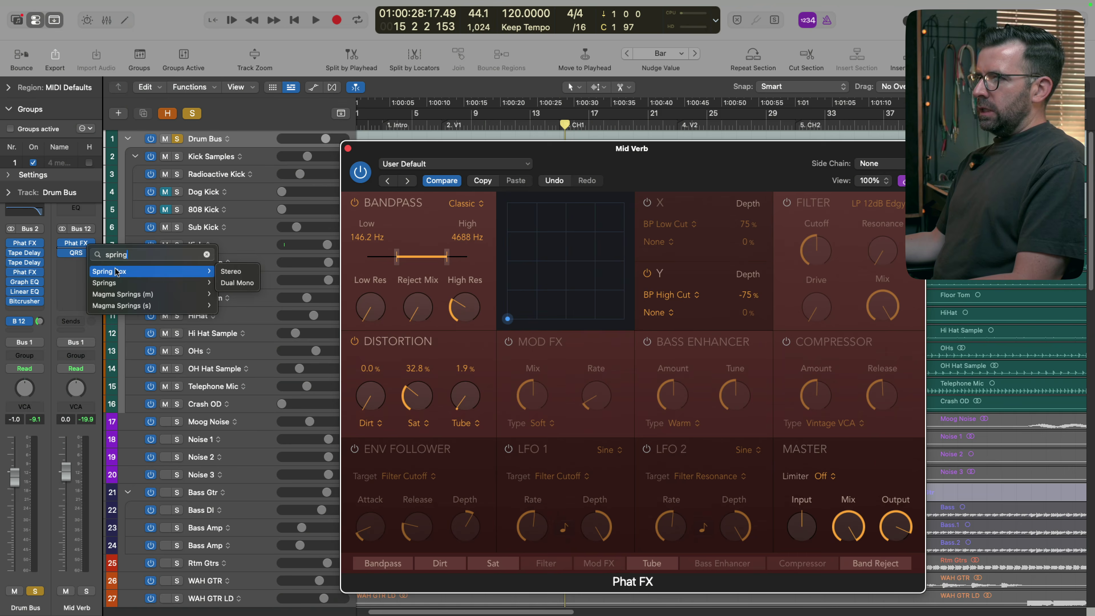
{"action": "key", "text": "Escape"}
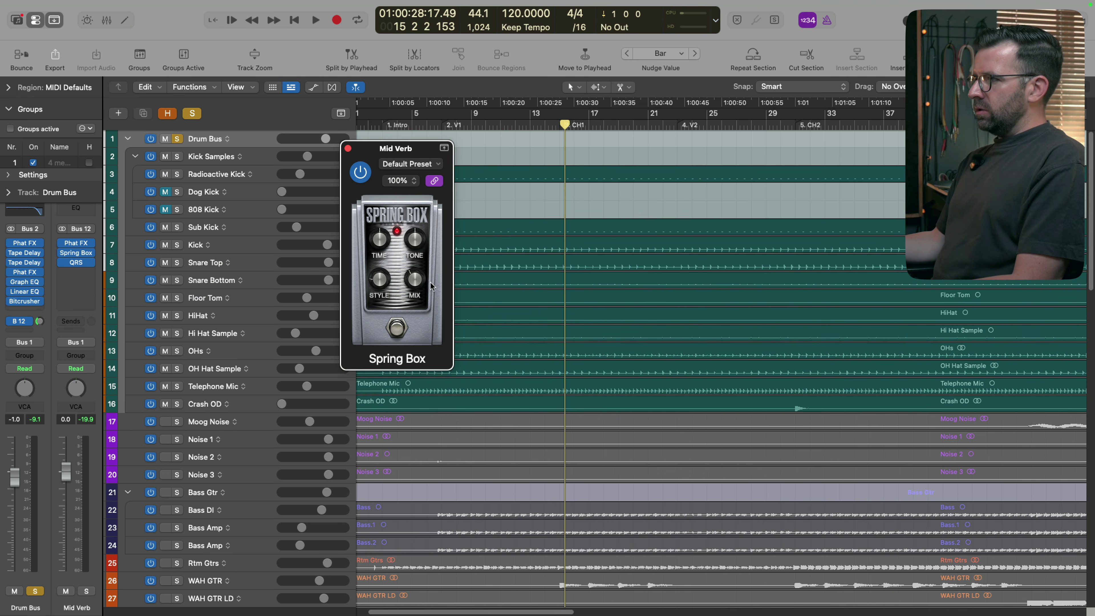
{"action": "key", "text": "space"}
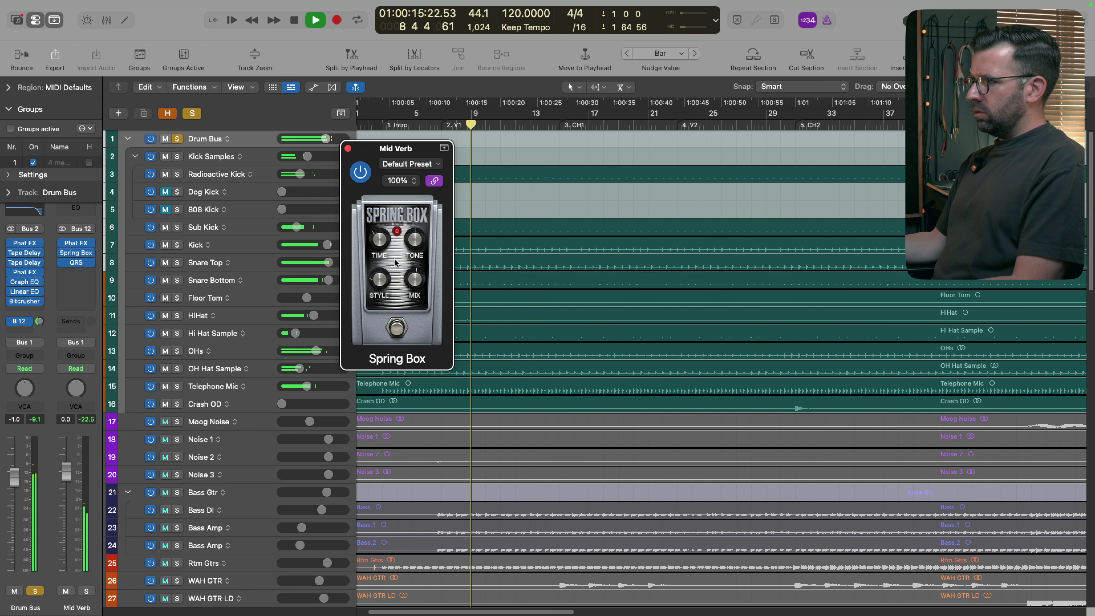
Step: Shape the Spring Box sound by choosing the Bright style, adjusting its tone and setting Mix to 39
{"action": "left_click_drag", "start_coordinate": [376, 281], "coordinate": [388, 238]}
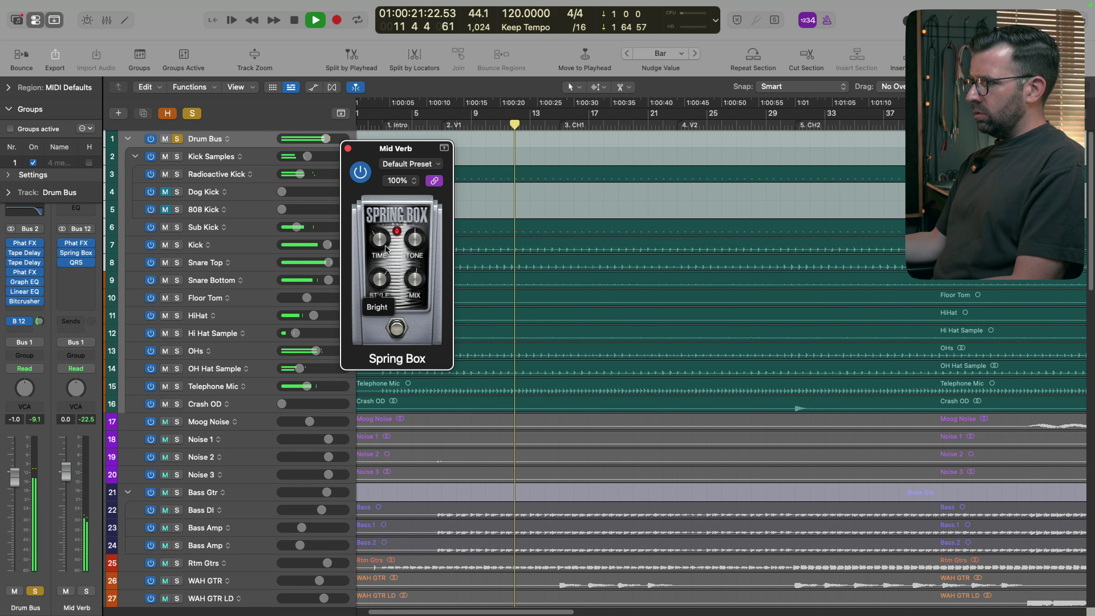
{"action": "left_click_drag", "start_coordinate": [408, 238], "coordinate": [381, 282]}
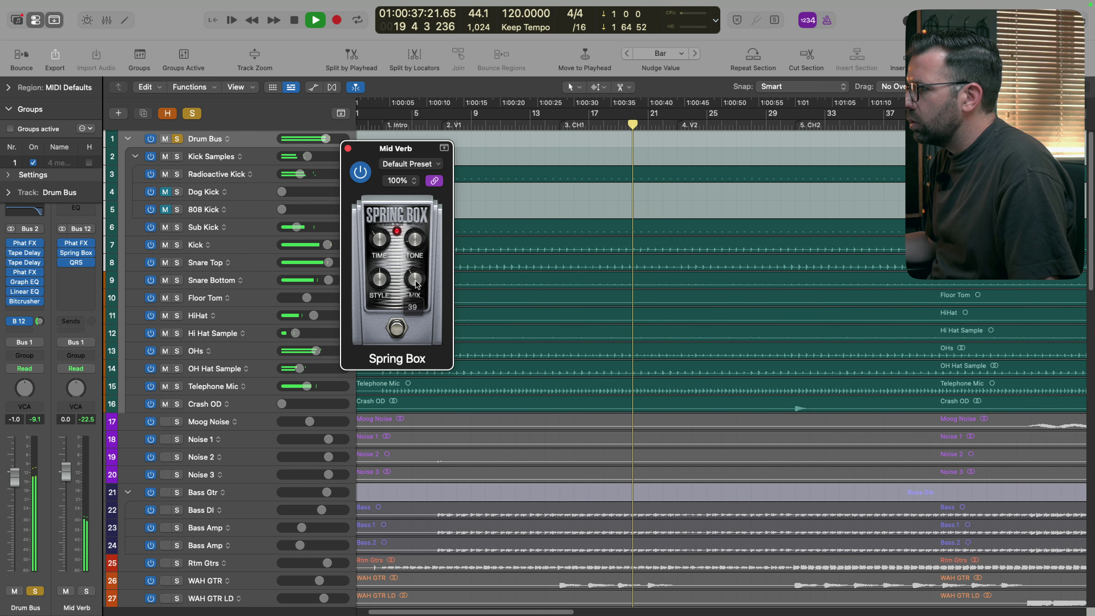
{"action": "left_click", "coordinate": [395, 328]}
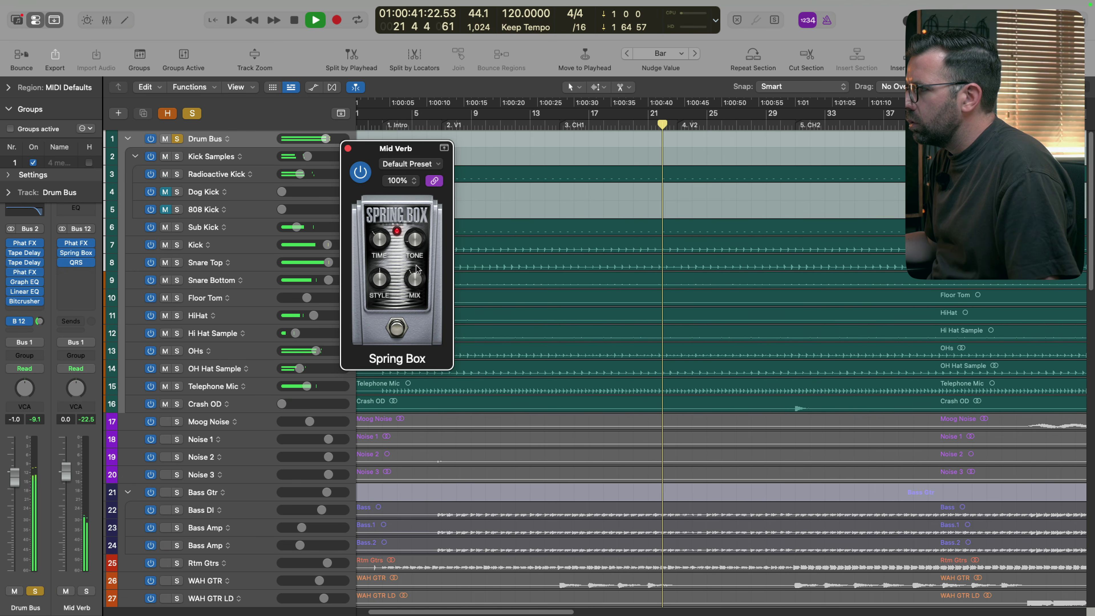
Step: Unsolo the Drum Bus, compare the full mix with Mid Verb muted, and readjust the Drum Bus send to Bus 12
{"action": "key", "text": "s"}
{"action": "key", "text": "space"}
{"action": "key", "text": "space"}
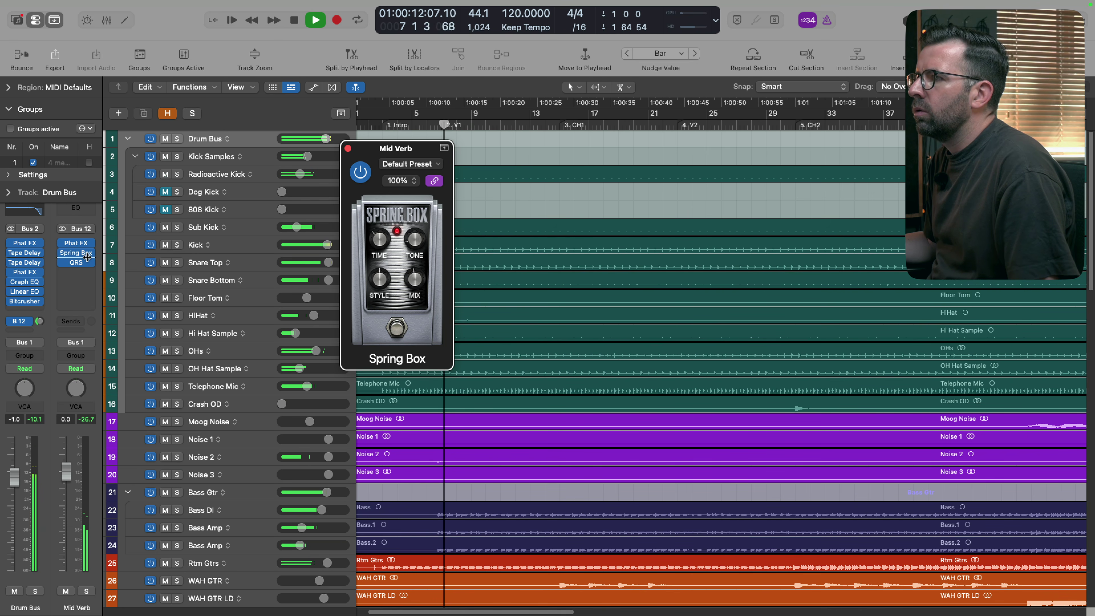
{"action": "left_click", "coordinate": [66, 592]}
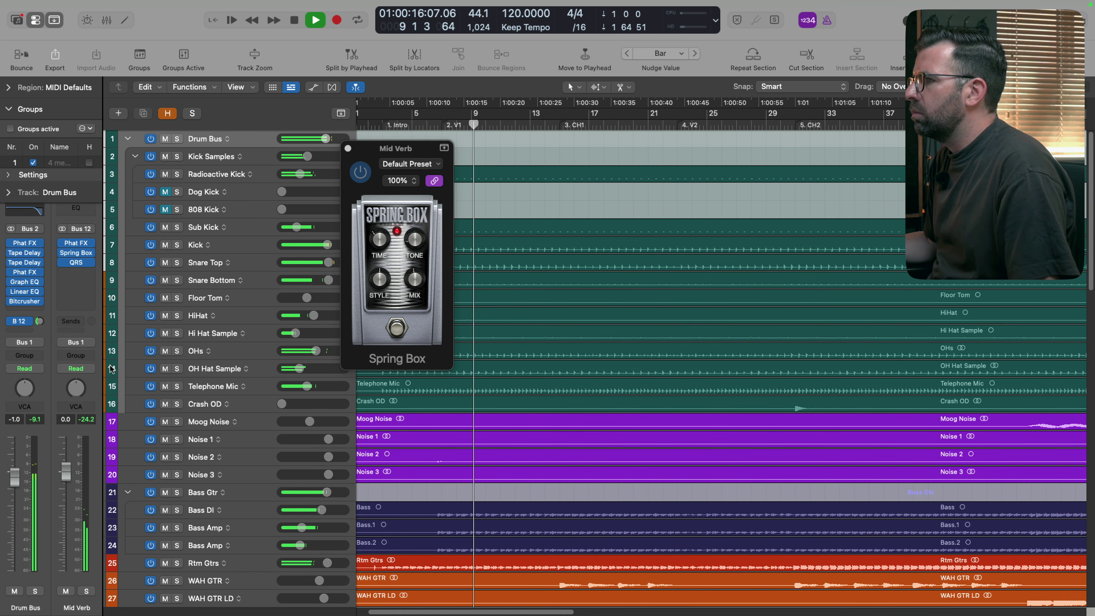
{"action": "left_click_drag", "start_coordinate": [39, 323], "coordinate": [37, 332]}
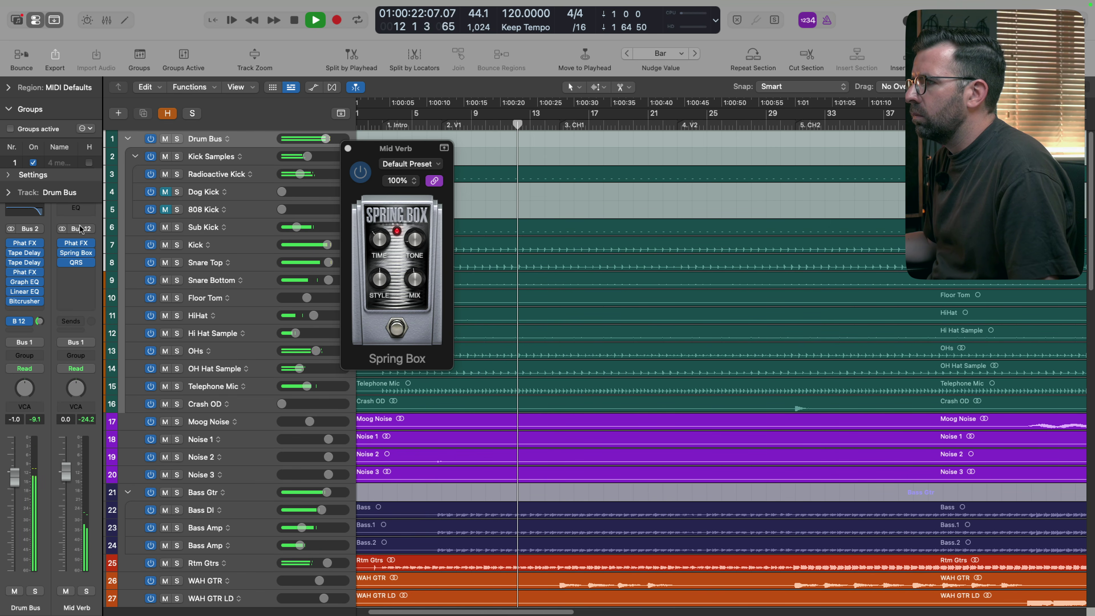
Step: Add a Channel EQ to Mid Verb with a -4.1 dB cut at 1900 Hz and a 6 dB/oct high cut at 4160 Hz
{"action": "left_click", "coordinate": [79, 211]}
{"action": "left_click_drag", "start_coordinate": [718, 286], "coordinate": [701, 308]}
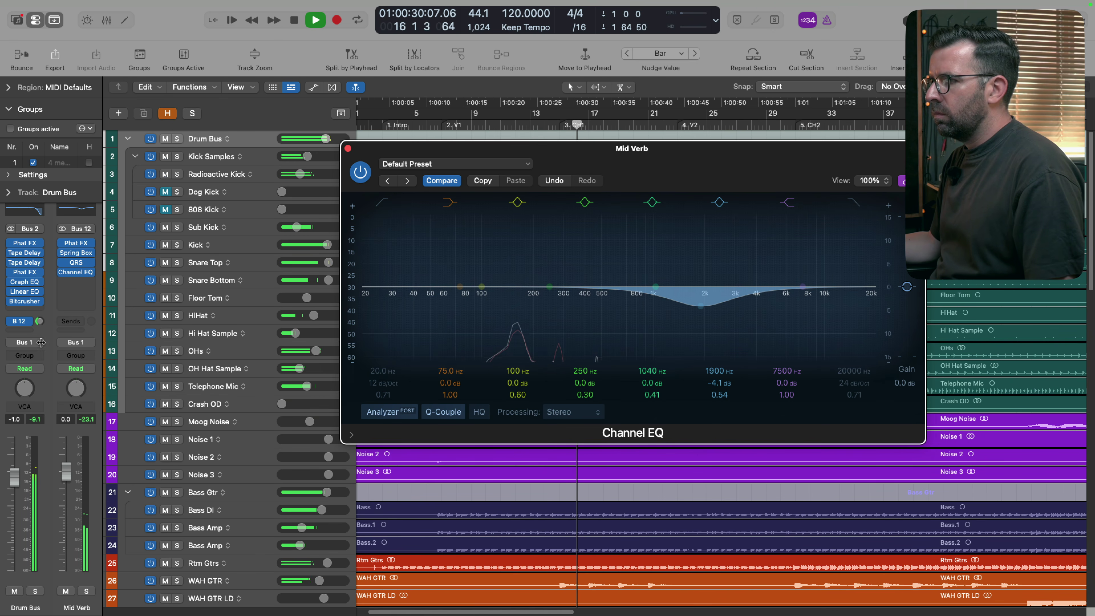
{"action": "left_click", "coordinate": [42, 319]}
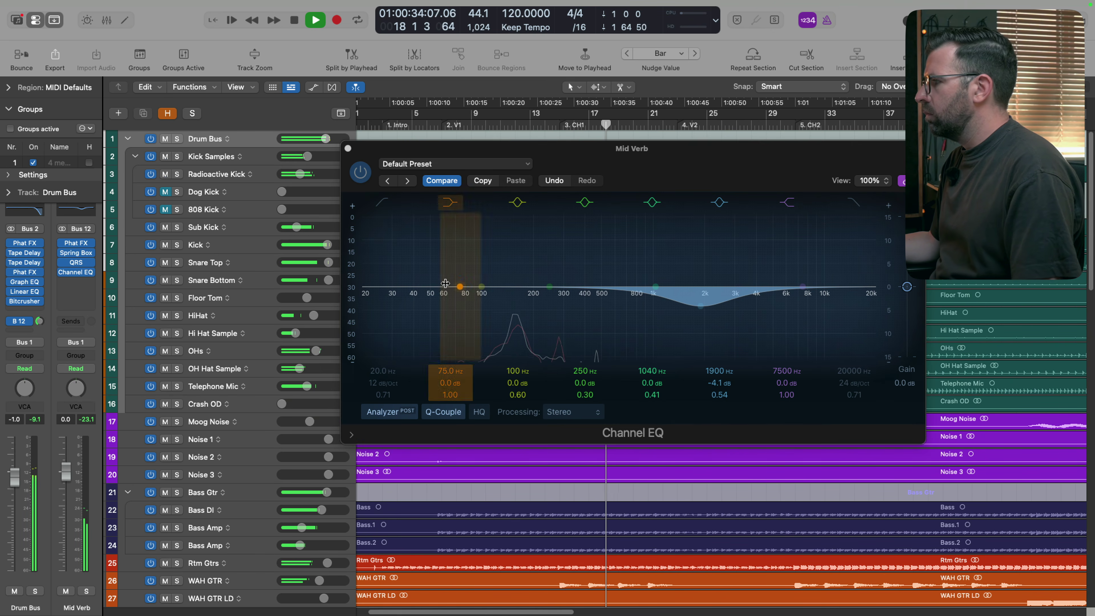
{"action": "left_click", "coordinate": [853, 203]}
{"action": "left_click_drag", "start_coordinate": [848, 327], "coordinate": [757, 357]}
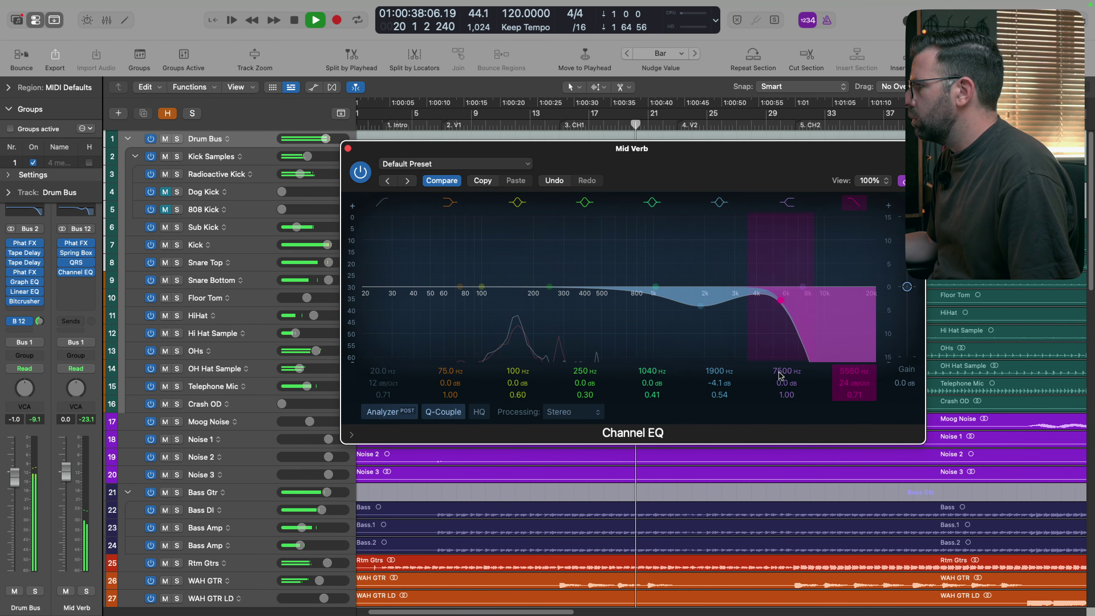
{"action": "mouse_move", "coordinate": [856, 383]}
{"action": "left_mouse_down"}
{"action": "mouse_move", "coordinate": [857, 374]}
{"action": "mouse_move", "coordinate": [856, 384]}
{"action": "left_mouse_up"}
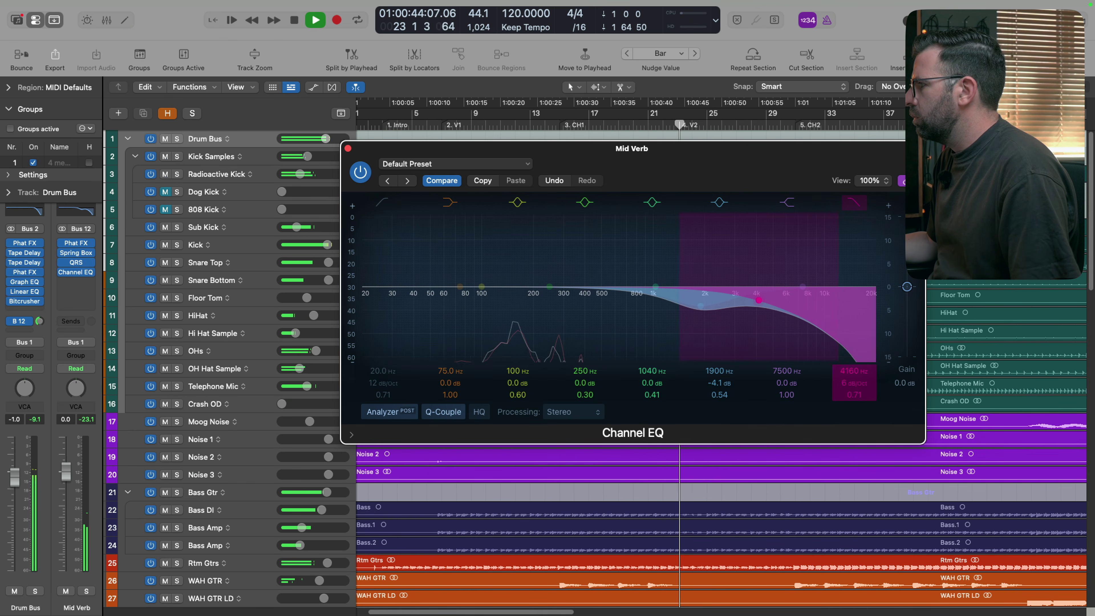
Step: Check the mix with Mid Verb muted and lower the Mid Verb fader to -3.2 dB
{"action": "left_click", "coordinate": [65, 591]}
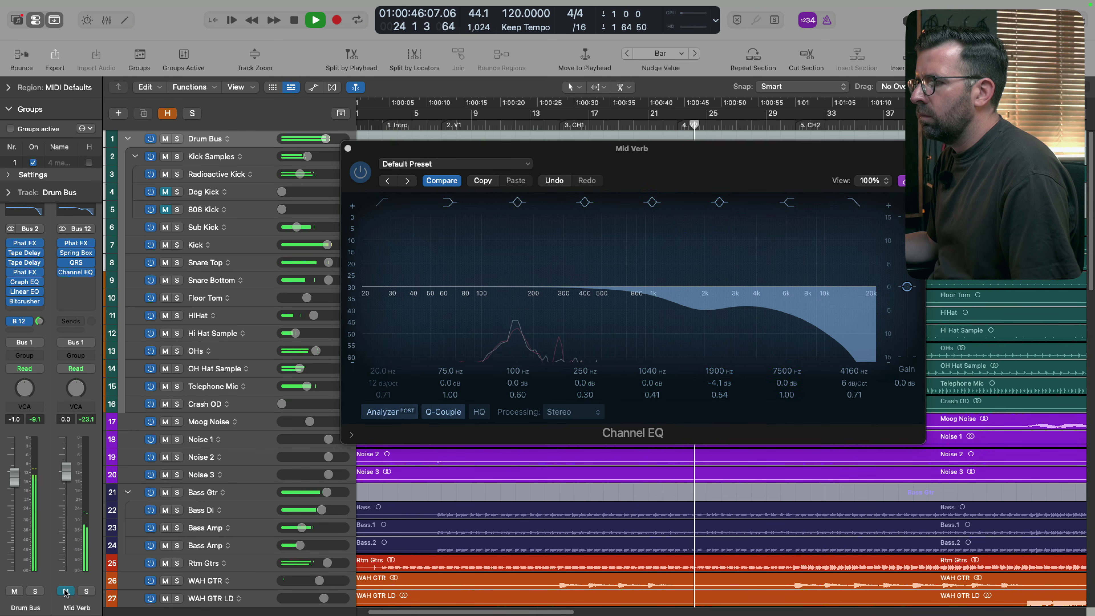
{"action": "left_click", "coordinate": [65, 590]}
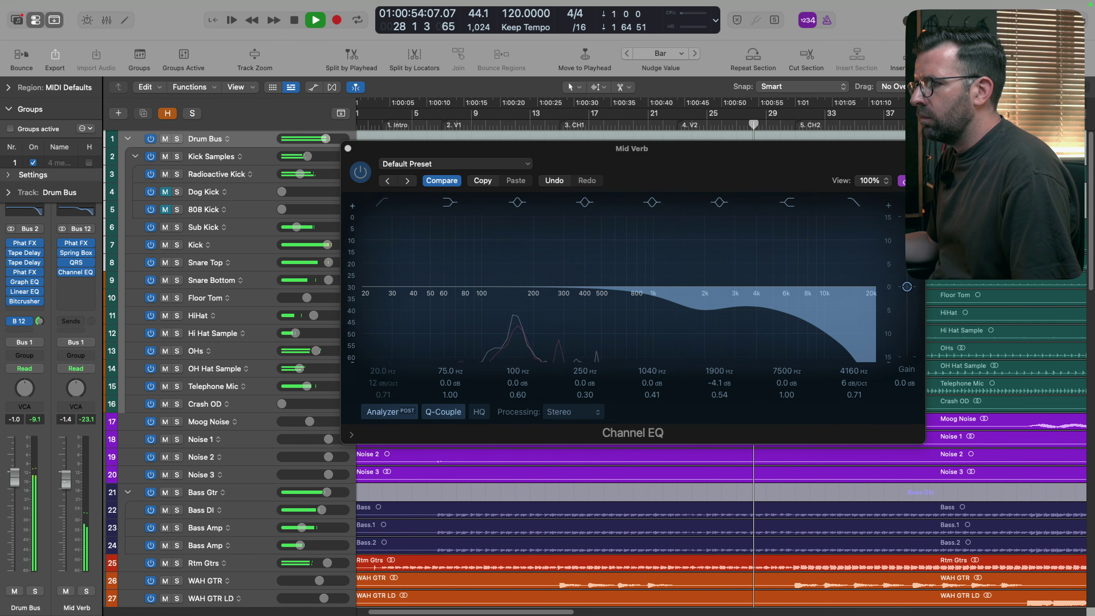
{"action": "key", "text": "space"}
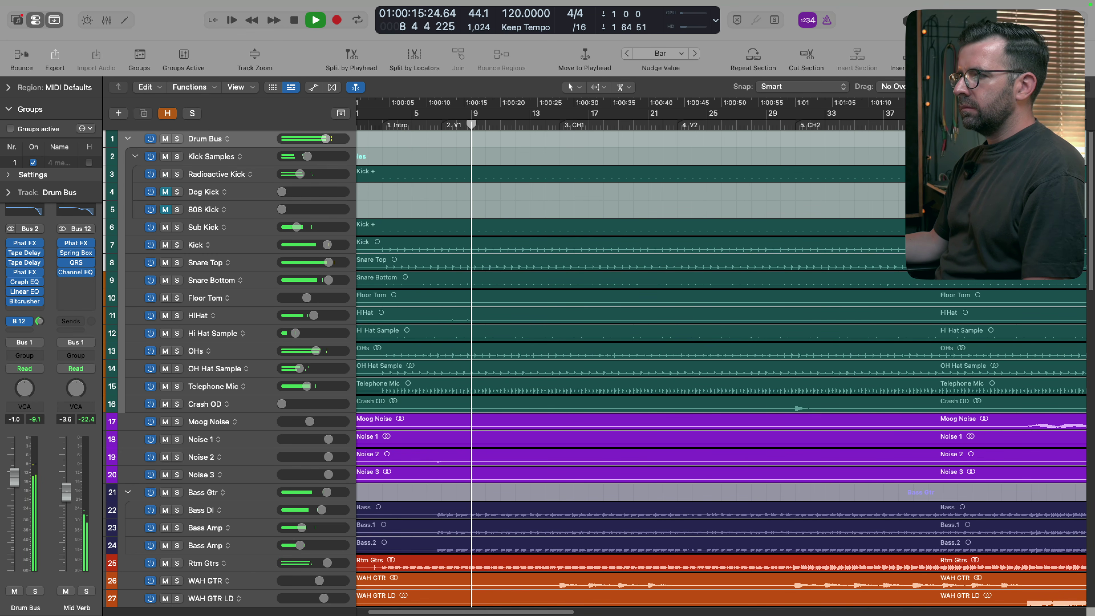
{"action": "left_click_drag", "start_coordinate": [66, 493], "coordinate": [68, 495]}
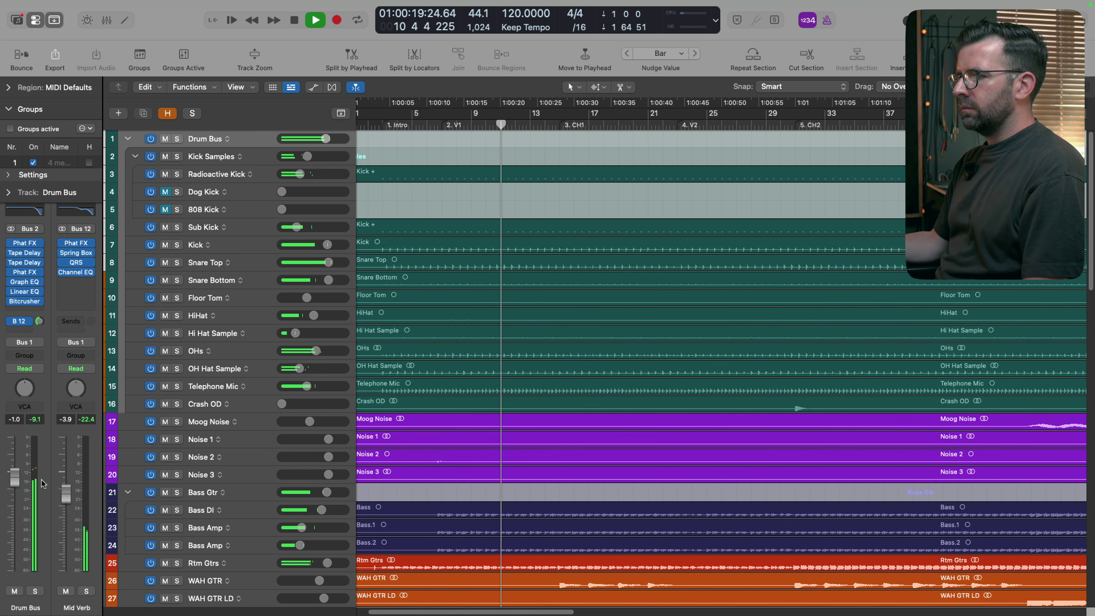
{"action": "left_click_drag", "start_coordinate": [67, 495], "coordinate": [68, 492]}
Step: Raise the Moog Verse track to 0.4 dB and nudge the WAH GTR level up slightly
{"action": "scroll", "coordinate": [509, 463], "scroll_direction": "down", "scroll_amount": 10}
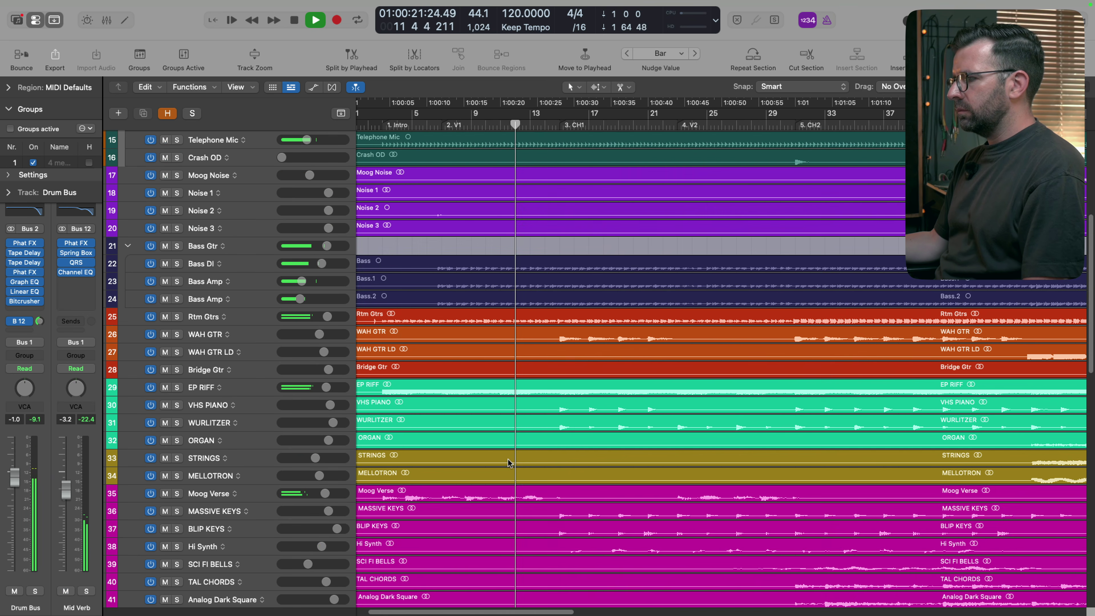
{"action": "left_click", "coordinate": [199, 497]}
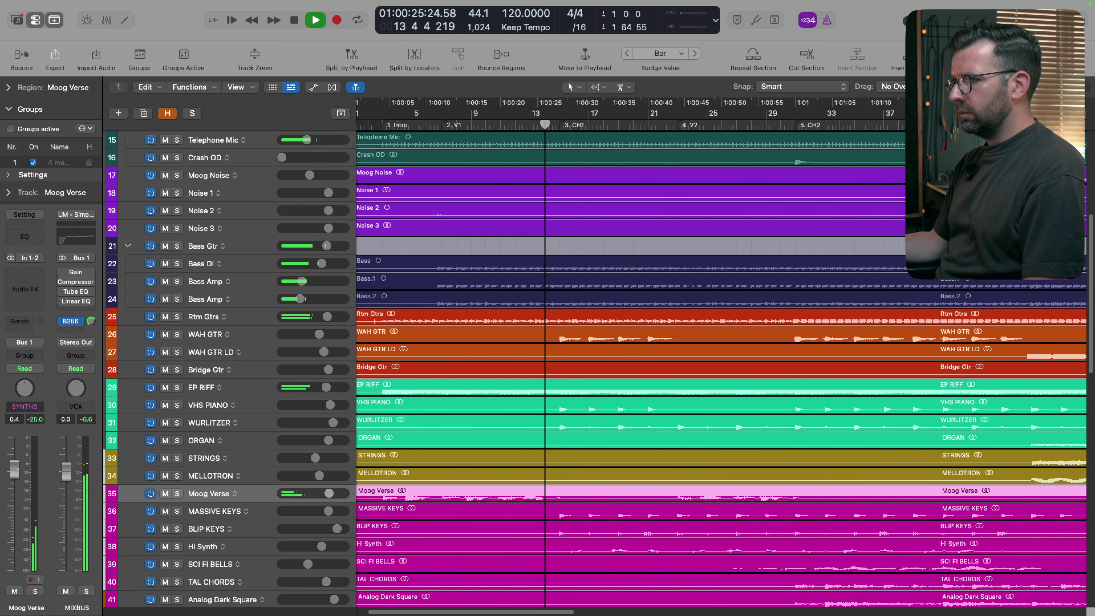
{"action": "scroll", "coordinate": [364, 481], "scroll_direction": "down", "scroll_amount": 3}
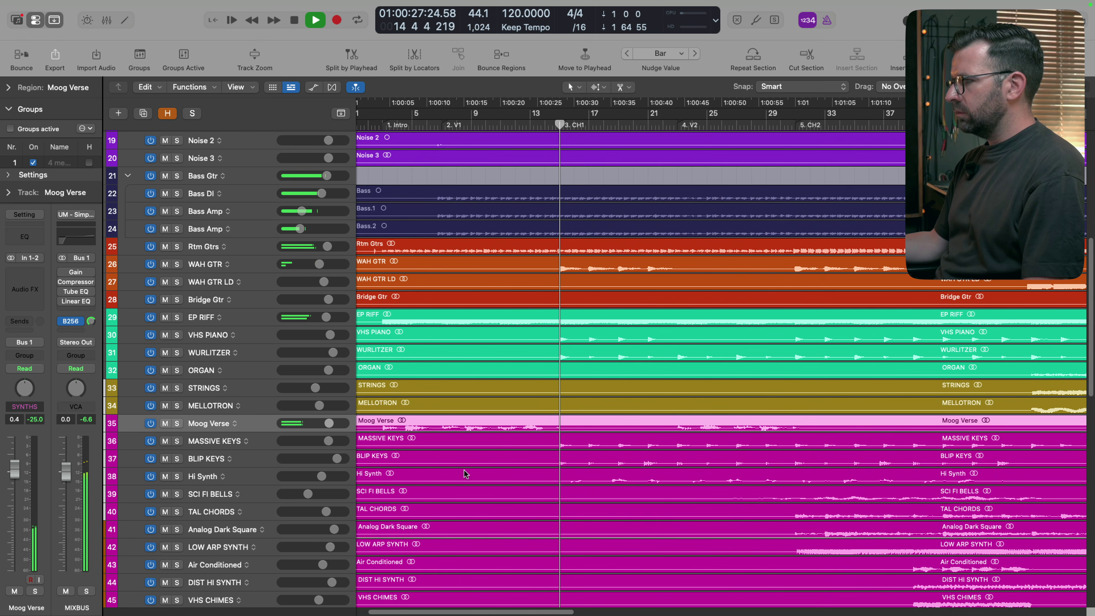
{"action": "scroll", "coordinate": [466, 473], "scroll_direction": "down", "scroll_amount": 15}
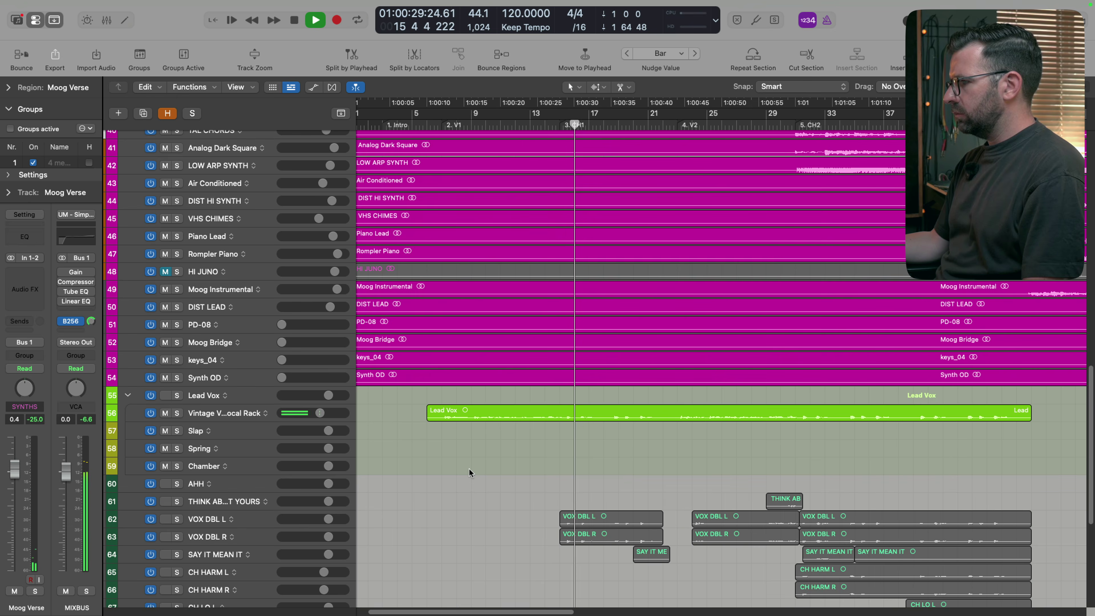
{"action": "scroll", "coordinate": [470, 471], "scroll_direction": "up", "scroll_amount": 20}
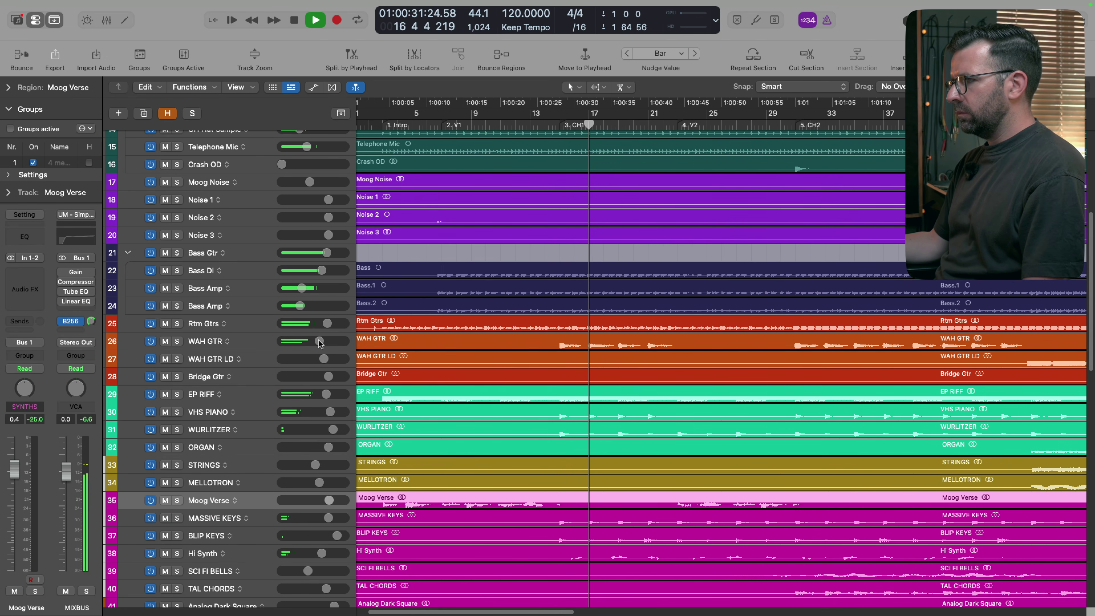
{"action": "left_click_drag", "start_coordinate": [319, 341], "coordinate": [320, 341]}
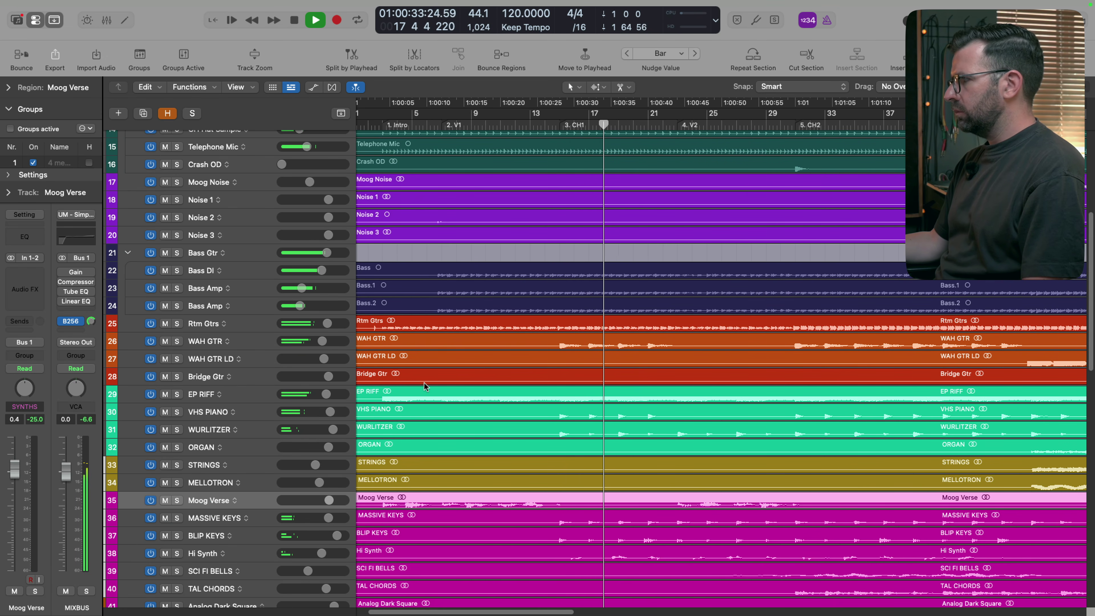
Step: Unmute the lead and backing vocal tracks, select the Vintage Vocal Rack track and play the mix from the start of verse 1
{"action": "scroll", "coordinate": [437, 383], "scroll_direction": "down", "scroll_amount": 10}
{"action": "scroll", "coordinate": [439, 382], "scroll_direction": "down", "scroll_amount": 20}
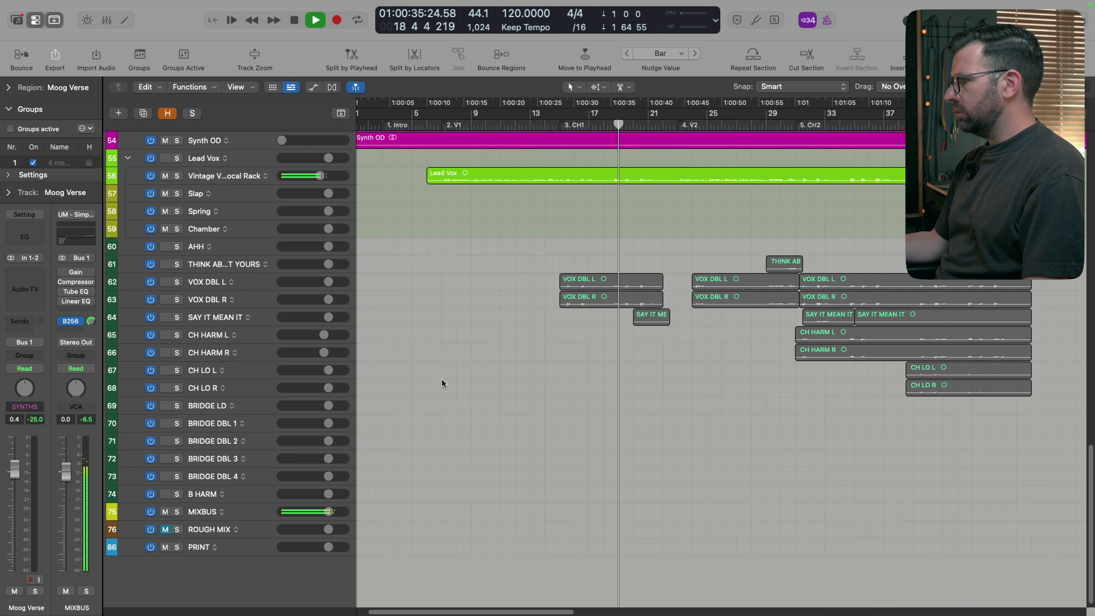
{"action": "scroll", "coordinate": [442, 380], "scroll_direction": "up", "scroll_amount": 10}
{"action": "key", "text": "space"}
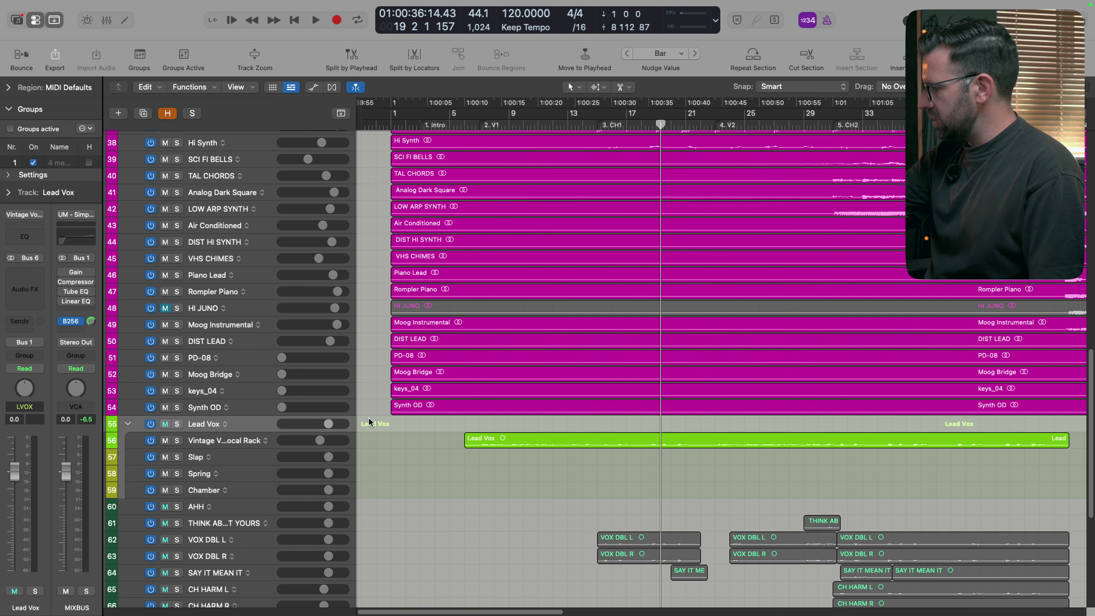
{"action": "key", "text": "b"}
{"action": "key", "text": "Down"}
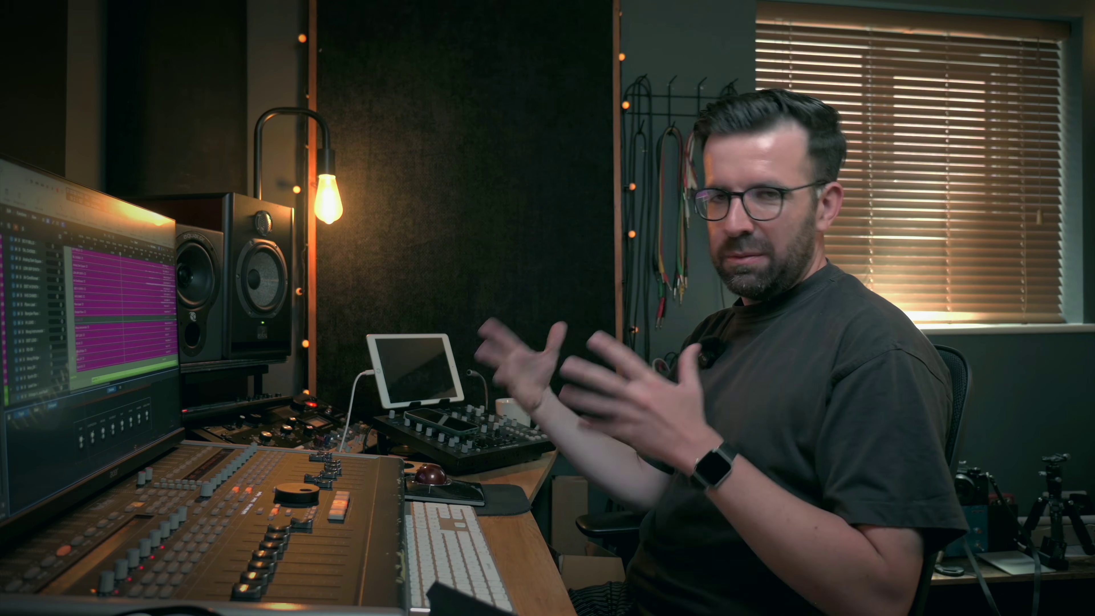
{"action": "key", "text": "b"}
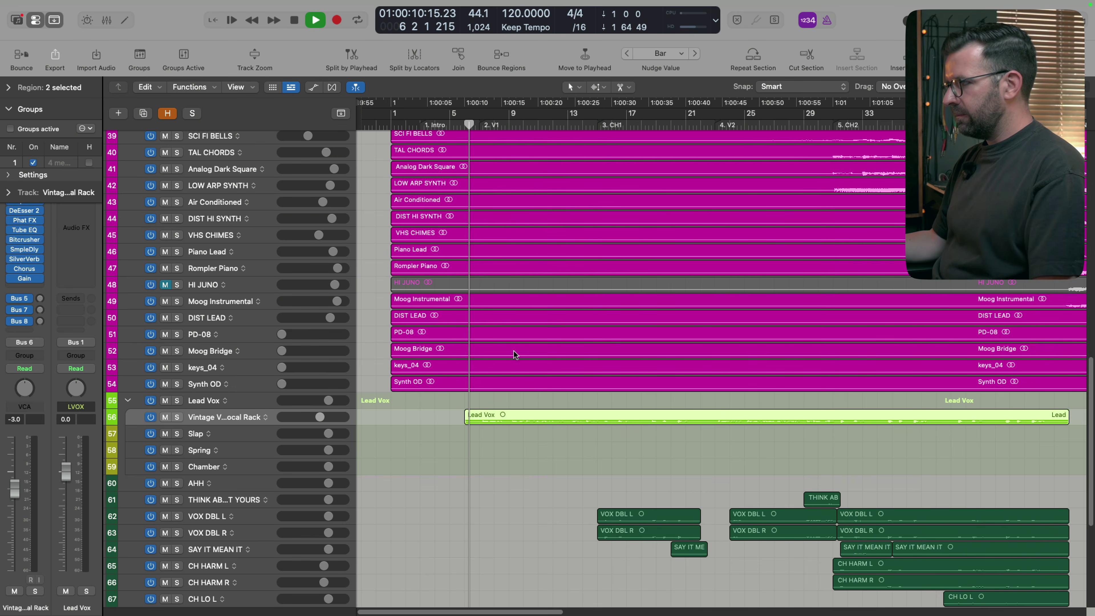
{"action": "scroll", "coordinate": [514, 351], "scroll_direction": "up", "scroll_amount": 2}
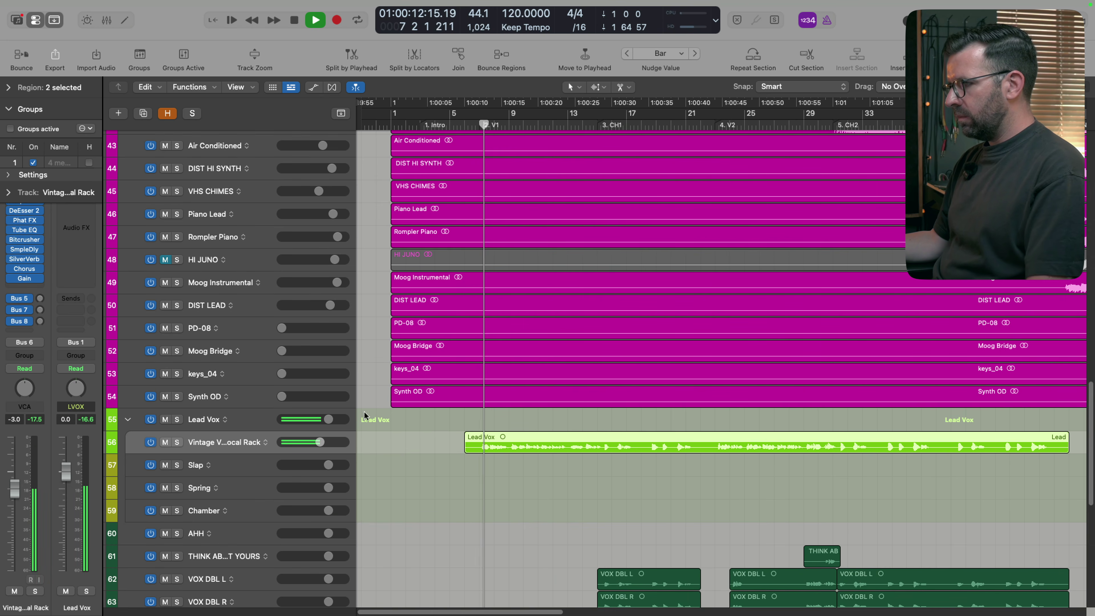
Step: Reduce the Drum Bus send to Mid Verb and lower the Mid Verb fader to -3.9 dB
{"action": "scroll", "coordinate": [371, 406], "scroll_direction": "up", "scroll_amount": 20}
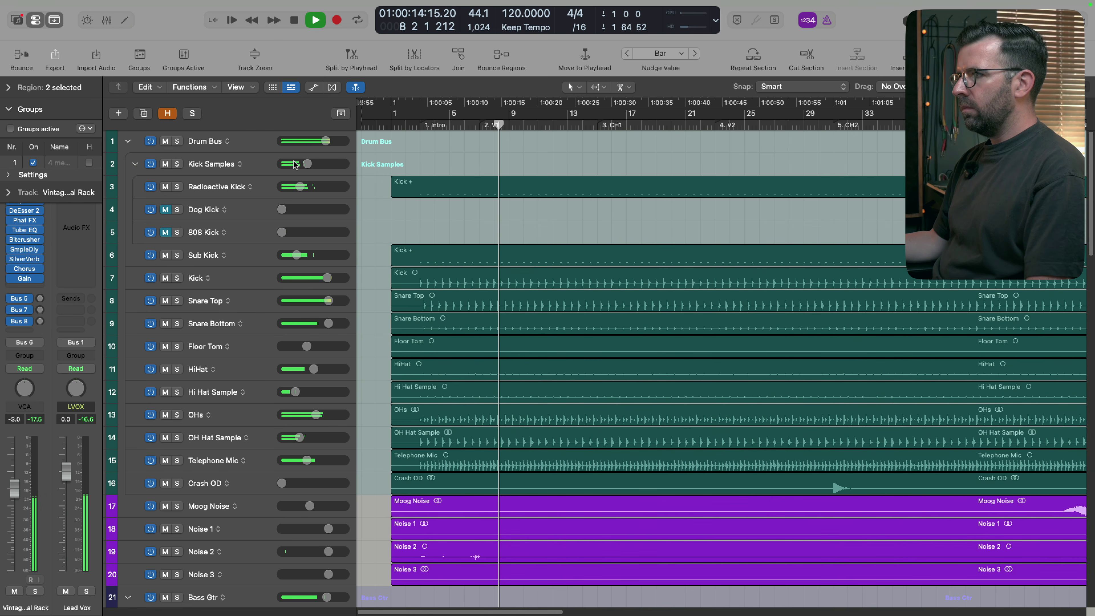
{"action": "left_click", "coordinate": [265, 141]}
{"action": "left_click_drag", "start_coordinate": [39, 320], "coordinate": [37, 338]}
{"action": "left_click_drag", "start_coordinate": [67, 494], "coordinate": [67, 500]}
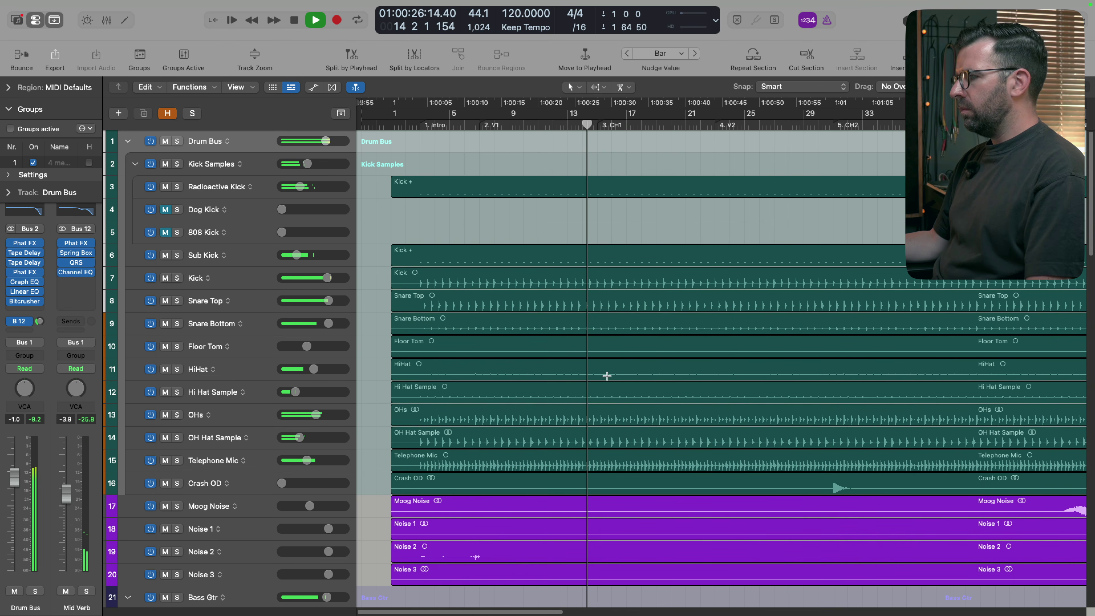
Step: Lower the Drum Bus to -1.2 dB and replay the mix from just before verse 1
{"action": "scroll", "coordinate": [609, 376], "scroll_direction": "down", "scroll_amount": 20}
{"action": "scroll", "coordinate": [609, 374], "scroll_direction": "down", "scroll_amount": 5}
{"action": "scroll", "coordinate": [609, 372], "scroll_direction": "up", "scroll_amount": 8}
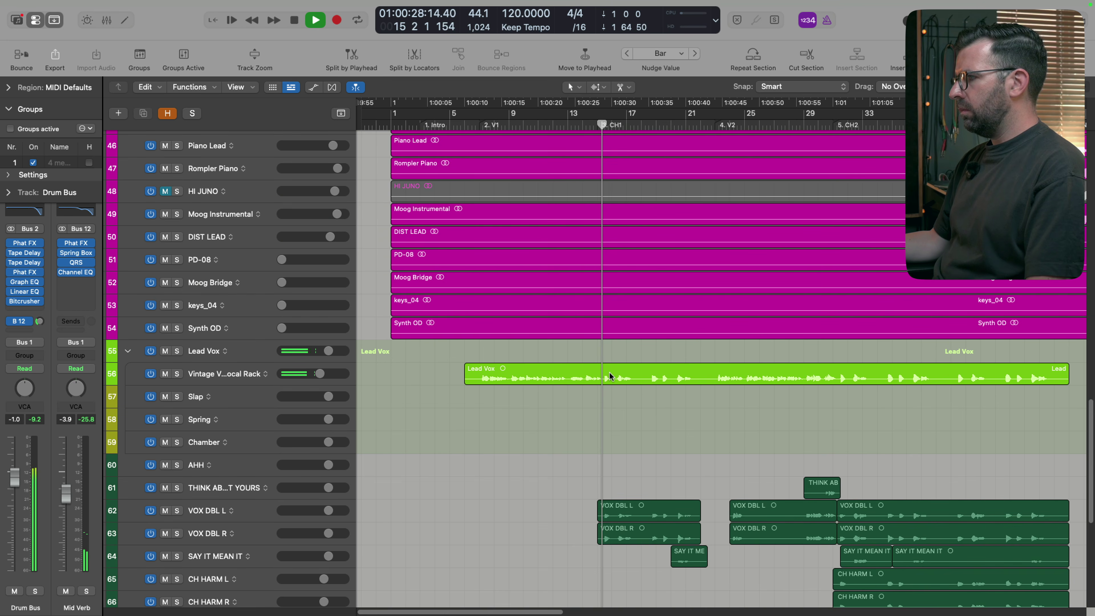
{"action": "scroll", "coordinate": [347, 230], "scroll_direction": "up", "scroll_amount": 20}
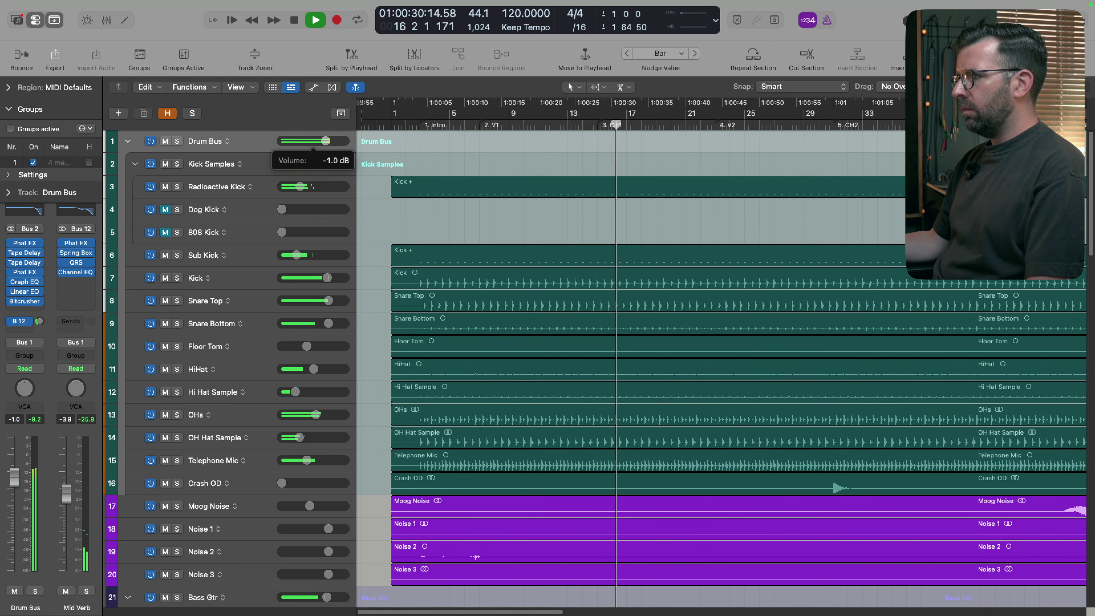
{"action": "key", "text": "space"}
{"action": "left_click", "coordinate": [472, 125]}
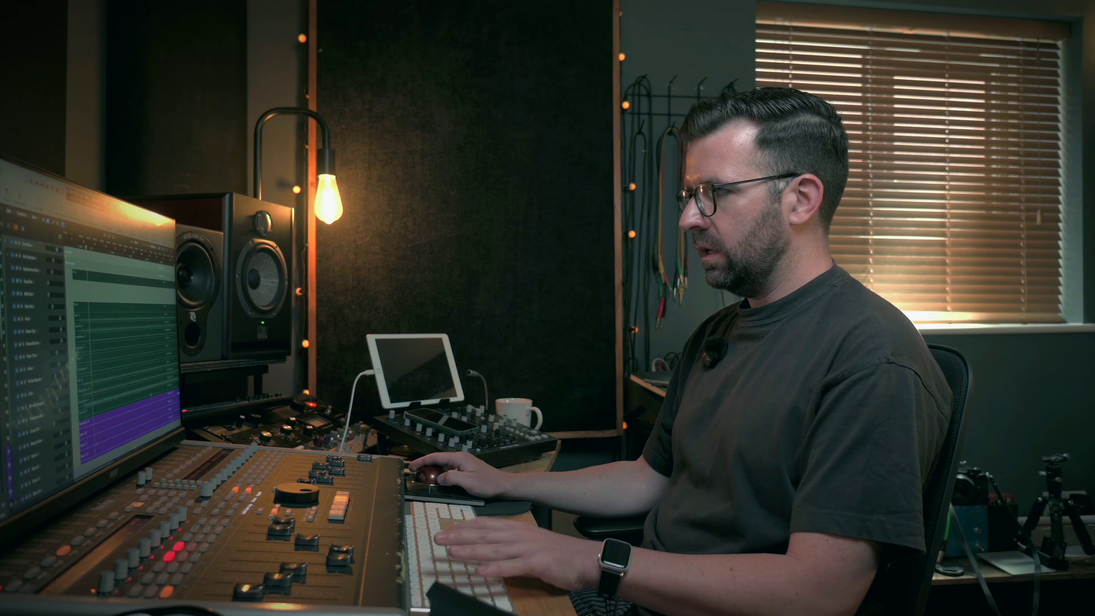
{"action": "key", "text": "space"}
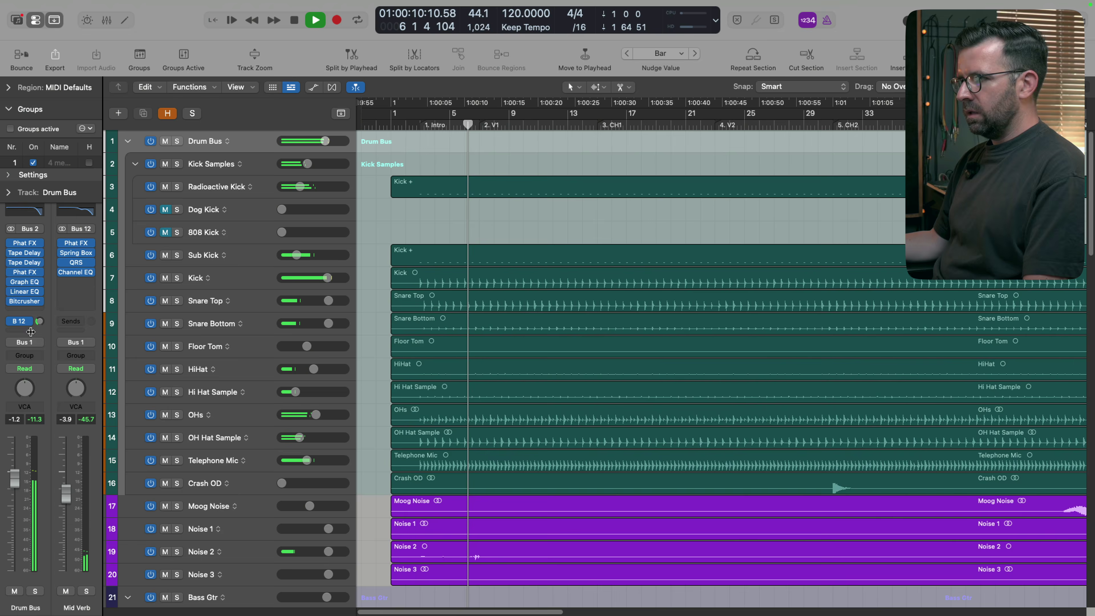
Step: Open the Drum Bus Vintage Graphic EQ, lower the Drum Bus to -1.9 dB and check the EQ's bypass
{"action": "left_click", "coordinate": [25, 283]}
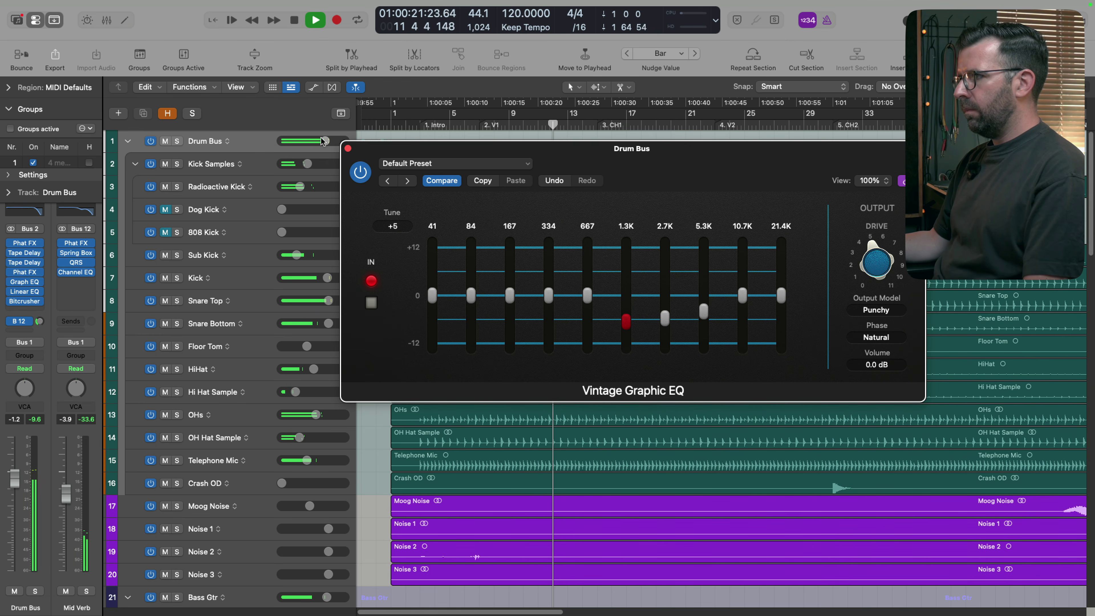
{"action": "left_click_drag", "start_coordinate": [324, 141], "coordinate": [323, 142]}
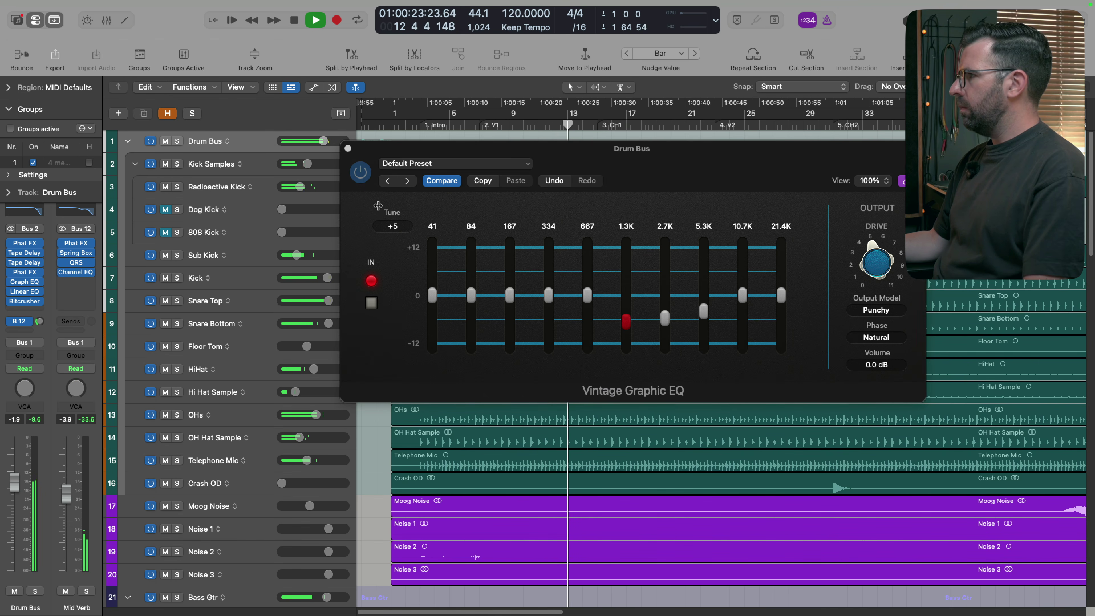
{"action": "left_click", "coordinate": [359, 171]}
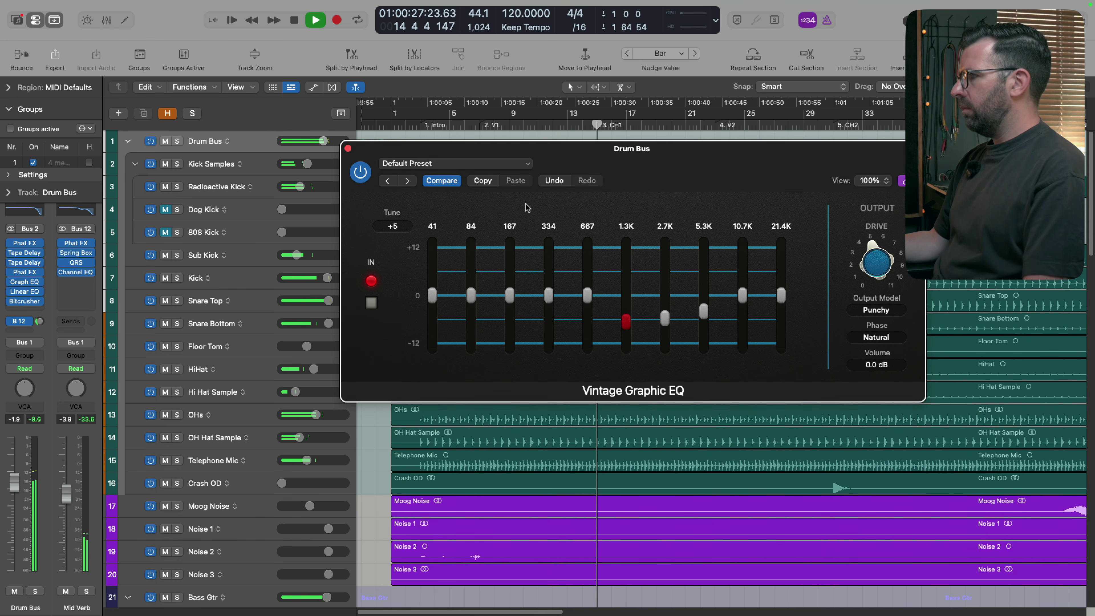
Step: Select the Vintage Vocal Rack track, hide the plug-in windows and set its fader to -1.5 dB
{"action": "scroll", "coordinate": [217, 416], "scroll_direction": "down", "scroll_amount": 20}
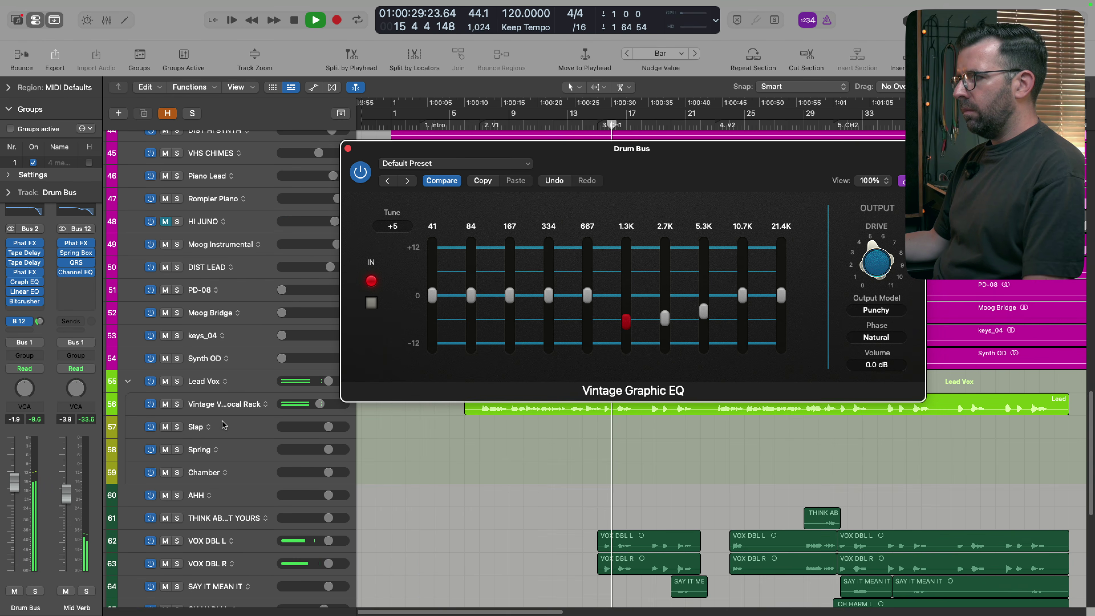
{"action": "left_click", "coordinate": [248, 458]}
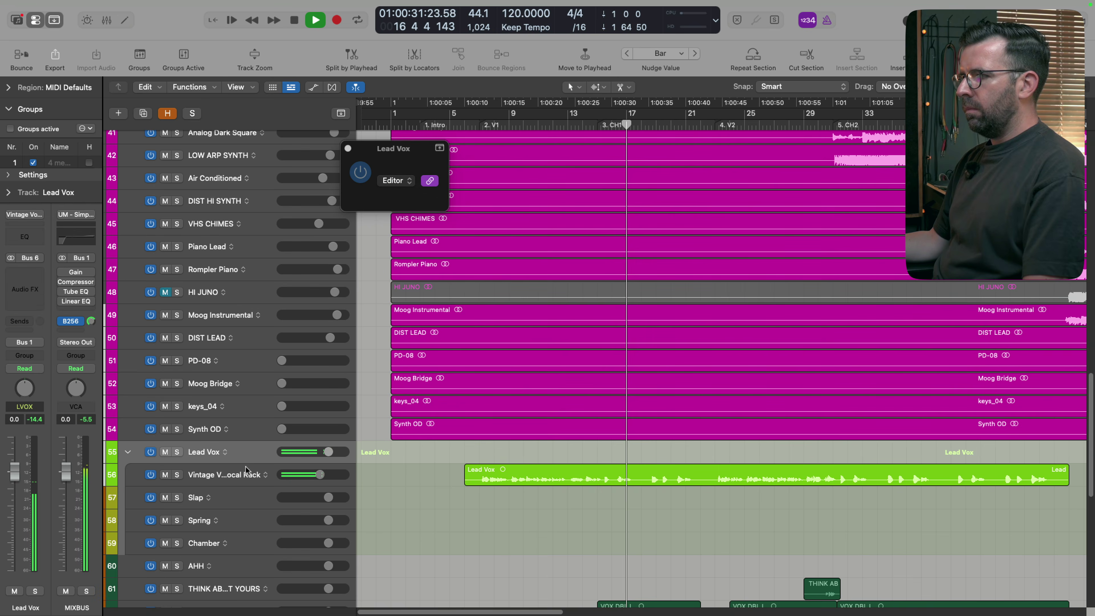
{"action": "left_click", "coordinate": [249, 475]}
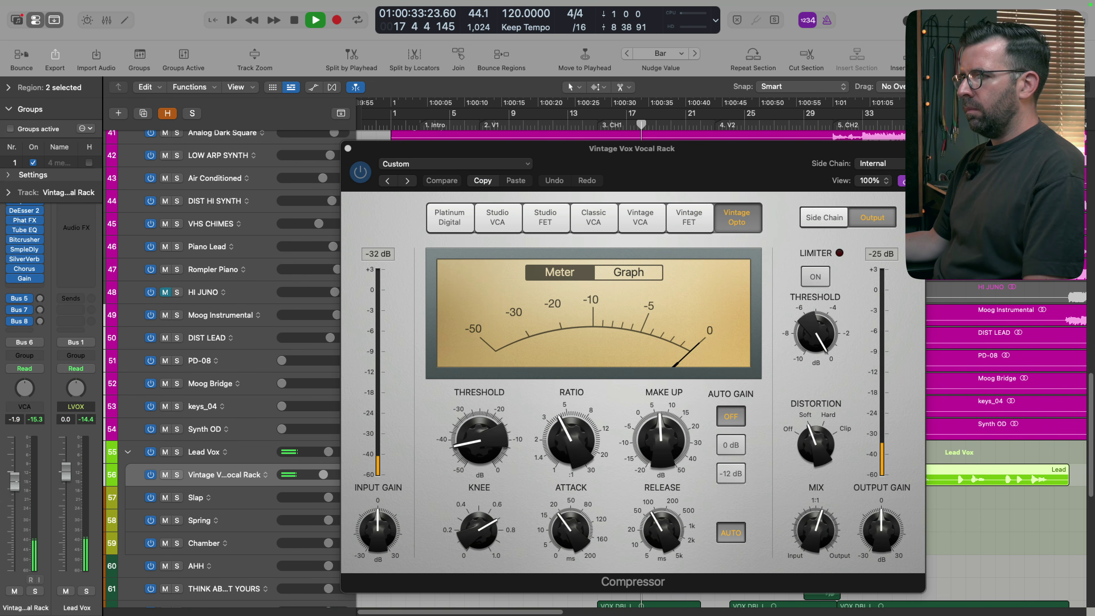
{"action": "key", "text": "v"}
{"action": "left_click_drag", "start_coordinate": [17, 478], "coordinate": [17, 480]}
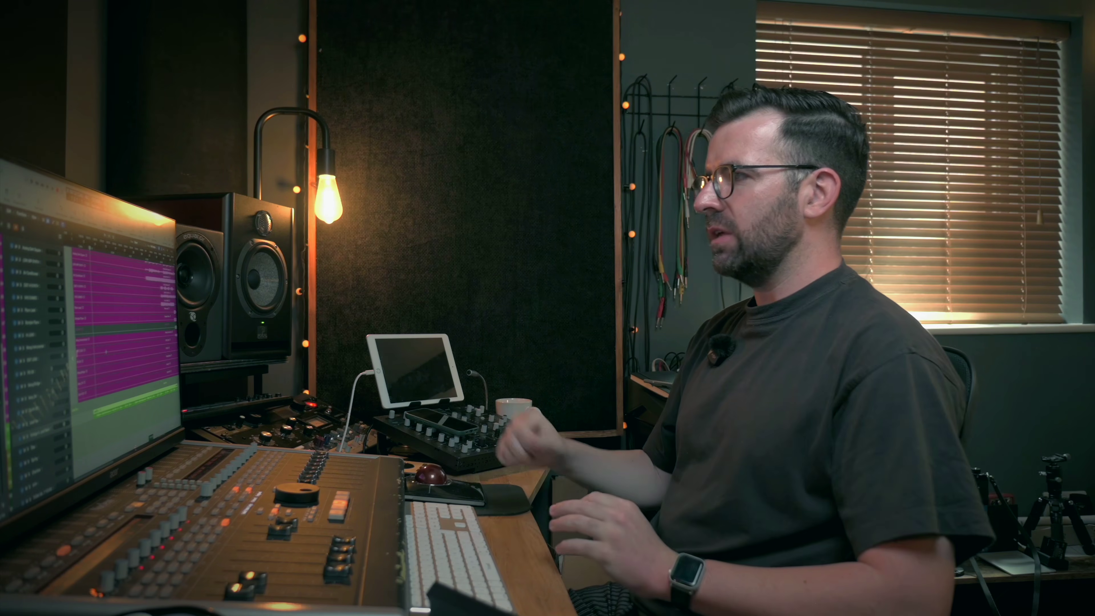
Step: Review the Drum Bus Vintage Graphic EQ band settings and park the playhead at the start of verse 1
{"action": "scroll", "coordinate": [106, 352], "scroll_direction": "up", "scroll_amount": 15}
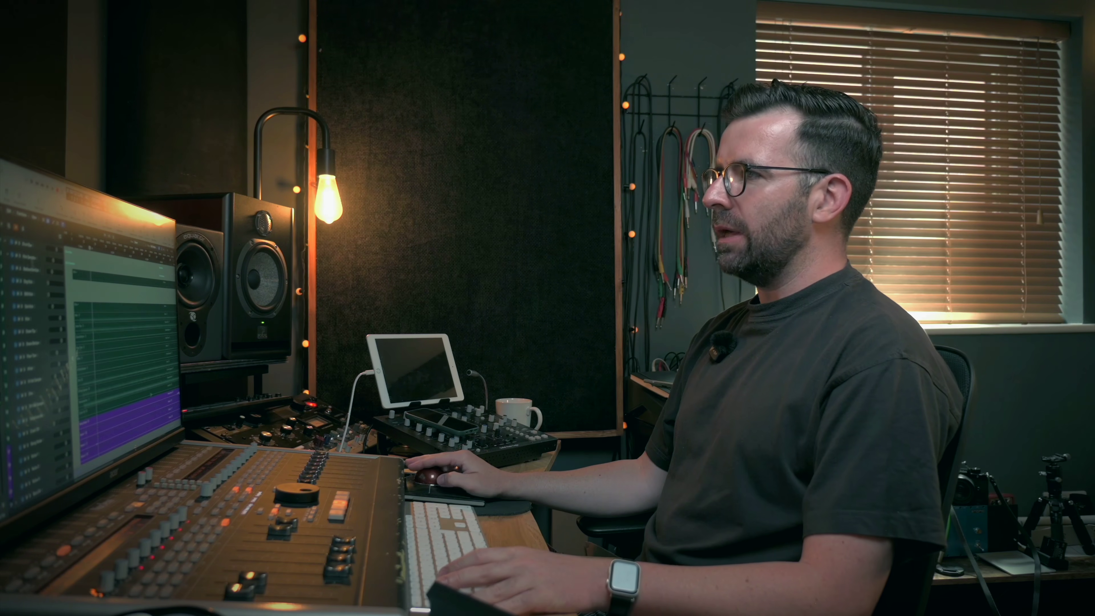
{"action": "left_click", "coordinate": [31, 260]}
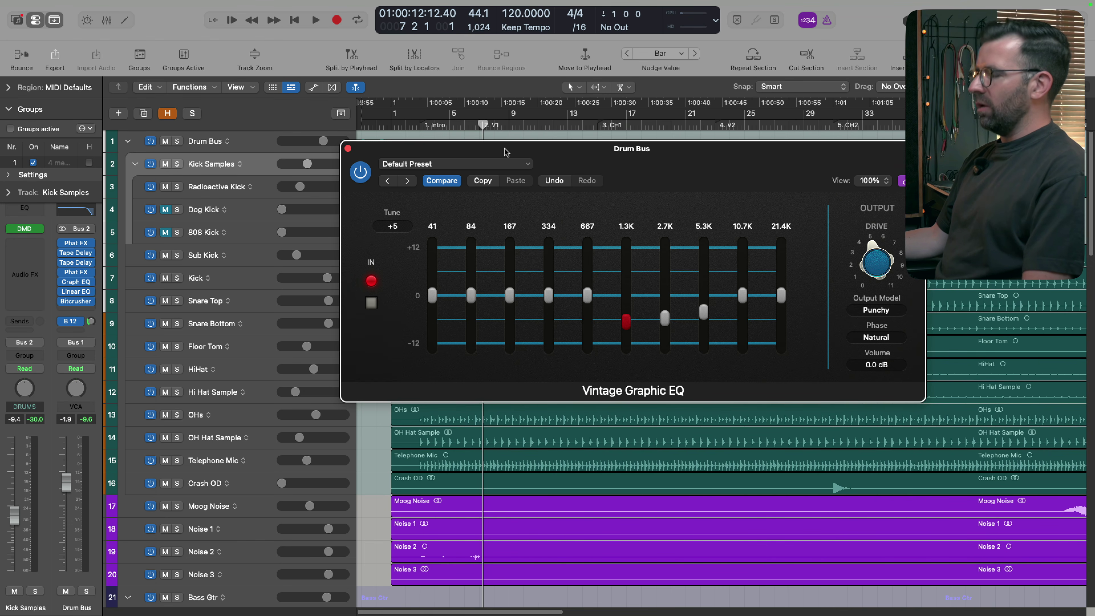
{"action": "key", "text": "comma"}
{"action": "key", "text": "period"}
{"action": "key", "text": "comma"}
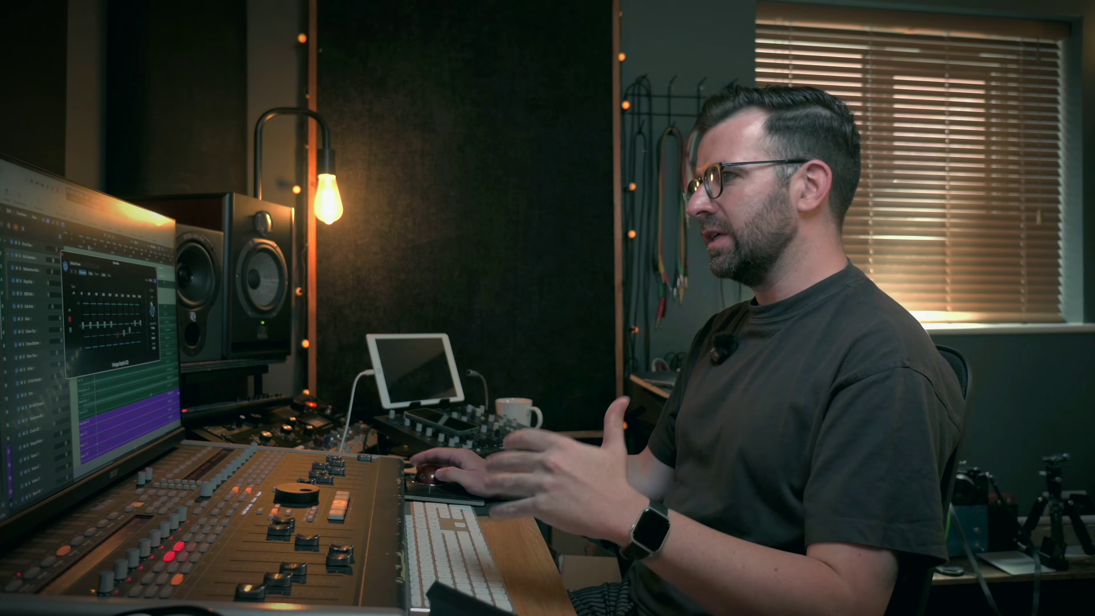
{"action": "left_click", "coordinate": [62, 255]}
Step: Adjust the spring and chamber amounts on the Vintage Vocal Rack and set its slap to 17%
{"action": "scroll", "coordinate": [100, 335], "scroll_direction": "down", "scroll_amount": 15}
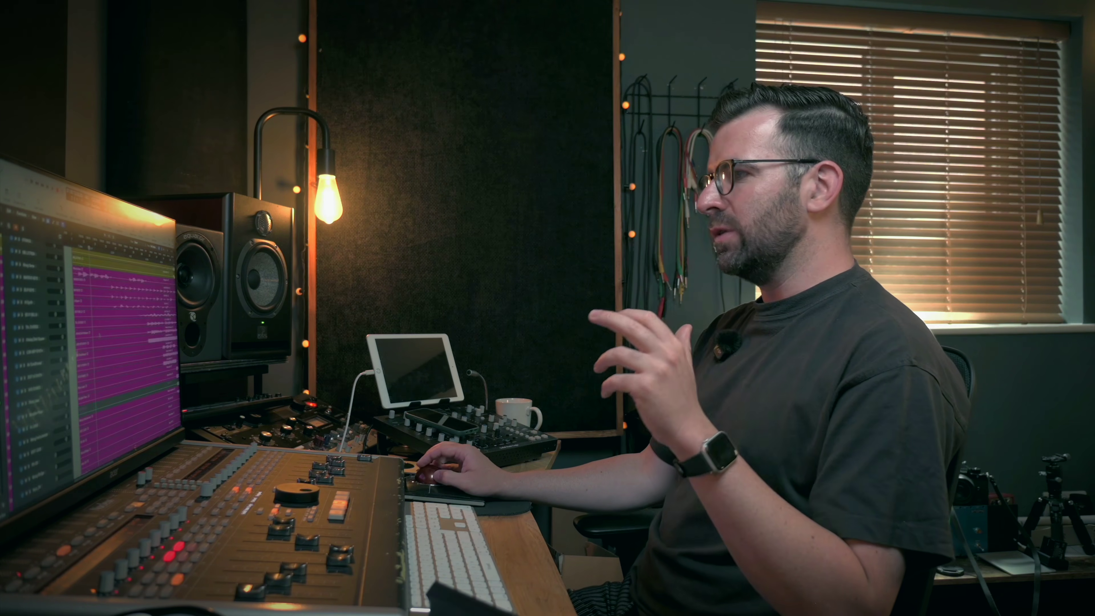
{"action": "scroll", "coordinate": [99, 335], "scroll_direction": "down", "scroll_amount": 10}
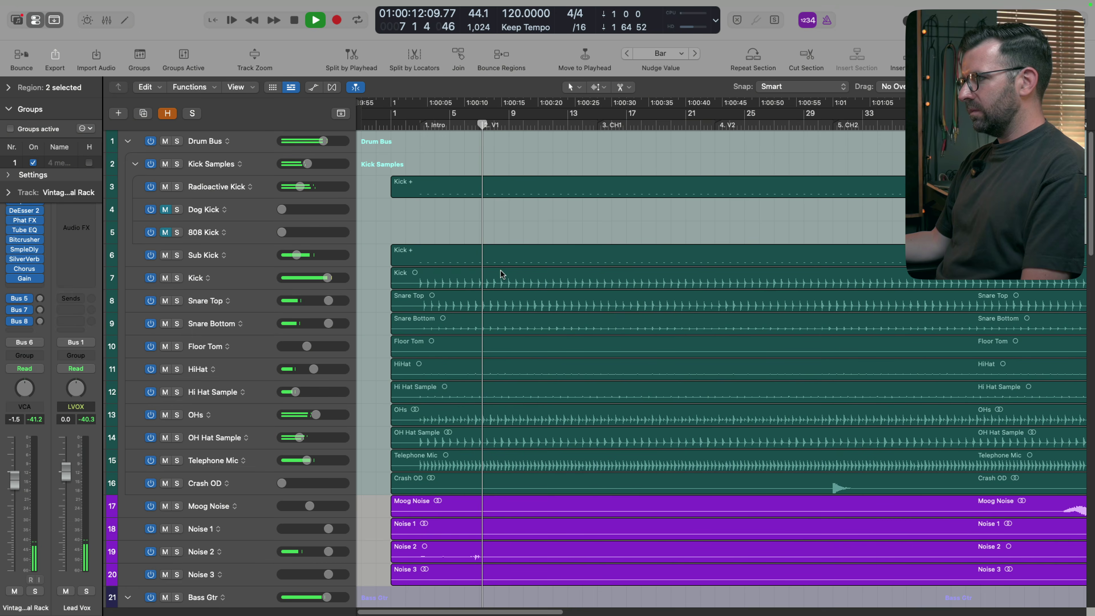
{"action": "scroll", "coordinate": [506, 289], "scroll_direction": "down", "scroll_amount": 10}
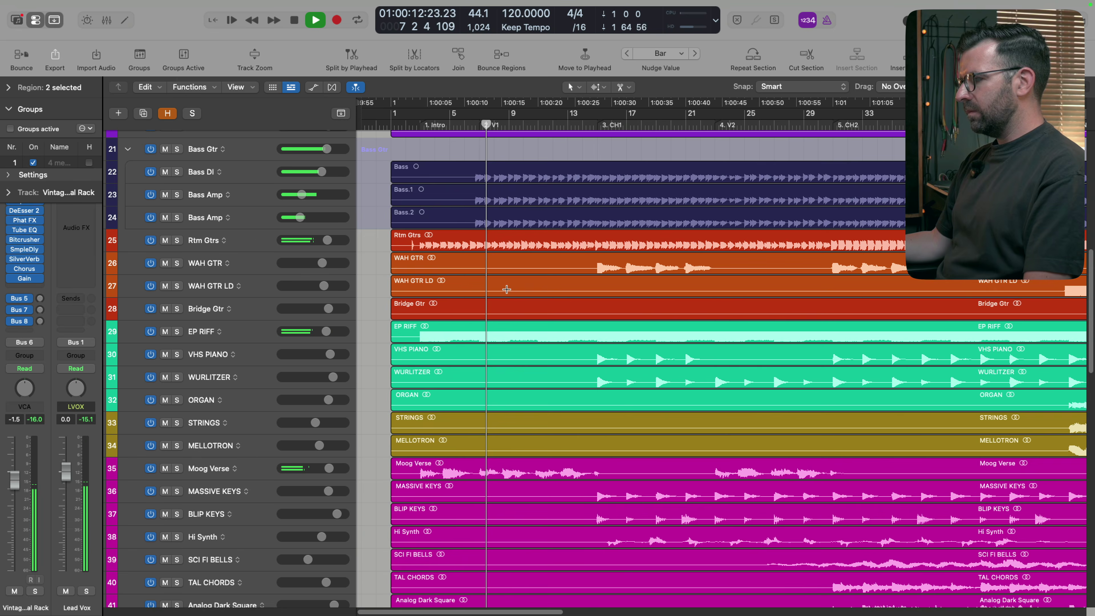
{"action": "scroll", "coordinate": [507, 289], "scroll_direction": "down", "scroll_amount": 15}
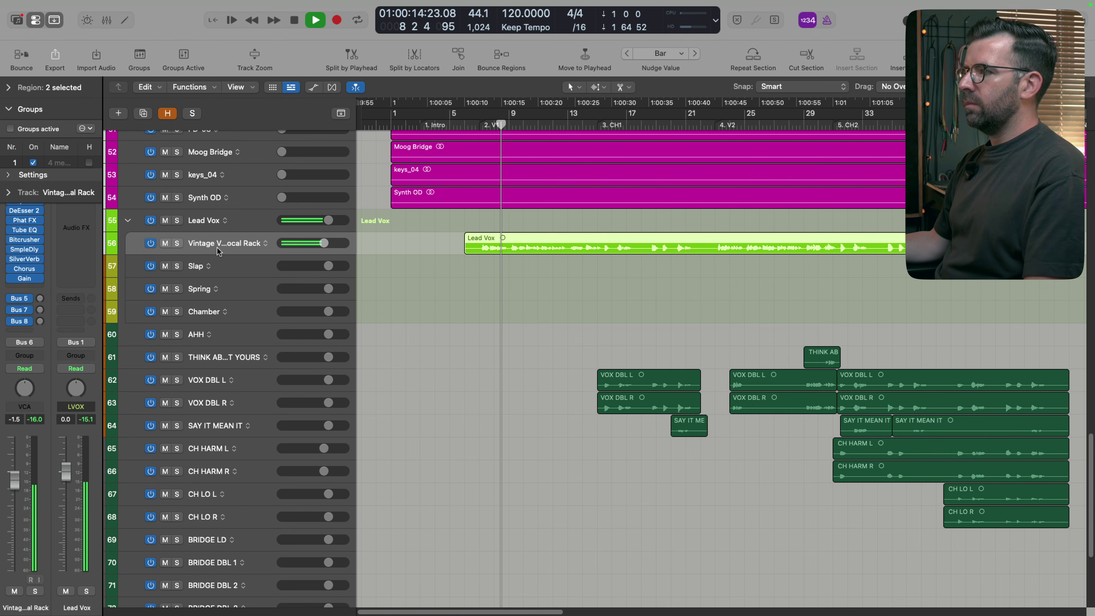
{"action": "key", "text": "b"}
{"action": "left_click_drag", "start_coordinate": [706, 536], "coordinate": [702, 520]}
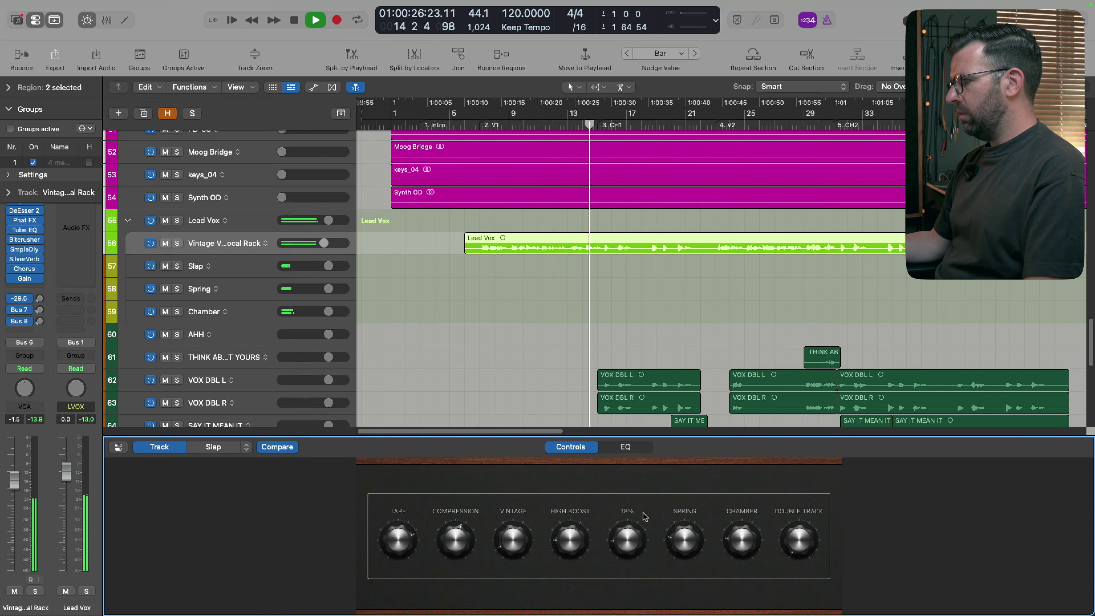
Step: In the Drum Bus Linear Phase EQ, cut 155 Hz by 2.0 dB at Q 1.20 and set the 12 dB/oct high cut to about 5 kHz
{"action": "scroll", "coordinate": [390, 329], "scroll_direction": "up", "scroll_amount": 15}
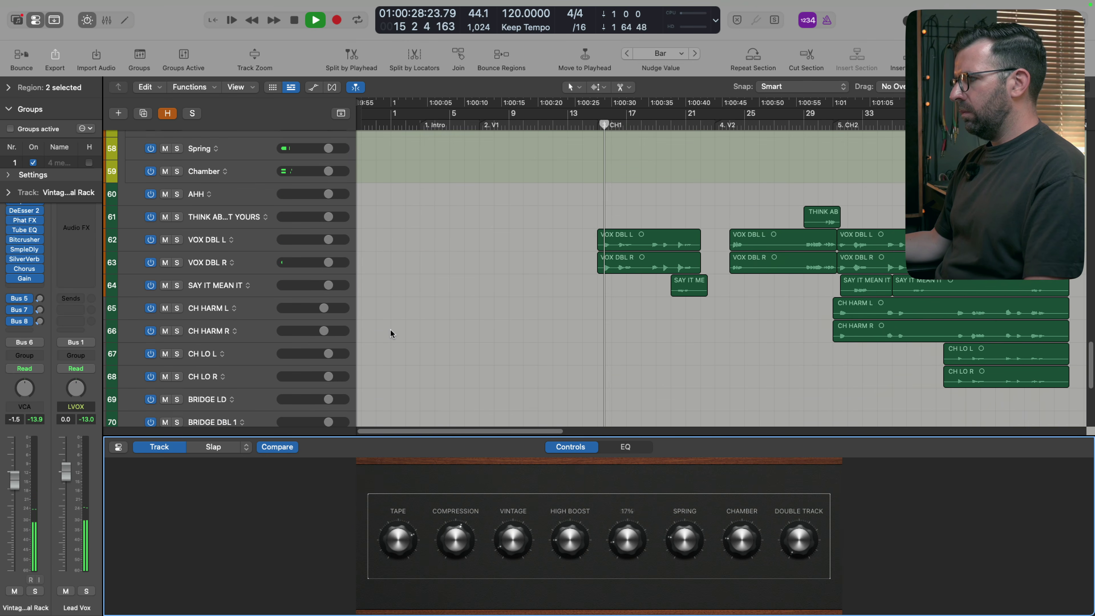
{"action": "scroll", "coordinate": [391, 331], "scroll_direction": "up", "scroll_amount": 15}
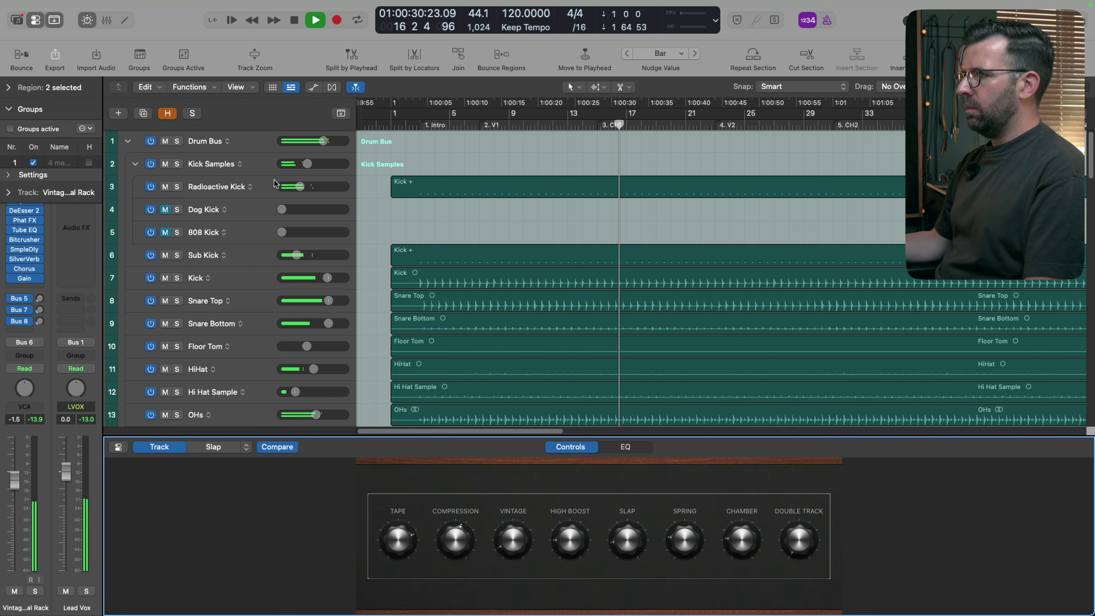
{"action": "left_click", "coordinate": [257, 141]}
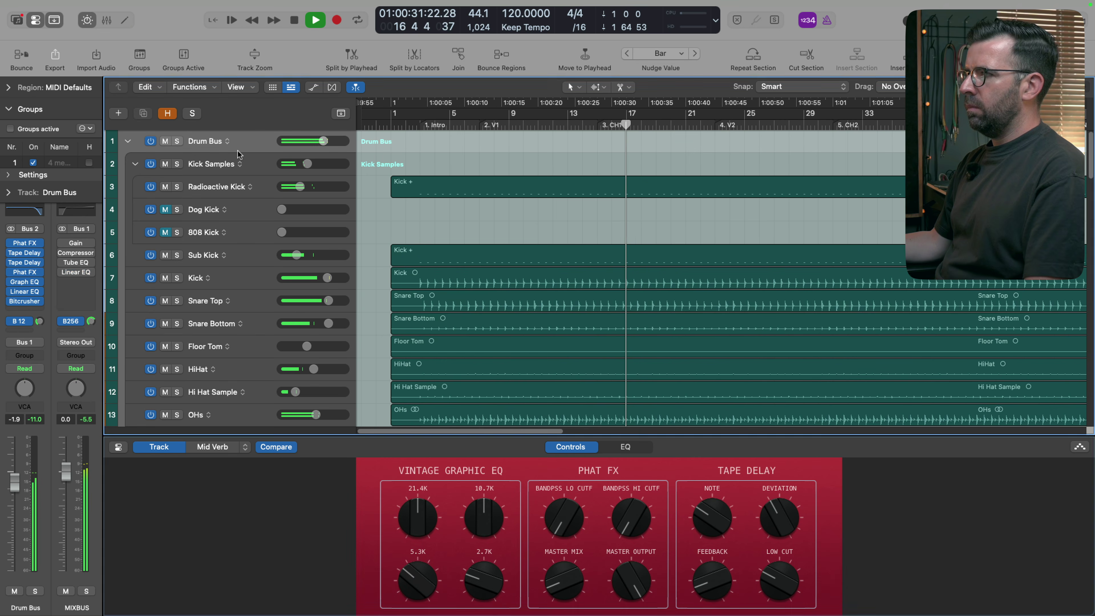
{"action": "left_click", "coordinate": [25, 292]}
{"action": "left_click_drag", "start_coordinate": [545, 288], "coordinate": [510, 297]}
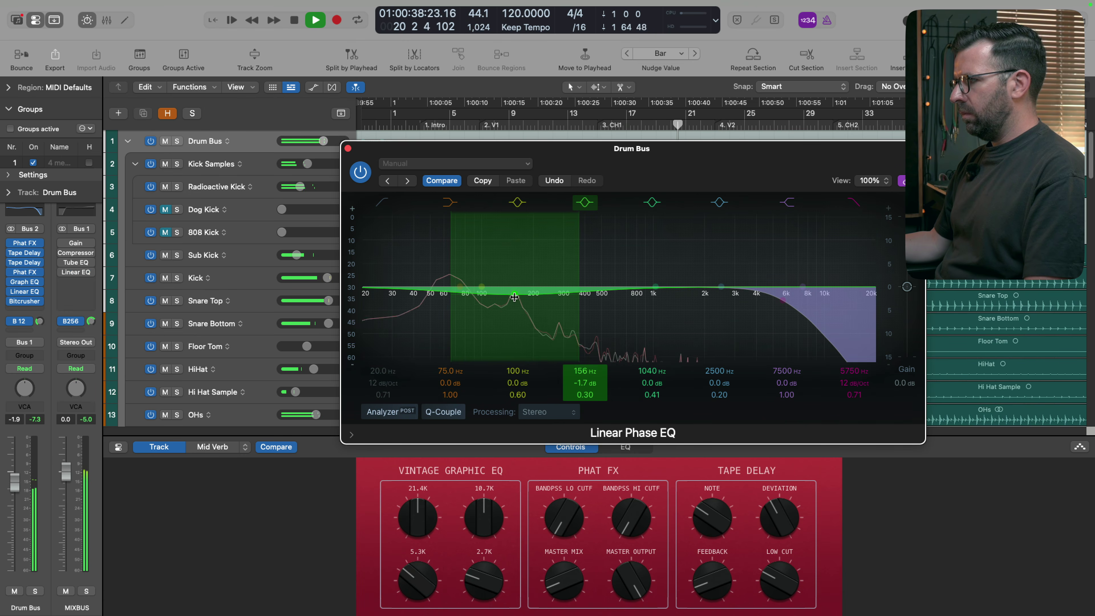
{"action": "scroll", "coordinate": [515, 297], "scroll_direction": "up", "scroll_amount": 5}
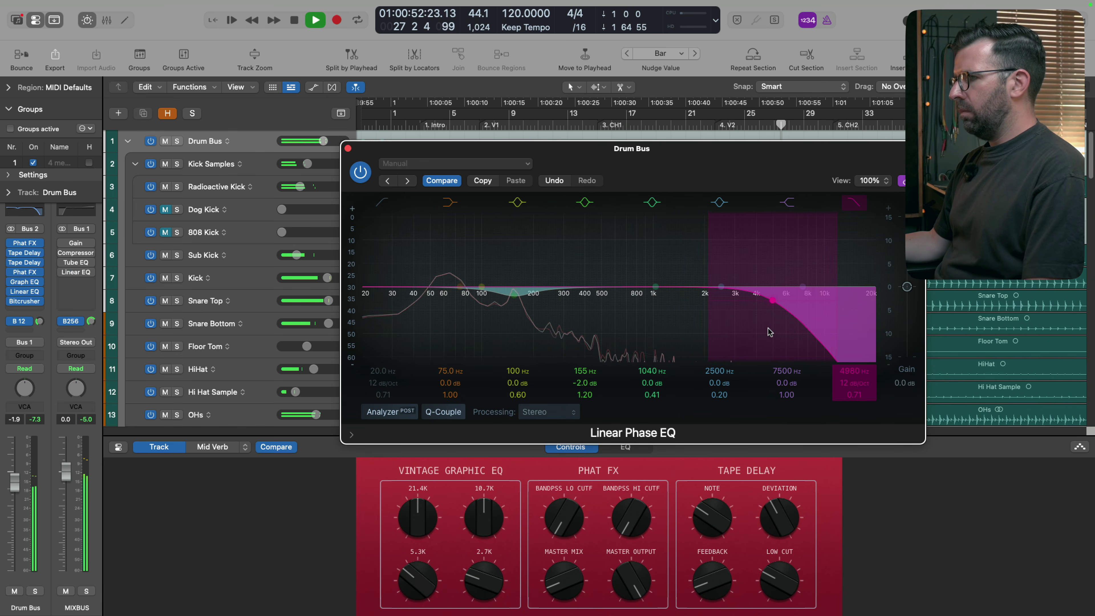
{"action": "left_click", "coordinate": [348, 148]}
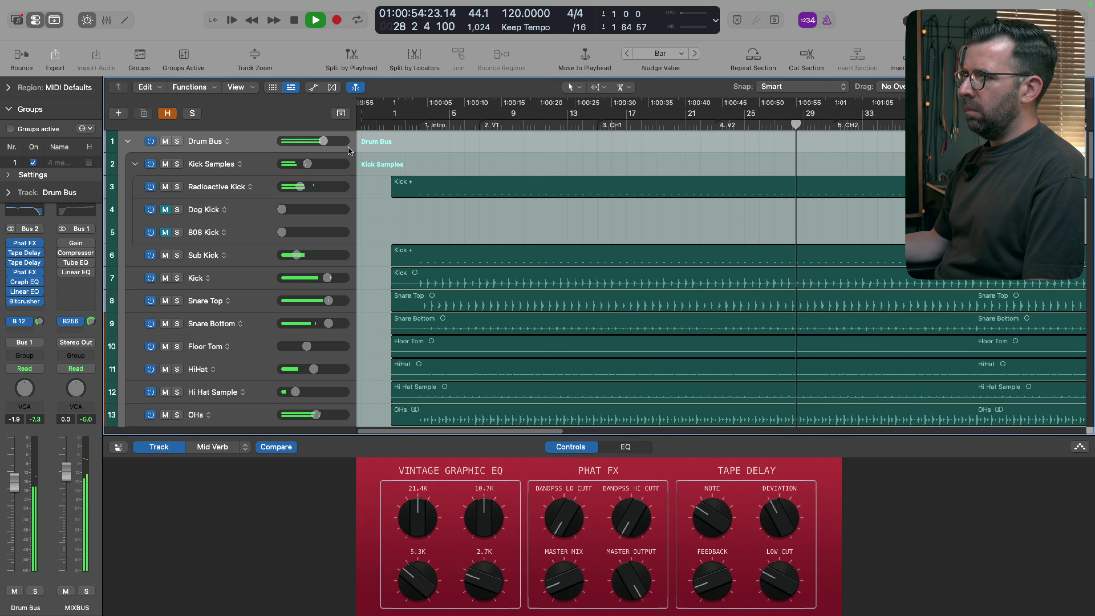
Step: Hide the Smart Controls and mute the Lead Vox track together with the backing vocals
{"action": "scroll", "coordinate": [162, 318], "scroll_direction": "down", "scroll_amount": 20}
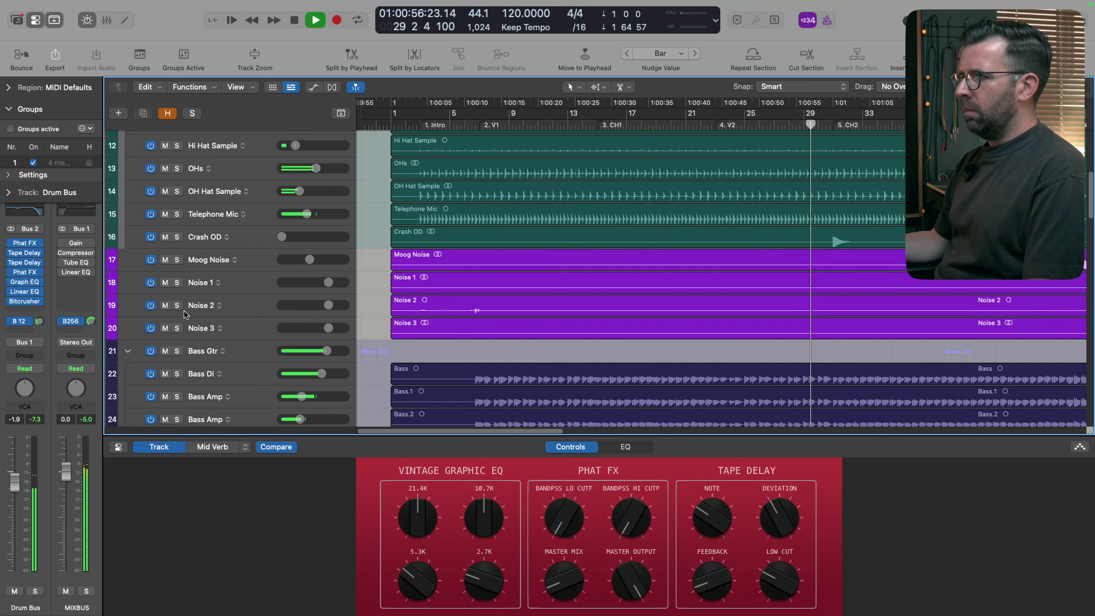
{"action": "scroll", "coordinate": [188, 319], "scroll_direction": "down", "scroll_amount": 6}
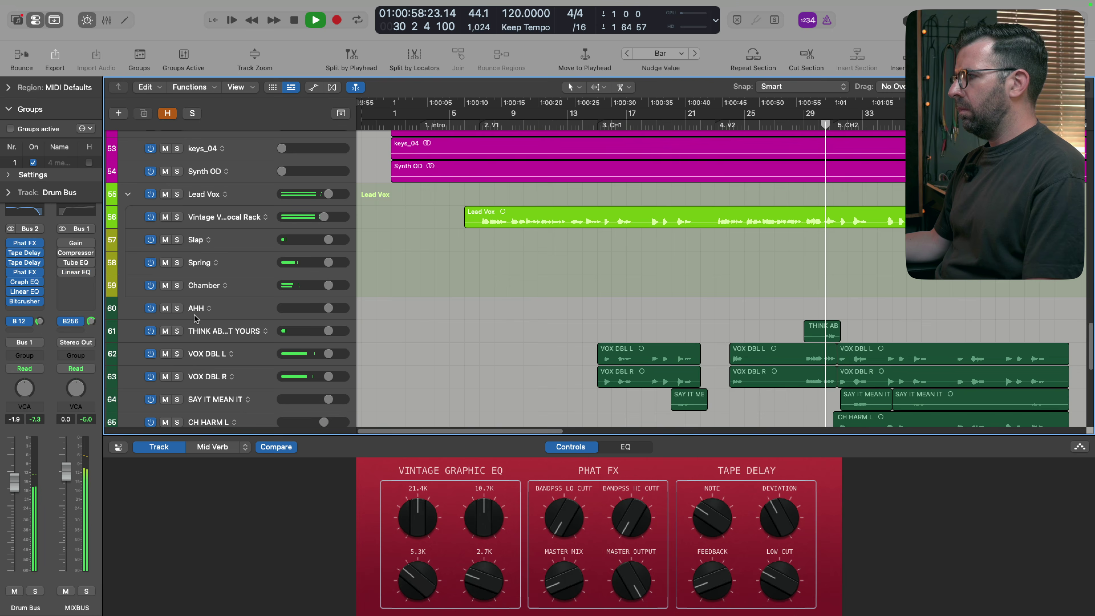
{"action": "key", "text": "b"}
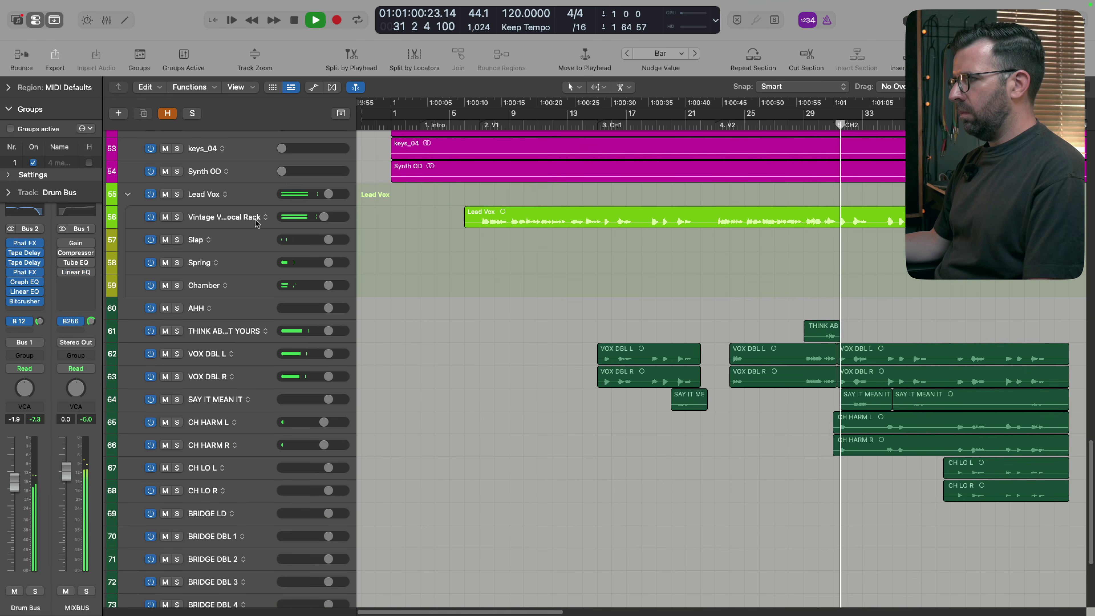
{"action": "scroll", "coordinate": [258, 224], "scroll_direction": "up", "scroll_amount": 3}
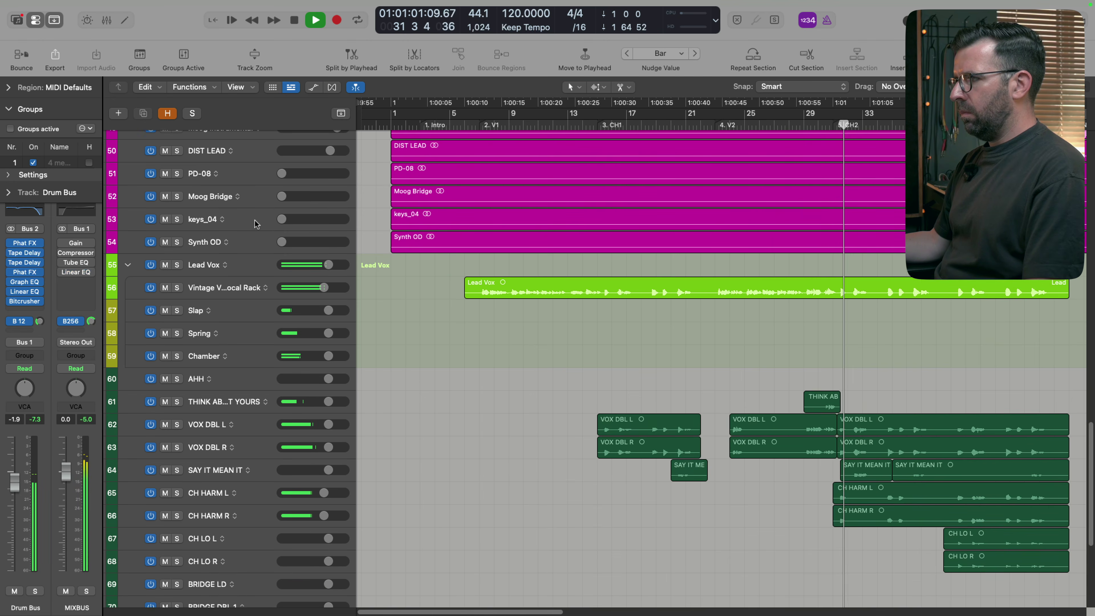
{"action": "left_click", "coordinate": [210, 264]}
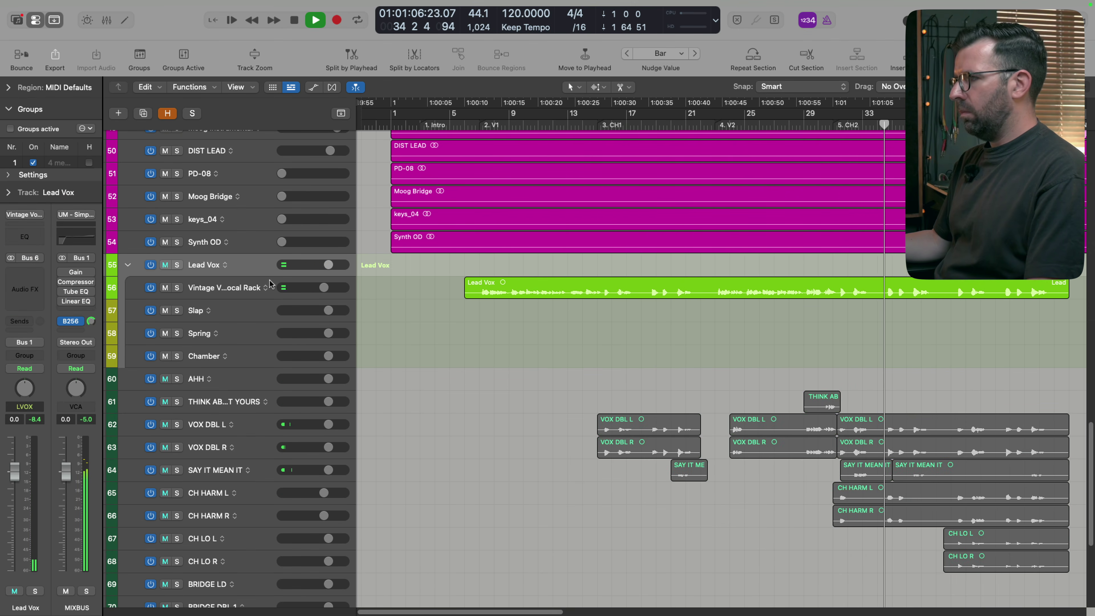
Step: Raise the Drum Bus to -1.4 dB and check it against the instruments in chorus 2
{"action": "scroll", "coordinate": [210, 264], "scroll_direction": "up", "scroll_amount": 20}
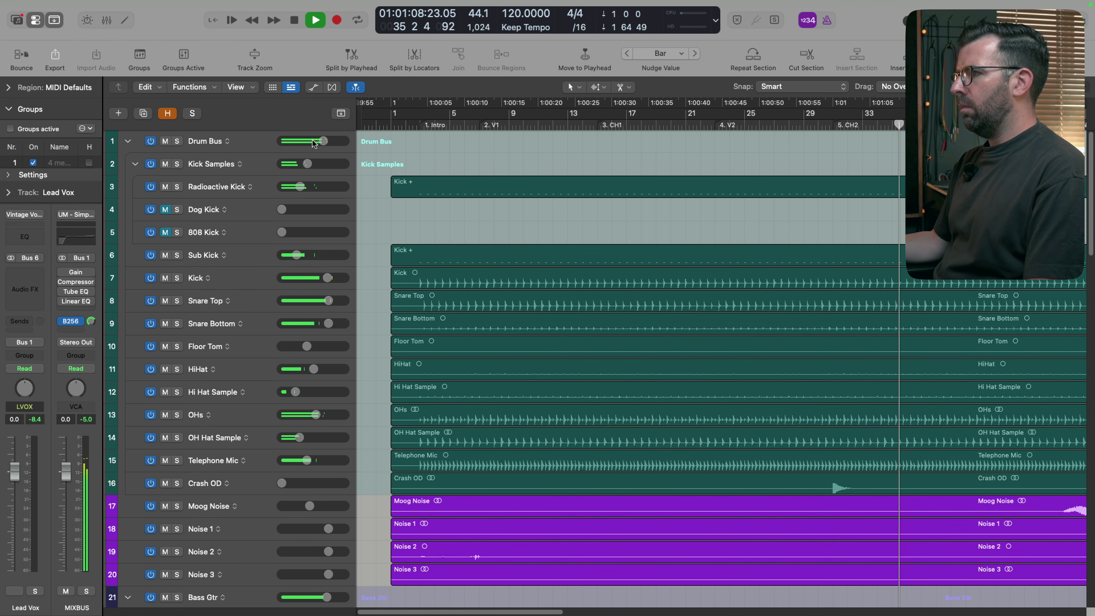
{"action": "left_click", "coordinate": [322, 142]}
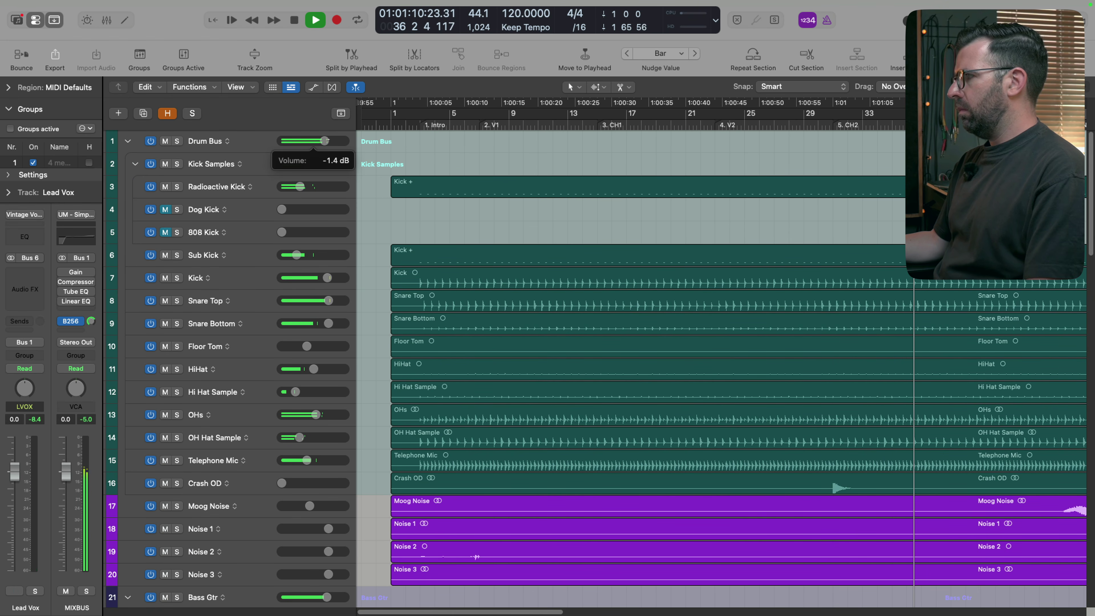
{"action": "scroll", "coordinate": [617, 440], "scroll_direction": "down", "scroll_amount": 12}
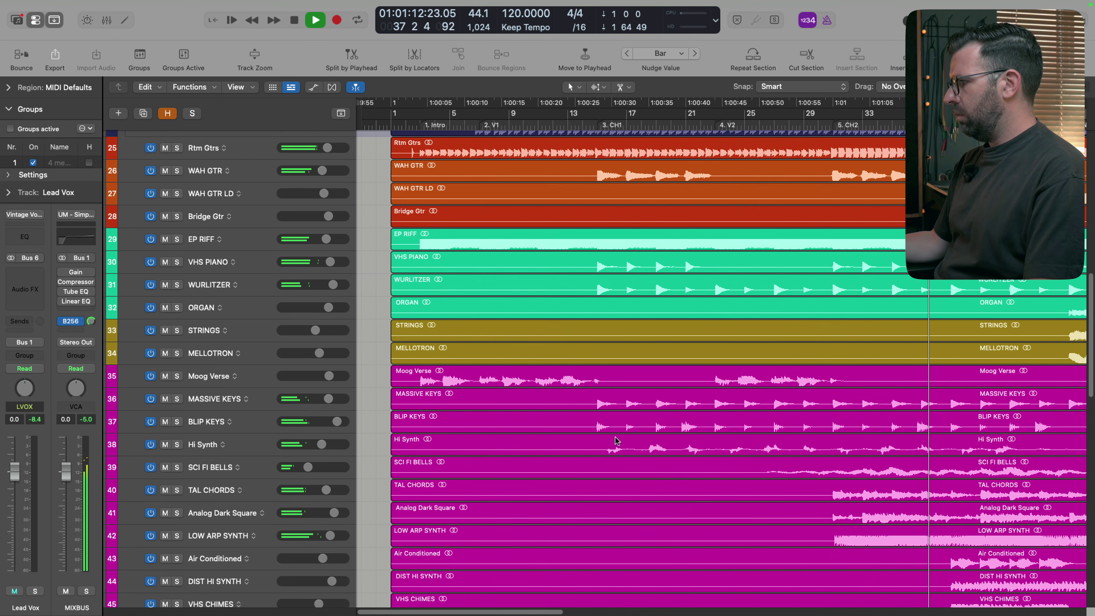
Step: Lower the LOW ARP SYNTH track to -2.6 dB
{"action": "left_click", "coordinate": [239, 536]}
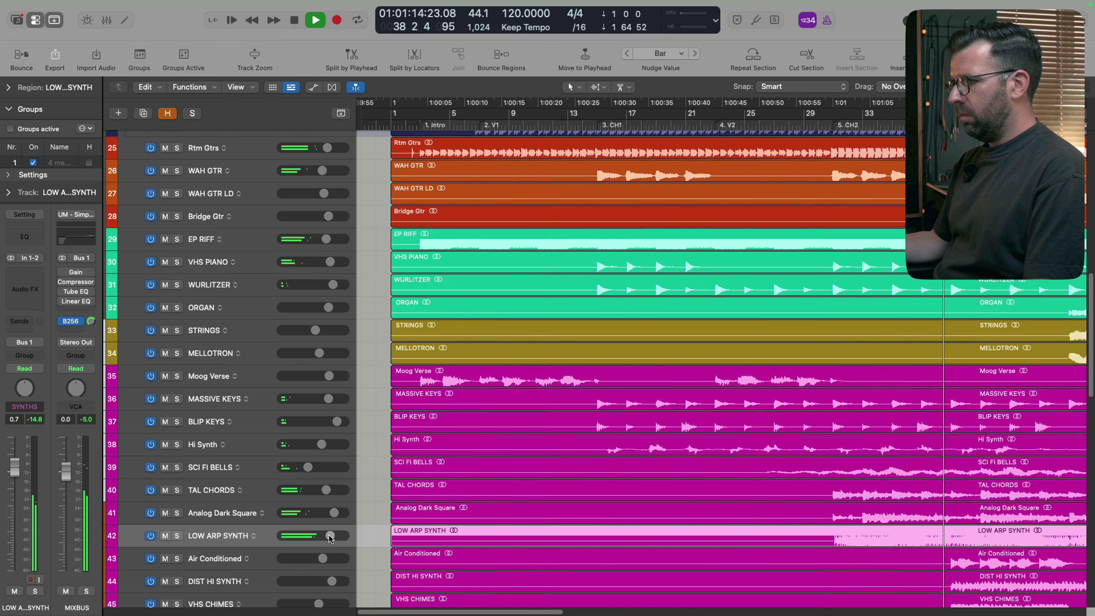
{"action": "left_click_drag", "start_coordinate": [330, 537], "coordinate": [328, 538]}
Step: Unmute the Lead Vox and the backing vocal tracks during chorus 3
{"action": "scroll", "coordinate": [744, 470], "scroll_direction": "down", "scroll_amount": 6}
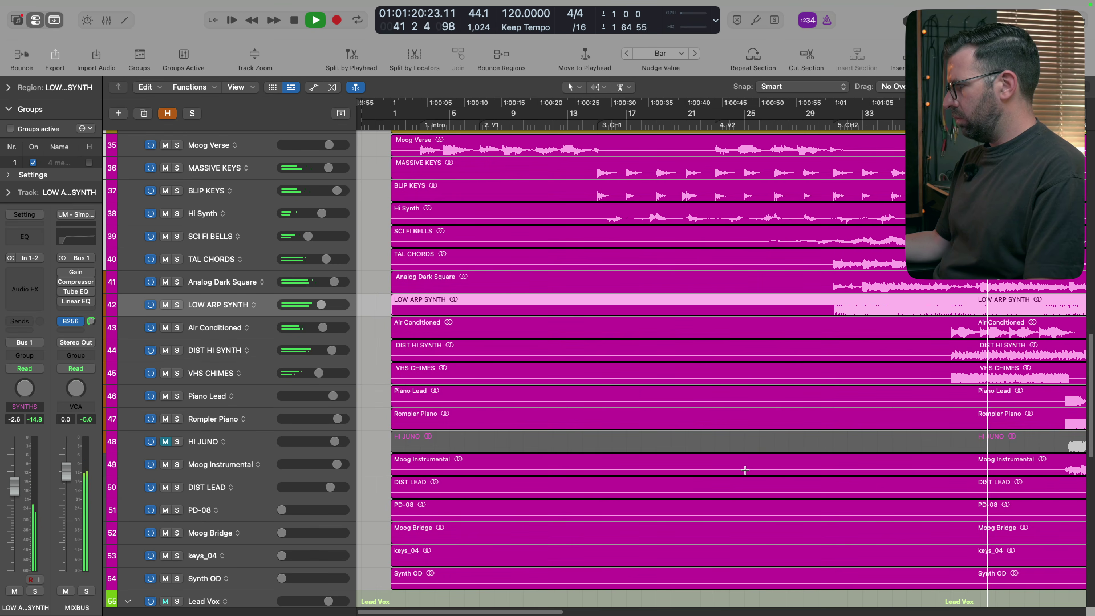
{"action": "scroll", "coordinate": [751, 465], "scroll_direction": "right", "scroll_amount": 6}
{"action": "scroll", "coordinate": [751, 462], "scroll_direction": "down", "scroll_amount": 5}
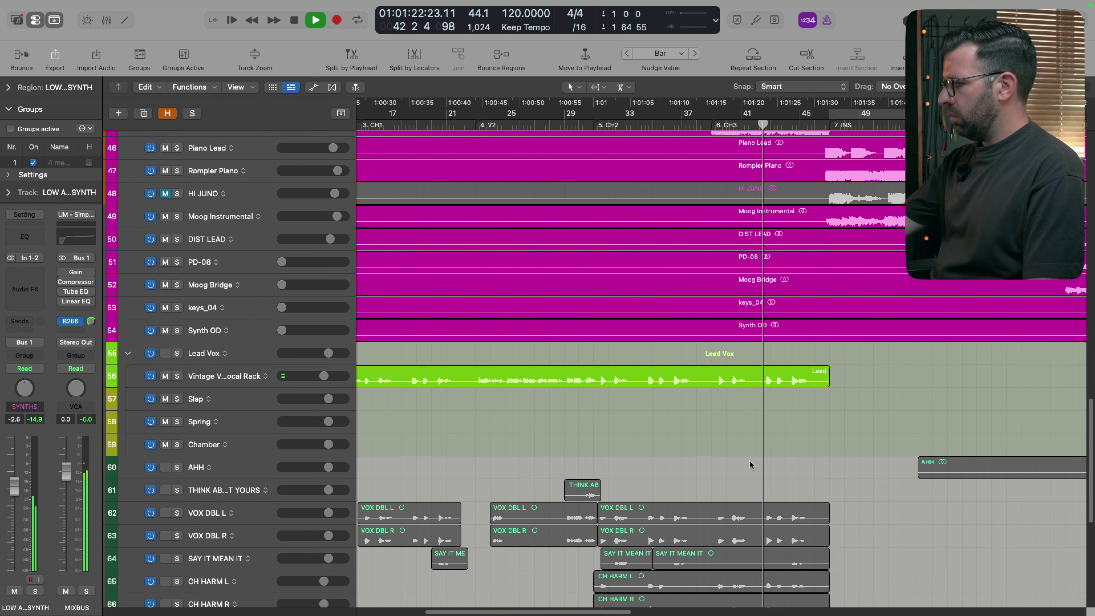
{"action": "key", "text": "ctrl+alt+super+s"}
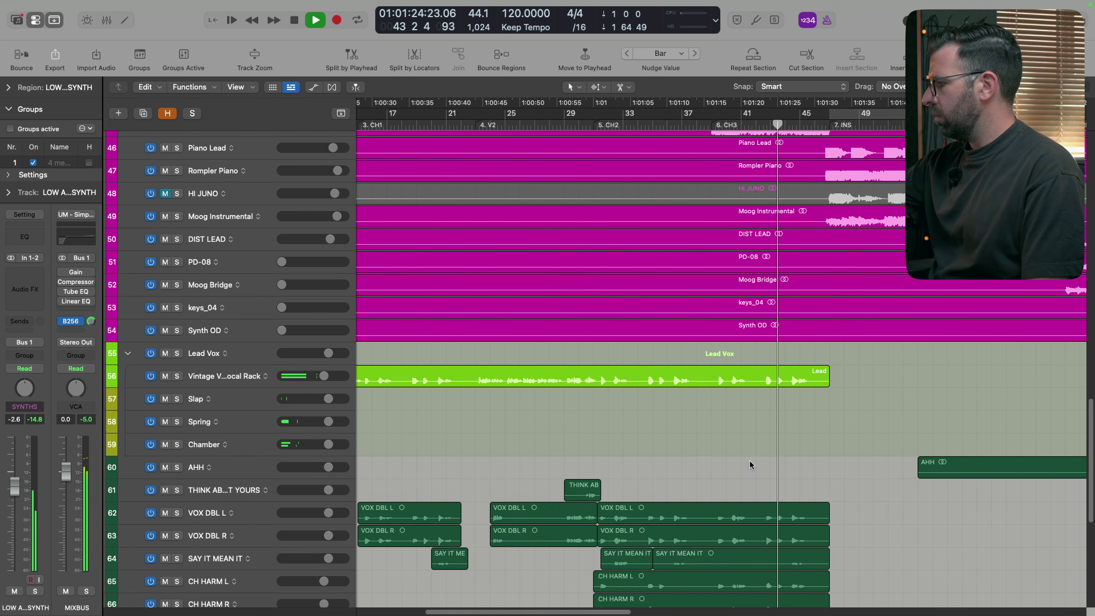
Step: Play through the instrumental section into the bridge and raise the PD-08 track to -2.7 dB
{"action": "scroll", "coordinate": [794, 394], "scroll_direction": "up", "scroll_amount": 5}
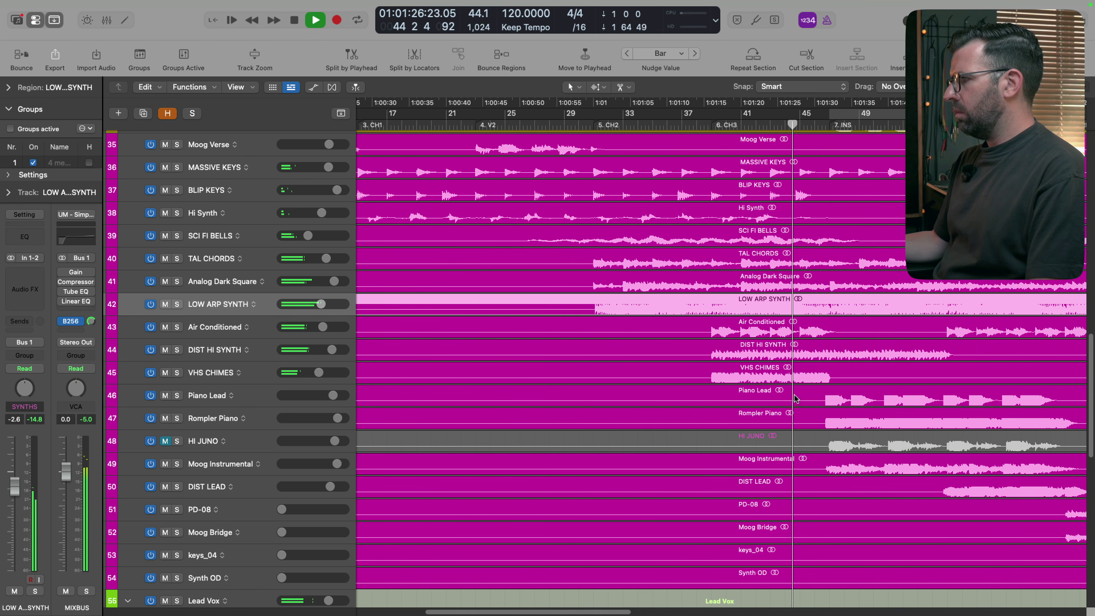
{"action": "scroll", "coordinate": [795, 395], "scroll_direction": "right", "scroll_amount": 6}
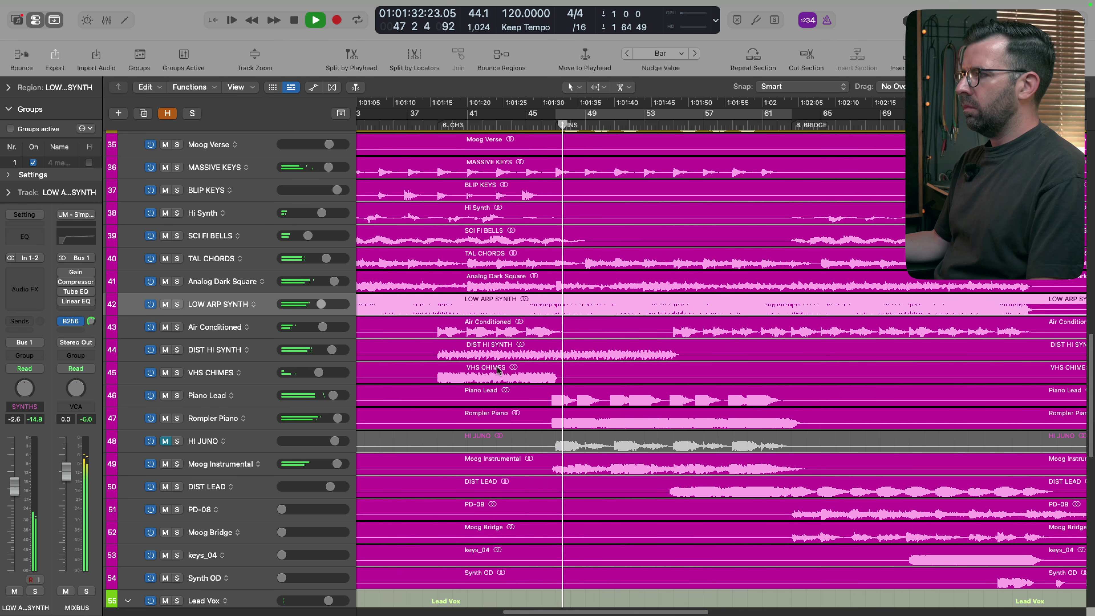
{"action": "scroll", "coordinate": [732, 320], "scroll_direction": "up", "scroll_amount": 15}
{"action": "scroll", "coordinate": [732, 320], "scroll_direction": "down", "scroll_amount": 15}
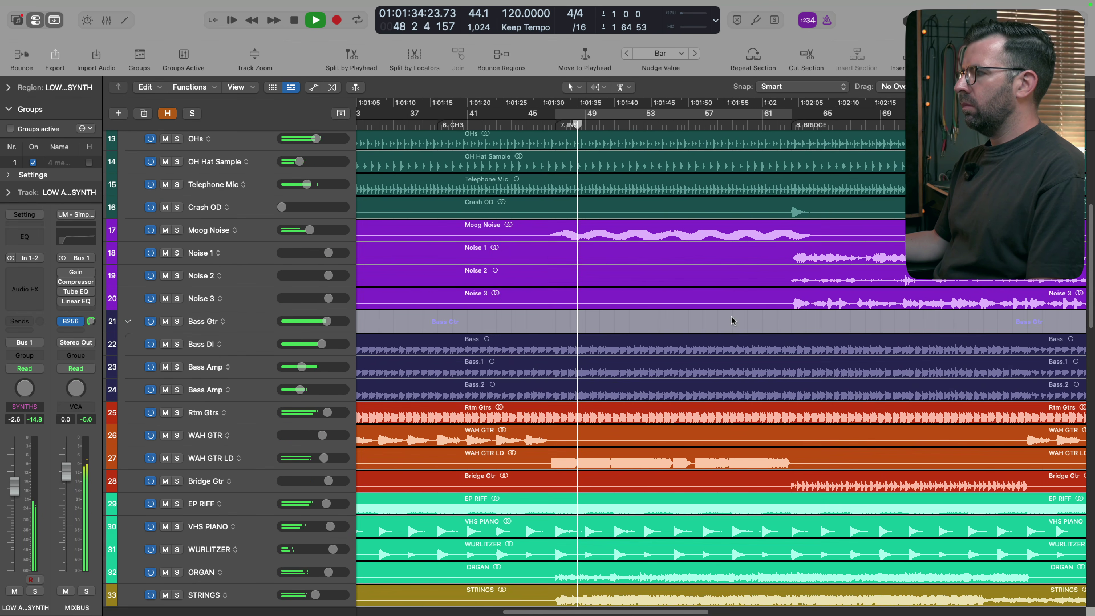
{"action": "scroll", "coordinate": [732, 320], "scroll_direction": "down", "scroll_amount": 3}
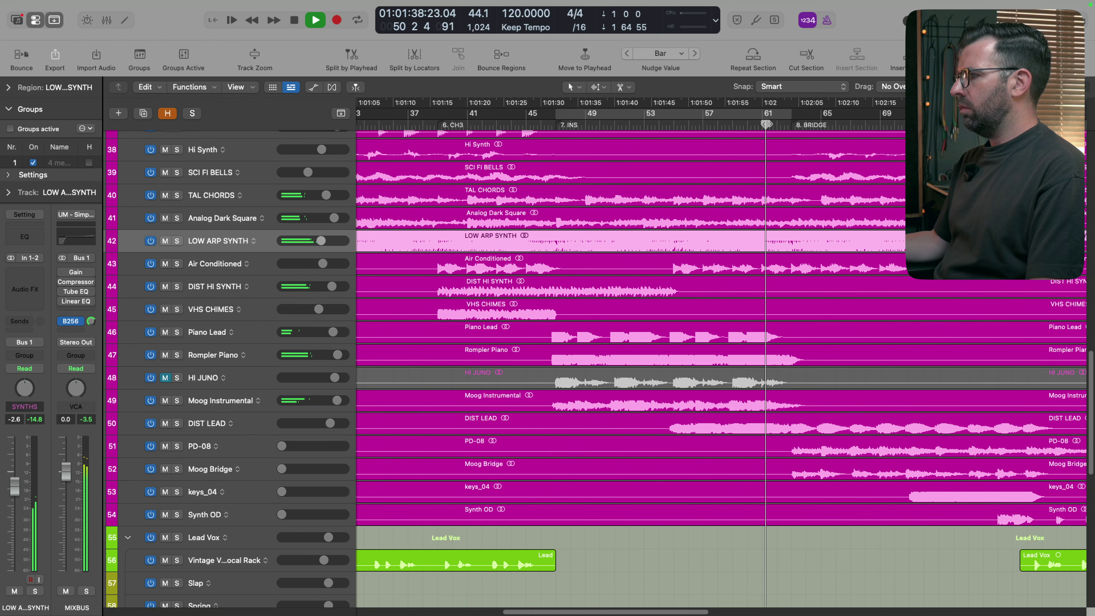
{"action": "left_click", "coordinate": [271, 449]}
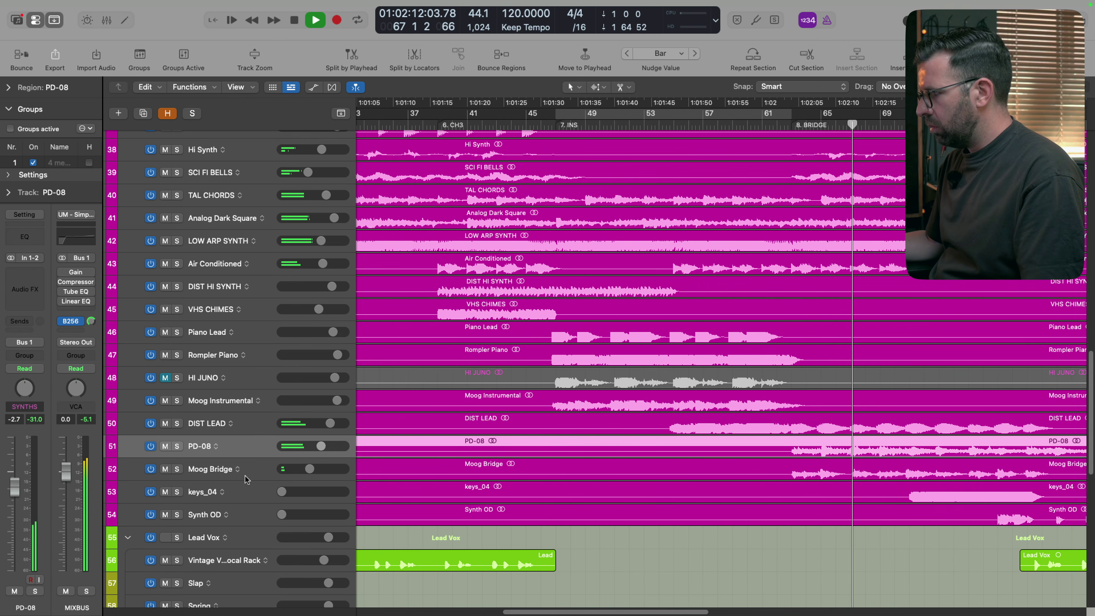
Step: Raise the Moog Bridge track to +1.6 dB and check it briefly in solo
{"action": "left_click", "coordinate": [309, 469]}
{"action": "left_click_drag", "start_coordinate": [325, 469], "coordinate": [335, 470]}
{"action": "left_click", "coordinate": [269, 469]}
{"action": "key", "text": "s"}
{"action": "key", "text": "s"}
Step: Select Noise 1, Noise 2 and Noise 3 together and lower them to -1.6 dB
{"action": "scroll", "coordinate": [281, 456], "scroll_direction": "up", "scroll_amount": 15}
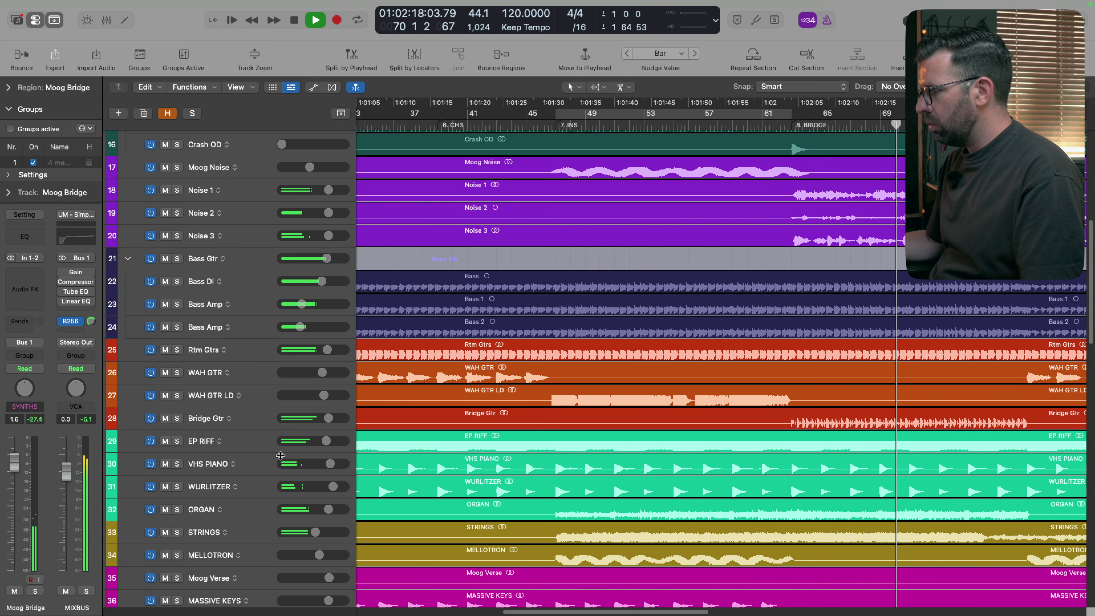
{"action": "left_click", "coordinate": [240, 304]}
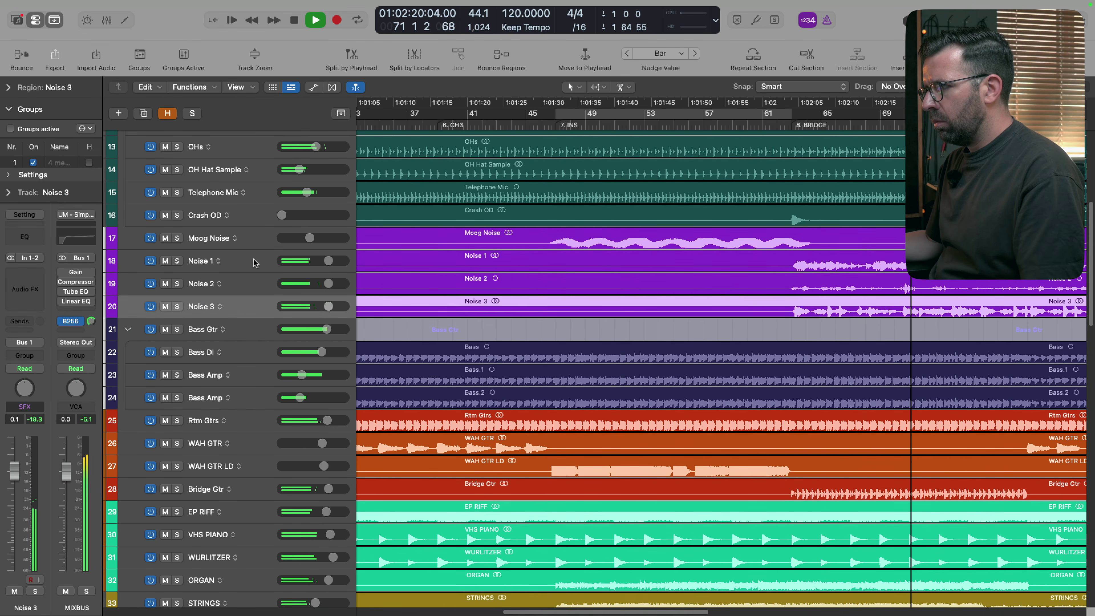
{"action": "left_click", "coordinate": [242, 261], "text": "shift"}
{"action": "left_click_drag", "start_coordinate": [328, 261], "coordinate": [328, 261]}
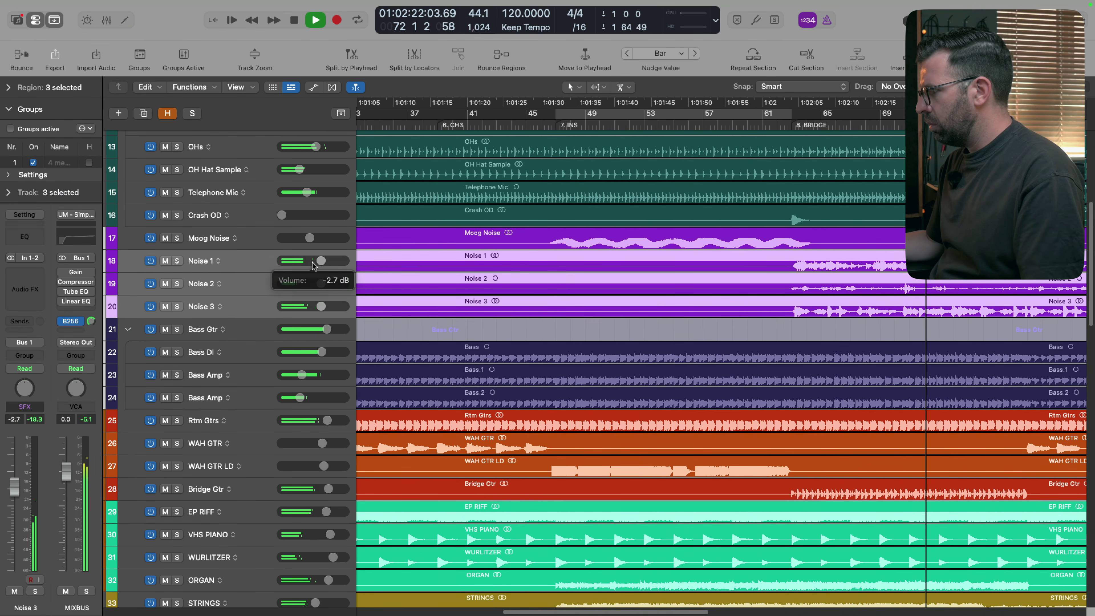
{"action": "left_click_drag", "start_coordinate": [321, 261], "coordinate": [324, 261]}
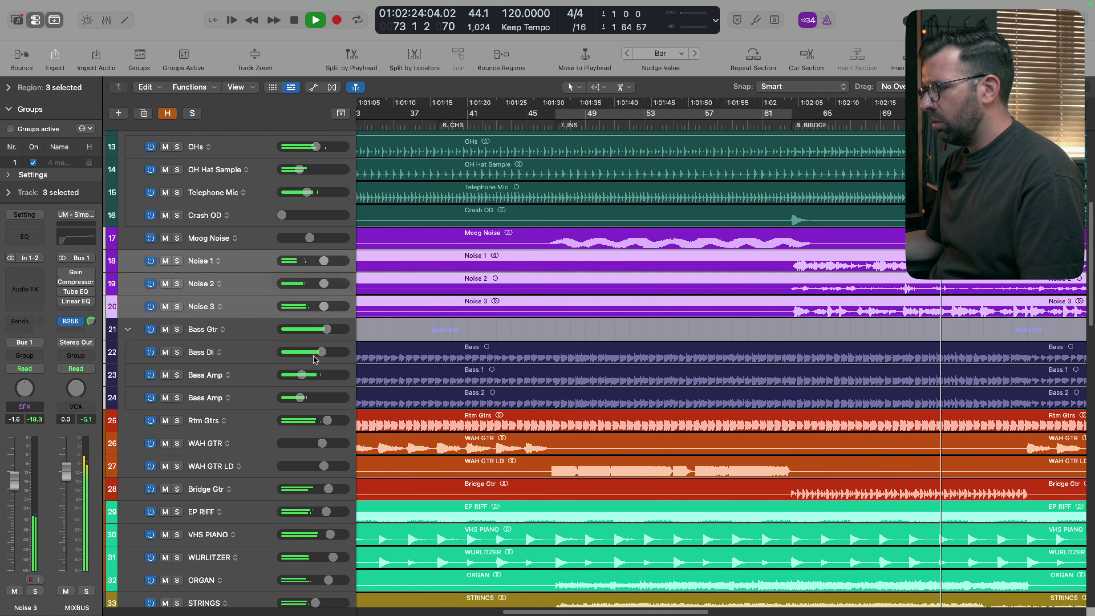
Step: Raise keys_04 to +1.7 dB and Synth OD to +2.2 dB in the bridge
{"action": "scroll", "coordinate": [313, 355], "scroll_direction": "down", "scroll_amount": 20}
{"action": "scroll", "coordinate": [314, 355], "scroll_direction": "up", "scroll_amount": 7}
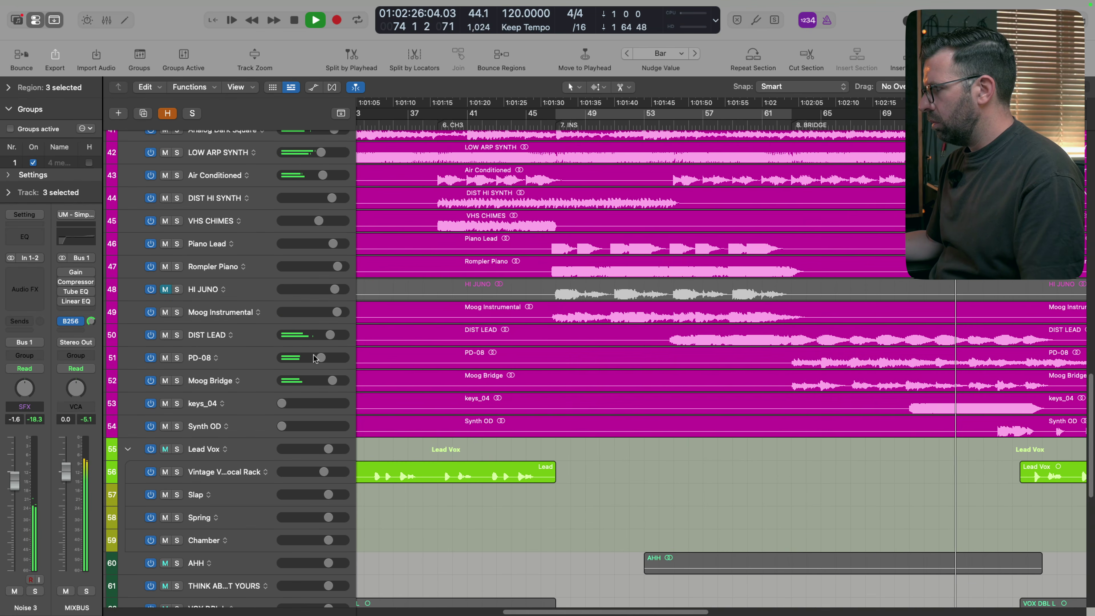
{"action": "left_click_drag", "start_coordinate": [331, 404], "coordinate": [338, 425]}
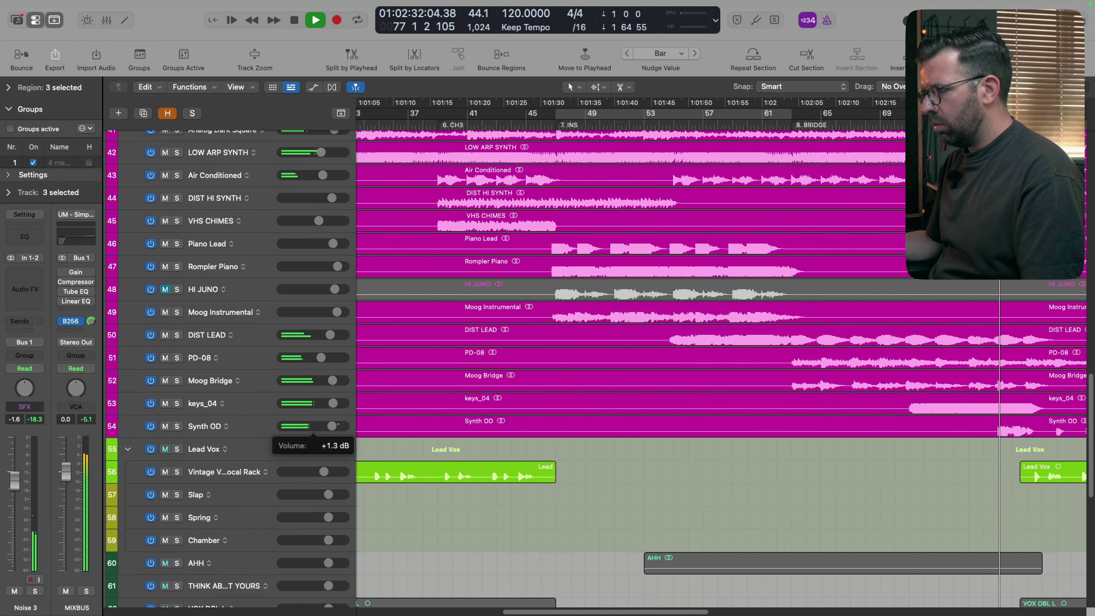
{"action": "left_click", "coordinate": [259, 427]}
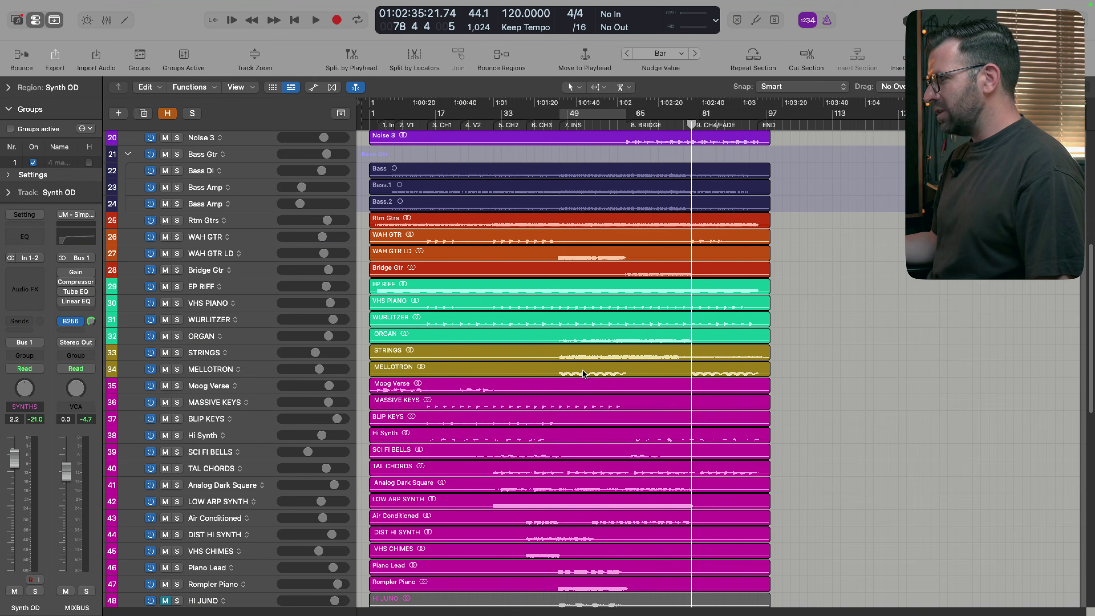
Step: Show the mixer, look over the channel strips and open the Channel EQ on WAH GTR LD
{"action": "key", "text": "x"}
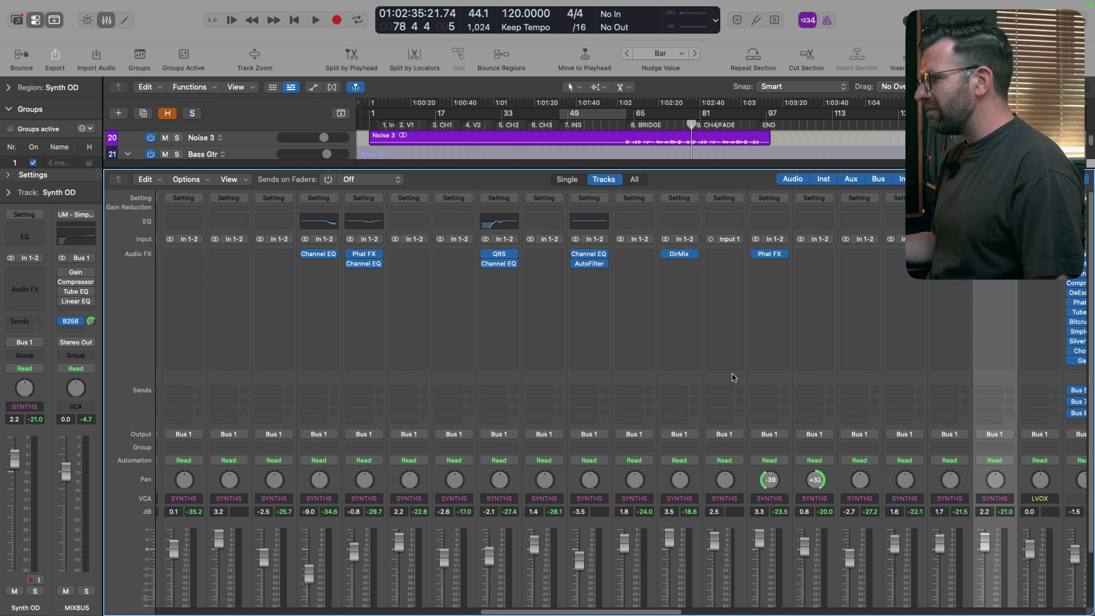
{"action": "scroll", "coordinate": [732, 374], "scroll_direction": "right", "scroll_amount": 5}
{"action": "scroll", "coordinate": [732, 372], "scroll_direction": "left", "scroll_amount": 15}
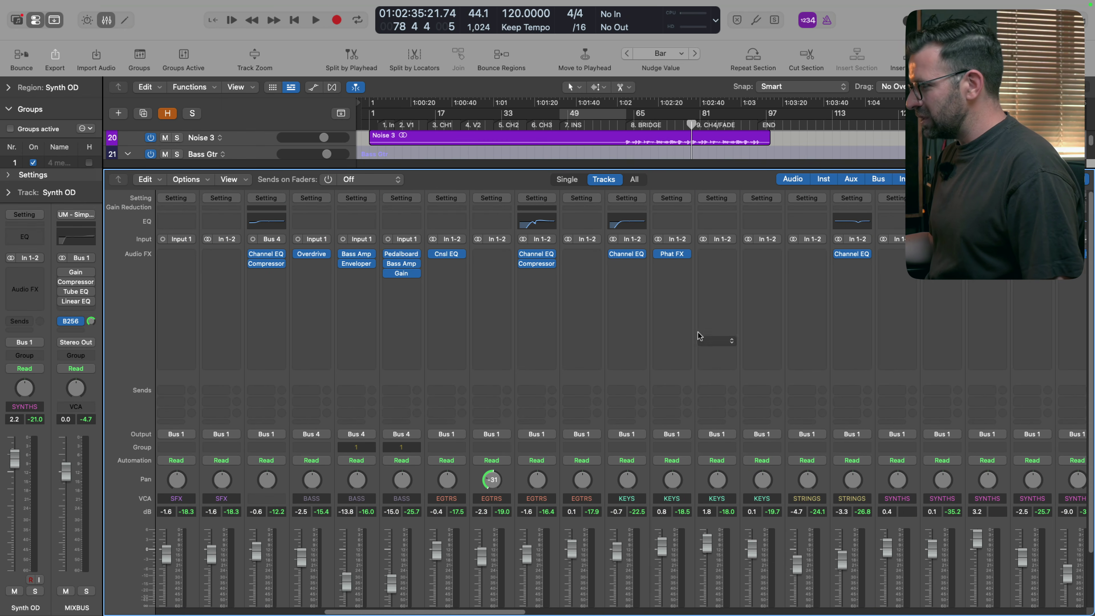
{"action": "left_click", "coordinate": [541, 222]}
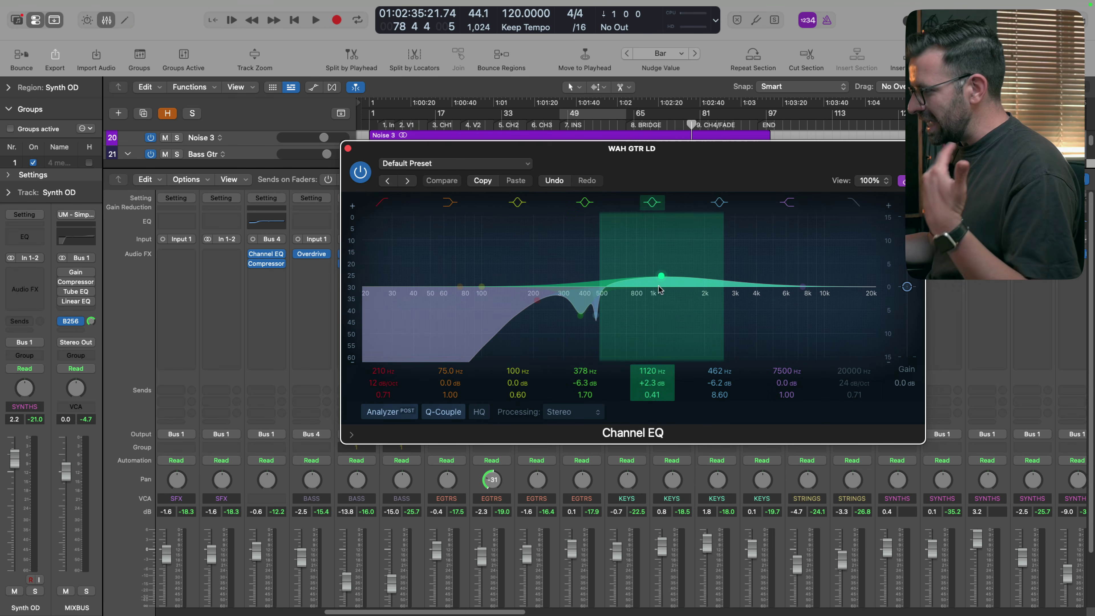